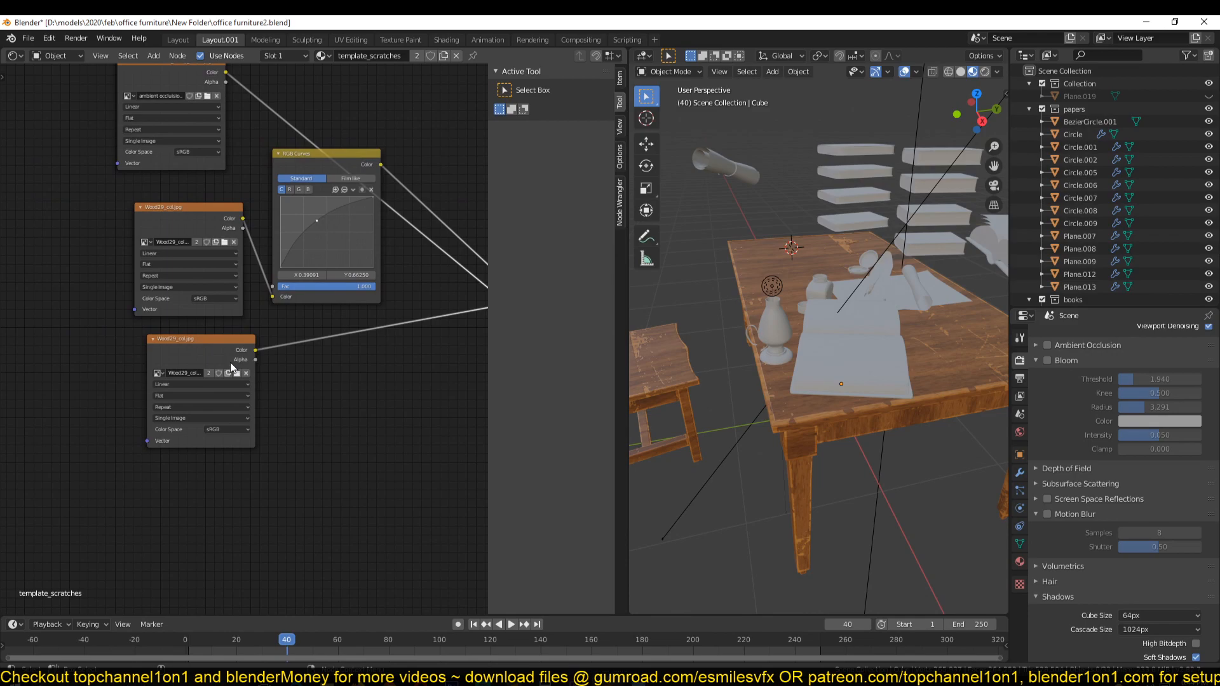
Duplicate the lower Wood29_col.jpg image texture node below the original and load Wood29_rgh.jpg from the pbr folder into the copy
drag(209, 353, 142, 350)
key(shift+d)
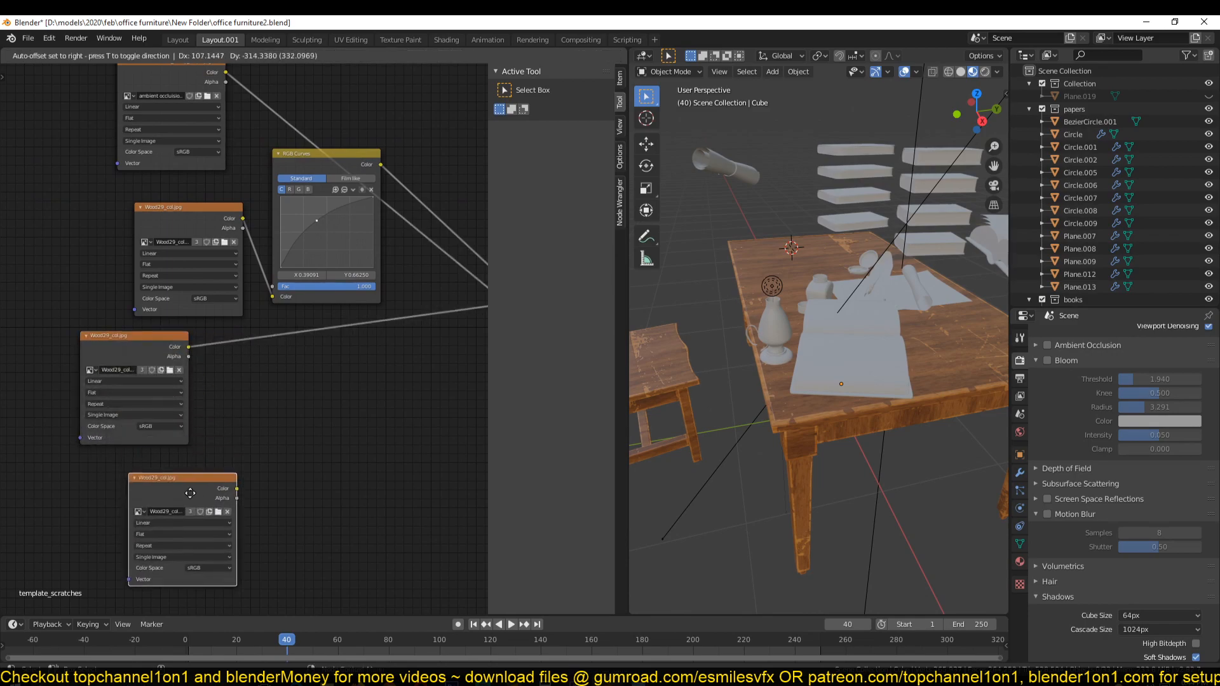
click(189, 514)
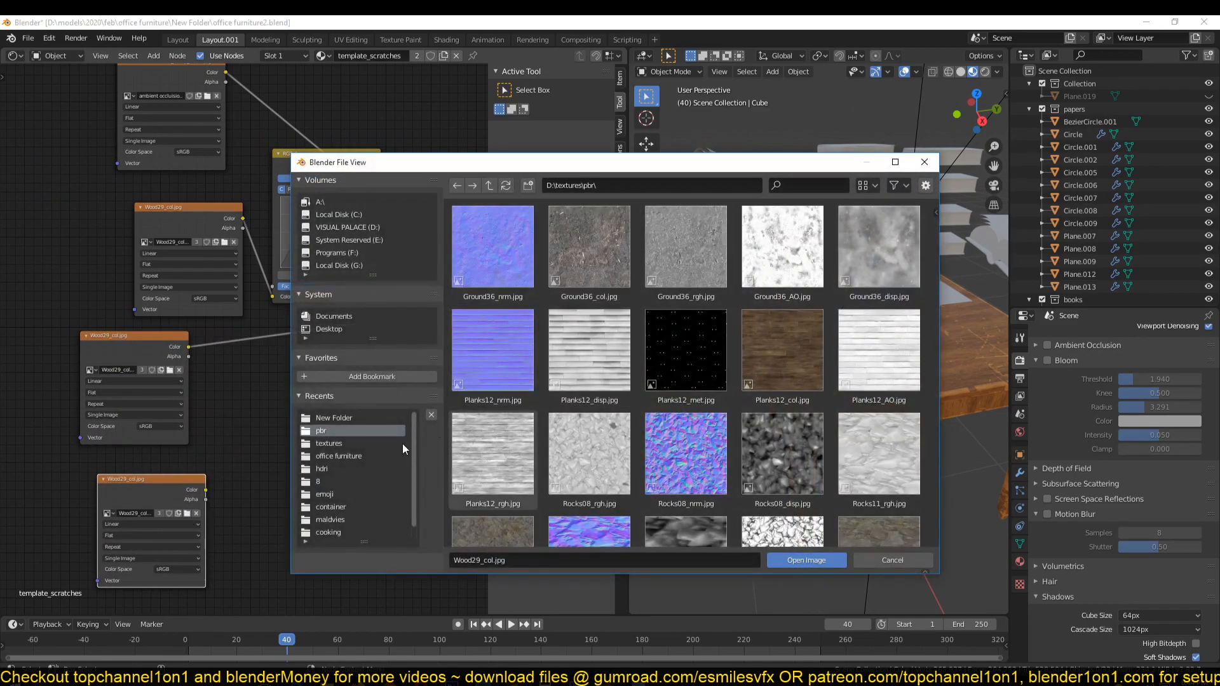
click(326, 419)
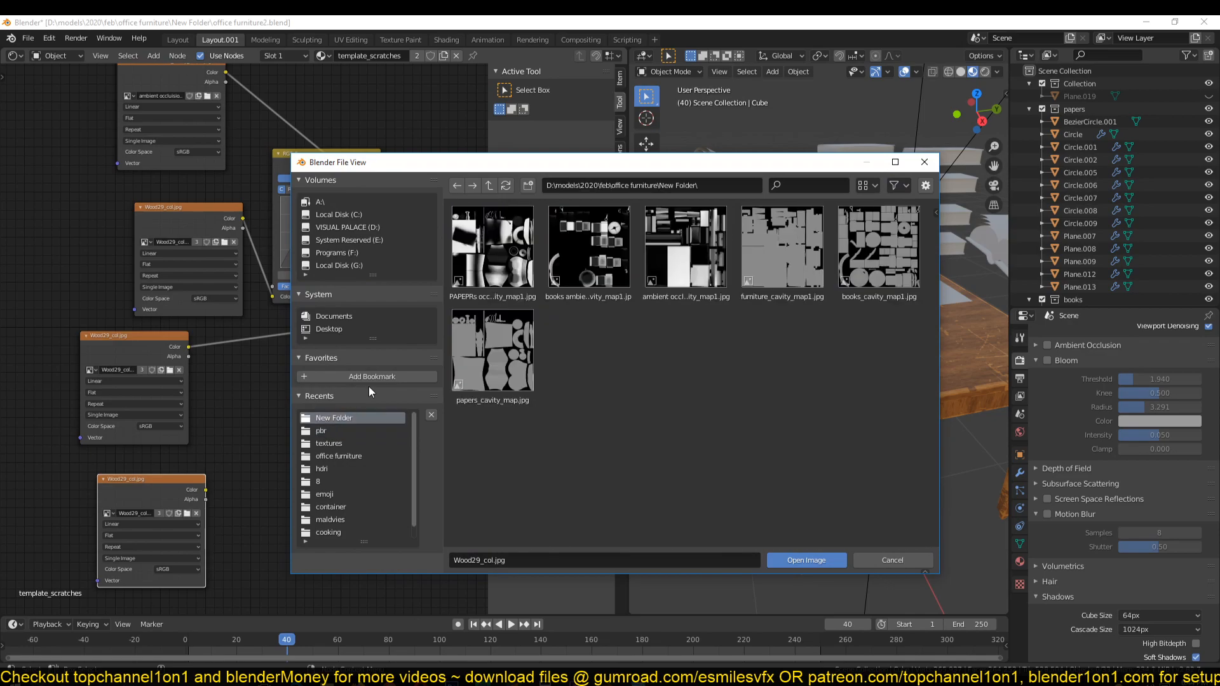
click(330, 431)
scroll(616, 342, down, 10)
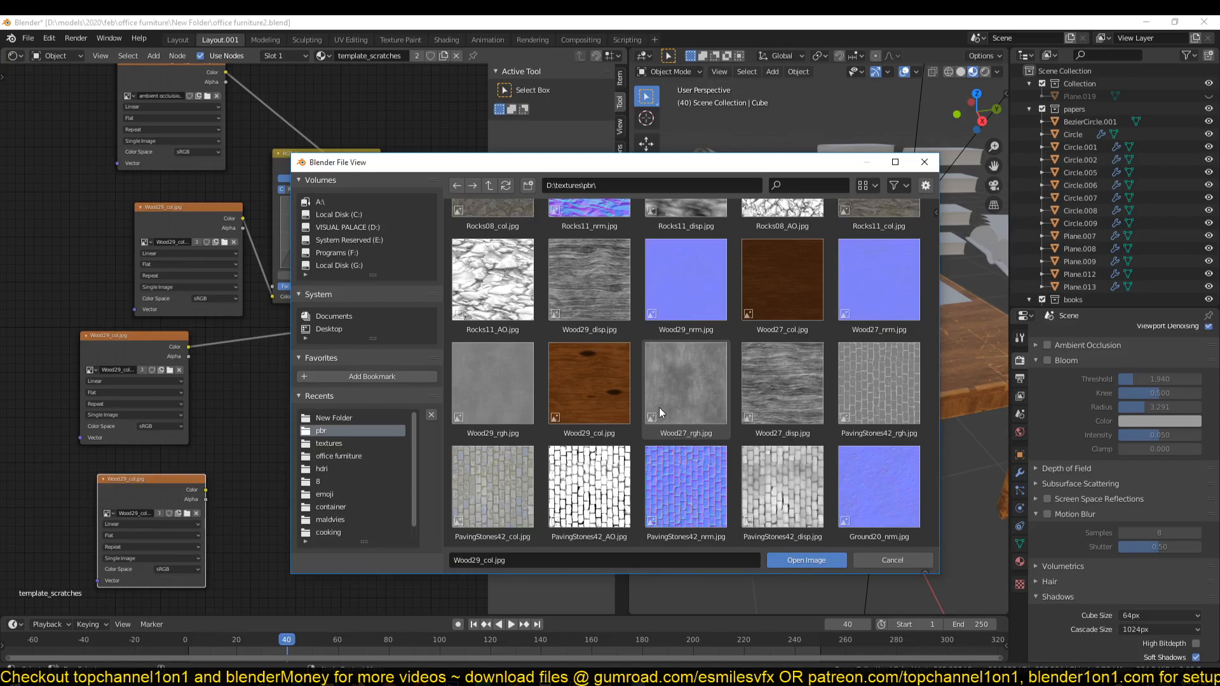
click(501, 409)
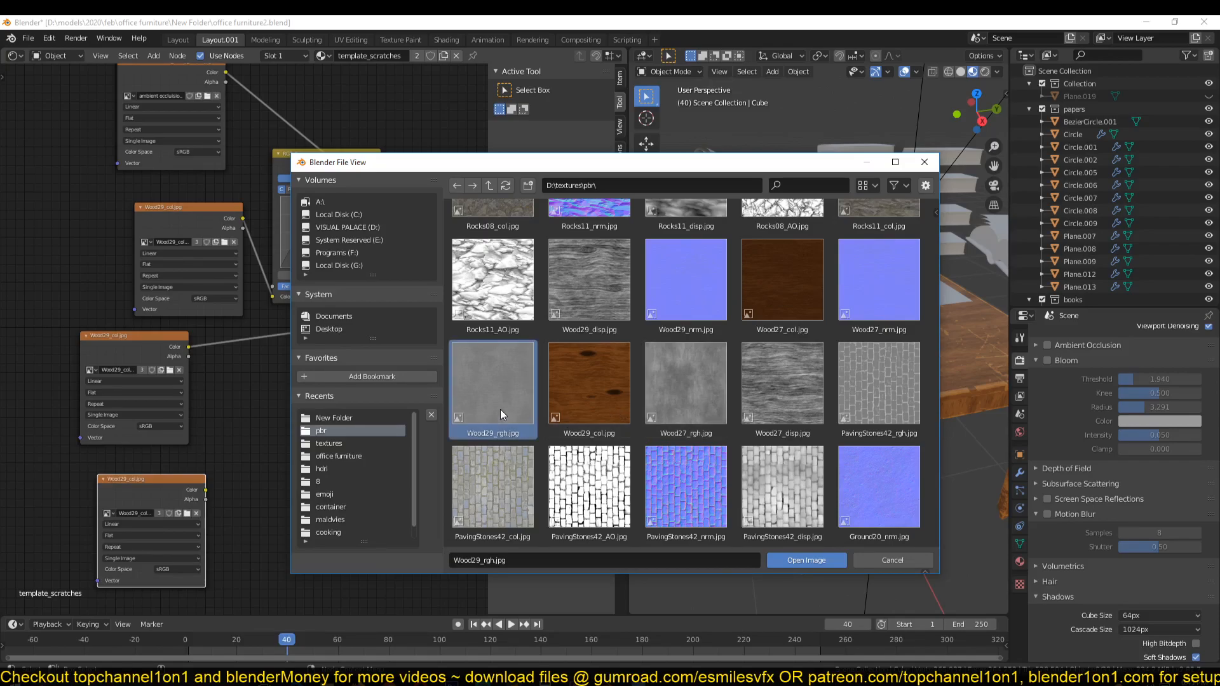
click(779, 561)
Open the worn node group for editing and save the file
middle_drag(176, 418, 131, 410)
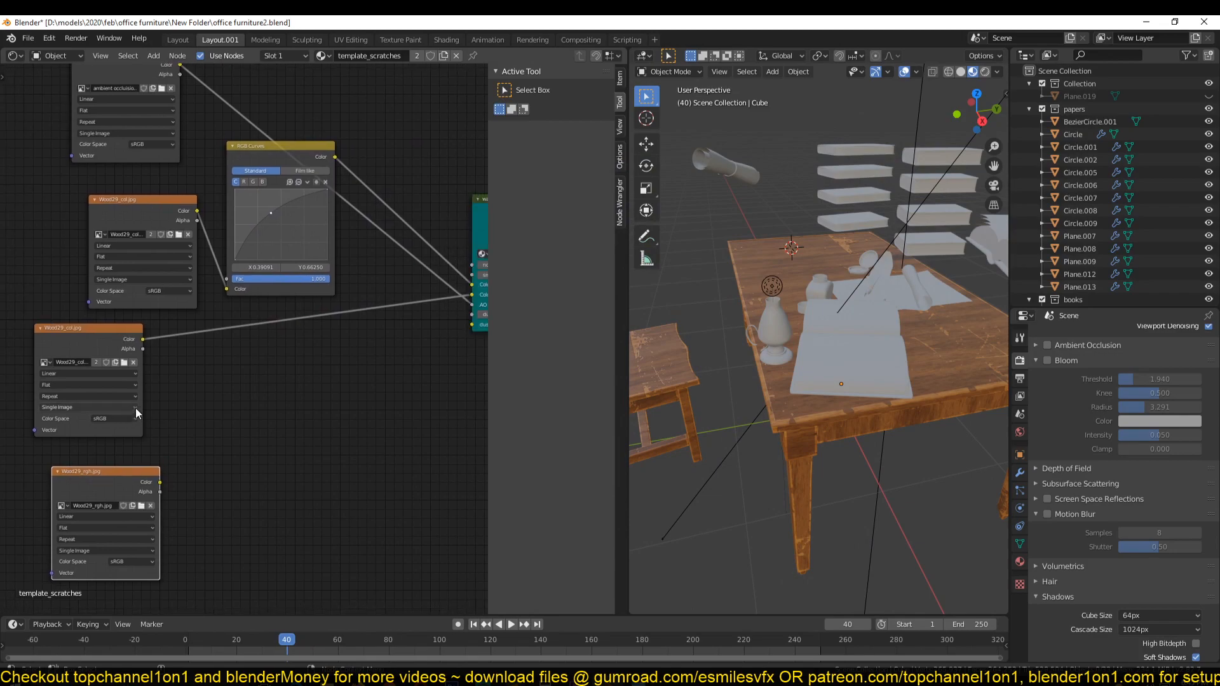
scroll(191, 388, down, 2)
middle_drag(216, 379, 121, 388)
click(373, 249)
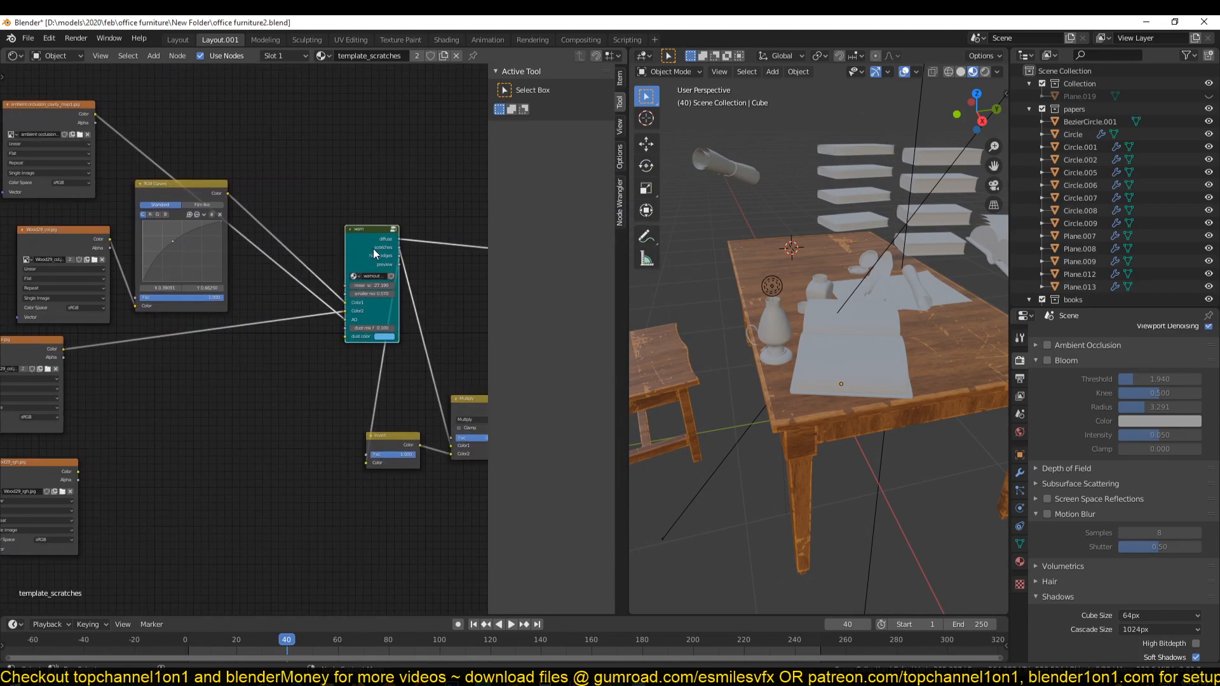
key(Tab)
scroll(288, 323, down, 5)
middle_drag(195, 441, 282, 346)
scroll(274, 341, up, 3)
scroll(273, 341, down, 4)
scroll(283, 350, down, 3)
key(ctrl+s)
Examine the scratch and cavity textures with their mapping and color ramp nodes inside the group, and save the file
middle_drag(216, 391, 235, 395)
scroll(360, 410, up, 4)
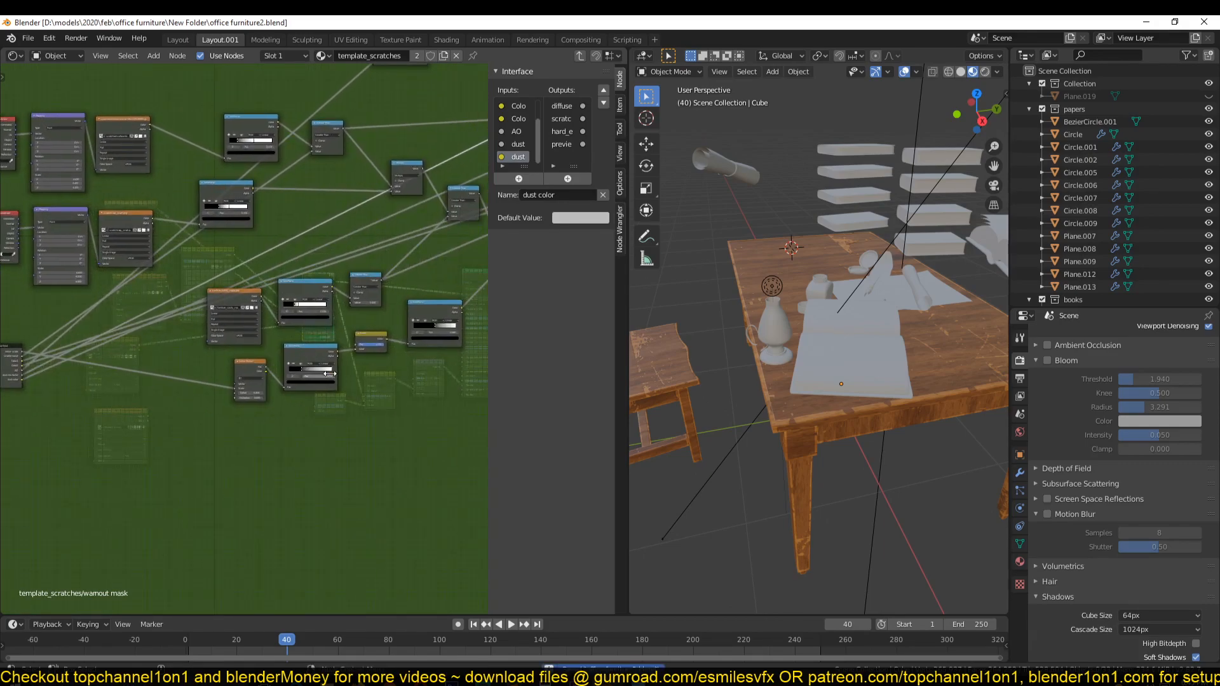
scroll(280, 338, up, 3)
click(264, 345)
click(136, 249)
click(139, 132)
middle_drag(139, 132, 250, 258)
scroll(267, 337, up, 2)
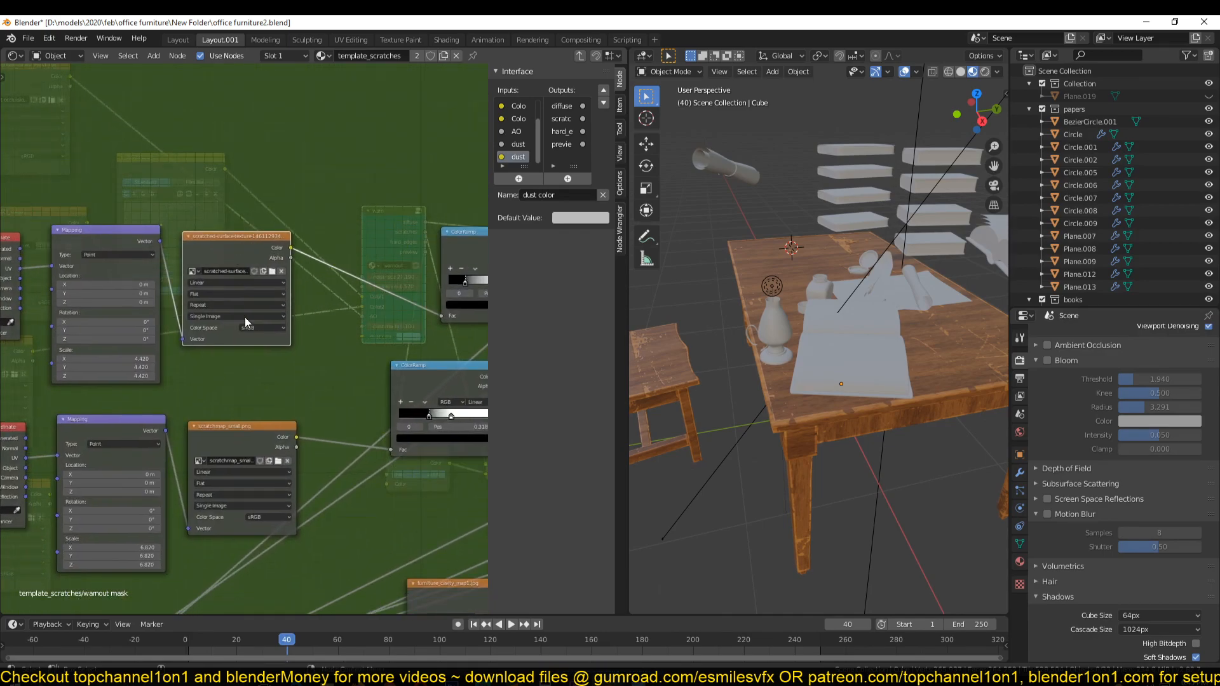
scroll(242, 287, down, 3)
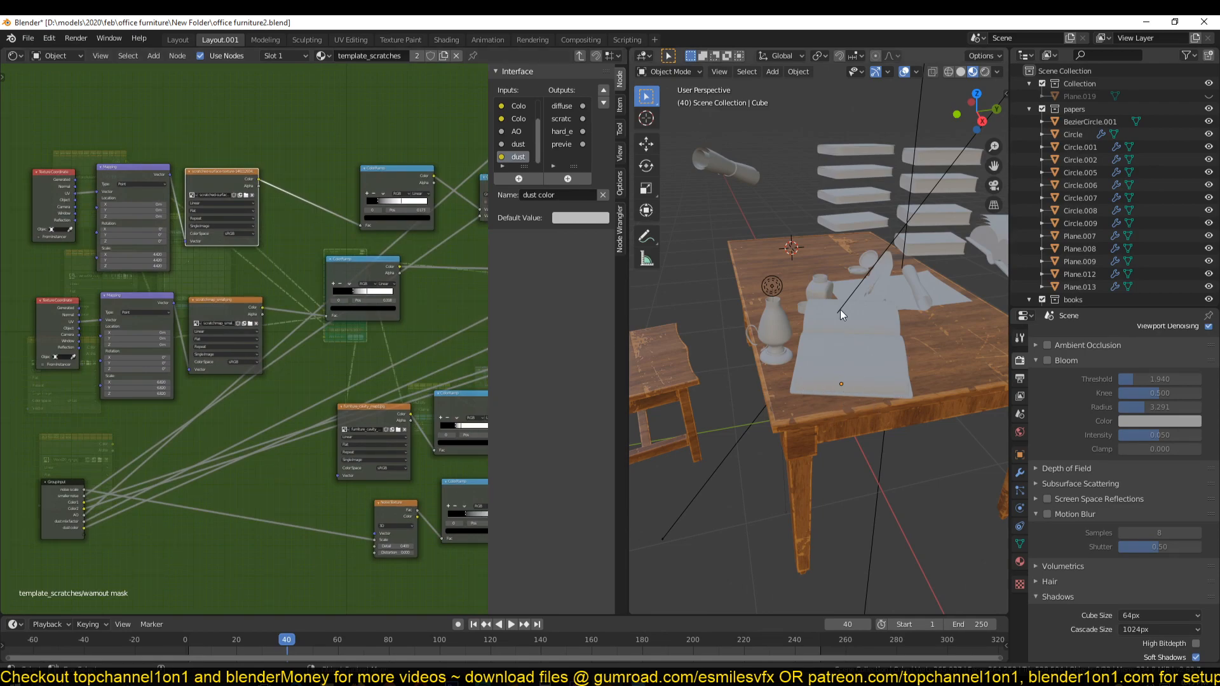
middle_drag(355, 384, 258, 329)
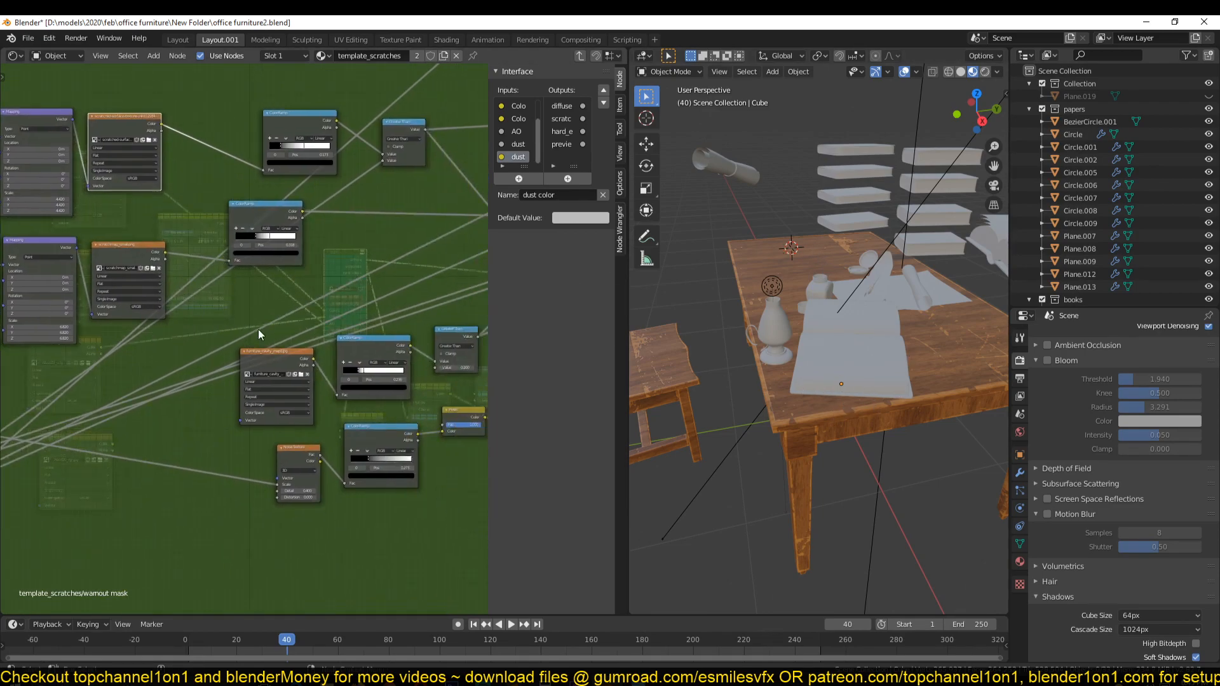
scroll(261, 333, down, 5)
key(ctrl+s)
Follow the group's chain of math and mix nodes through to the Group Output node
scroll(246, 322, up, 6)
middle_drag(367, 403, 154, 364)
scroll(246, 322, down, 4)
scroll(254, 335, down, 4)
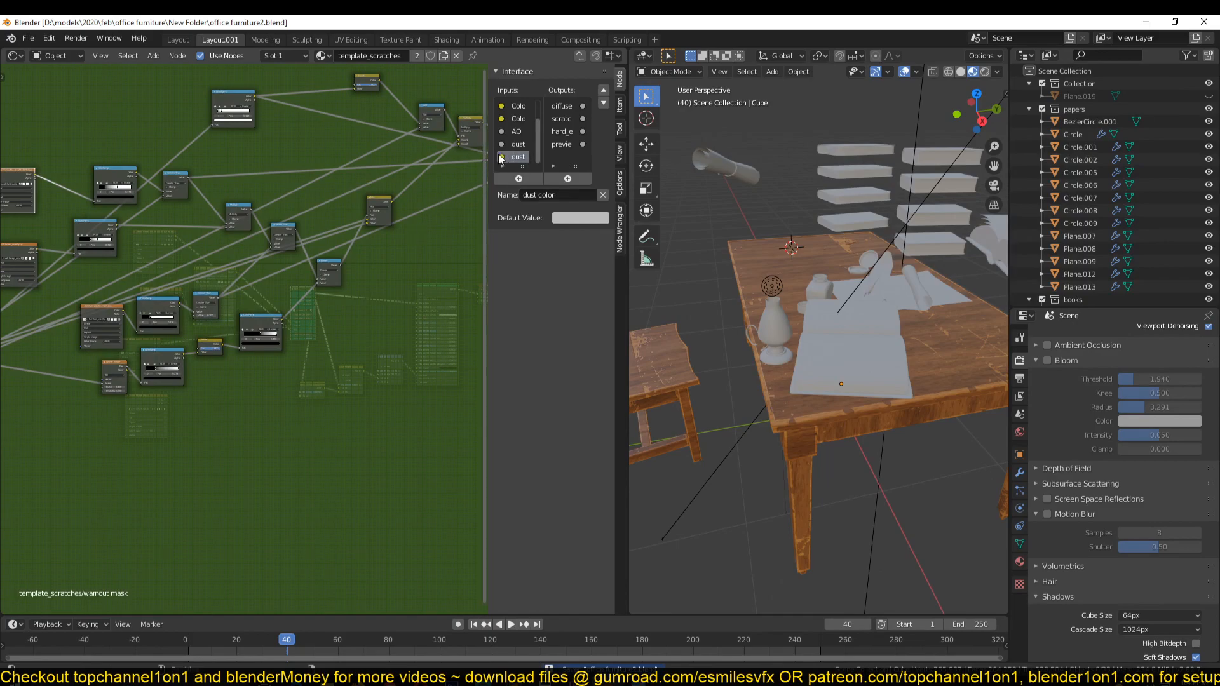
scroll(279, 287, up, 3)
middle_drag(381, 235, 119, 299)
scroll(221, 318, down, 4)
scroll(290, 256, up, 2)
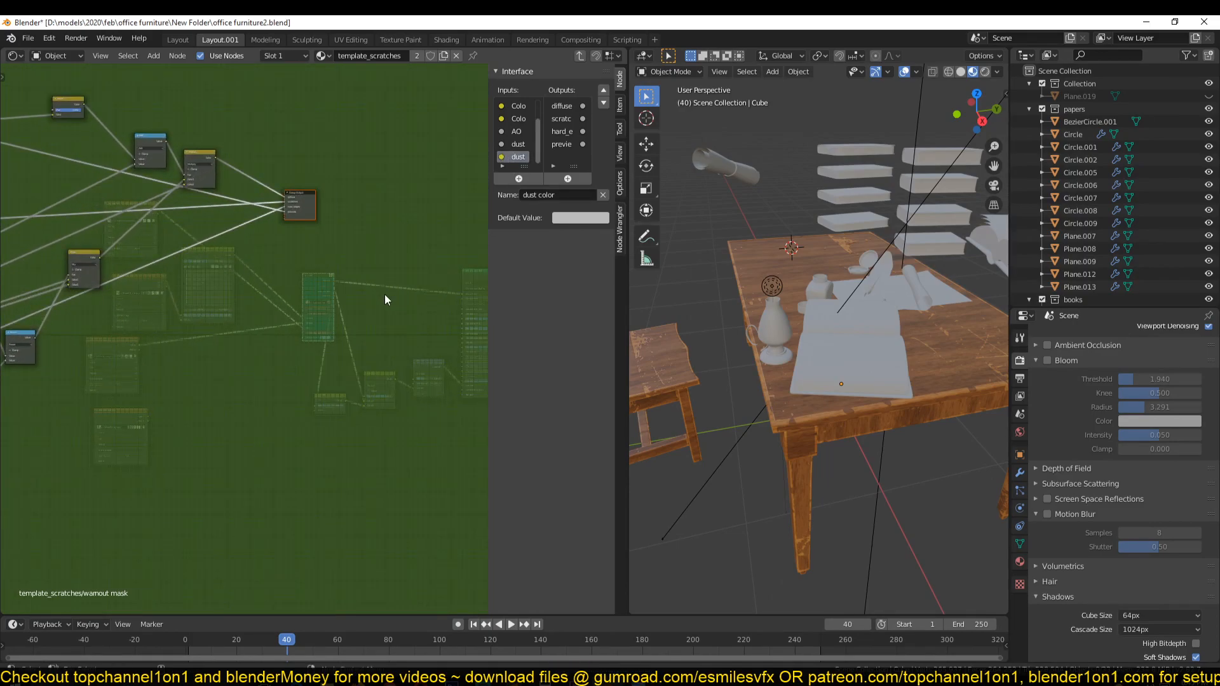
Leave the worn node group and inspect how its outputs connect to the Bump and Principled BSDF nodes
key(Tab)
scroll(319, 366, up, 6)
mouse_move(312, 370)
middle_down()
mouse_move(248, 416)
mouse_move(186, 433)
middle_up()
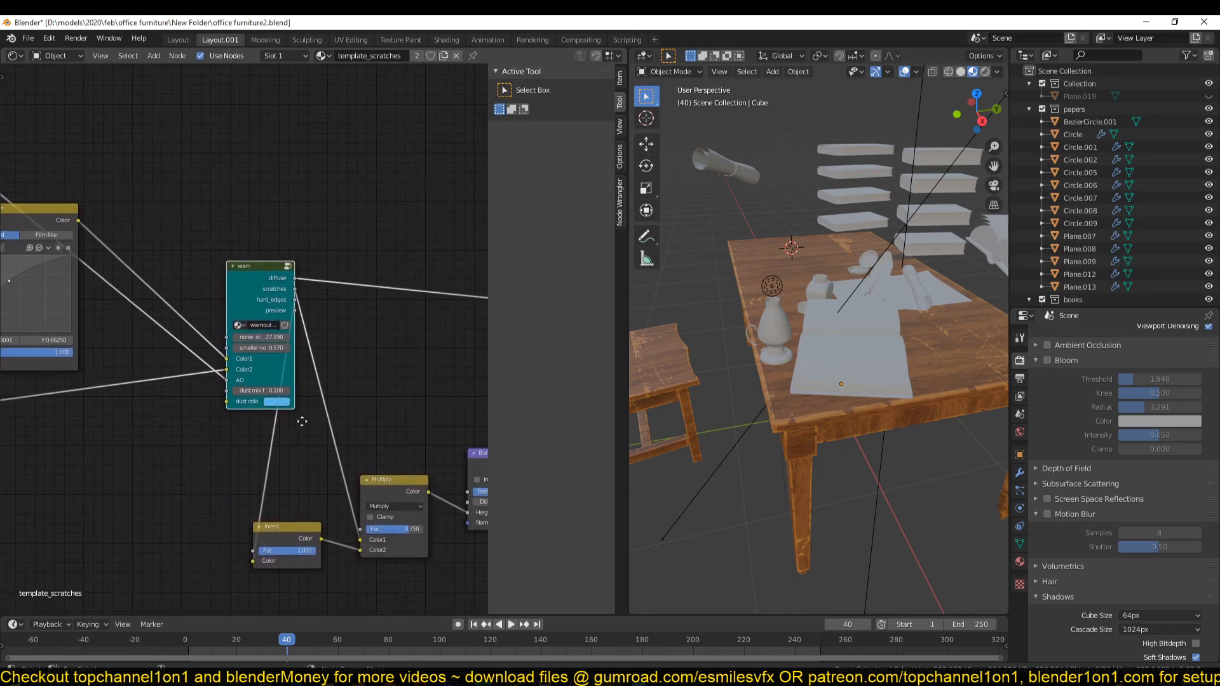
middle_drag(305, 422, 137, 406)
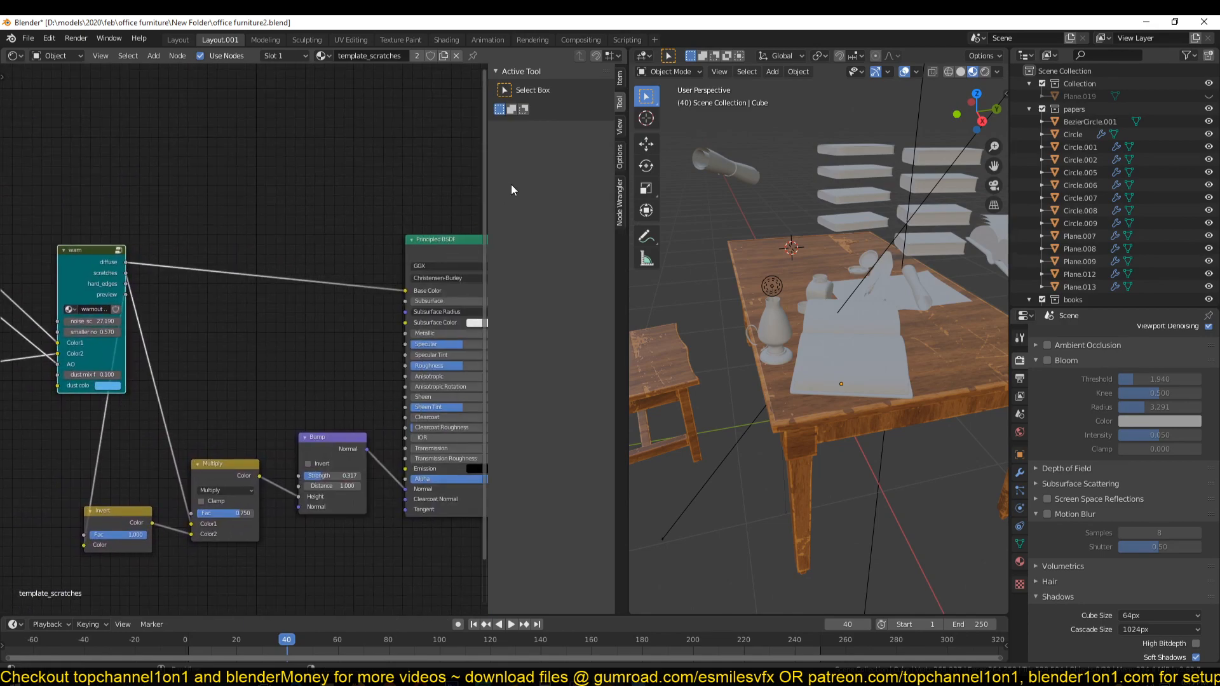
Reopen the worn node group and add a new group output named Roughness
key(Tab)
scroll(109, 314, down, 5)
key(g)
click(239, 325)
click(150, 251)
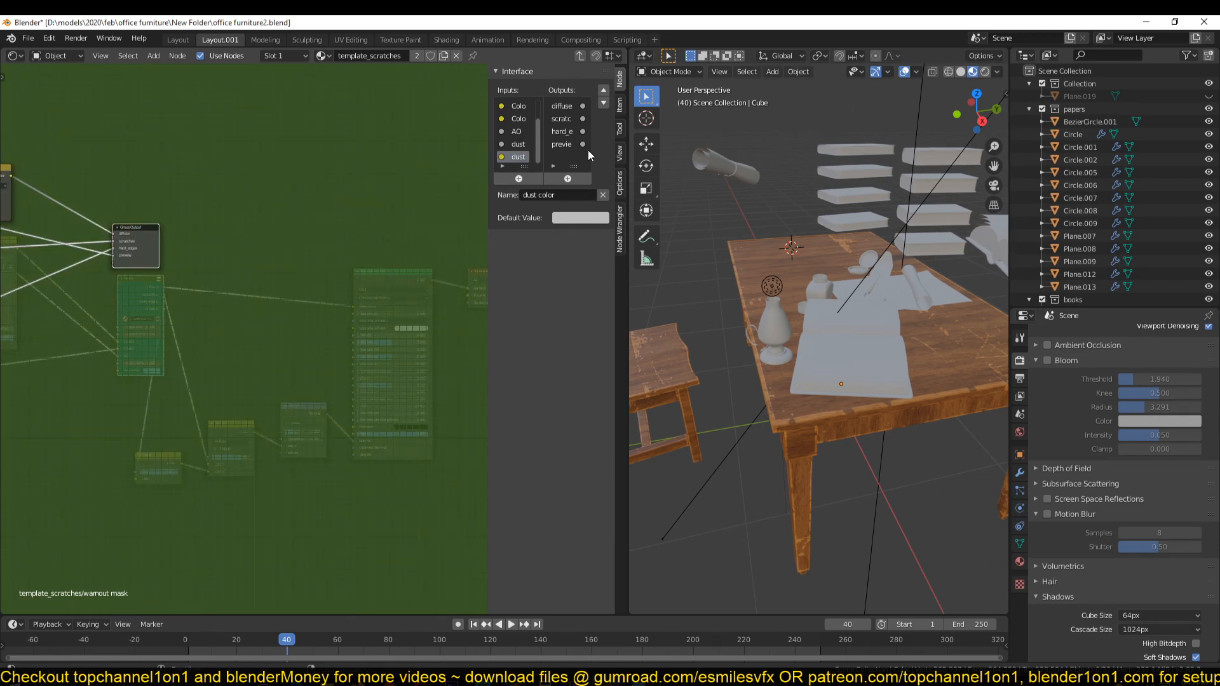
click(563, 179)
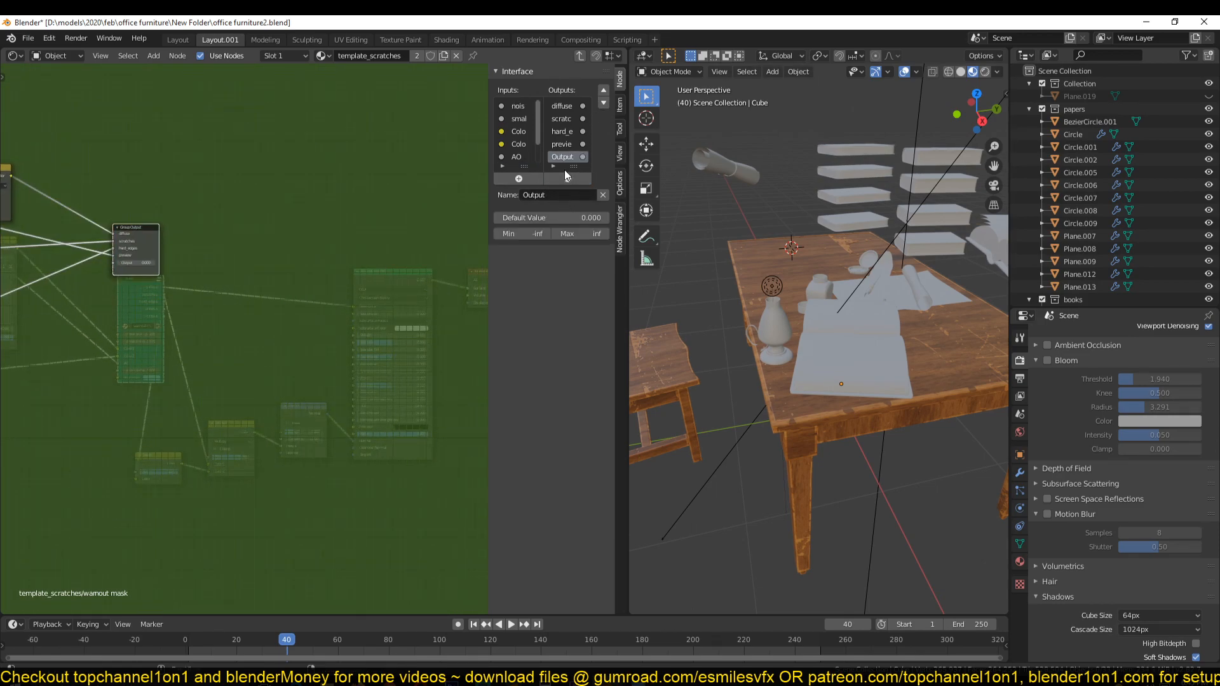
click(550, 196)
text(RO)
key(Return)
Add a new group input socket named roun
click(519, 179)
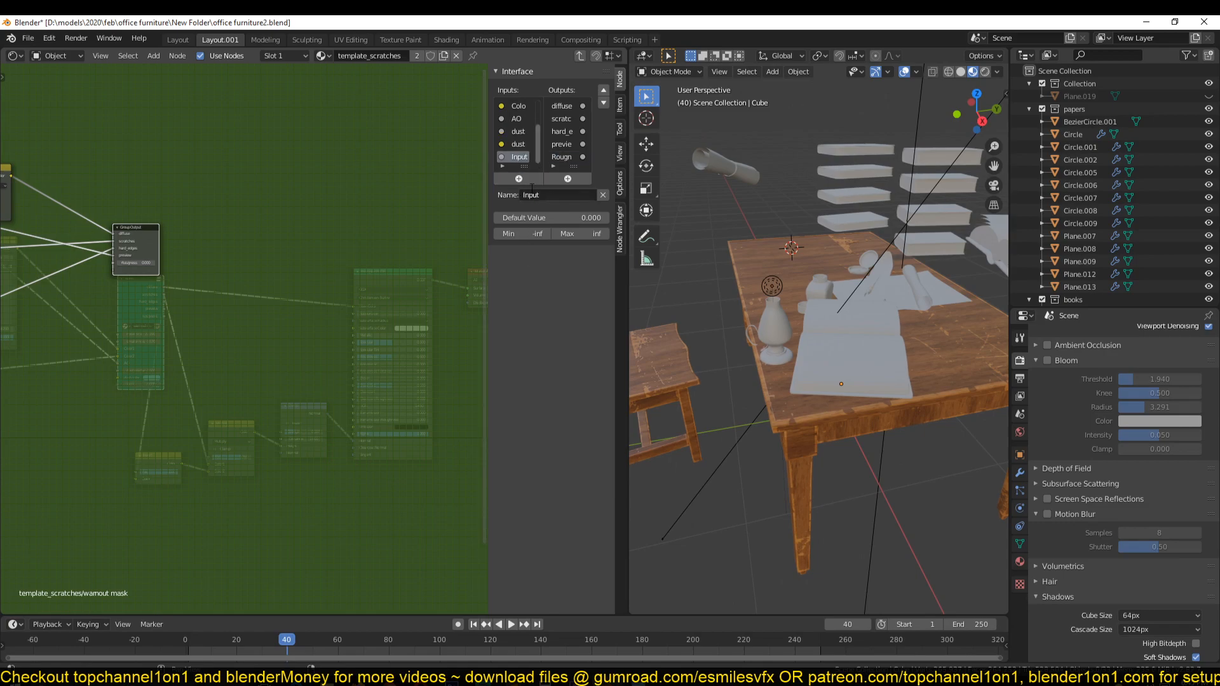
click(533, 191)
text(roun)
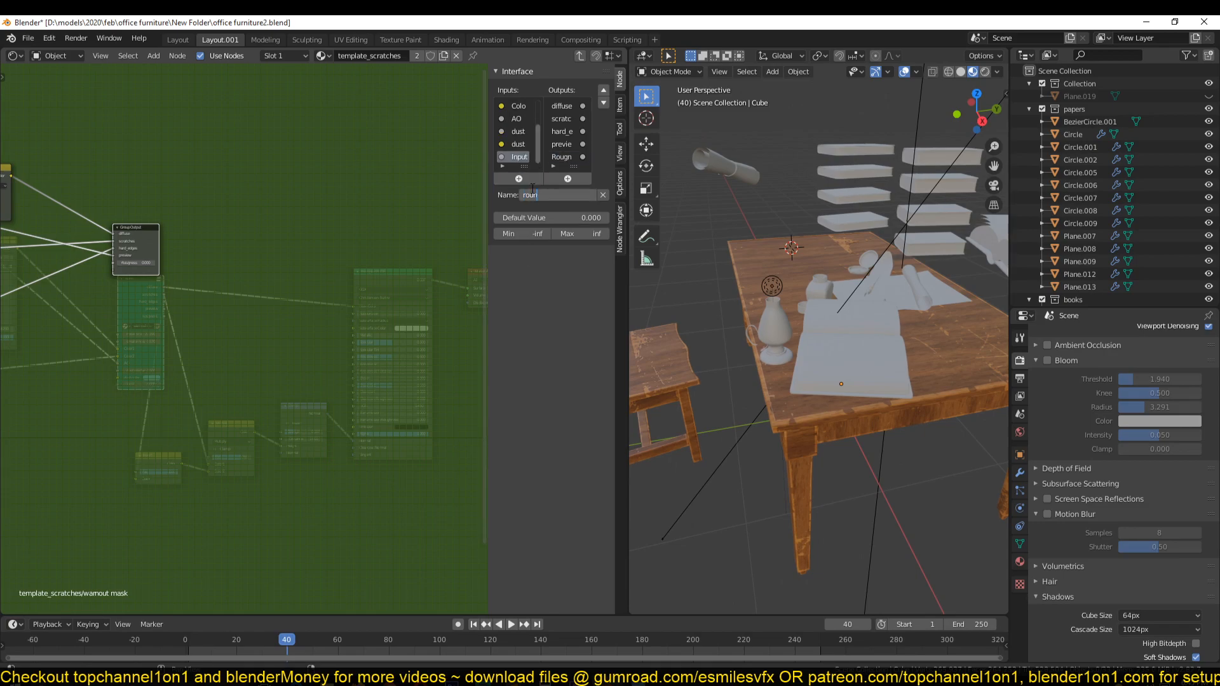
key(Return)
Examine the Group Input node and the nearby scratch, cavity and noise texture nodes
scroll(214, 354, down, 3)
middle_drag(213, 354, 331, 311)
middle_drag(212, 390, 374, 318)
scroll(228, 379, up, 1)
scroll(203, 364, down, 2)
middle_drag(203, 364, 313, 360)
middle_drag(216, 406, 350, 409)
middle_drag(131, 368, 280, 375)
scroll(280, 375, up, 4)
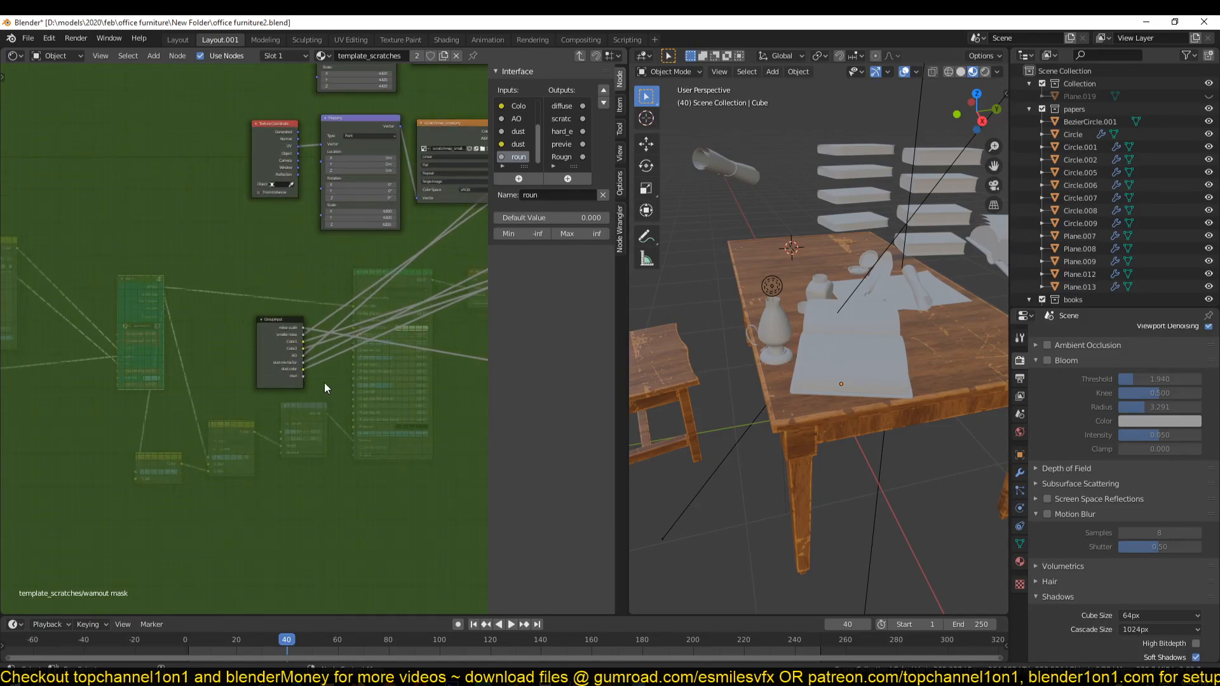
scroll(304, 383, up, 4)
scroll(304, 383, up, 1)
middle_drag(275, 427, 178, 428)
middle_drag(337, 439, 136, 418)
scroll(172, 417, down, 6)
scroll(226, 417, up, 4)
scroll(327, 387, down, 3)
middle_drag(327, 387, 401, 375)
scroll(291, 387, down, 3)
right_click(189, 408)
scroll(293, 292, up, 5)
middle_drag(295, 251, 264, 325)
scroll(237, 385, down, 2)
middle_drag(208, 390, 176, 418)
key(shift+a)
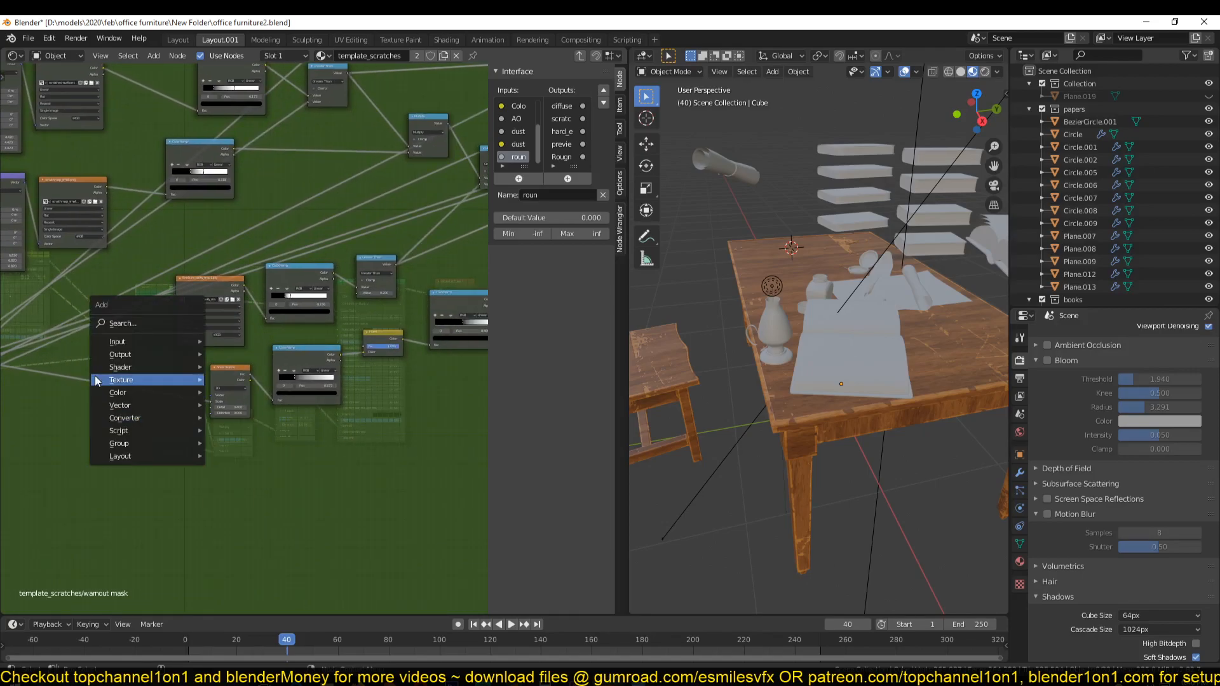
mouse_move(122, 392)
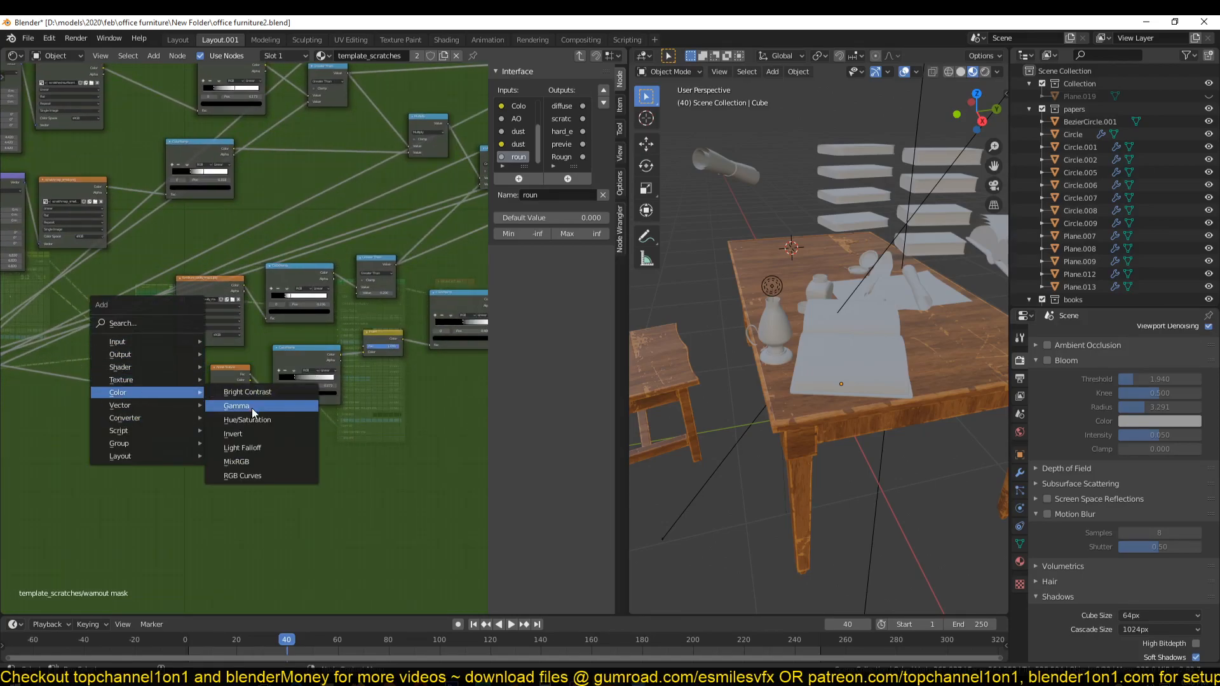
key(Escape)
Add a MixRGB node in the empty area below the noise texture node
key(shift+a)
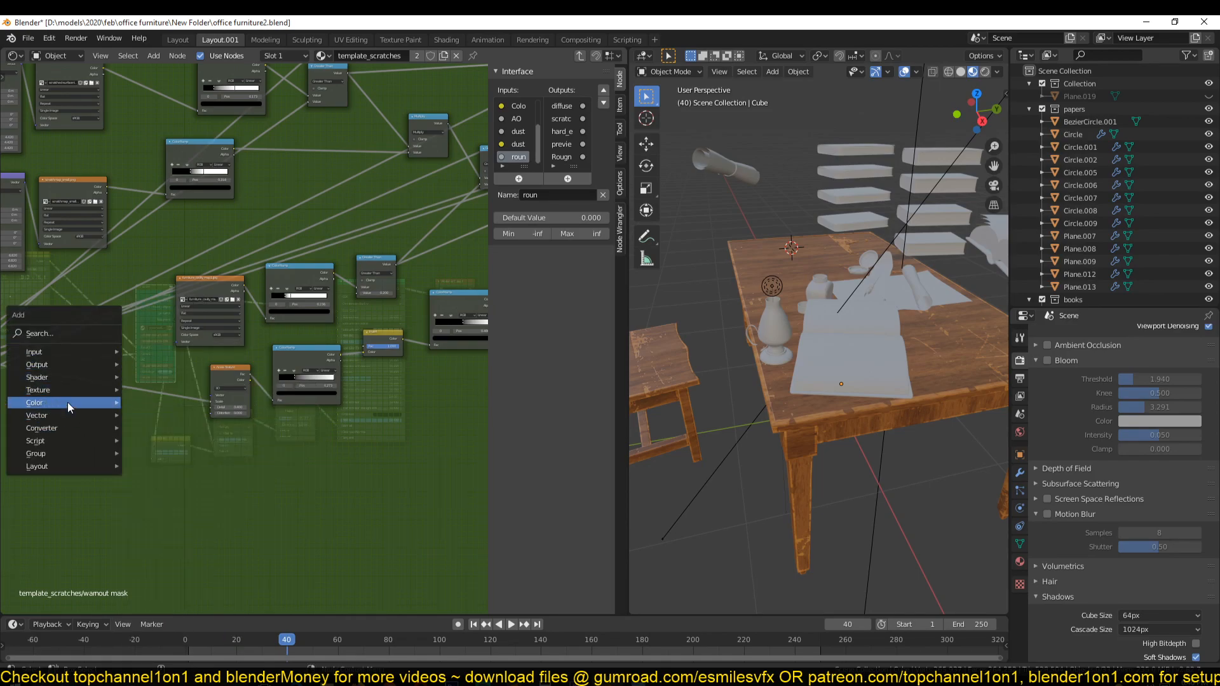
mouse_move(67, 402)
click(188, 471)
click(155, 477)
Connect the new Mix node's Color2 to a new socket on the Group Input node, and save the file
middle_drag(154, 476, 342, 416)
scroll(342, 417, up, 2)
drag(380, 485, 132, 361)
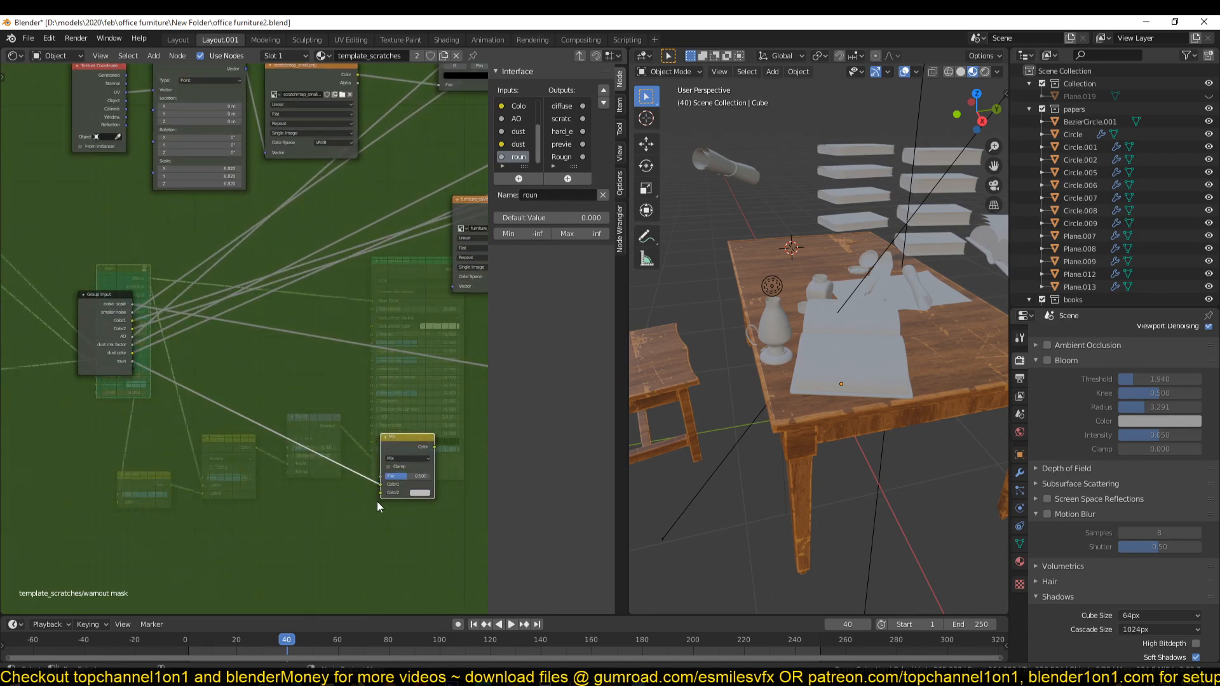
drag(380, 492, 427, 531)
scroll(167, 403, up, 2)
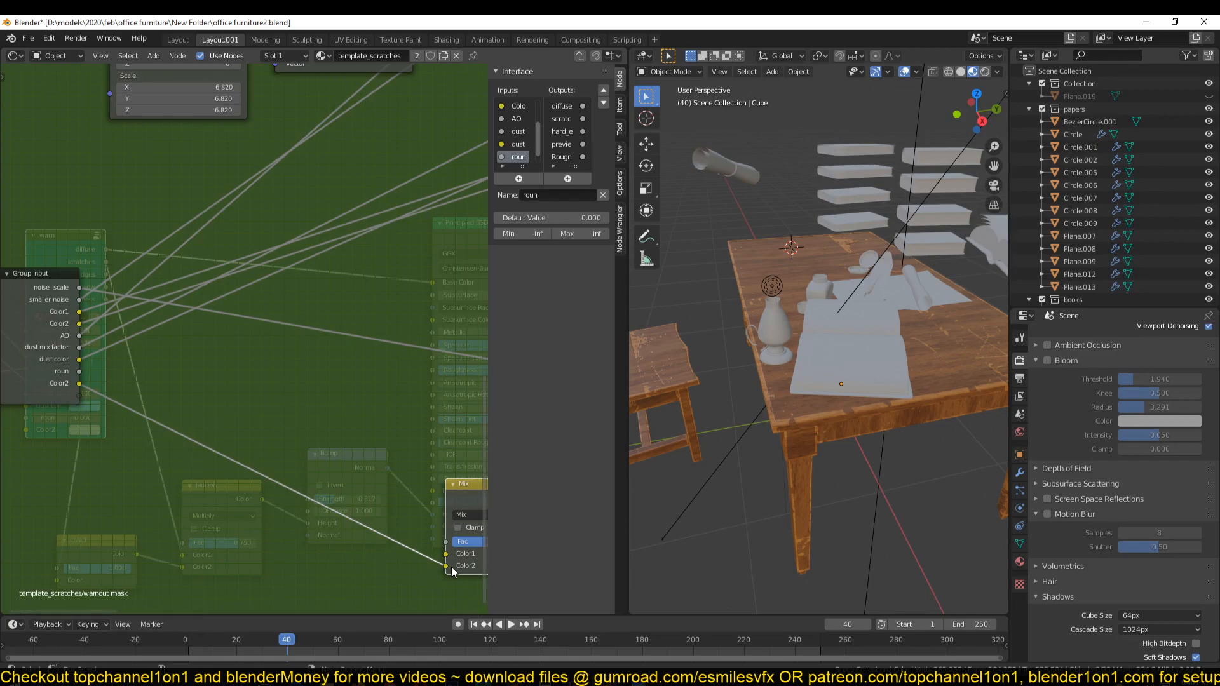
scroll(200, 426, down, 1)
key(ctrl+s)
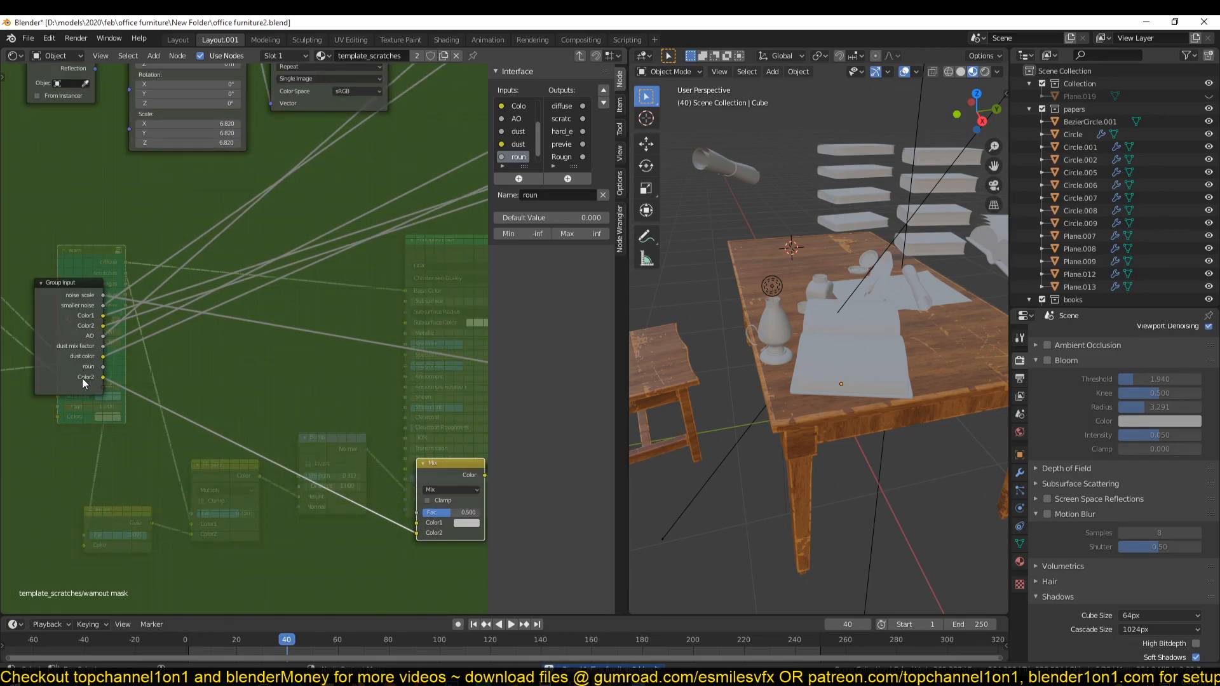
Rename the roun group input as roughne
click(82, 379)
click(541, 197)
text(roughne)
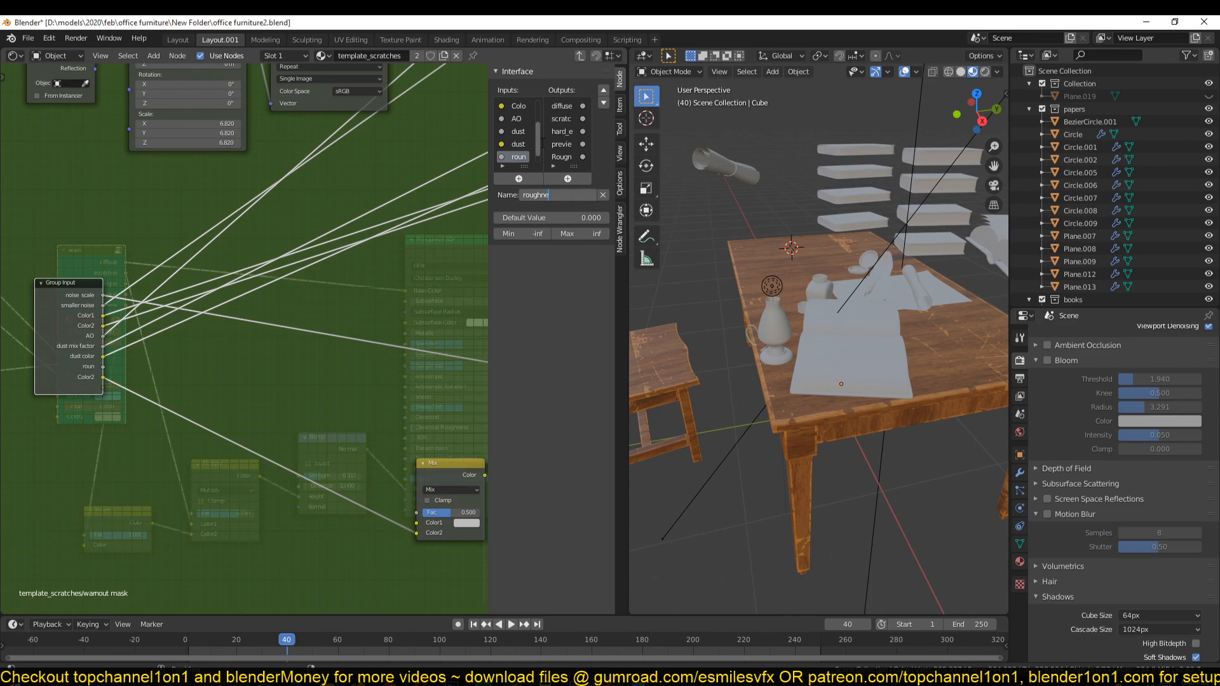
key(Return)
Rename the last Color2 group input as roughness map
scroll(537, 145, down, 1)
click(523, 159)
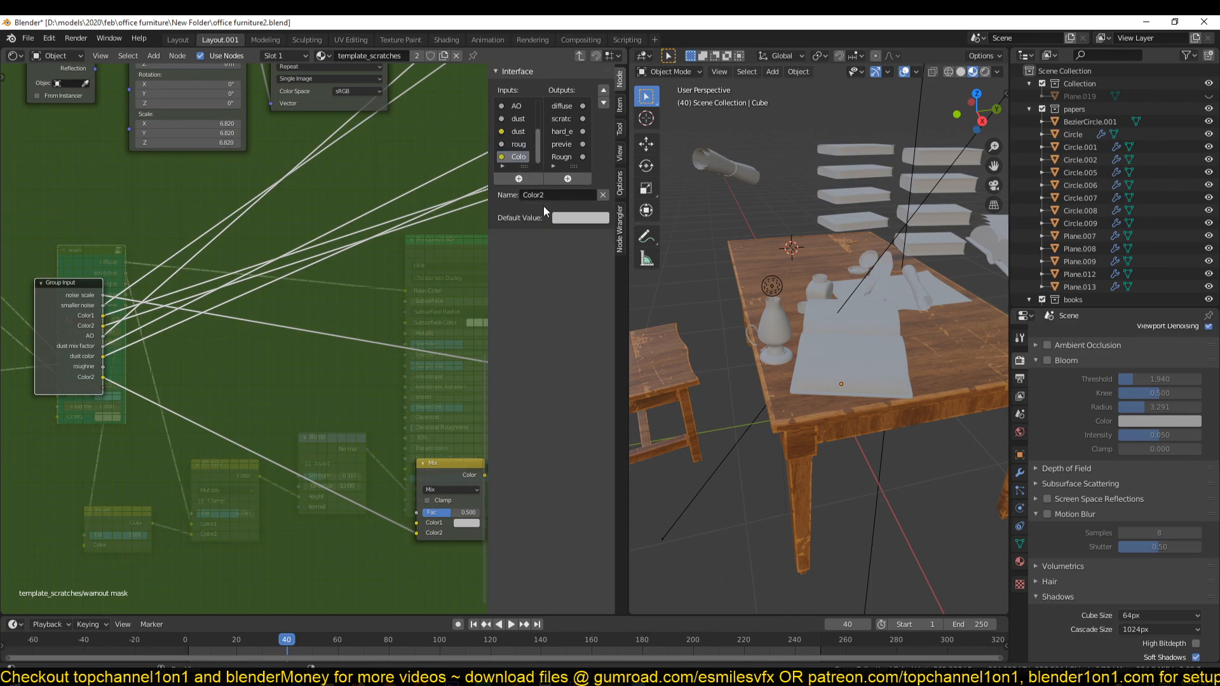
click(554, 192)
text(roughness map)
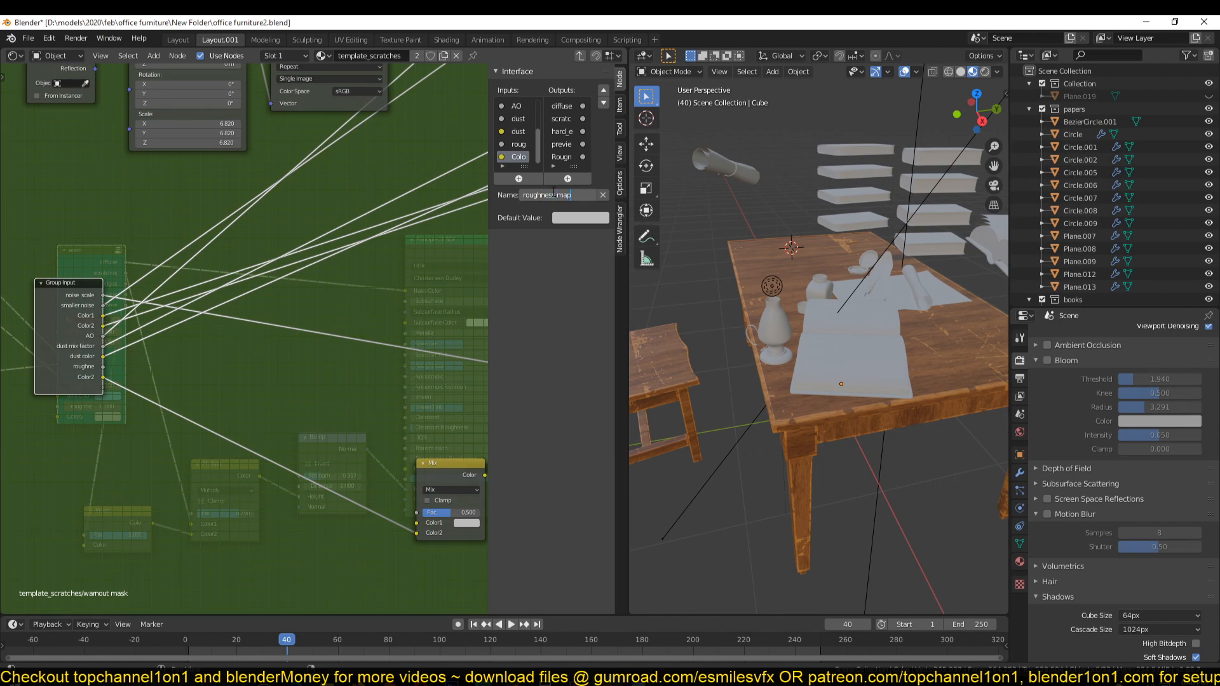
key(Return)
Correct the name of the roughne group input to roughness
click(519, 144)
click(548, 194)
click(547, 192)
text(s)
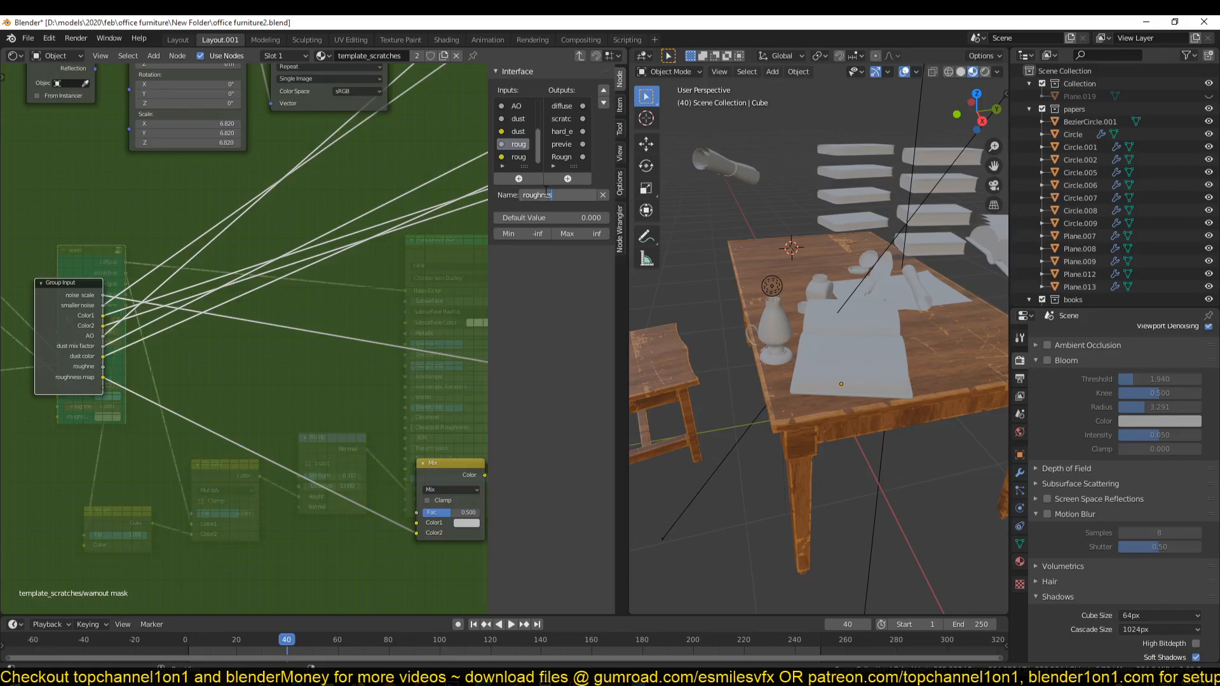
text(s)
key(Return)
Maximize the node editor to work on the whole node group
scroll(121, 426, down, 1)
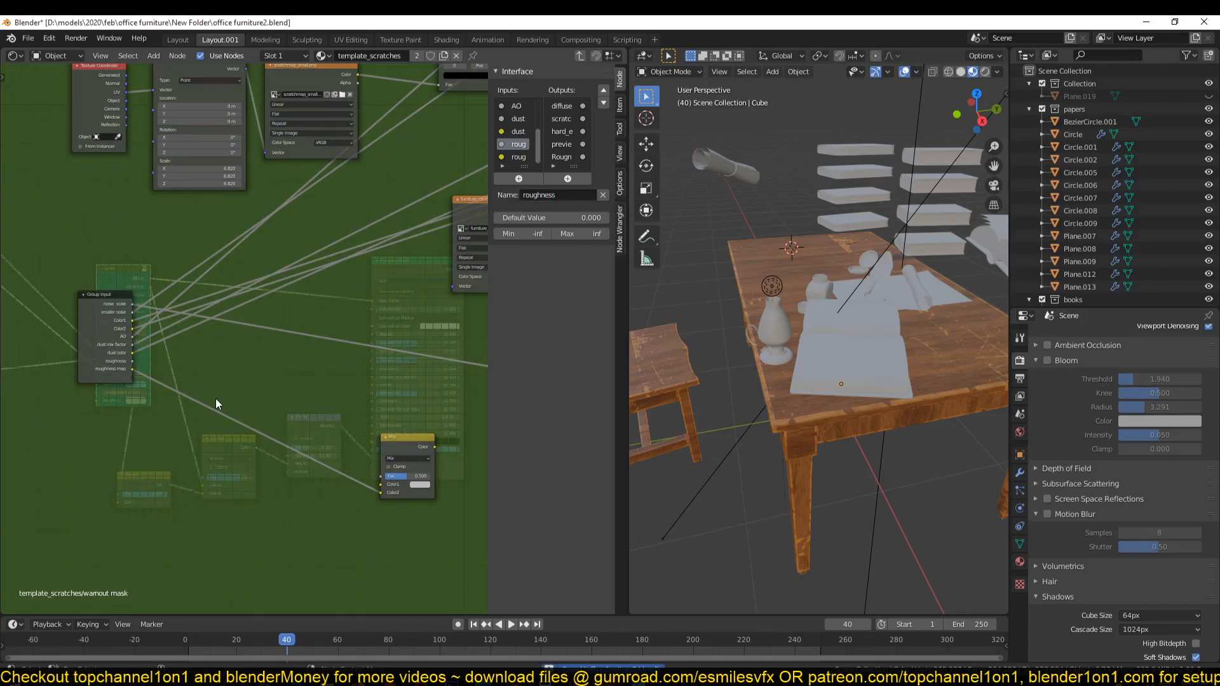
scroll(253, 426, down, 1)
middle_drag(253, 426, 97, 393)
scroll(358, 362, down, 5)
middle_drag(358, 362, 161, 483)
scroll(292, 417, down, 5)
middle_drag(438, 400, 342, 403)
scroll(342, 403, down, 5)
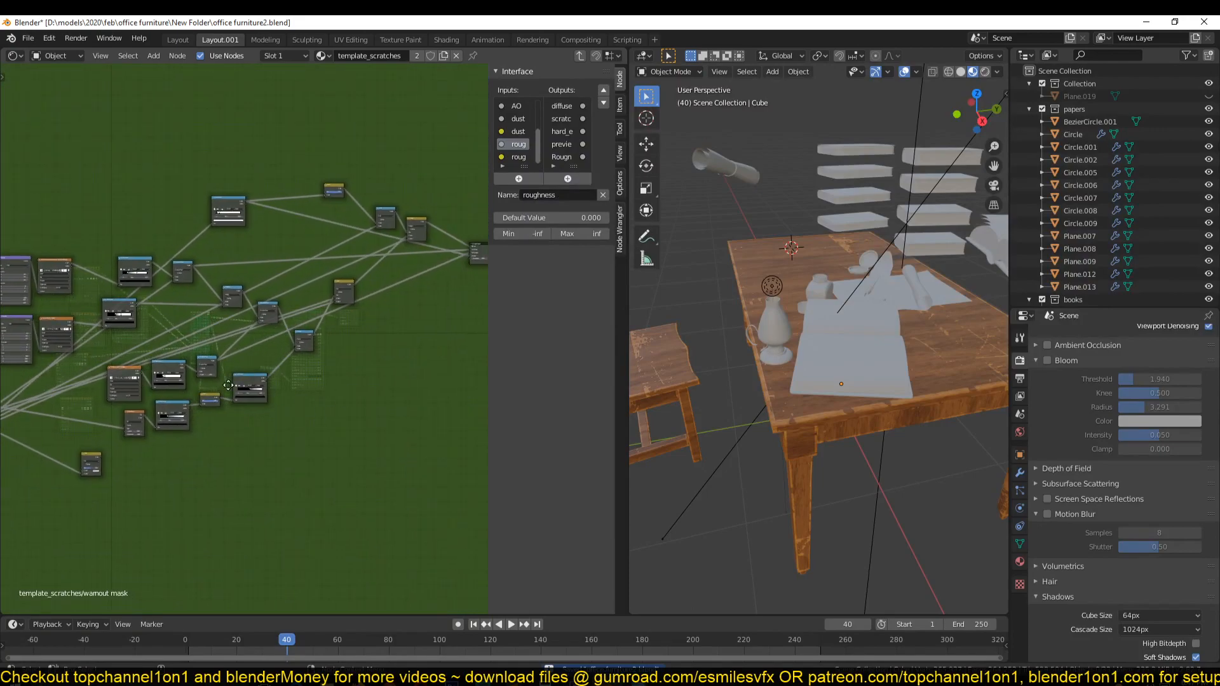
middle_drag(211, 385, 322, 359)
key(ctrl+space)
Move the Group Output node slightly away from the other nodes
scroll(488, 353, down, 2)
middle_drag(486, 352, 228, 367)
scroll(375, 284, up, 3)
key(g)
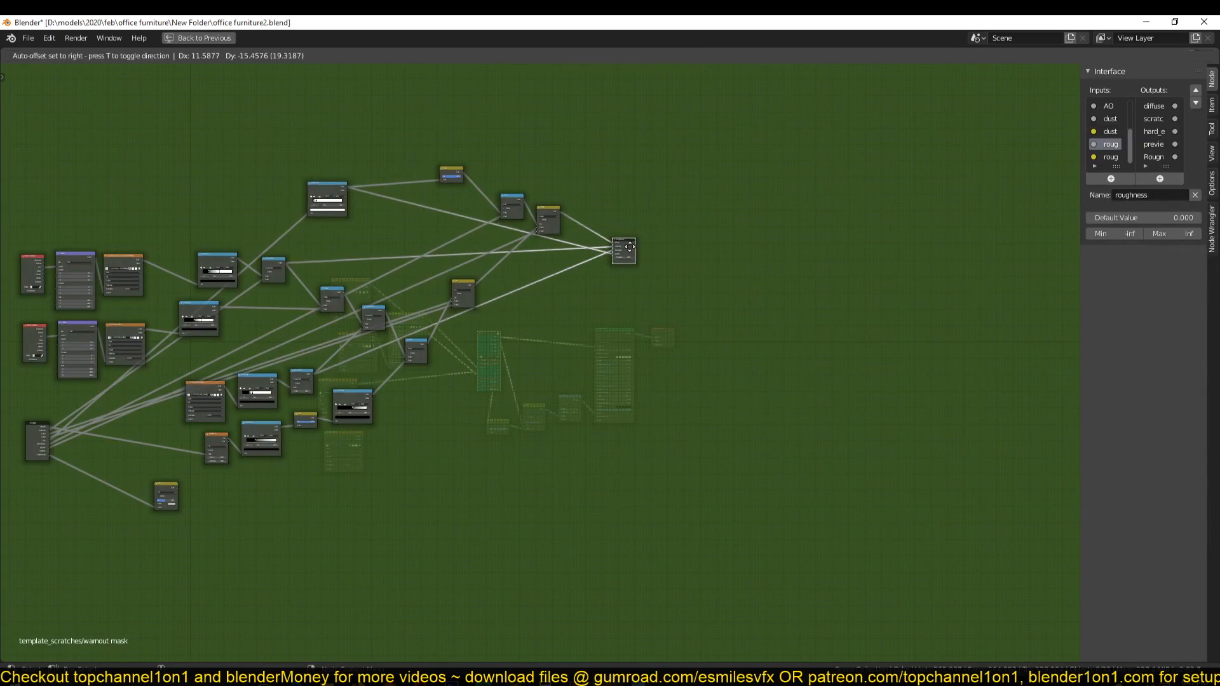
click(642, 267)
Connect the roughness map socket of the Group Input to the Roughness socket of the Group Output
drag(50, 456, 704, 329)
middle_drag(480, 451, 885, 375)
scroll(711, 388, up, 5)
middle_drag(710, 388, 620, 439)
middle_drag(224, 429, 92, 504)
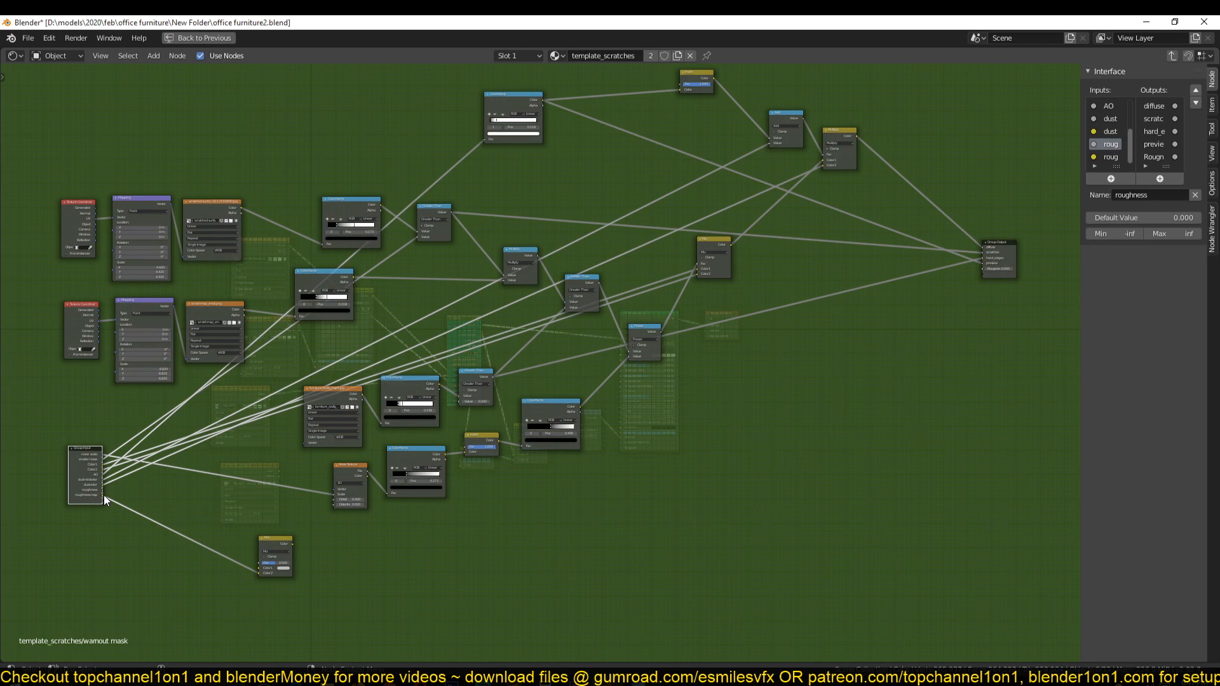
drag(102, 495, 989, 272)
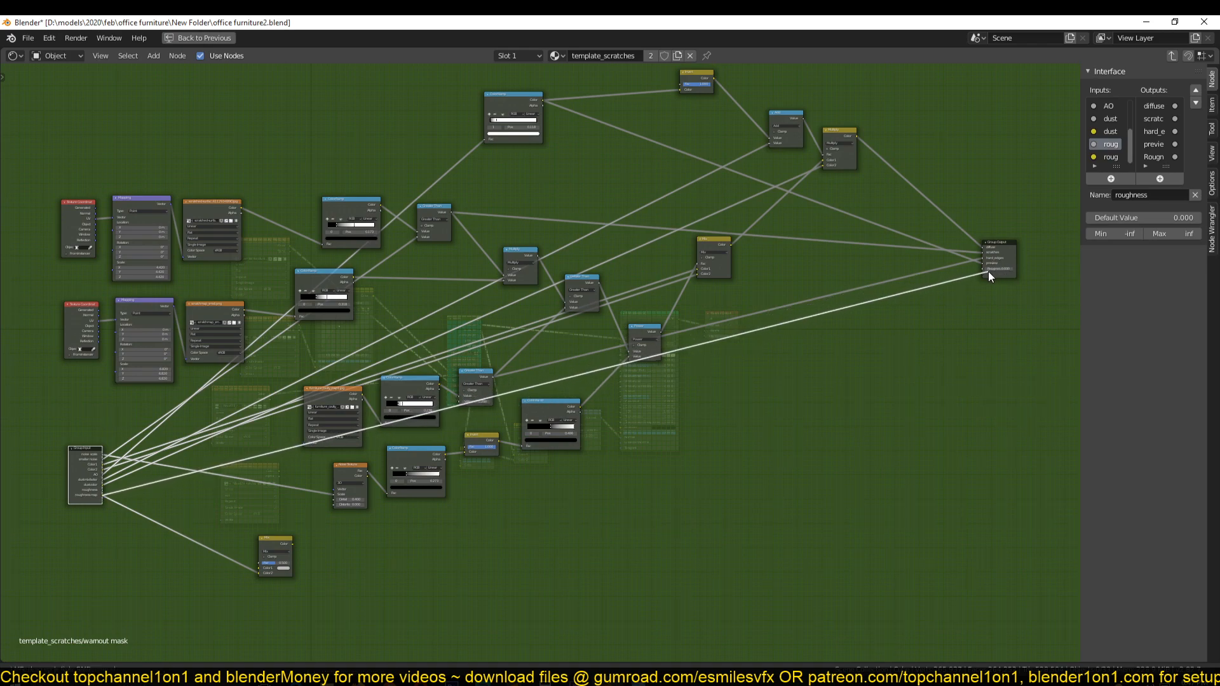
Leave the node group, save the file, and connect the warn group's Roughness output to the Principled BSDF's Roughness input
key(Tab)
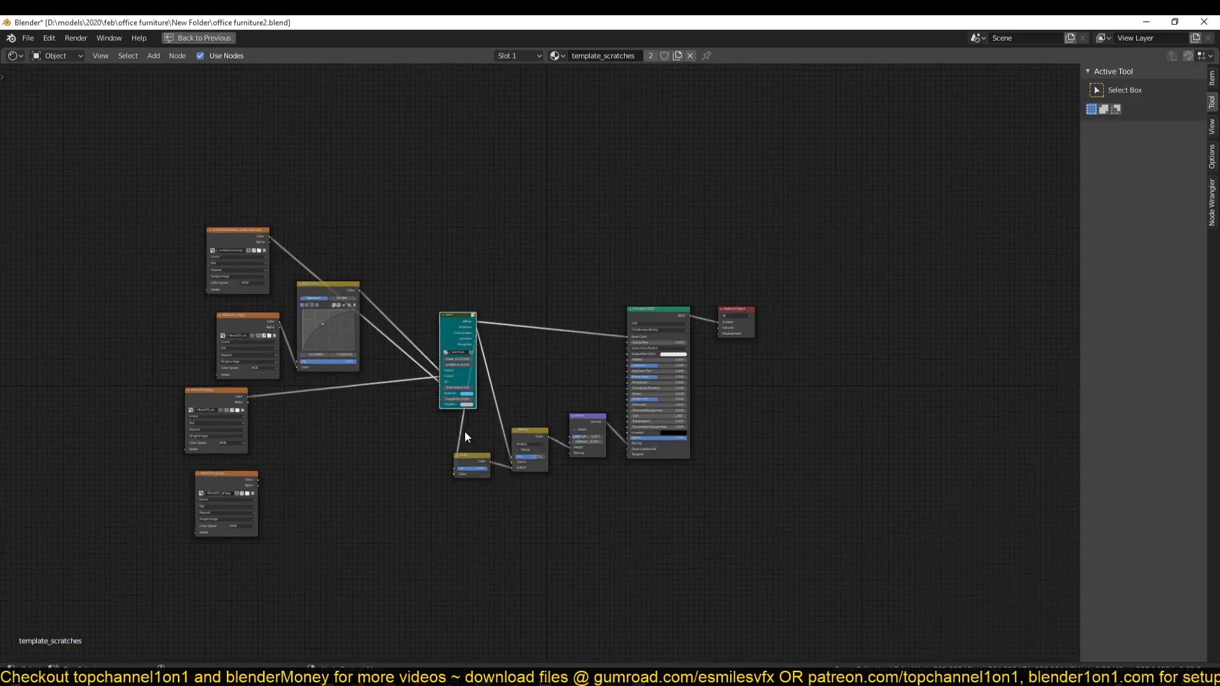
scroll(467, 433, up, 3)
key(ctrl+s)
scroll(429, 349, up, 2)
drag(389, 320, 753, 395)
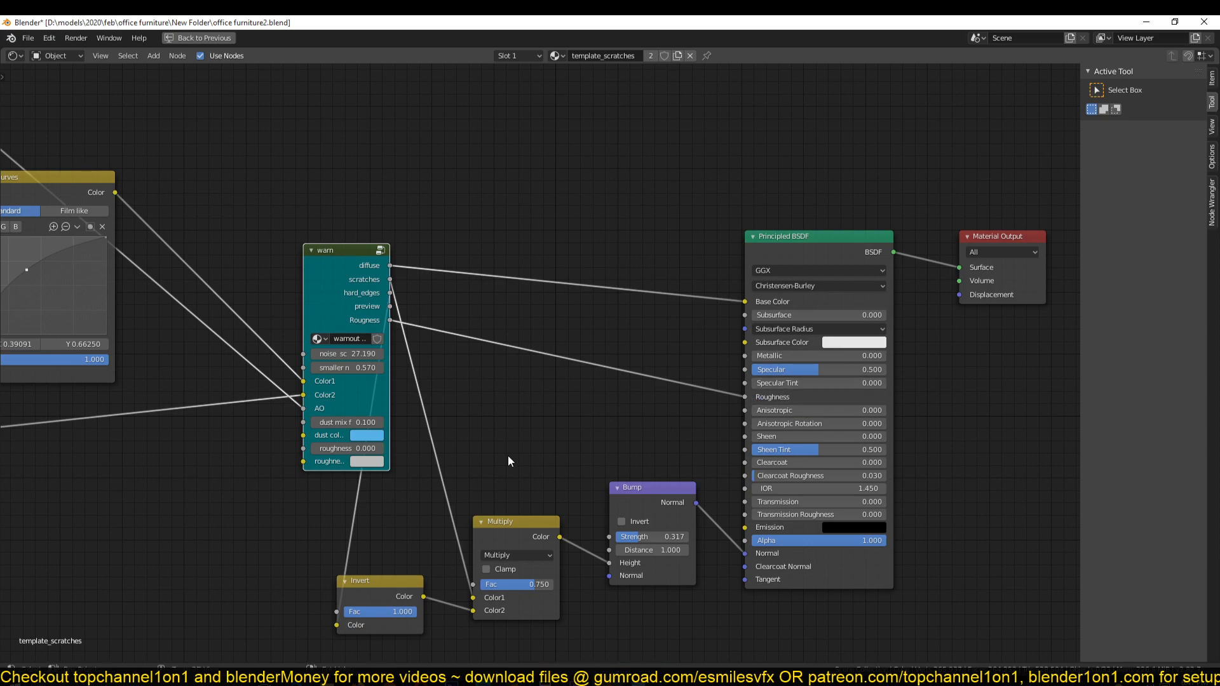
Restore the split layout with the 3D view, select the desk and save the file
key(ctrl+space)
middle_drag(406, 444, 250, 402)
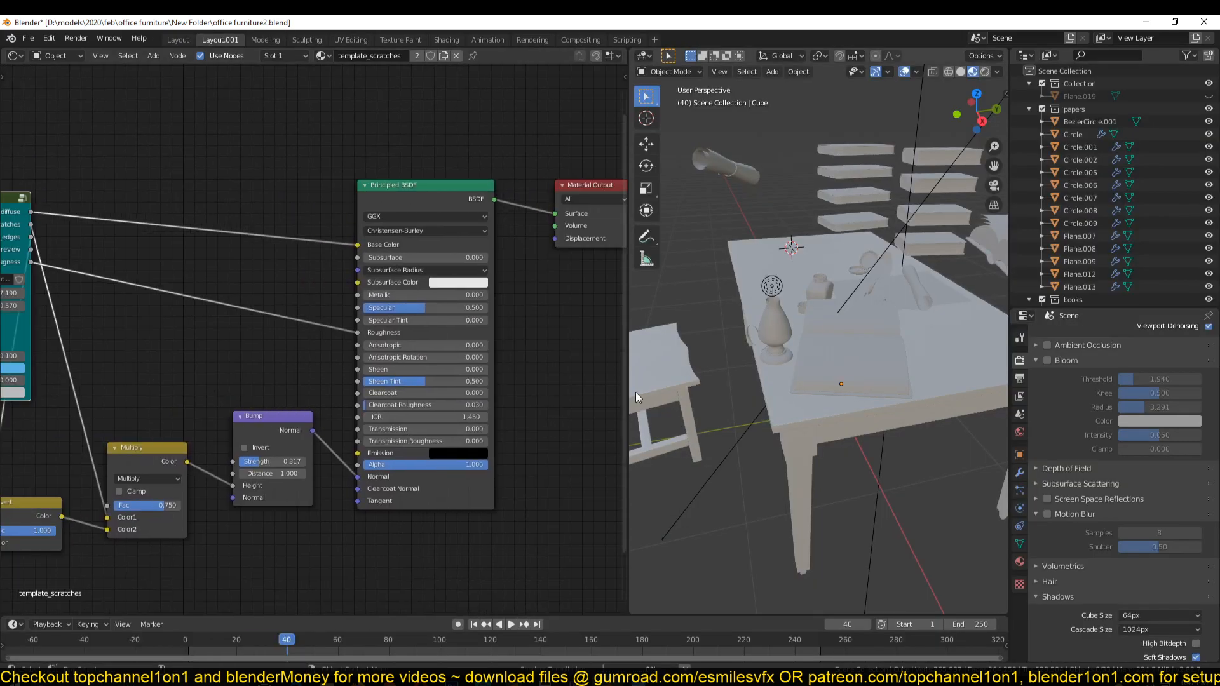
middle_drag(715, 314, 917, 356)
click(858, 267)
click(811, 338)
key(ctrl+s)
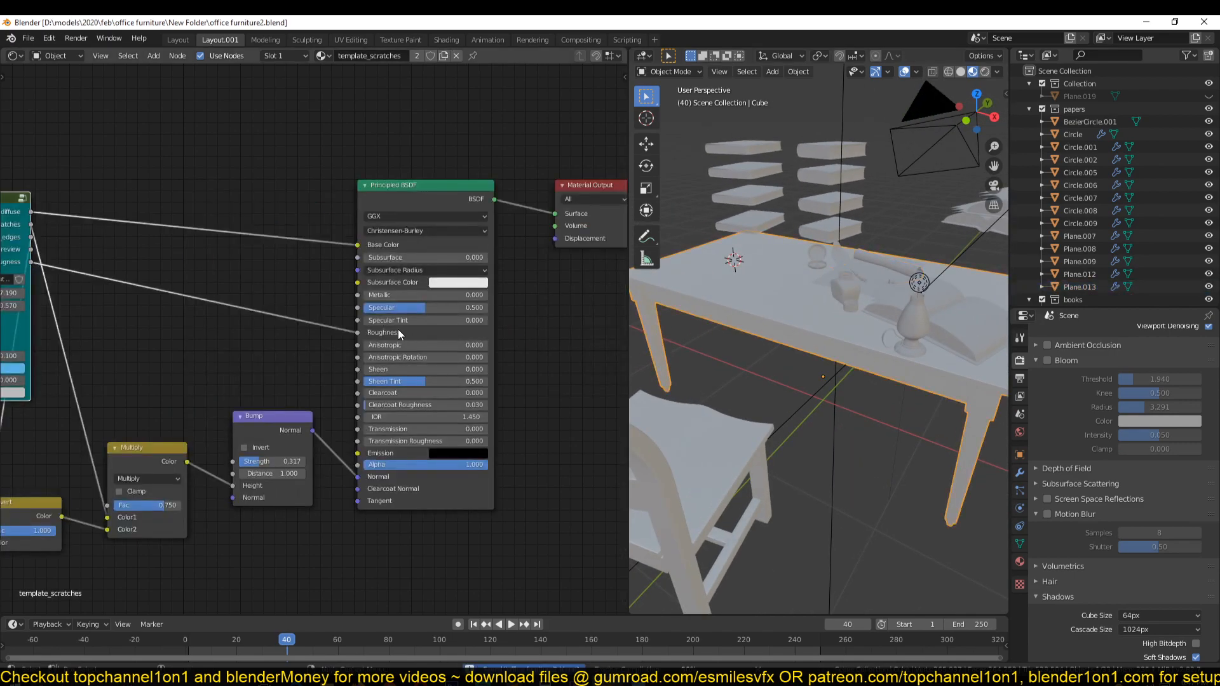
middle_drag(403, 329, 455, 335)
drag(53, 232, 84, 228)
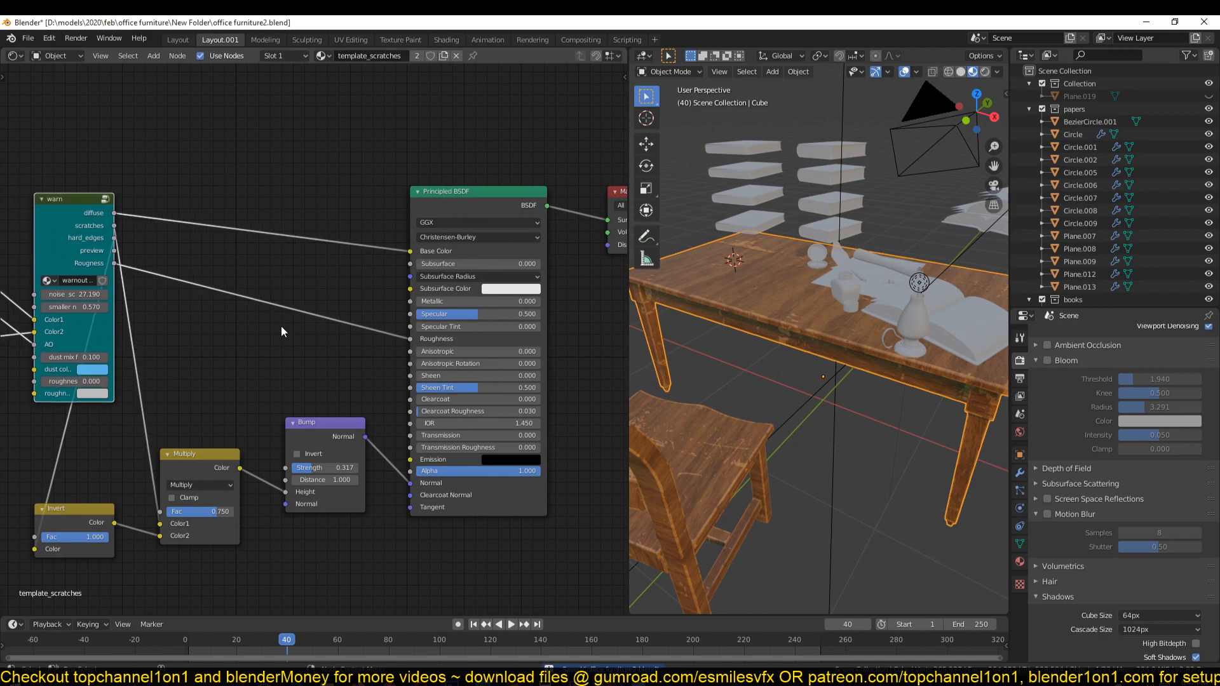
middle_drag(742, 422, 699, 367)
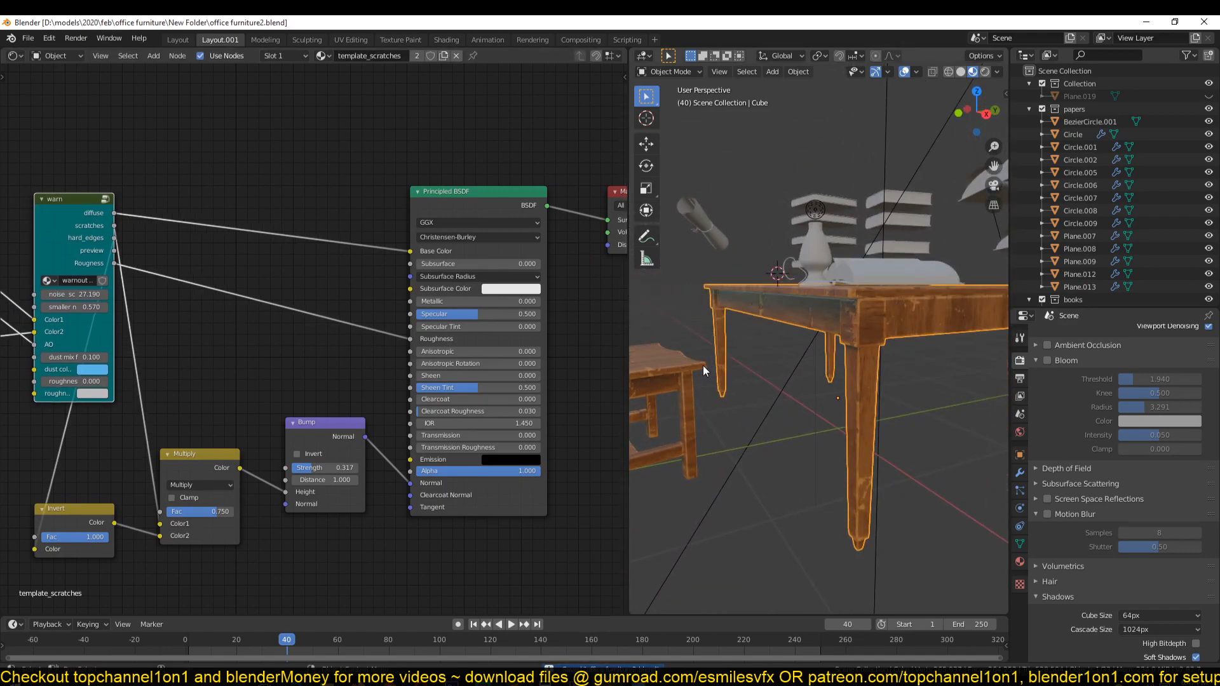
Move the Wood29_rgh.jpg image texture node closer to the warn group
middle_drag(266, 439, 536, 406)
scroll(376, 414, down, 4)
middle_drag(350, 423, 395, 406)
scroll(313, 360, up, 4)
middle_drag(313, 360, 441, 346)
scroll(174, 385, down, 3)
middle_drag(175, 385, 319, 352)
scroll(293, 386, up, 1)
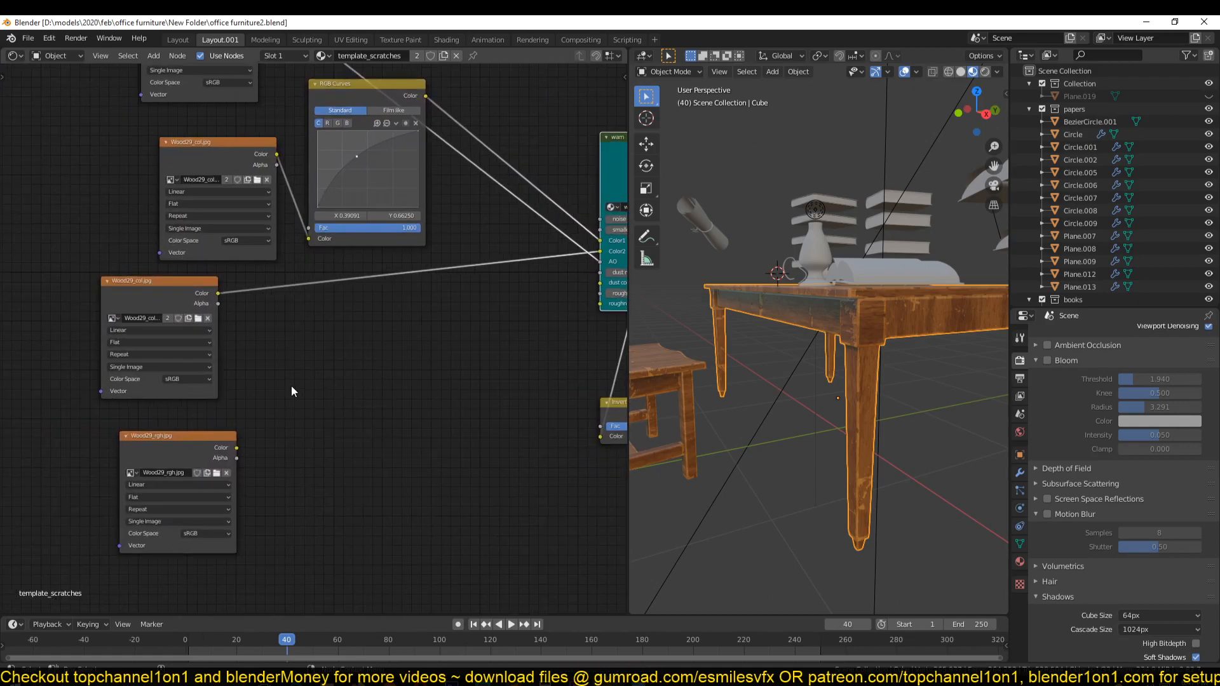
scroll(292, 386, up, 1)
middle_drag(185, 474, 72, 502)
click(73, 502)
key(g)
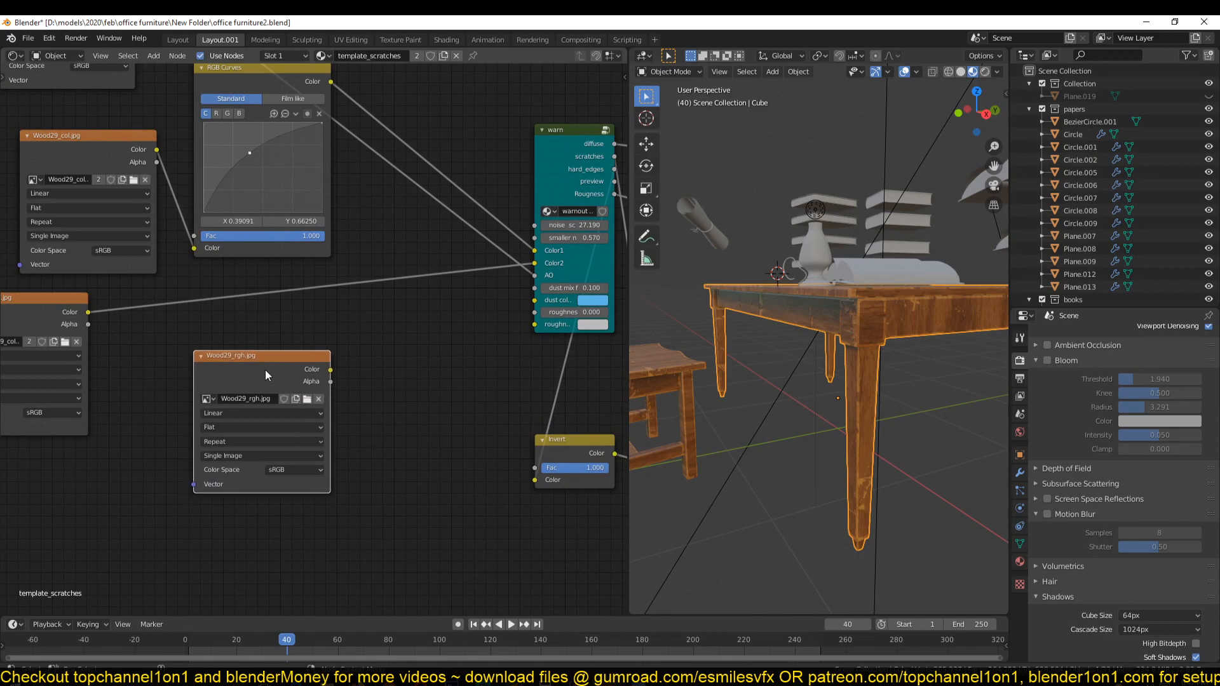
click(265, 375)
Set the Wood29_rgh.jpg texture's color space to Non-Color and connect its Color output to the warn group's roughness map input
middle_drag(266, 375, 202, 452)
click(226, 546)
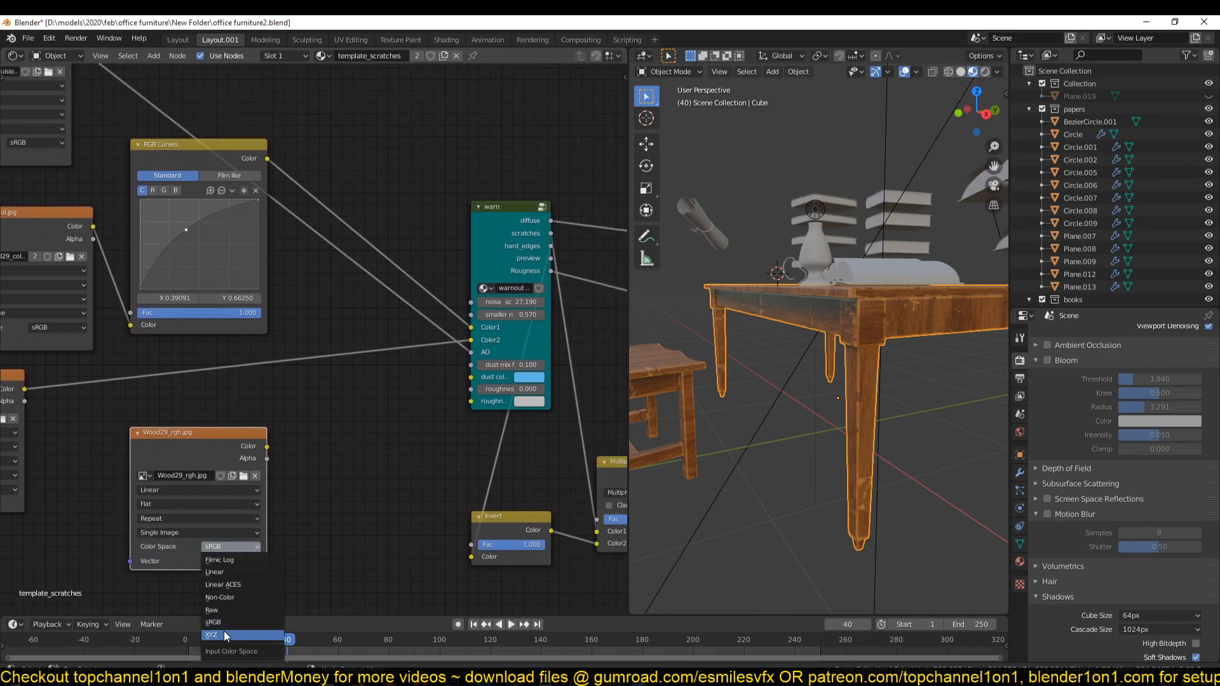
click(230, 597)
drag(266, 448, 472, 403)
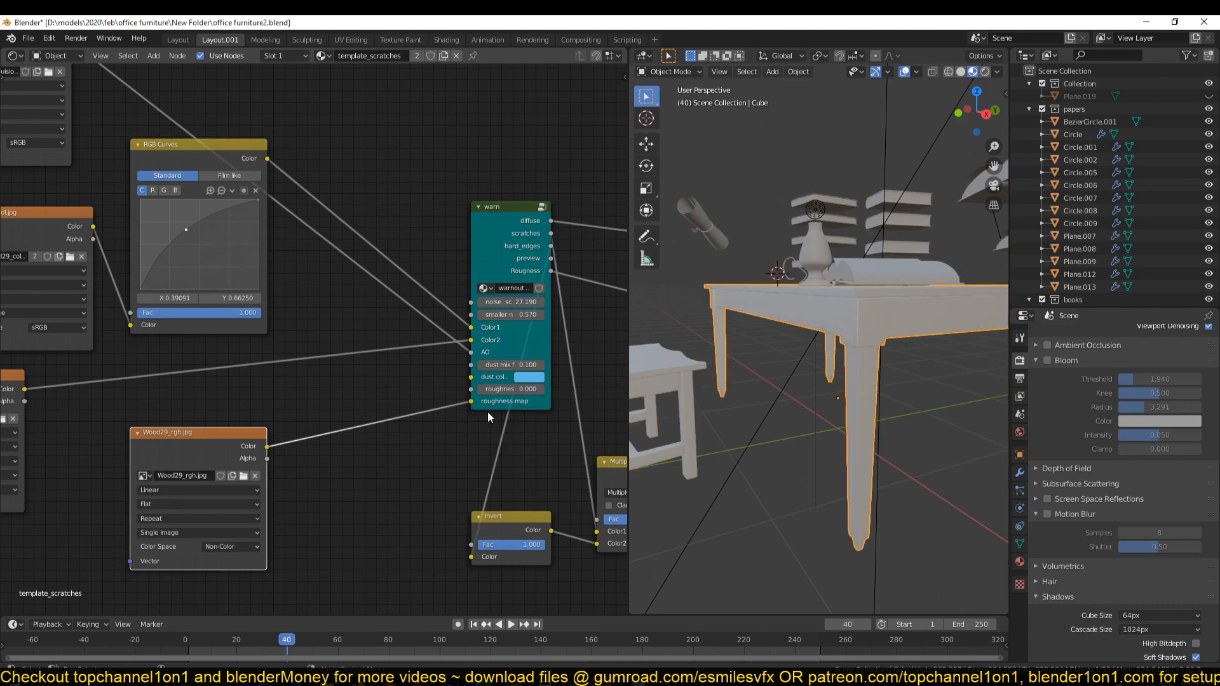
Examine the desk surface up close from several angles to judge the roughness map's effect
middle_drag(754, 402, 845, 460)
scroll(745, 437, up, 5)
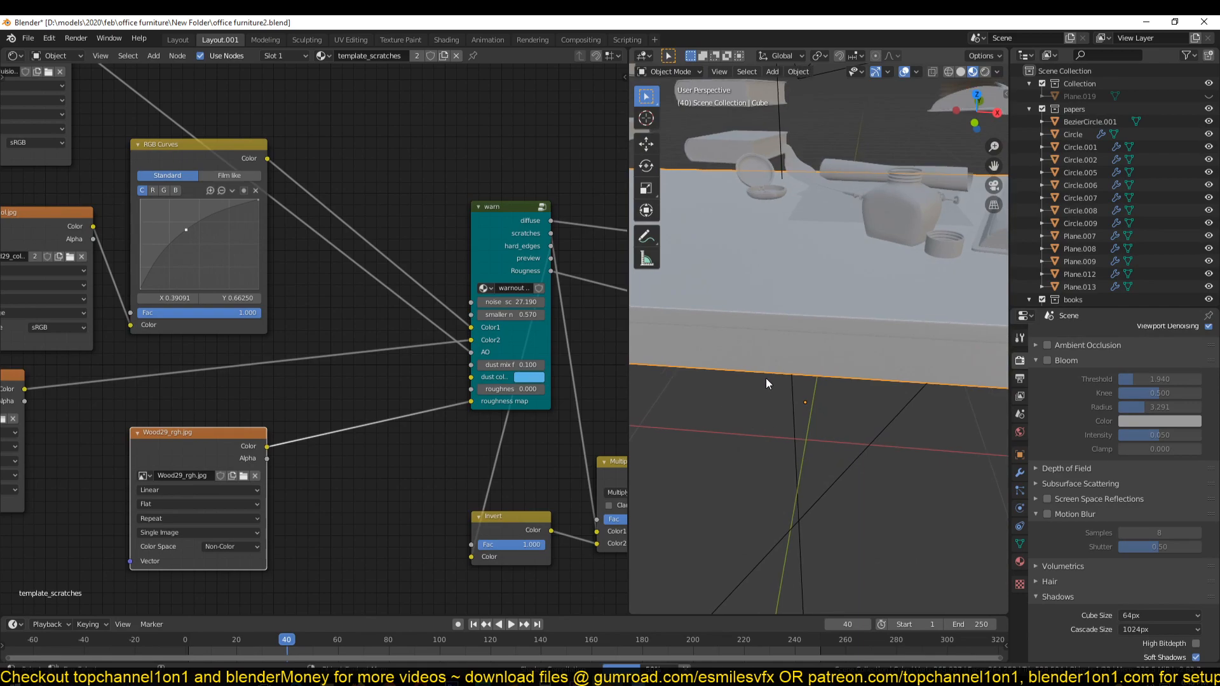
middle_drag(824, 379, 926, 375)
mouse_move(929, 365)
middle_down()
mouse_move(939, 363)
mouse_move(923, 368)
middle_up()
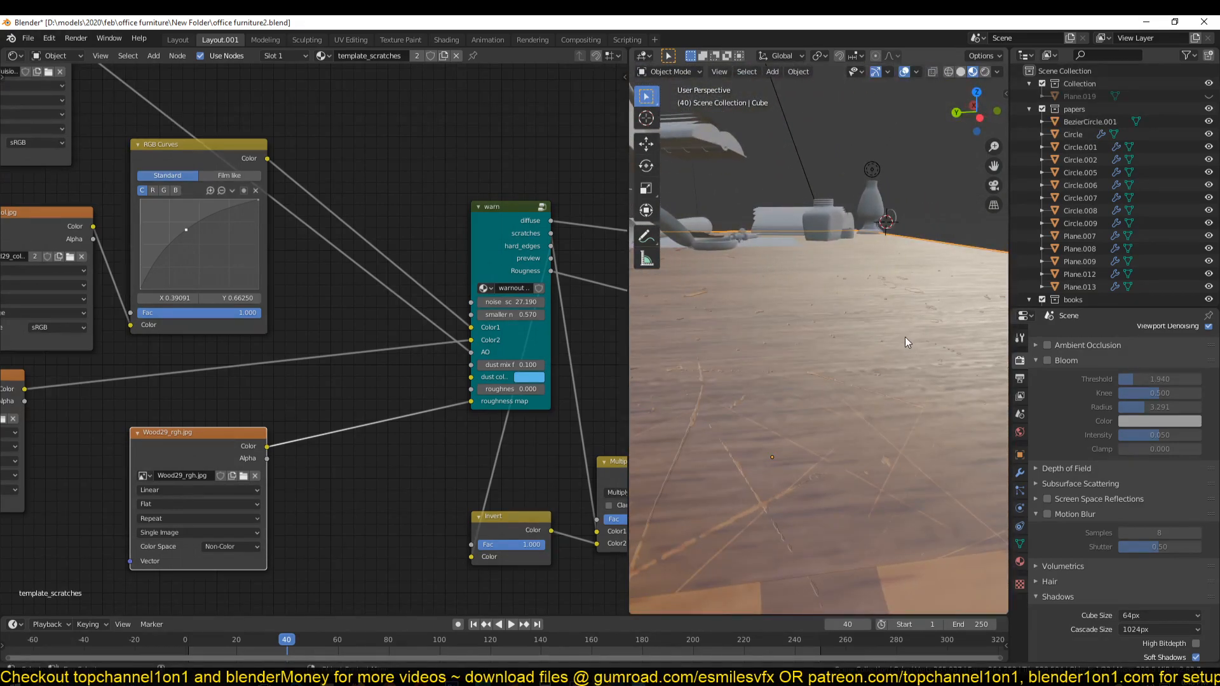
middle_drag(881, 330, 860, 361)
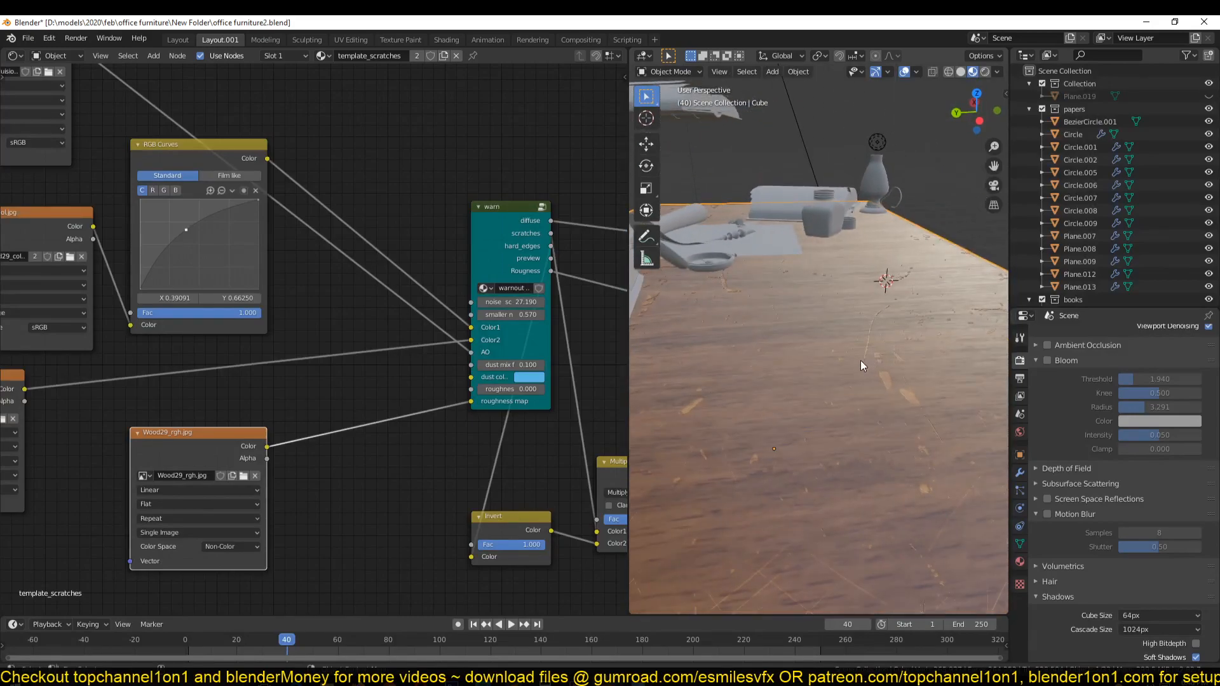
middle_drag(412, 457, 338, 434)
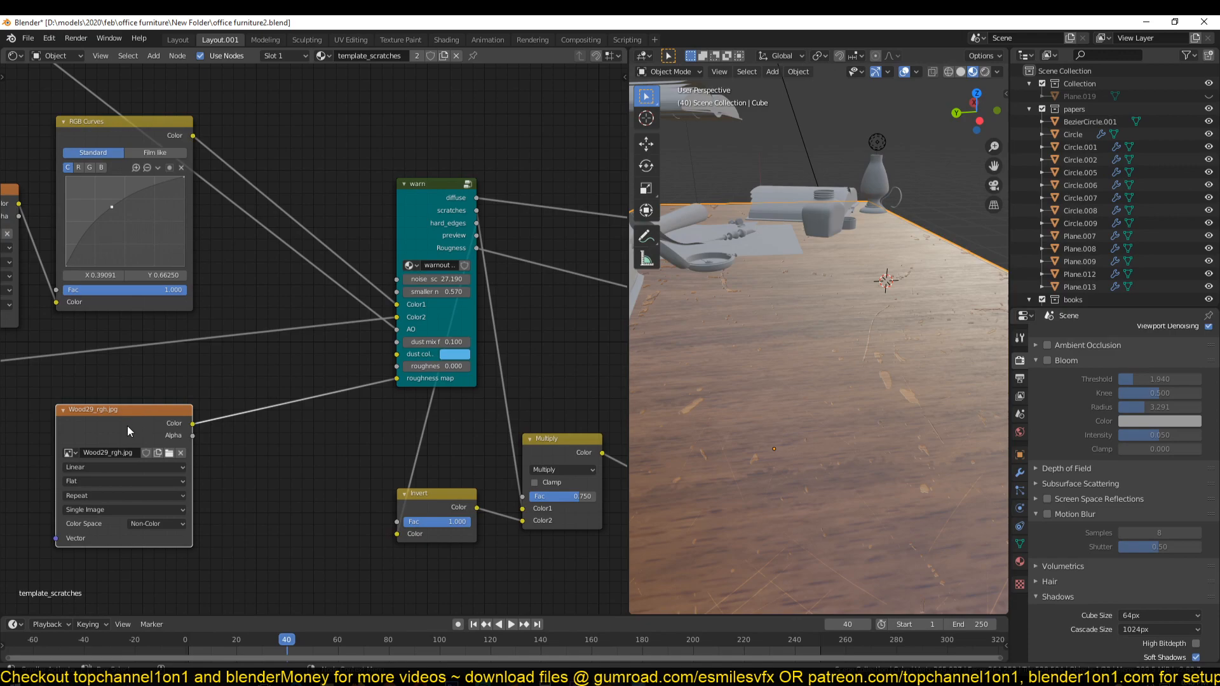
middle_drag(833, 323, 826, 295)
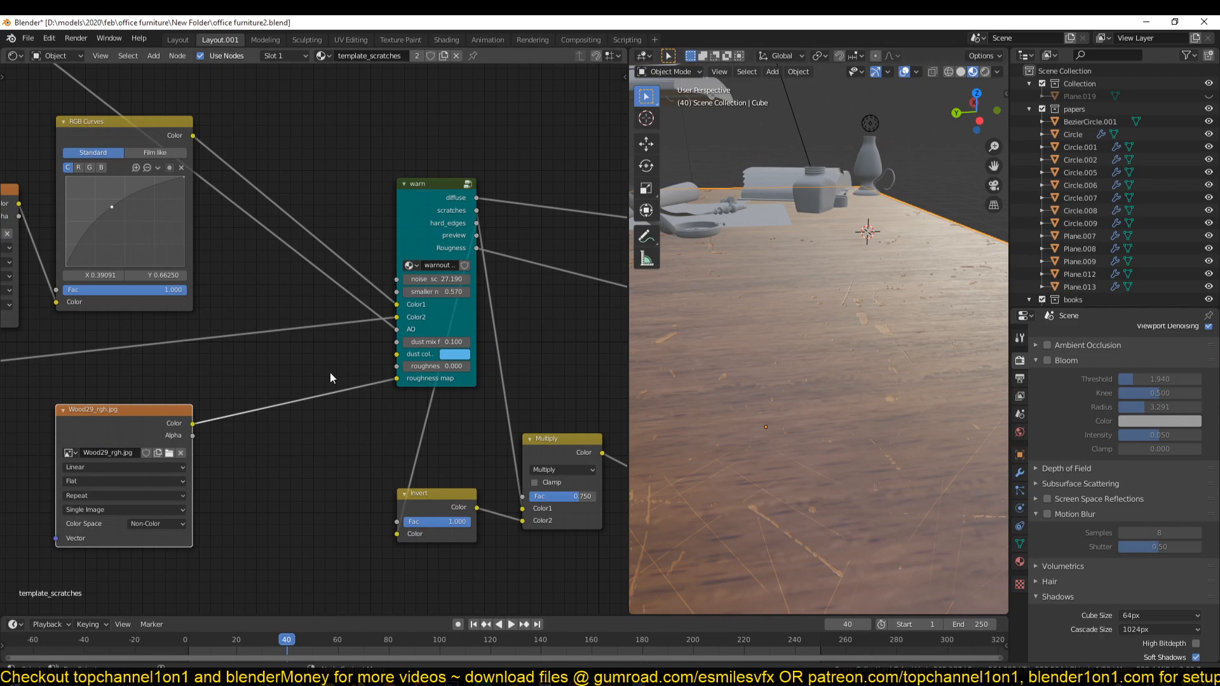
Enter the warn group, move the Group Output away and insert a Math Add node on the roughness map link
key(Tab)
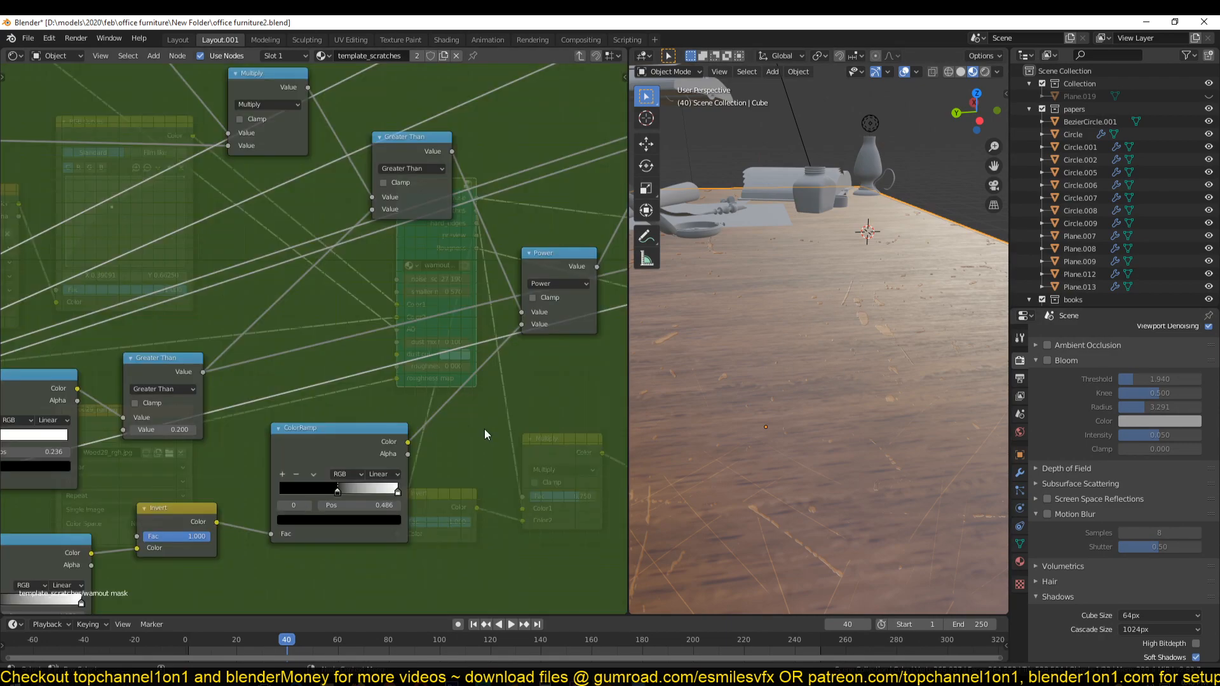
scroll(392, 328, down, 6)
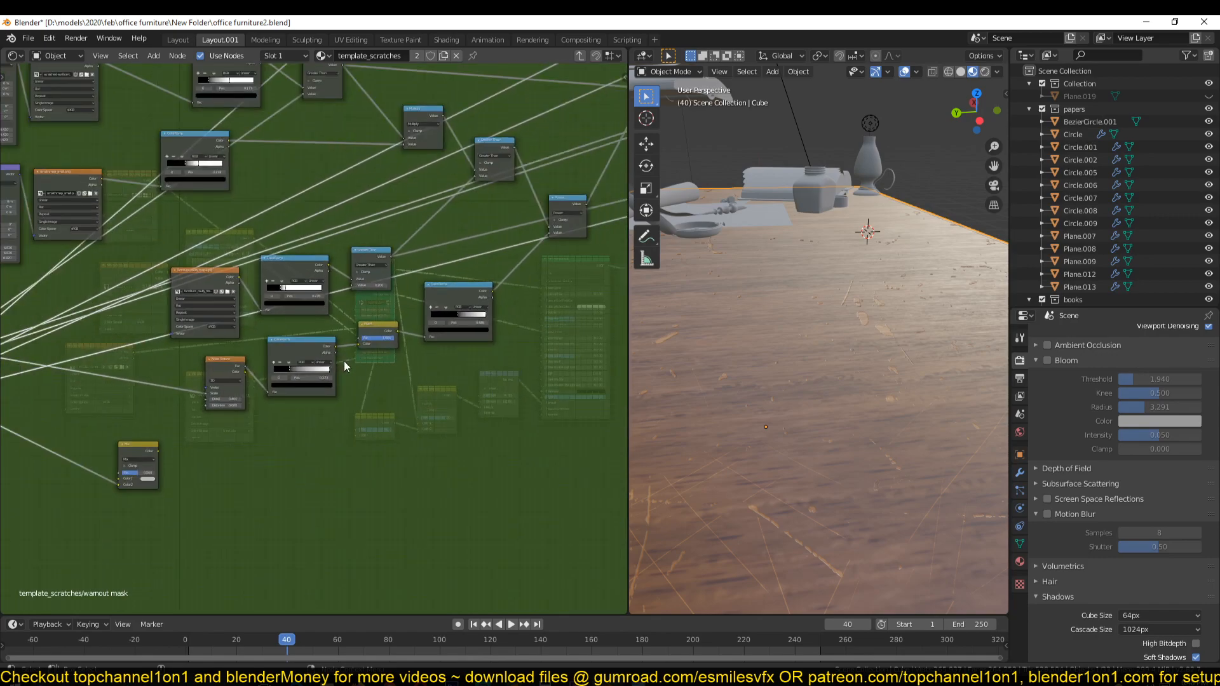
scroll(459, 257, up, 2)
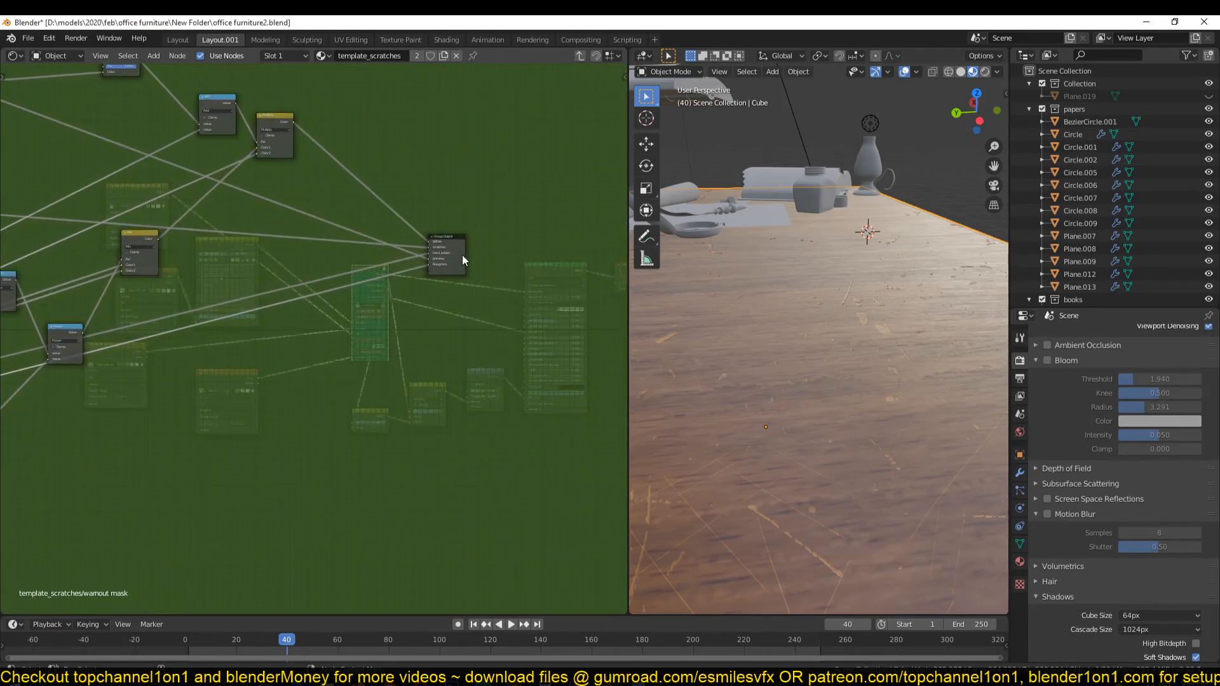
drag(452, 264, 531, 352)
scroll(405, 376, up, 3)
key(shift+a)
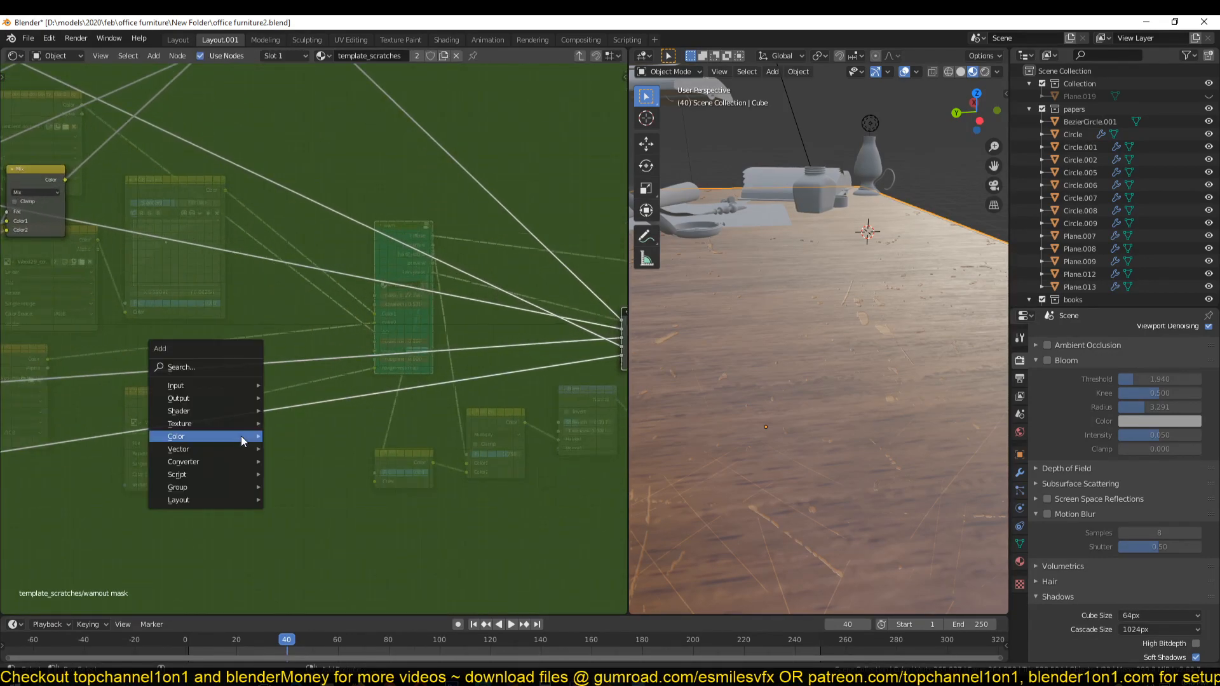
mouse_move(220, 461)
click(330, 369)
click(314, 434)
Replace the unused Mix node near the Group Input with the Add node and connect the roughness socket to its second value
scroll(234, 474, down, 6)
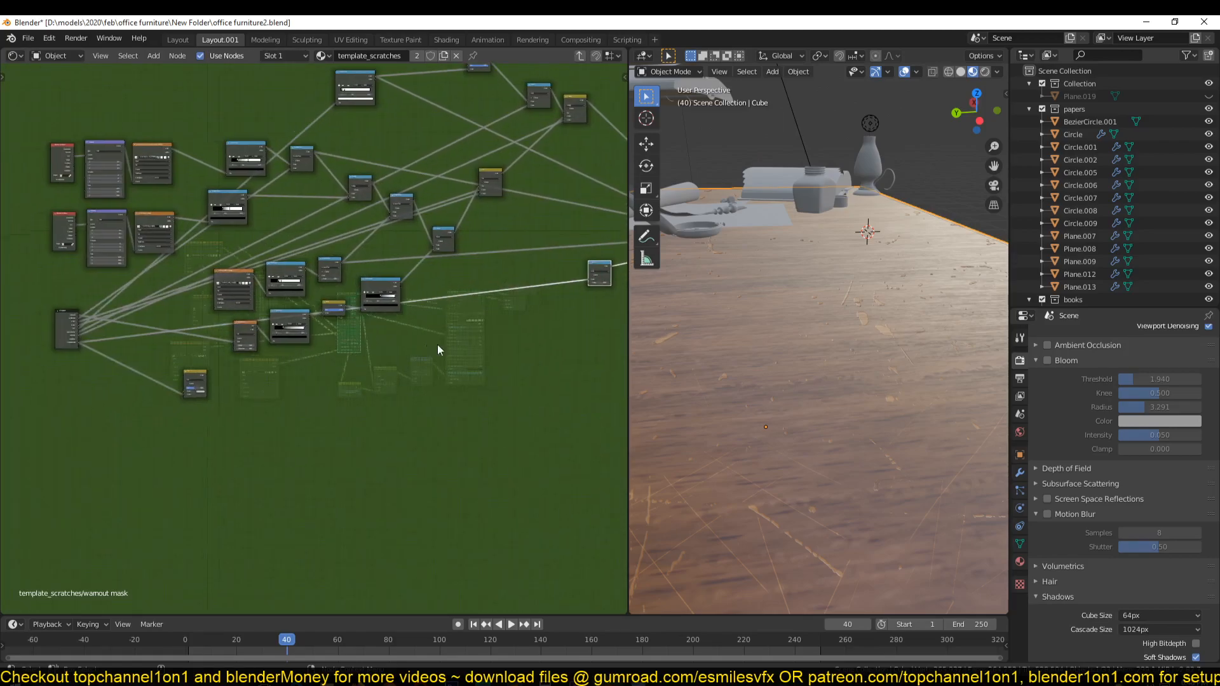
scroll(315, 364, up, 3)
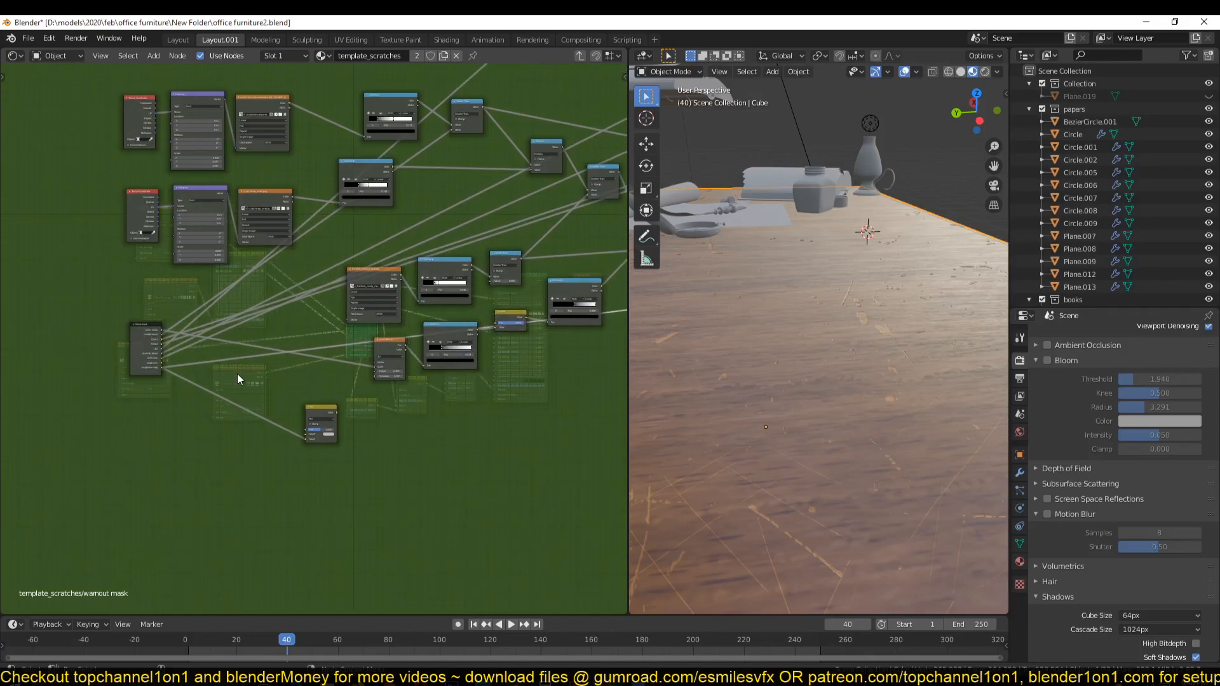
scroll(135, 368, down, 4)
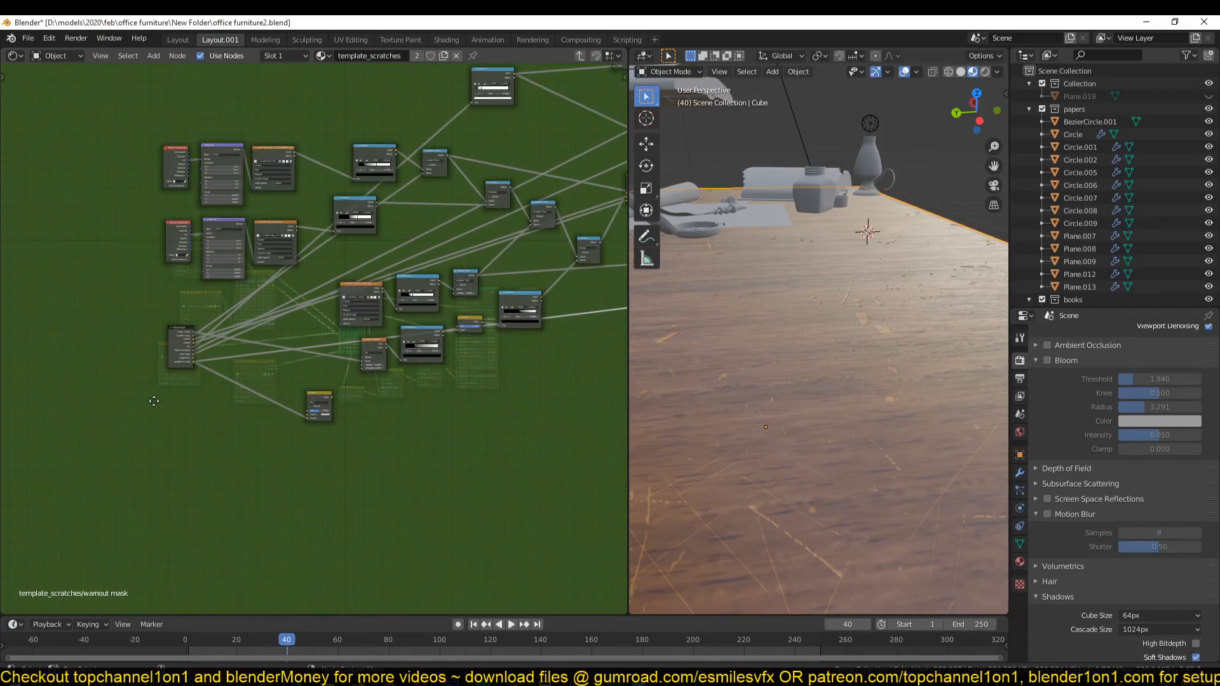
middle_drag(291, 398, 218, 398)
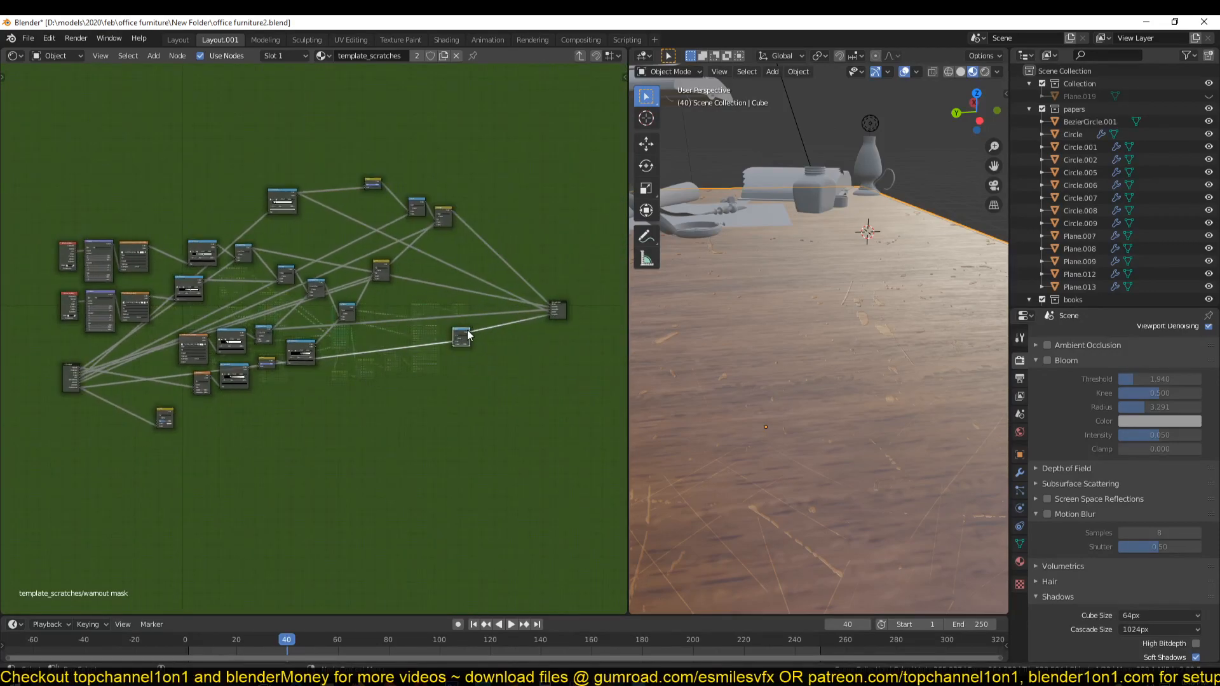
scroll(89, 391, up, 3)
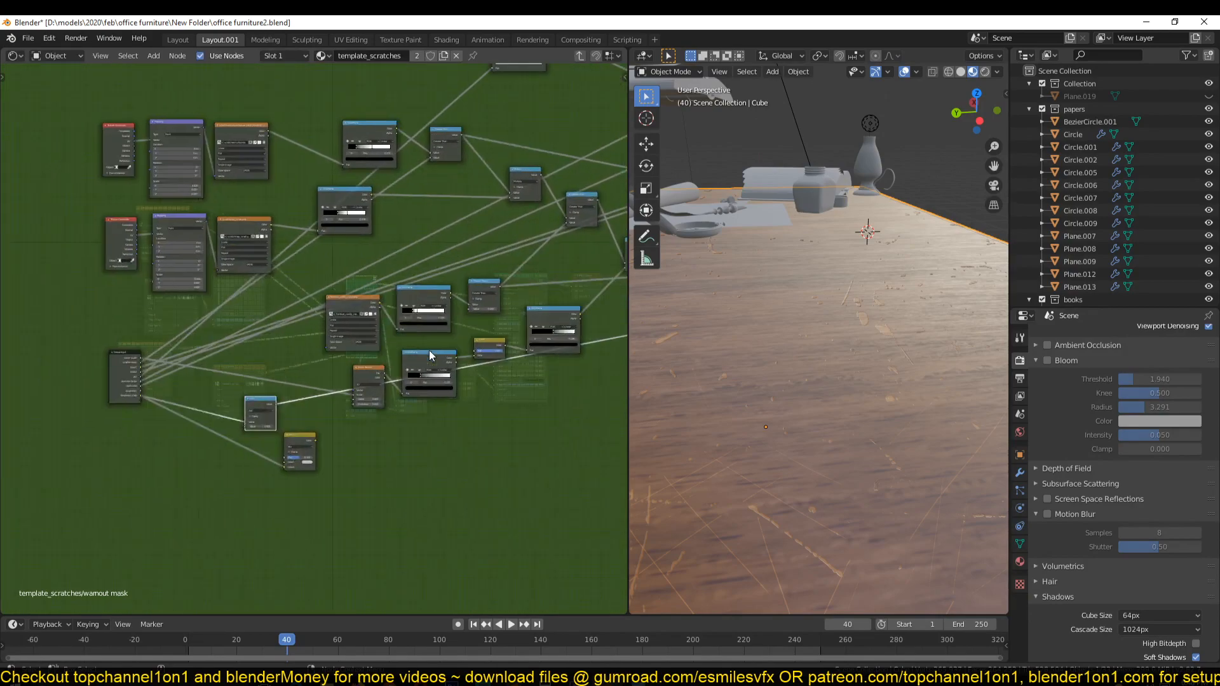
scroll(292, 449, up, 5)
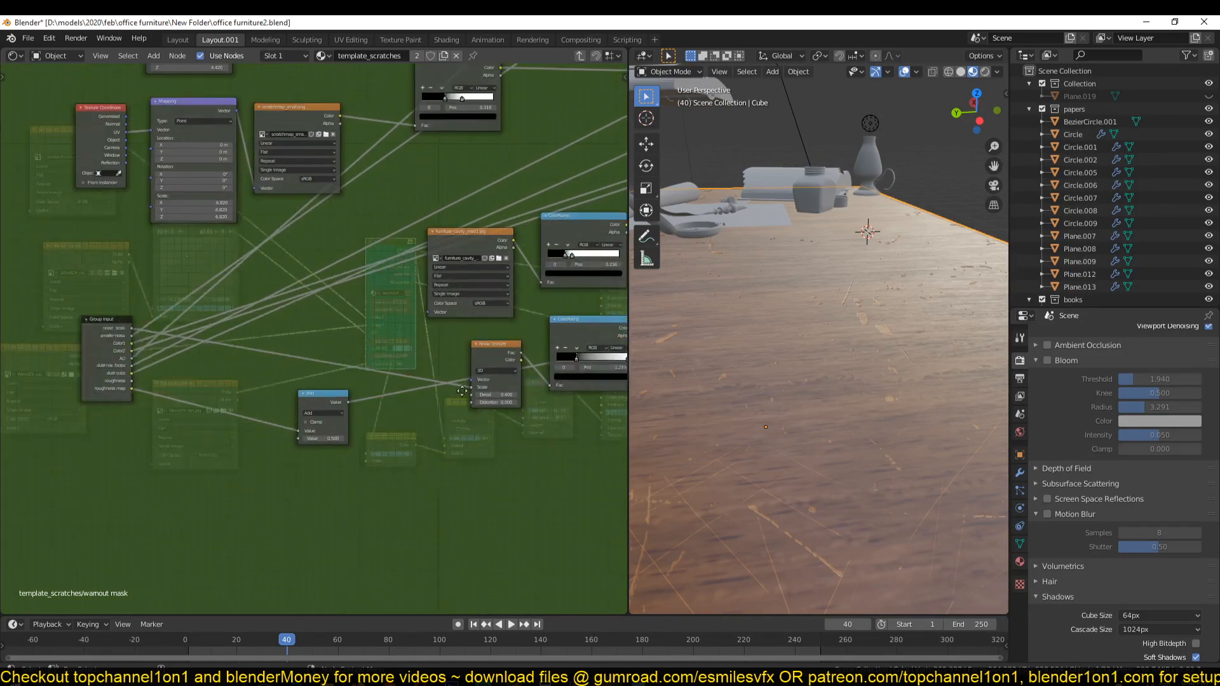
drag(166, 366, 441, 462)
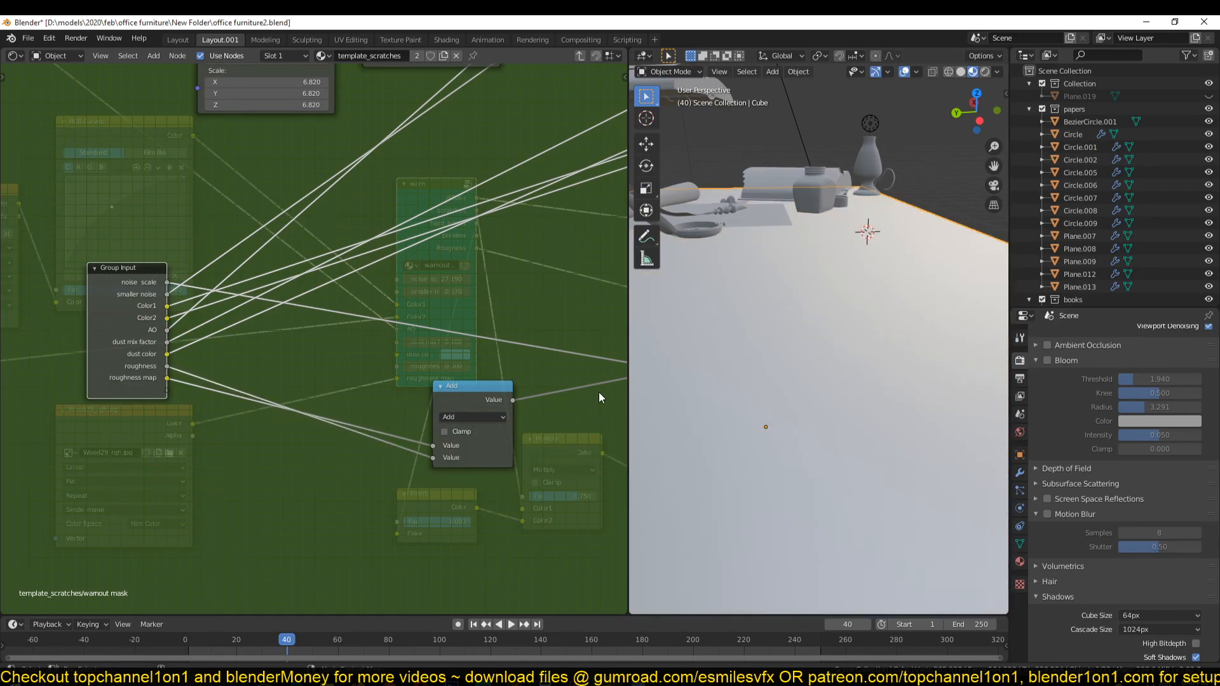
Leave the node group and save the file
key(Tab)
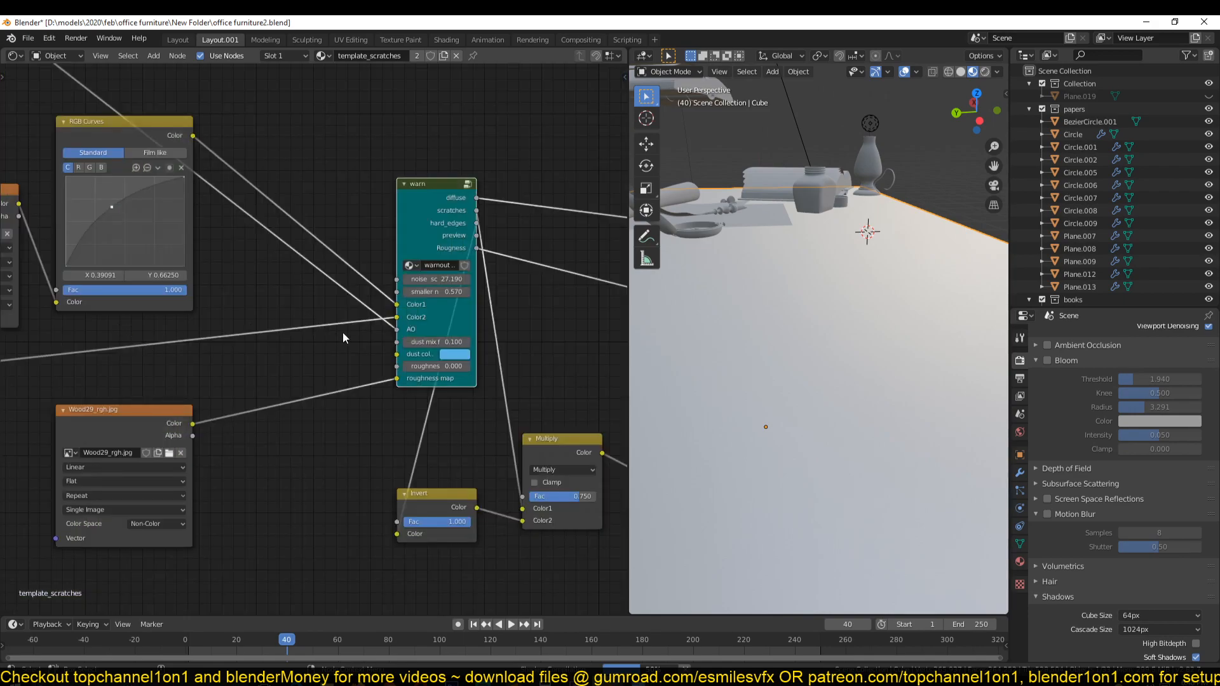
scroll(347, 331, up, 1)
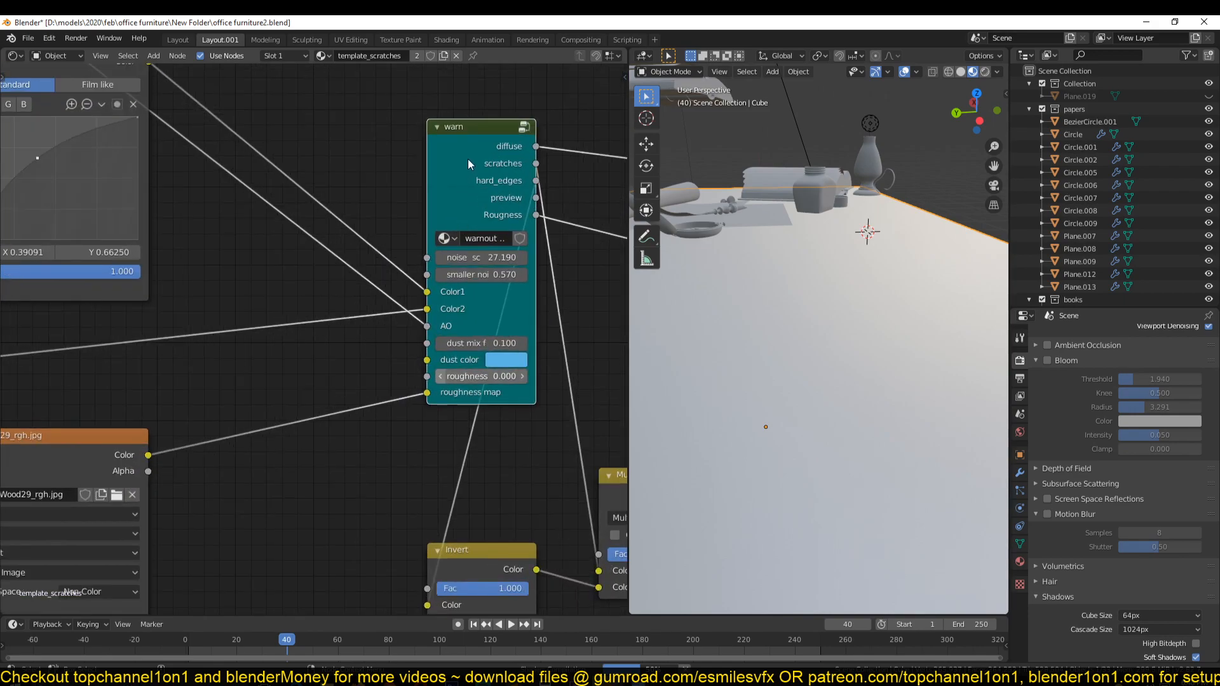
key(ctrl+s)
Try a roughness value of -0.440 on the warn group and inspect the reflections on the desk
mouse_move(735, 330)
middle_down()
mouse_move(776, 330)
mouse_move(734, 320)
middle_up()
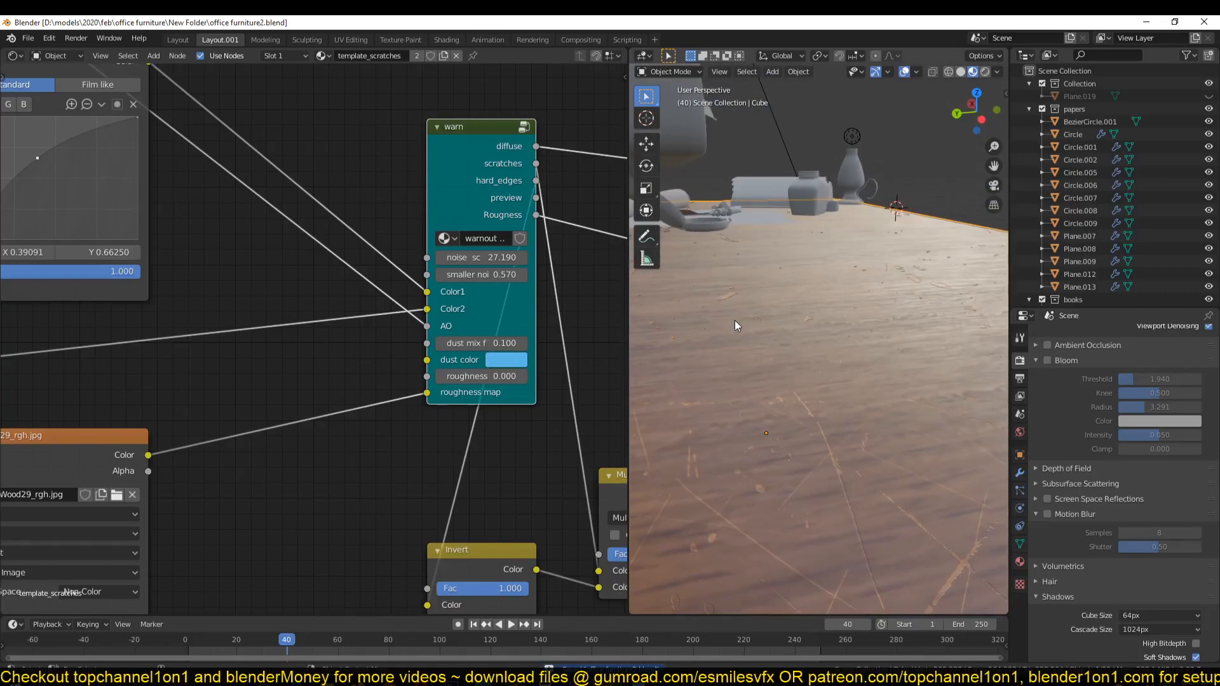
drag(482, 377, 454, 376)
scroll(804, 297, down, 5)
mouse_move(803, 298)
middle_down()
mouse_move(734, 319)
mouse_move(799, 310)
middle_up()
scroll(736, 316, up, 6)
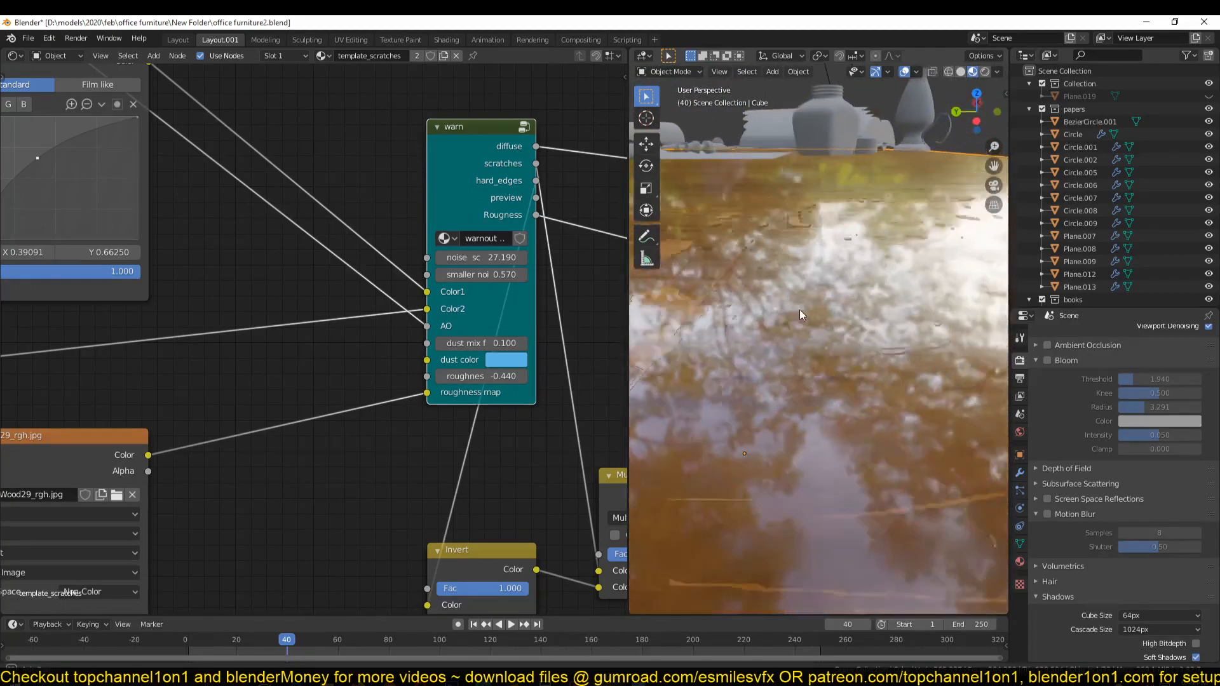
middle_drag(691, 352, 707, 357)
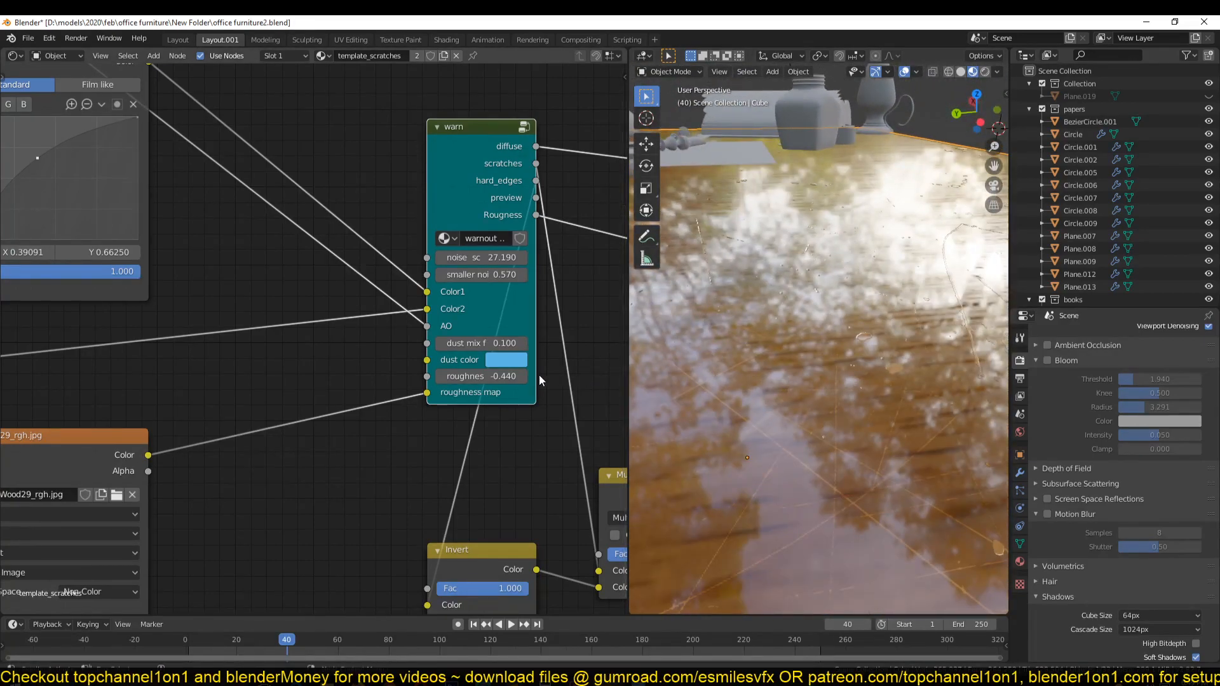
Set the warn group's roughness to -0.040, check the desk surface and save the file
drag(493, 376, 511, 377)
mouse_move(876, 289)
middle_down()
mouse_move(775, 333)
mouse_move(861, 276)
mouse_move(852, 288)
middle_up()
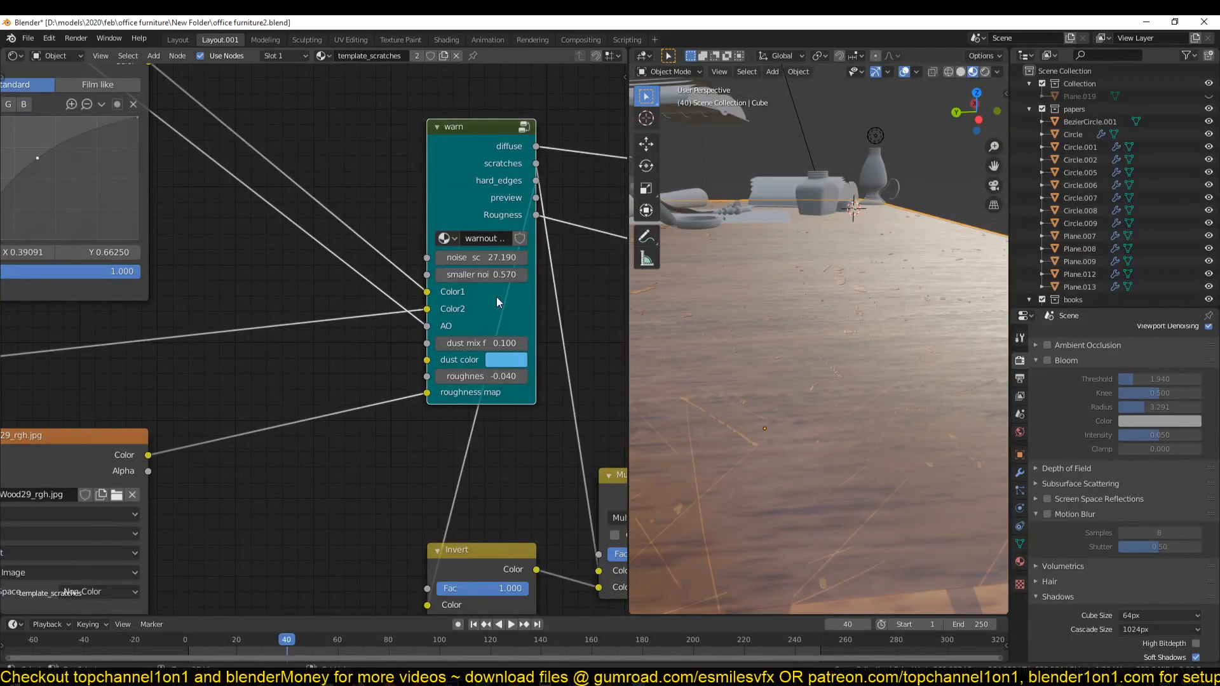
middle_drag(828, 345, 933, 380)
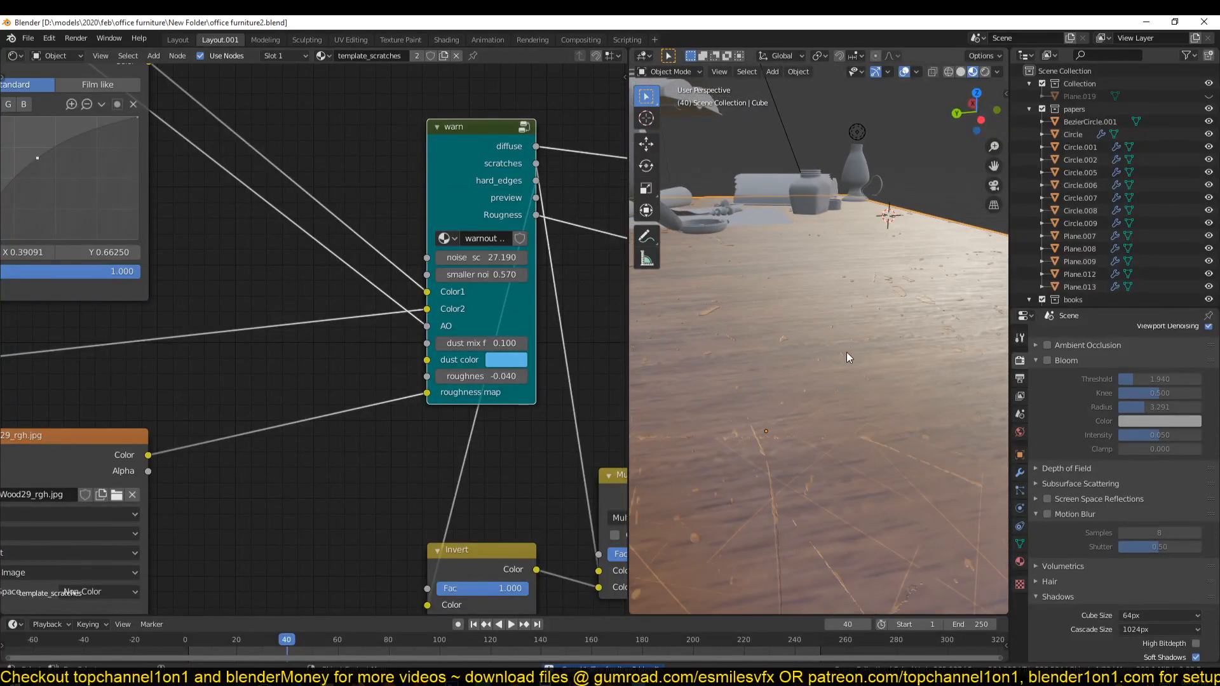
Select the warn group node and open it for editing, as far as its output side
scroll(507, 346, down, 5)
middle_drag(568, 347, 343, 323)
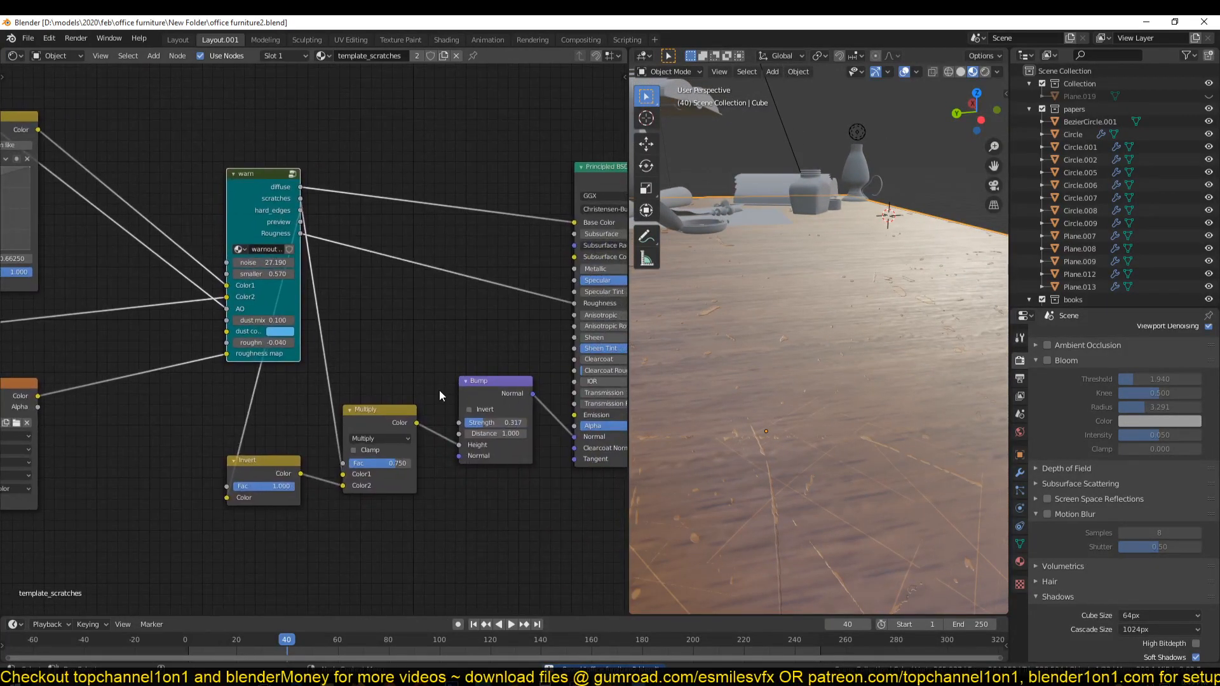
middle_drag(439, 390, 439, 392)
click(257, 189)
key(Tab)
key(Tab)
middle_drag(361, 304, 251, 325)
key(Tab)
middle_drag(443, 282, 233, 336)
scroll(233, 336, down, 6)
middle_drag(559, 294, 331, 343)
middle_drag(447, 278, 162, 426)
scroll(453, 279, down, 5)
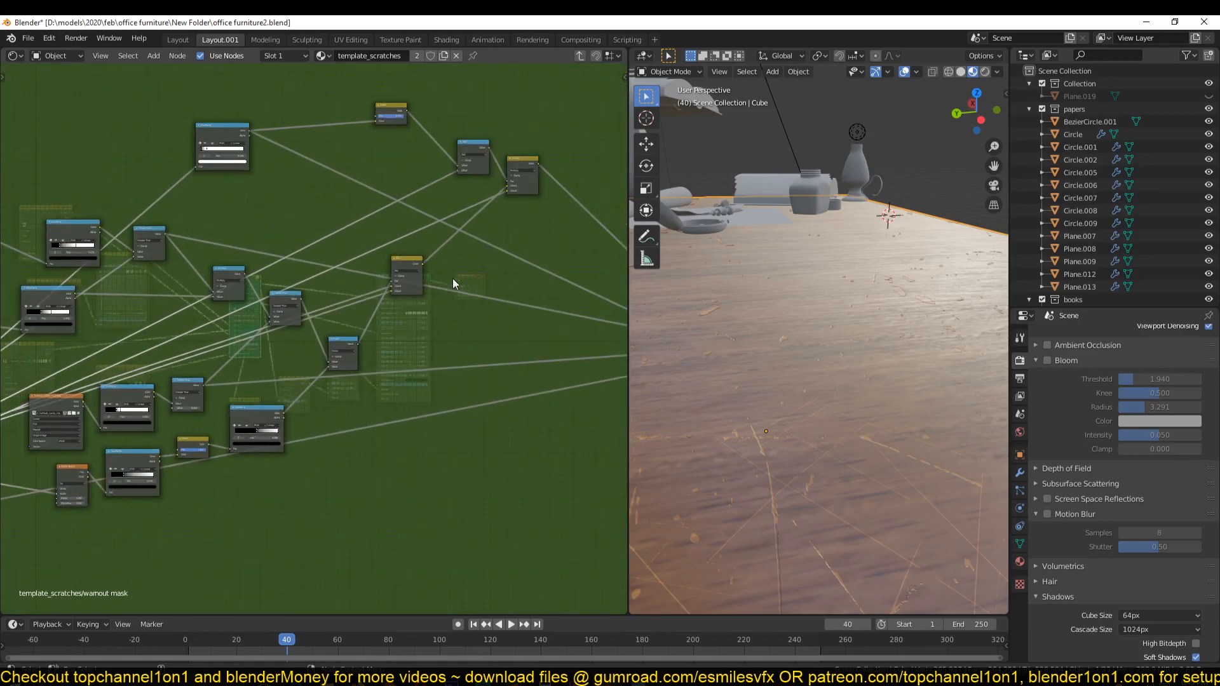
Add an output named "bump map" to the group's interface and leave the group
key(n)
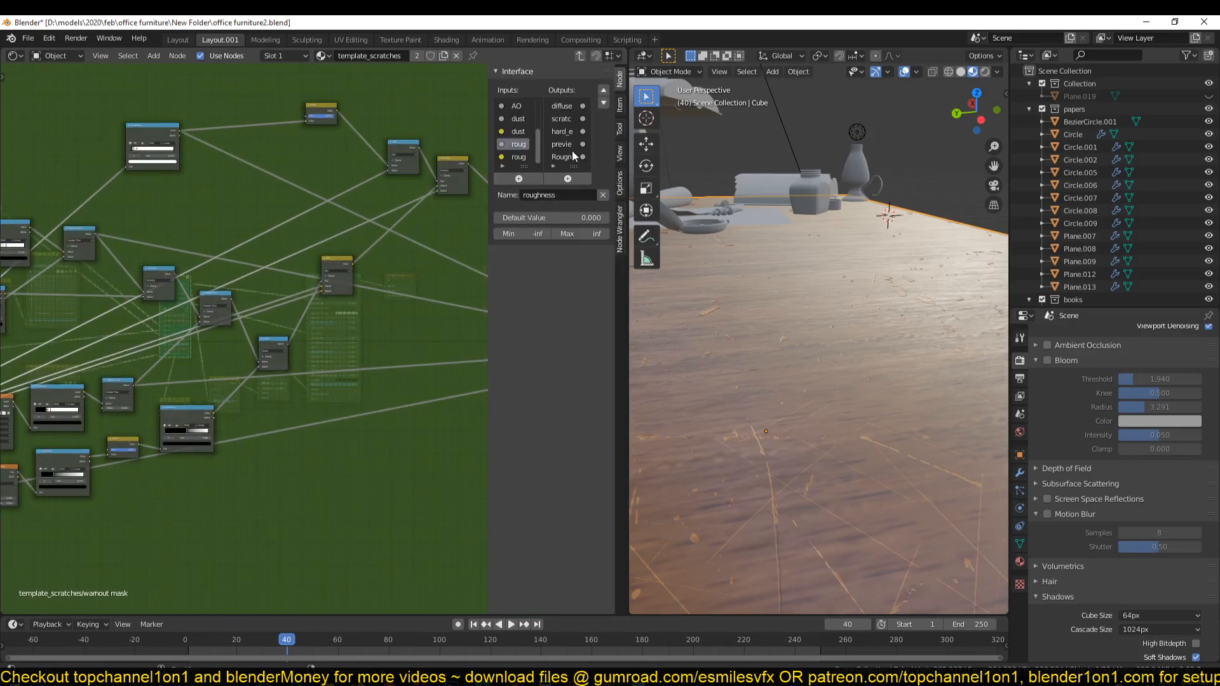
click(576, 180)
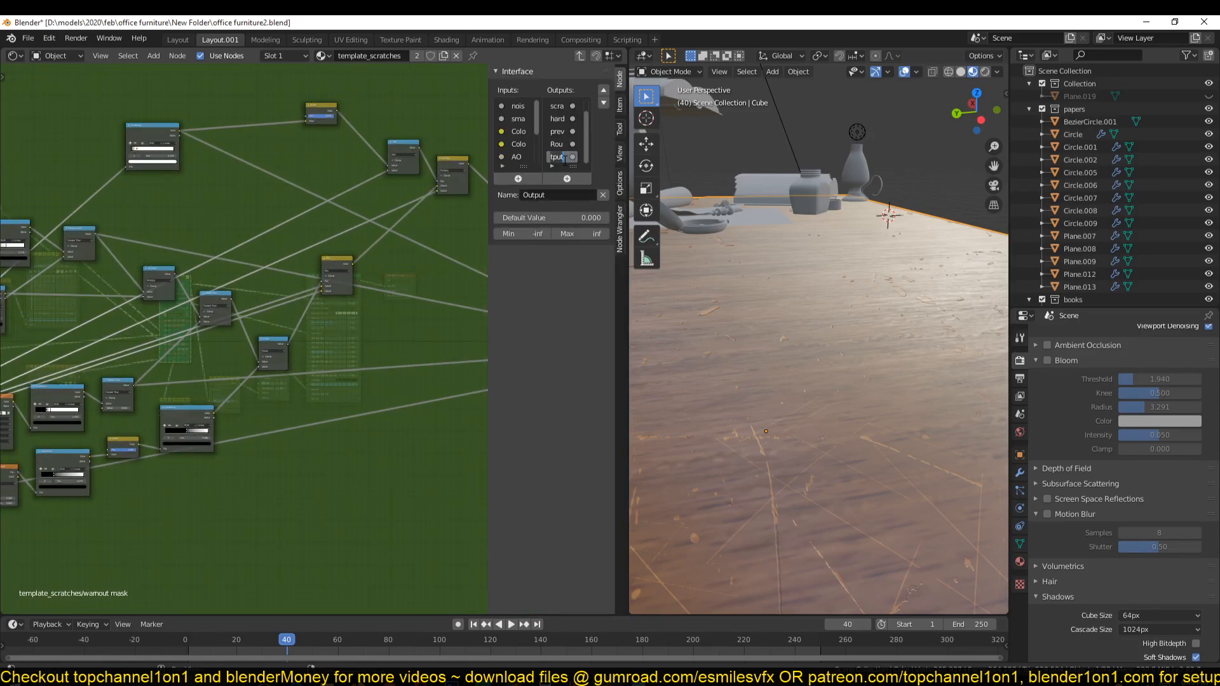
text(bu)
key(Return)
key(Tab)
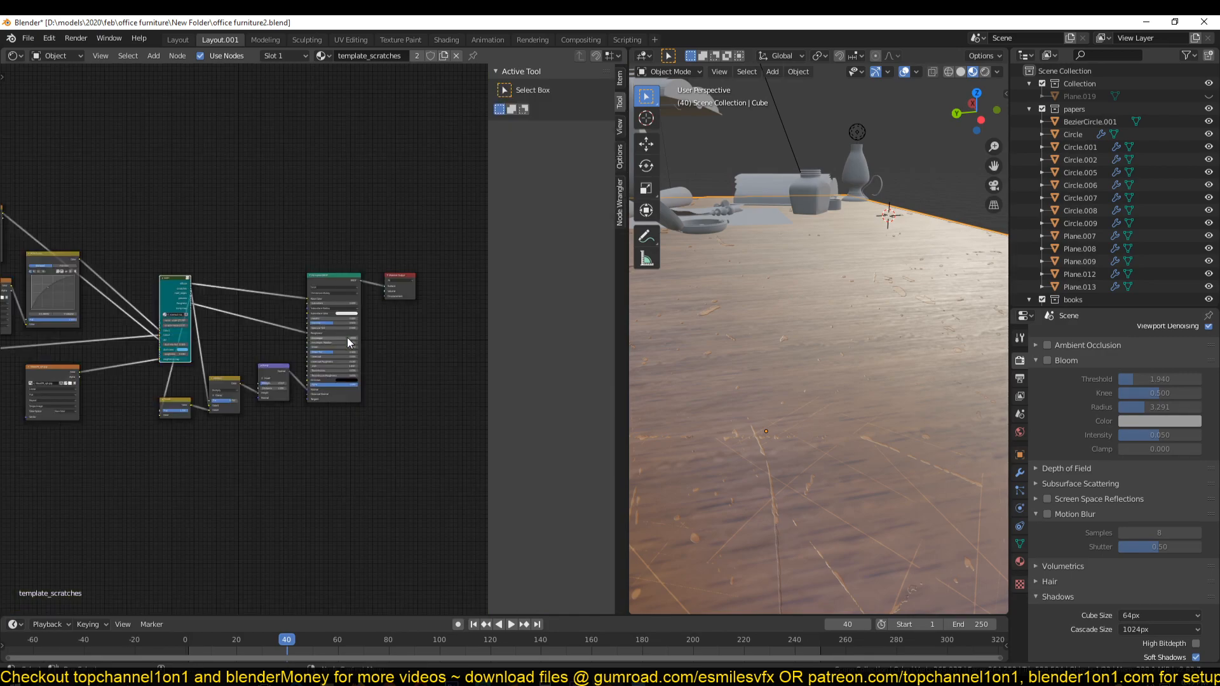
Move the warn group node further away from the Invert, Multiply and Bump nodes
scroll(361, 354, up, 2)
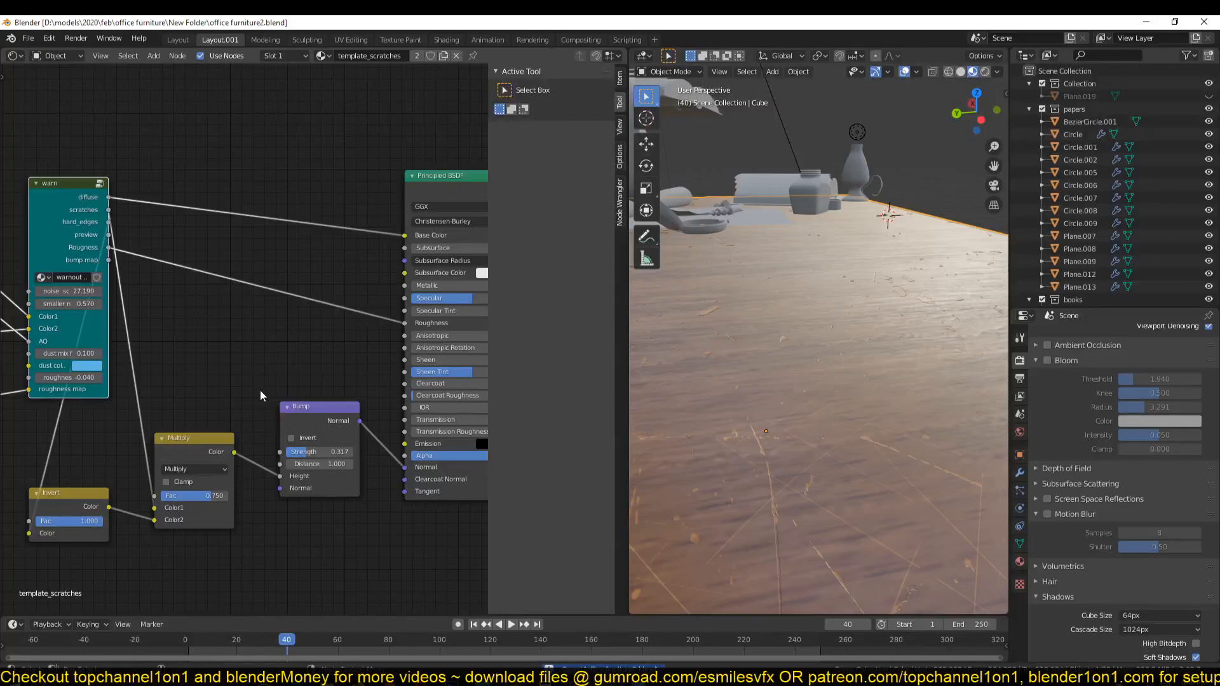
scroll(194, 369, up, 2)
key(Tab)
middle_drag(276, 428, 209, 425)
key(Tab)
middle_drag(347, 490, 430, 483)
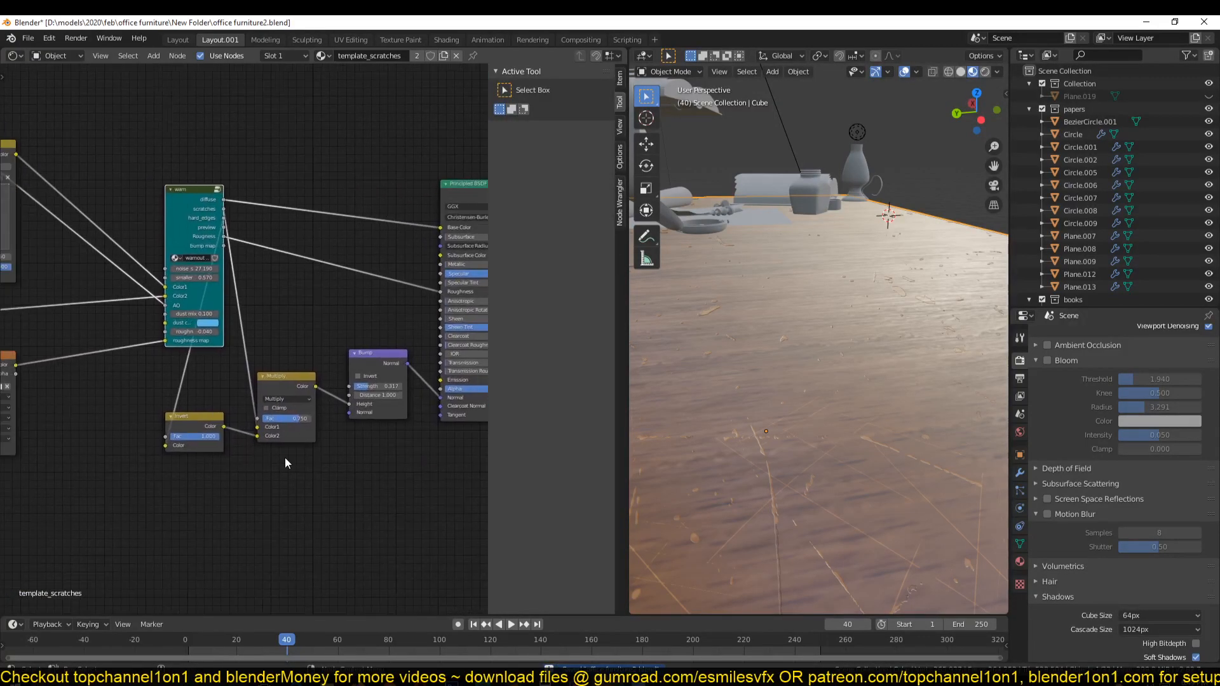
middle_drag(261, 390, 314, 408)
drag(239, 181, 124, 218)
middle_drag(357, 399, 273, 389)
Remove the Invert, Multiply and Bump nodes from the material and select the warn group
drag(407, 340, 104, 550)
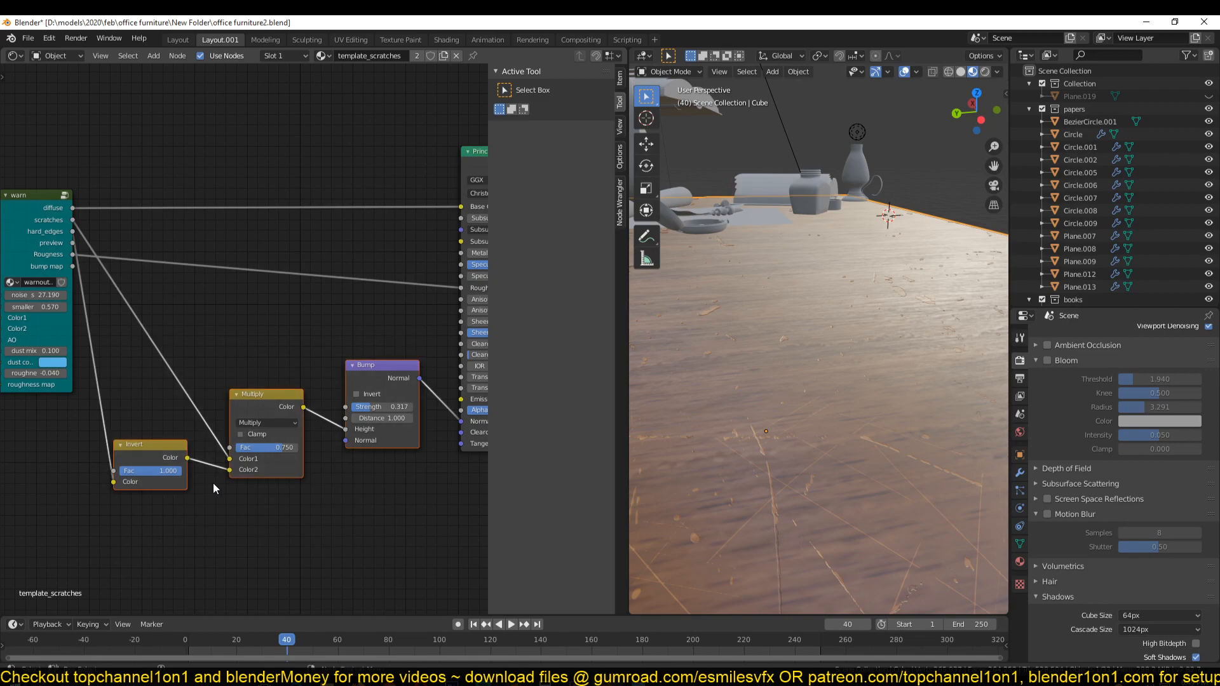
key(x)
click(60, 346)
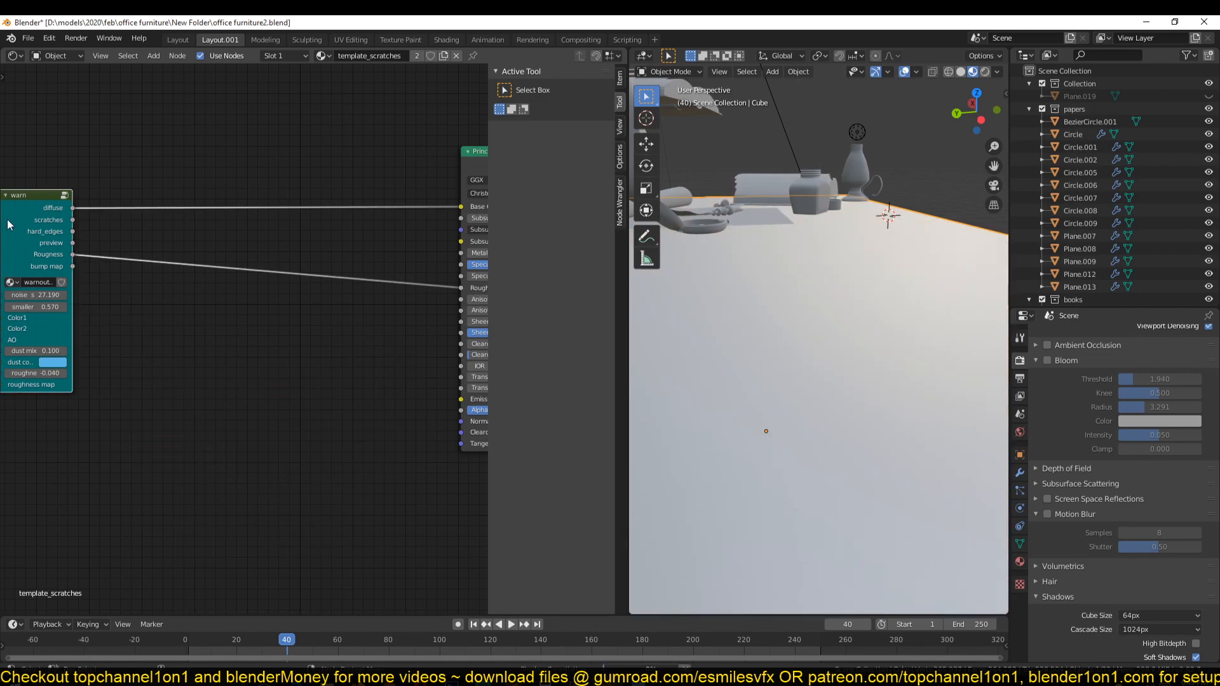
Examine the node network inside the warn group from Group Input to Group Output, and leave the group
key(Tab)
scroll(289, 445, down, 7)
scroll(345, 428, down, 4)
middle_drag(435, 435, 295, 396)
scroll(177, 434, up, 5)
scroll(177, 433, up, 1)
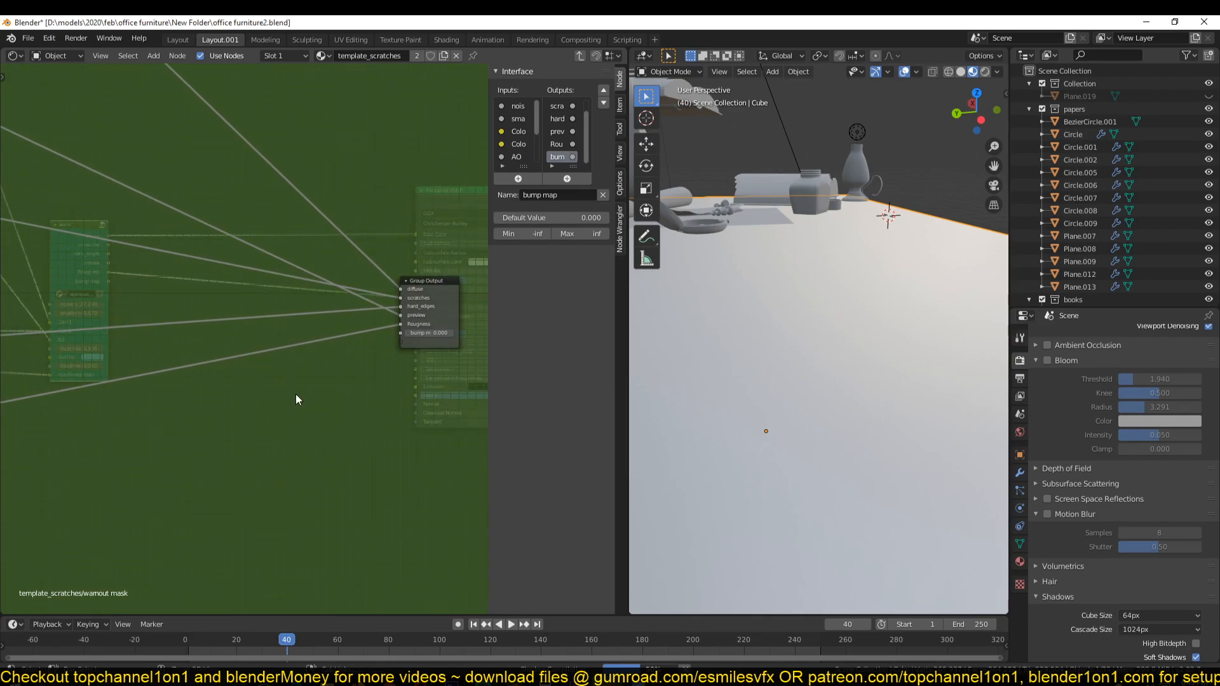
key(Tab)
scroll(296, 405, down, 3)
scroll(243, 433, up, 2)
middle_drag(242, 433, 139, 422)
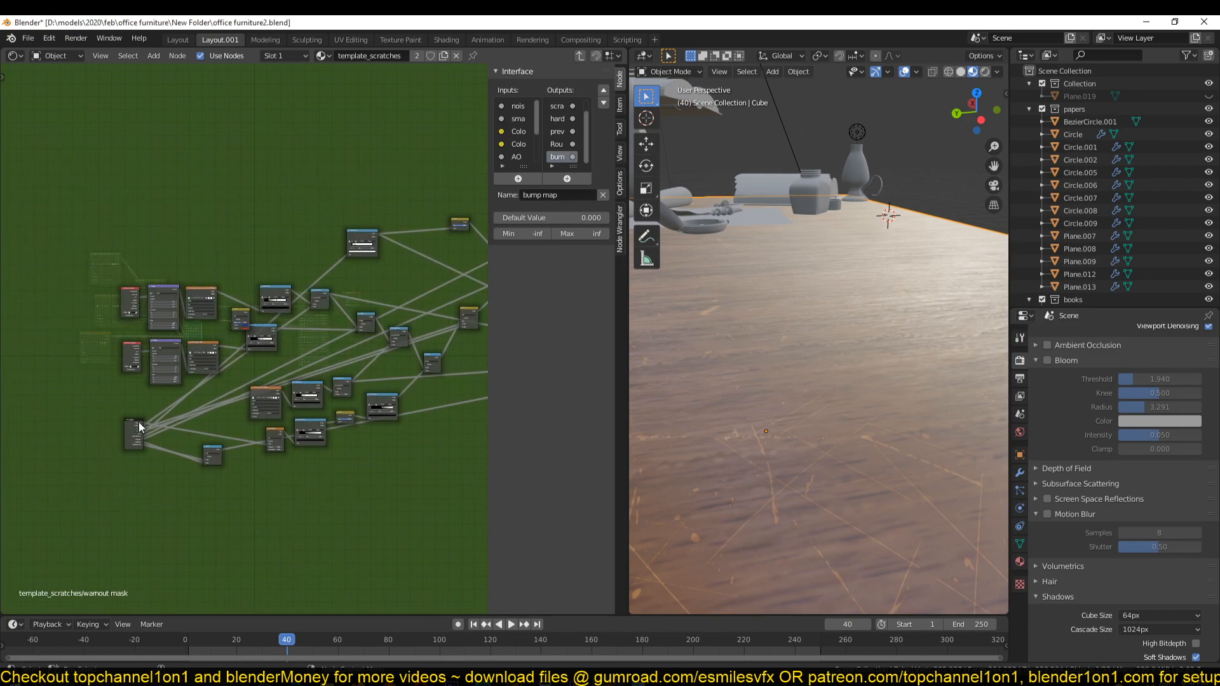
scroll(312, 438, down, 2)
key(a)
scroll(310, 451, up, 1)
scroll(311, 456, up, 4)
click(310, 457)
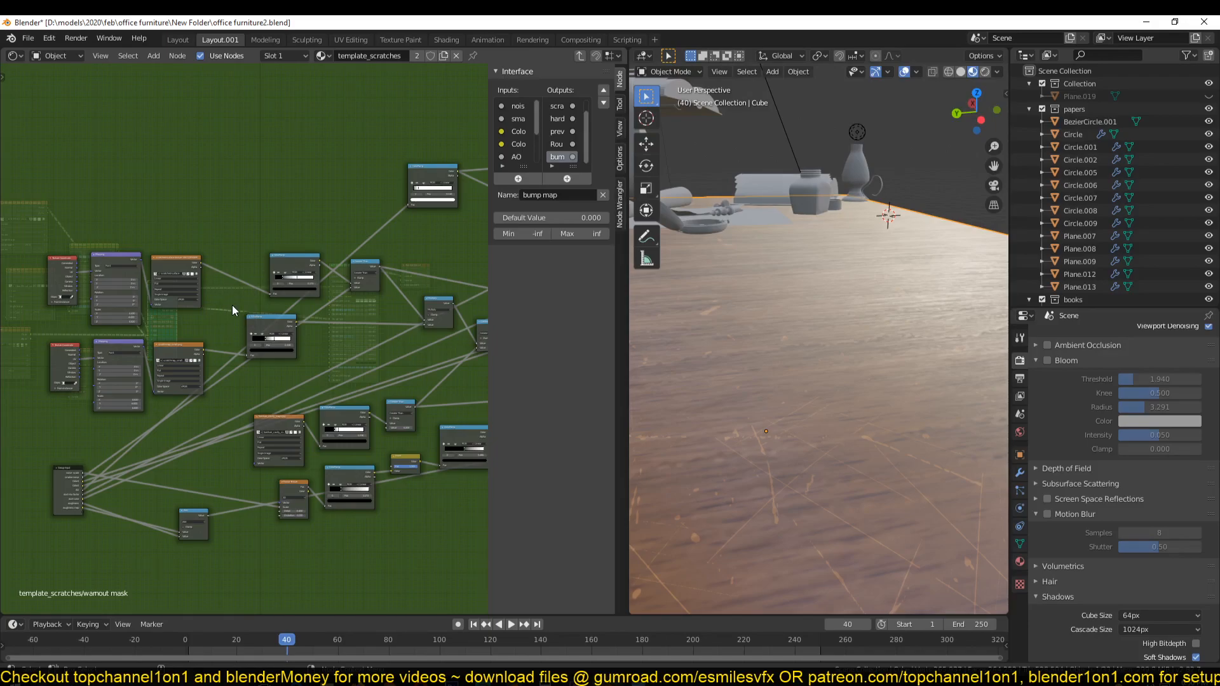
key(Tab)
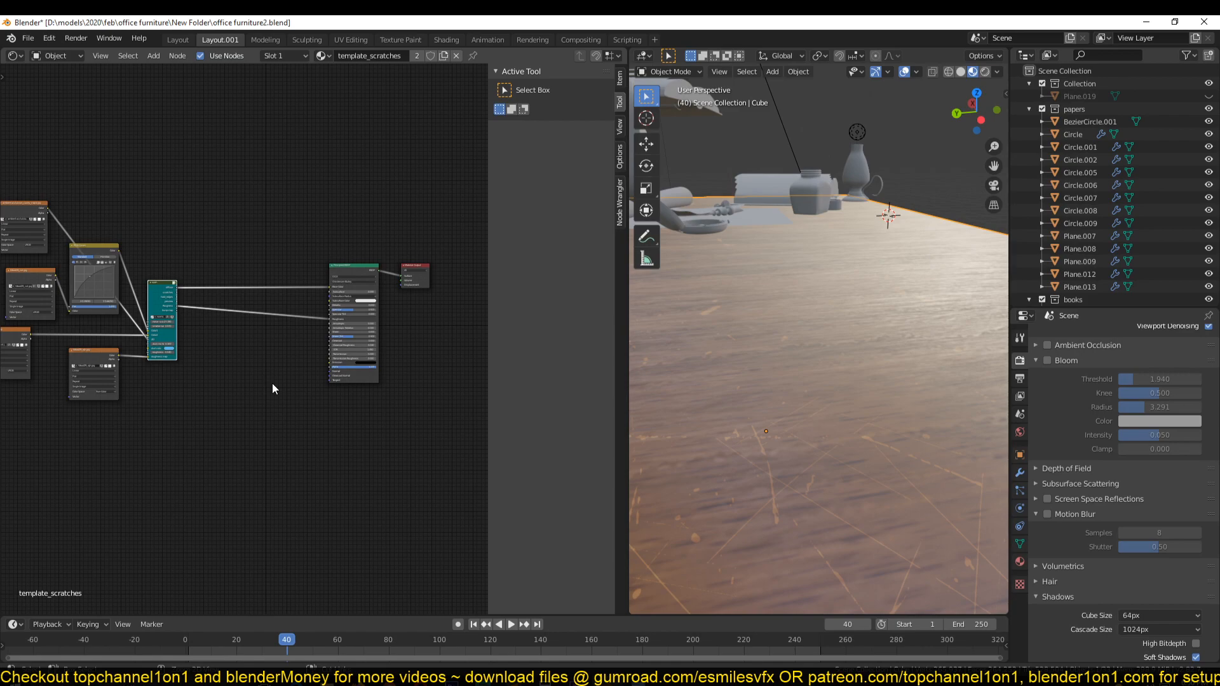
scroll(273, 384, up, 1)
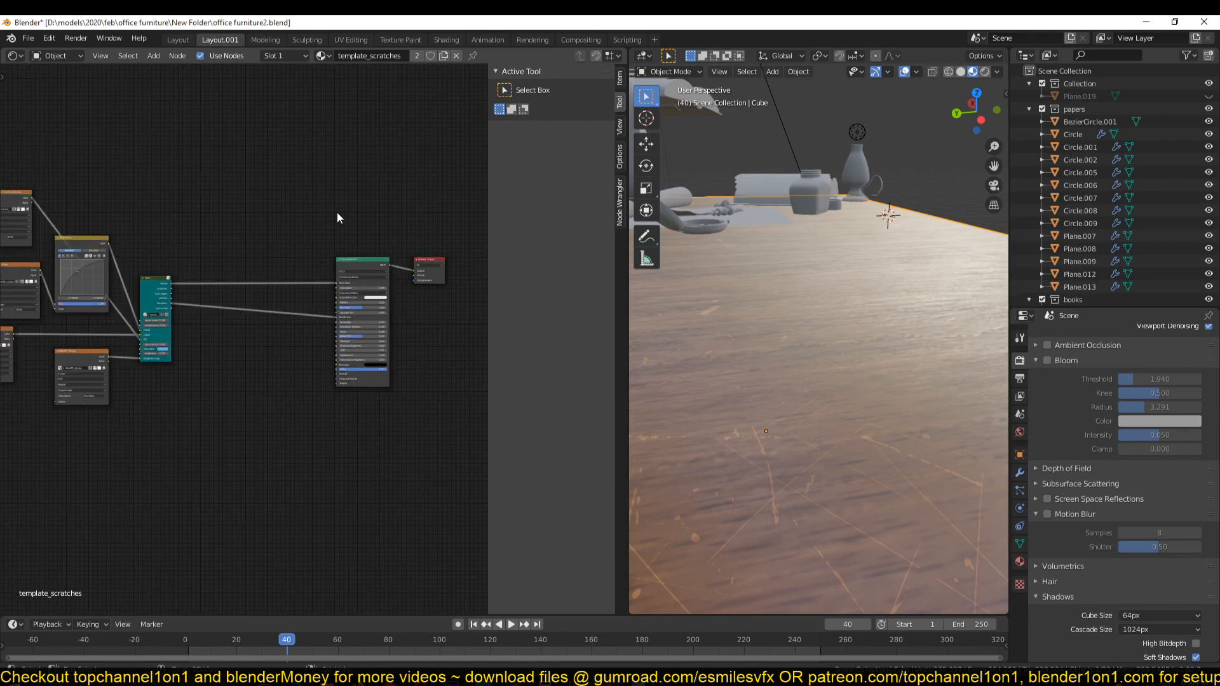
scroll(245, 338, up, 2)
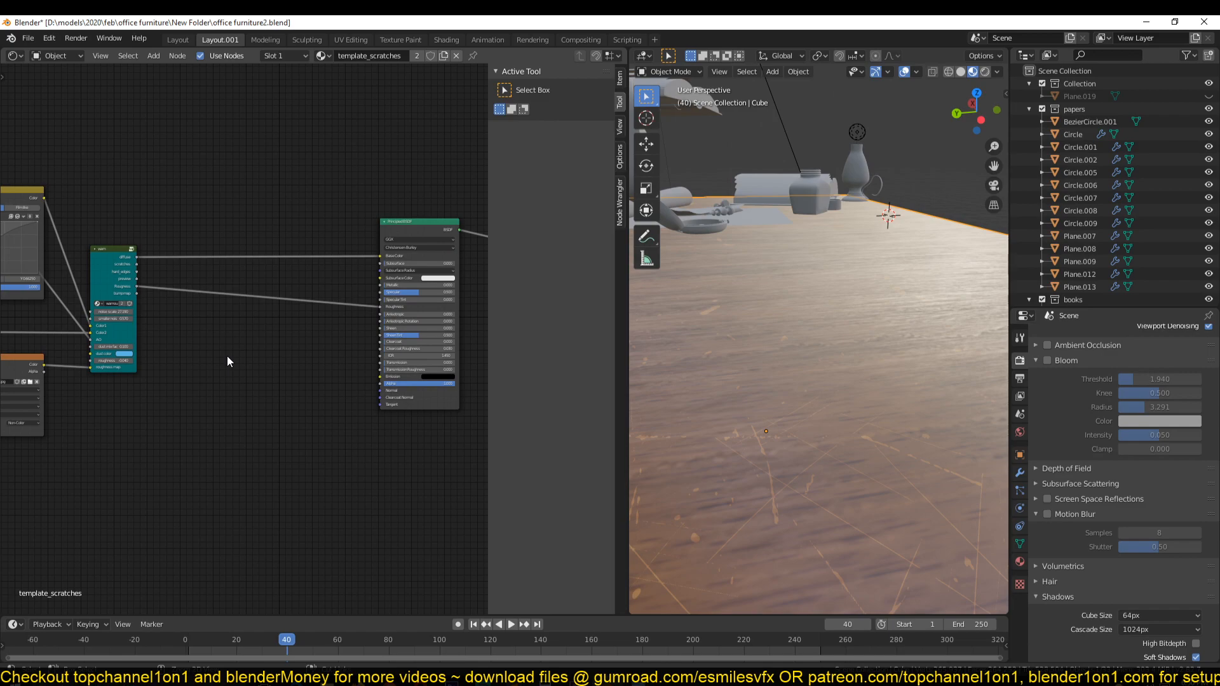
key(ctrl+z)
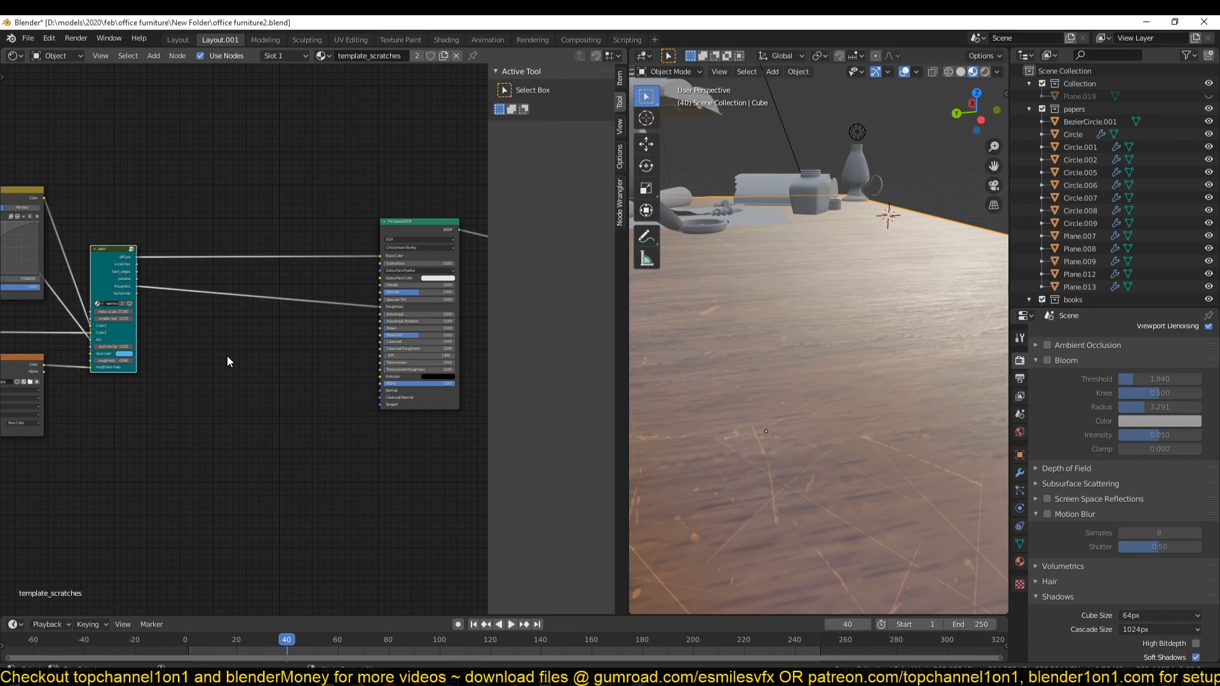
click(227, 356)
key(super)
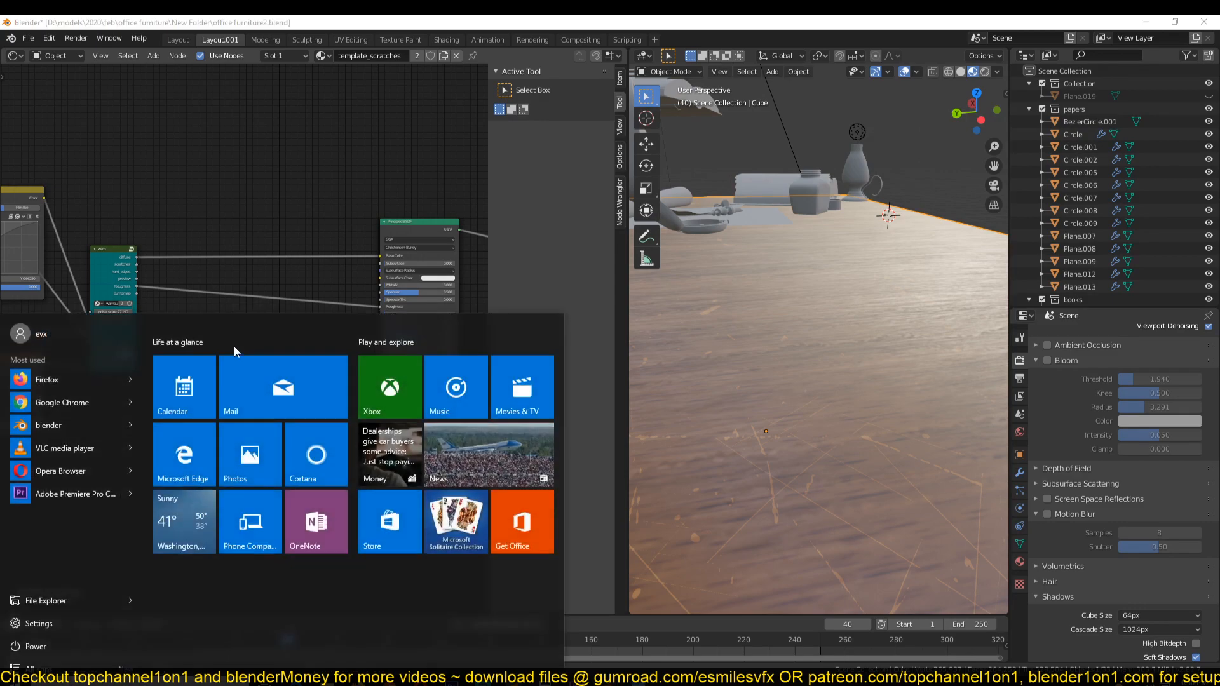
click(238, 264)
key(ctrl+v)
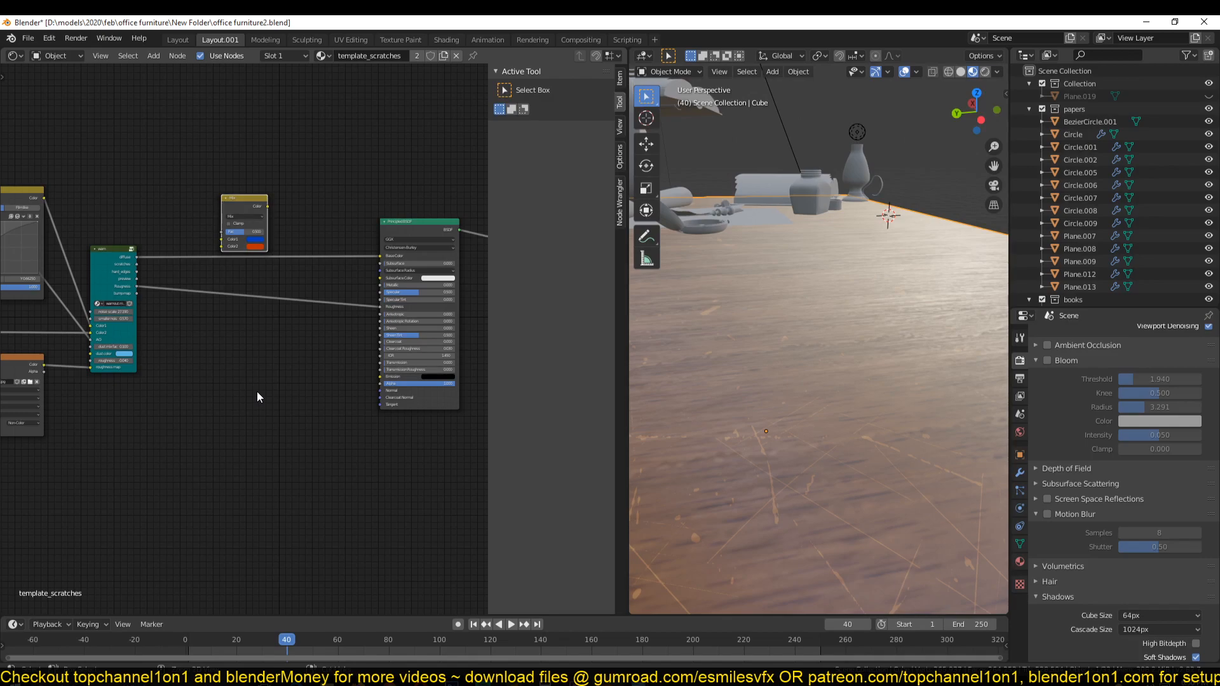
key(ctrl+z)
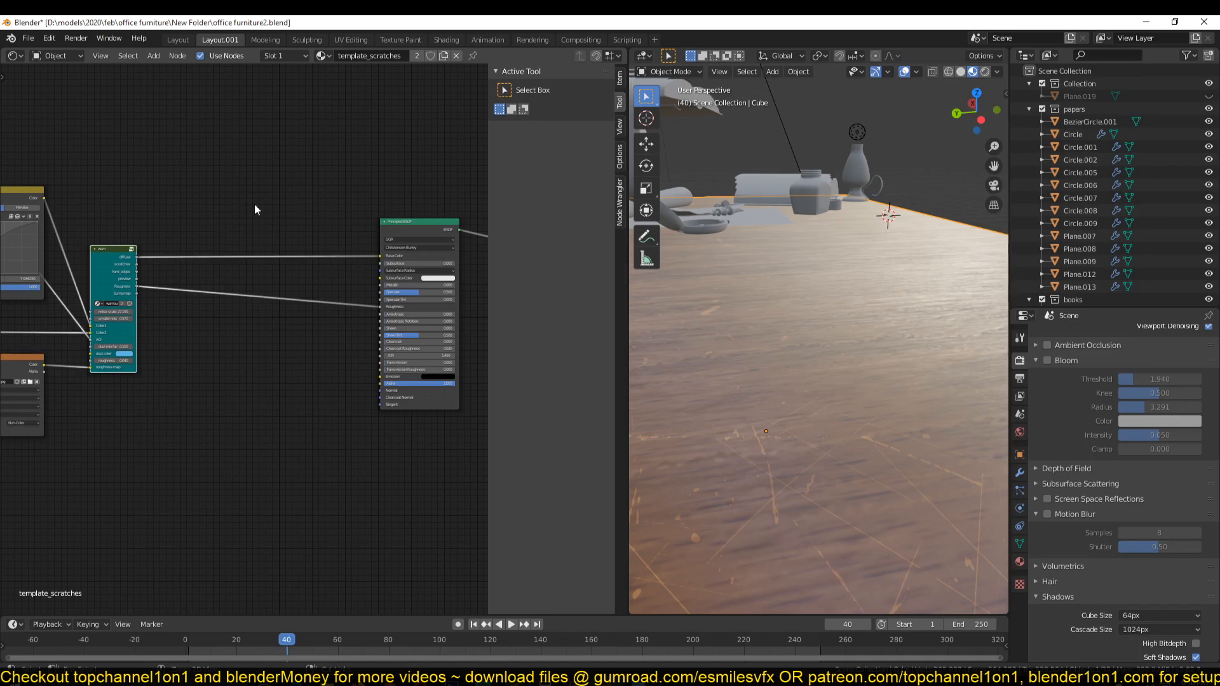
click(220, 322)
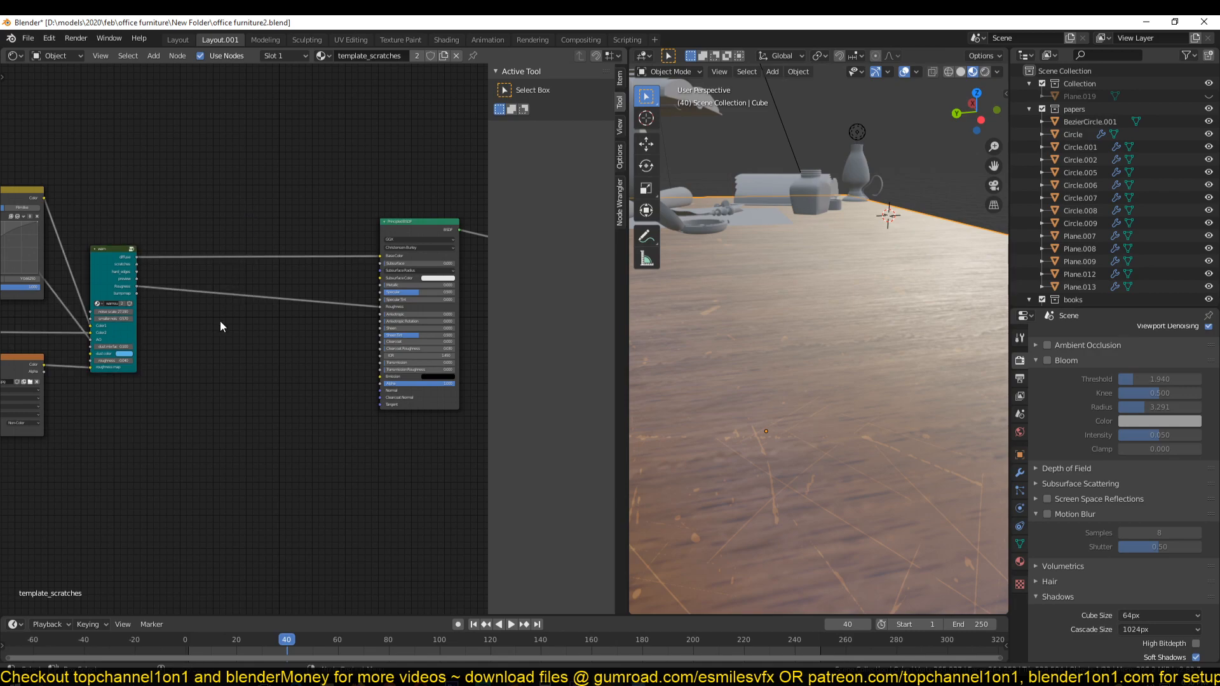
click(108, 289)
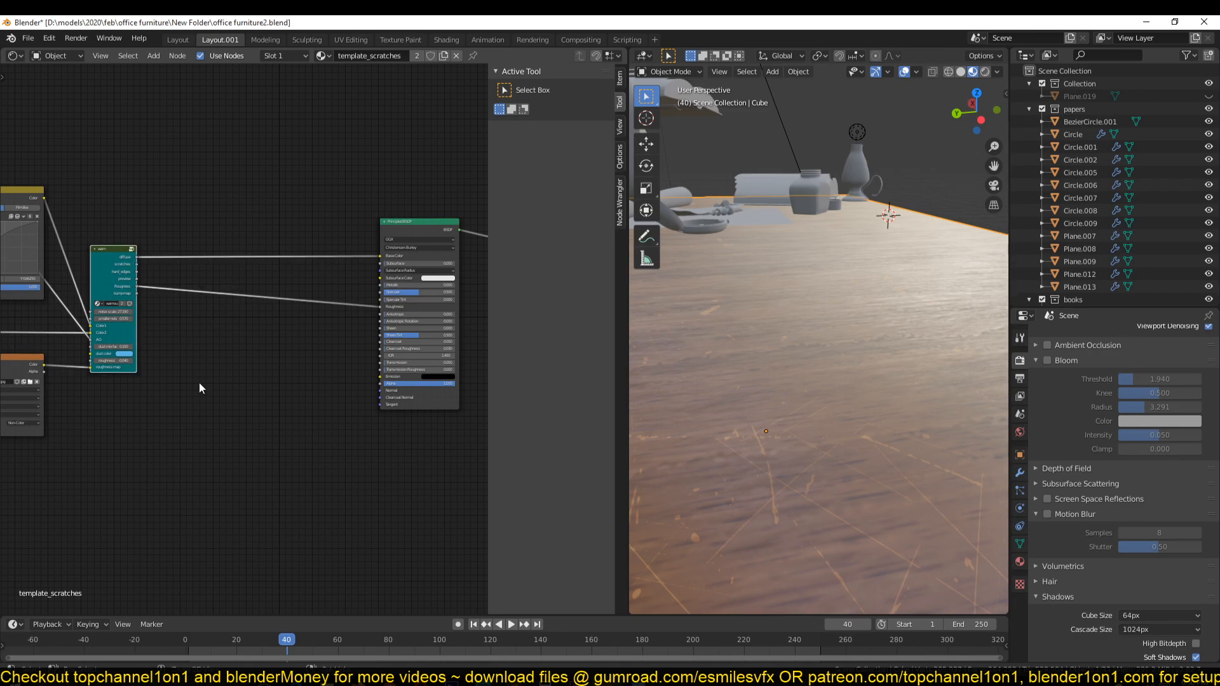
key(ctrl+c)
Open the warn group and add a Bump vector node near the Group Output
scroll(199, 384, up, 2)
scroll(190, 410, up, 1)
click(70, 276)
middle_drag(305, 387, 144, 328)
middle_drag(234, 361, 108, 378)
key(Tab)
scroll(306, 399, down, 2)
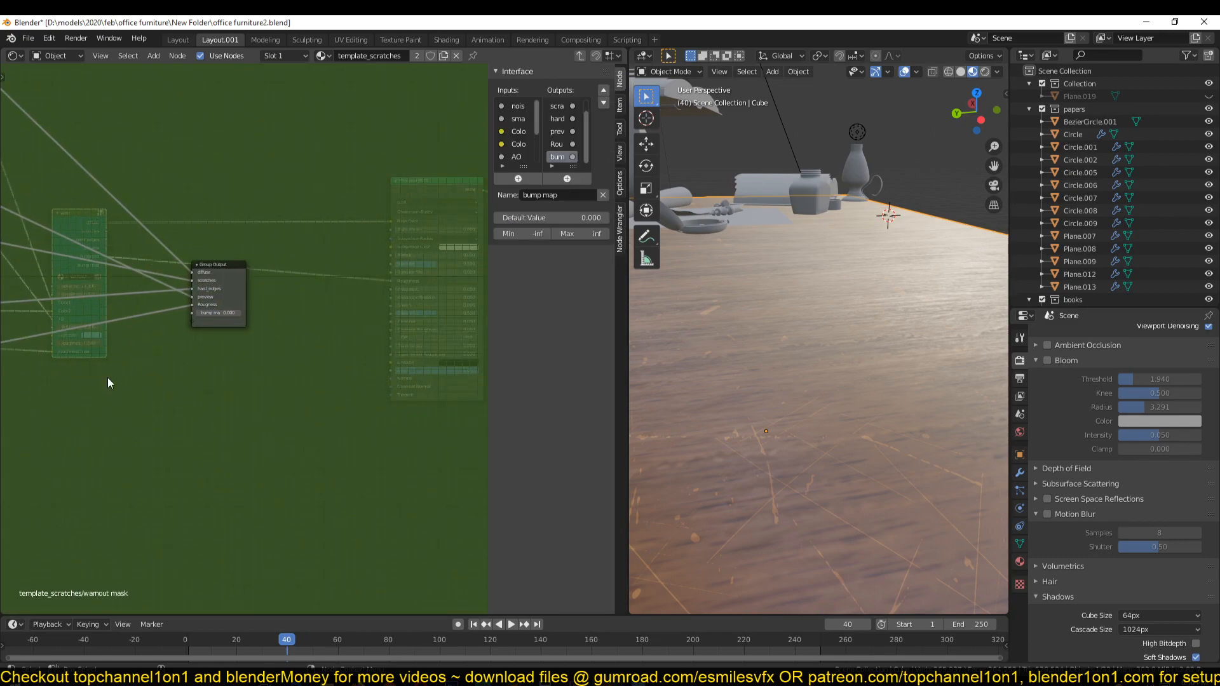
scroll(108, 378, up, 2)
key(shift+a)
mouse_move(43, 421)
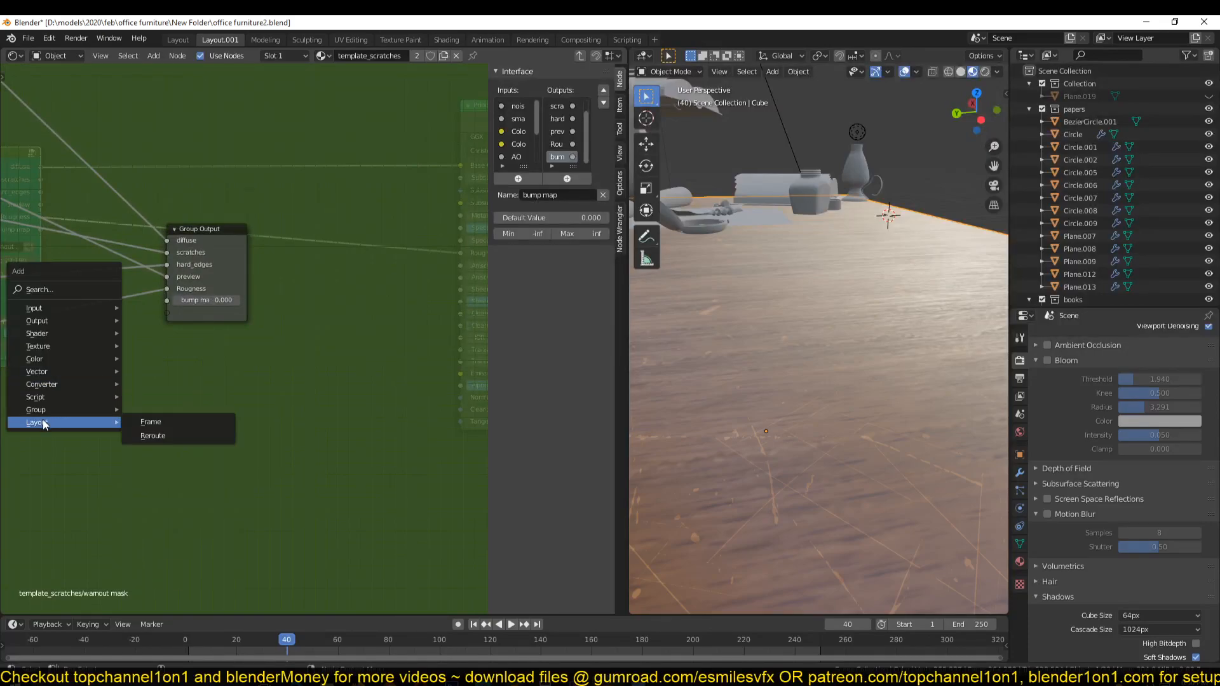
mouse_move(64, 368)
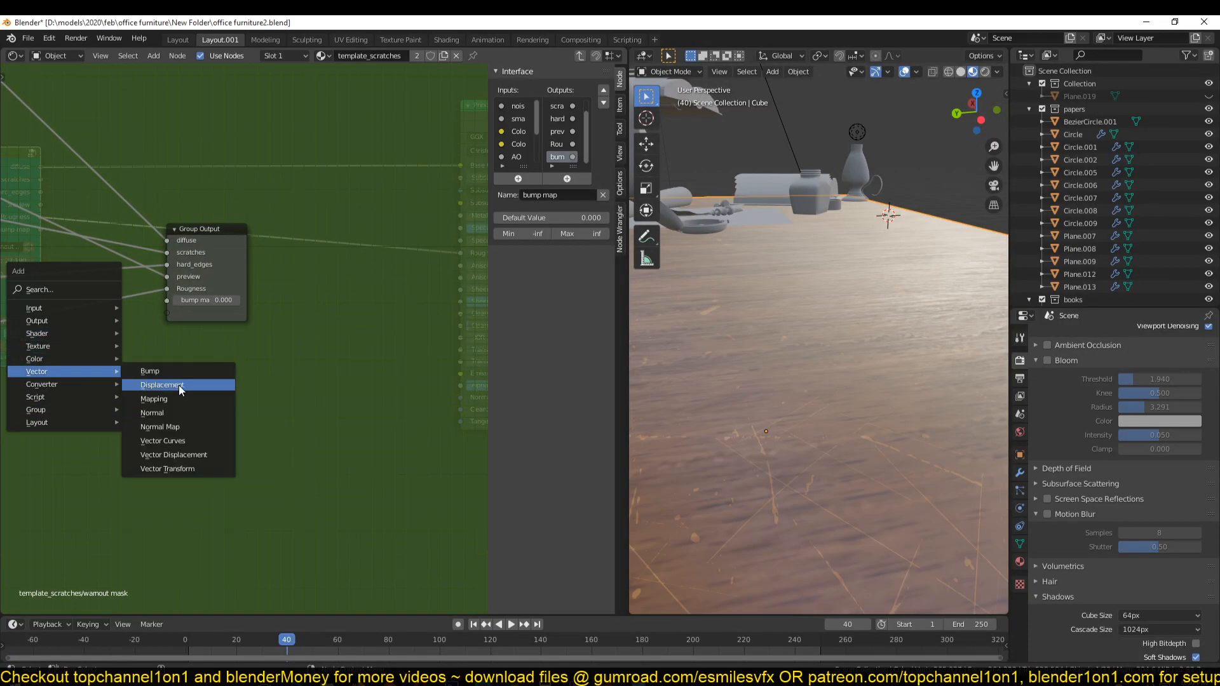
click(171, 372)
click(42, 372)
Connect the Bump node's Normal output to a new Group Output socket and move the node closer to it
middle_drag(139, 389, 280, 423)
drag(244, 416, 308, 347)
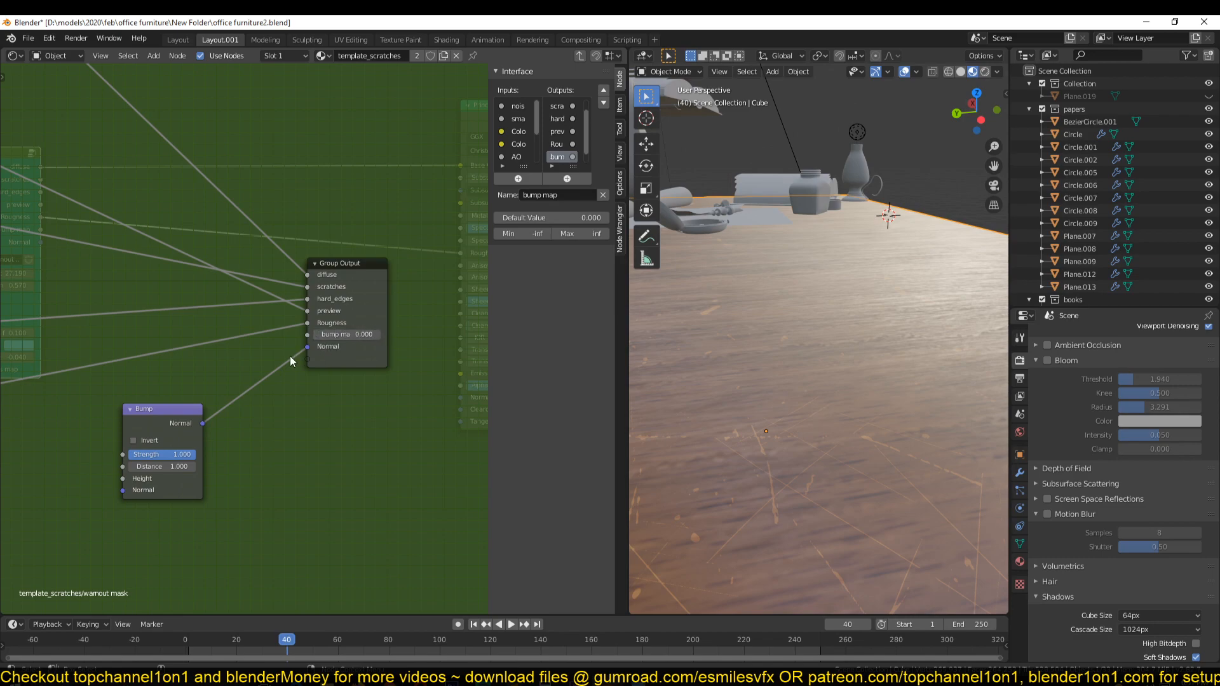
drag(166, 424, 197, 388)
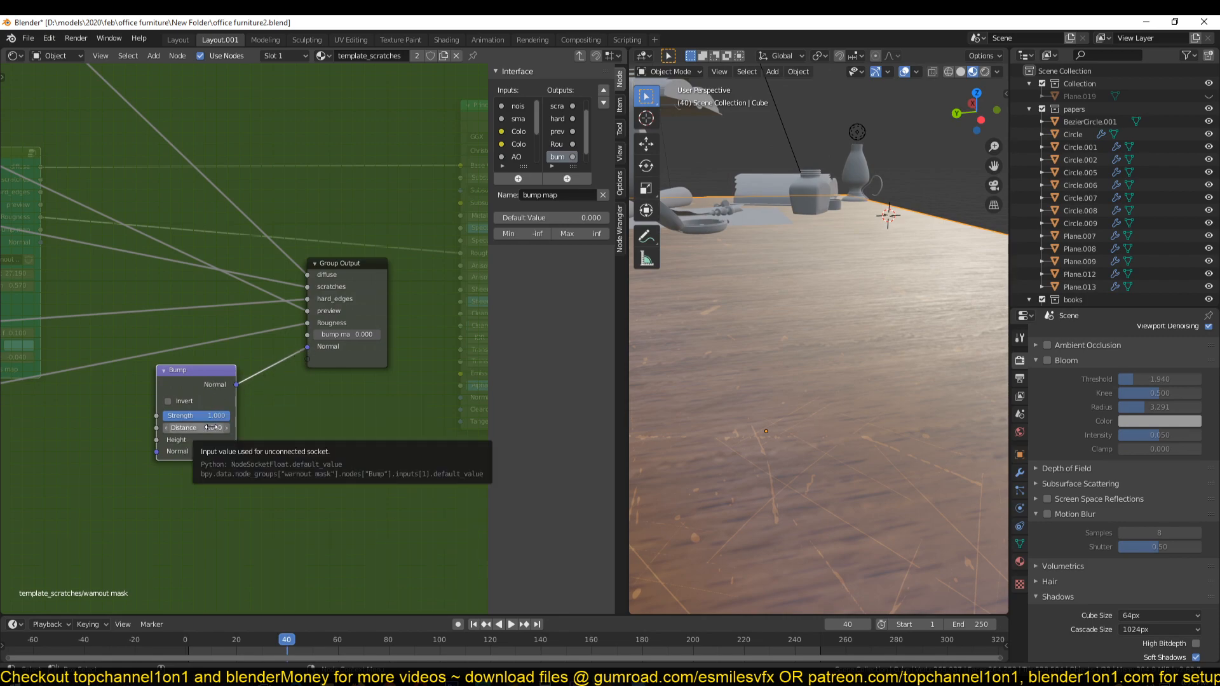
Delete the Bump node and remove the Normal output from the group's interface
key(x)
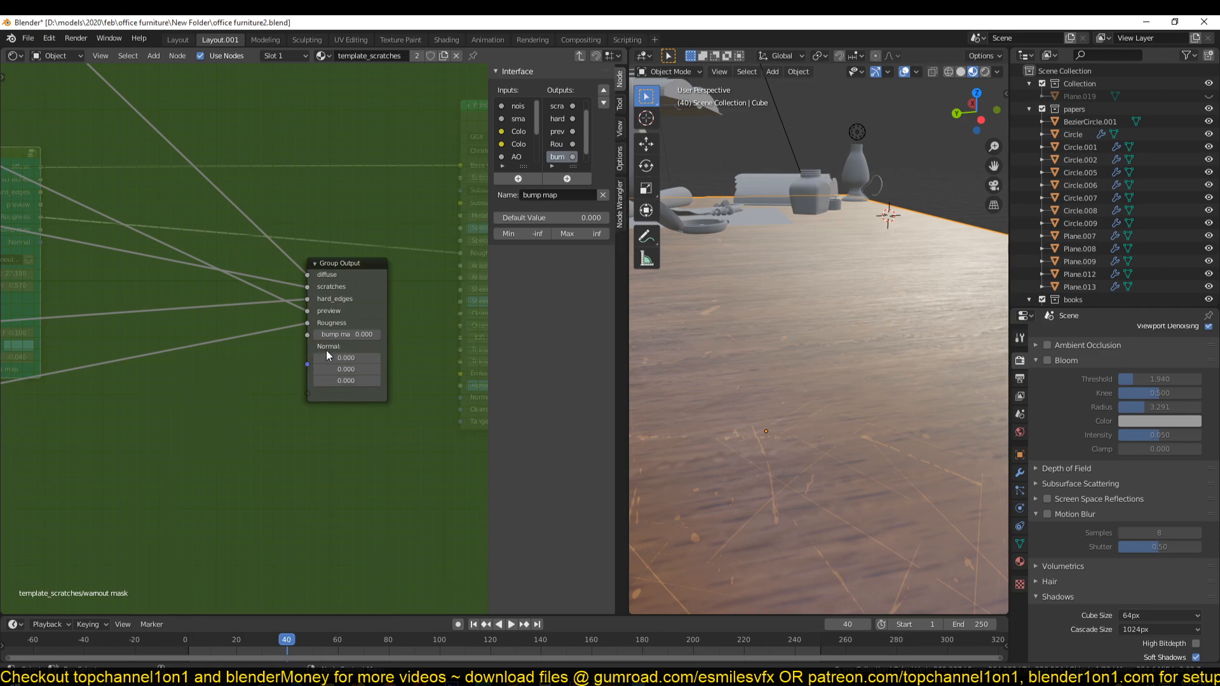
scroll(569, 153, down, 1)
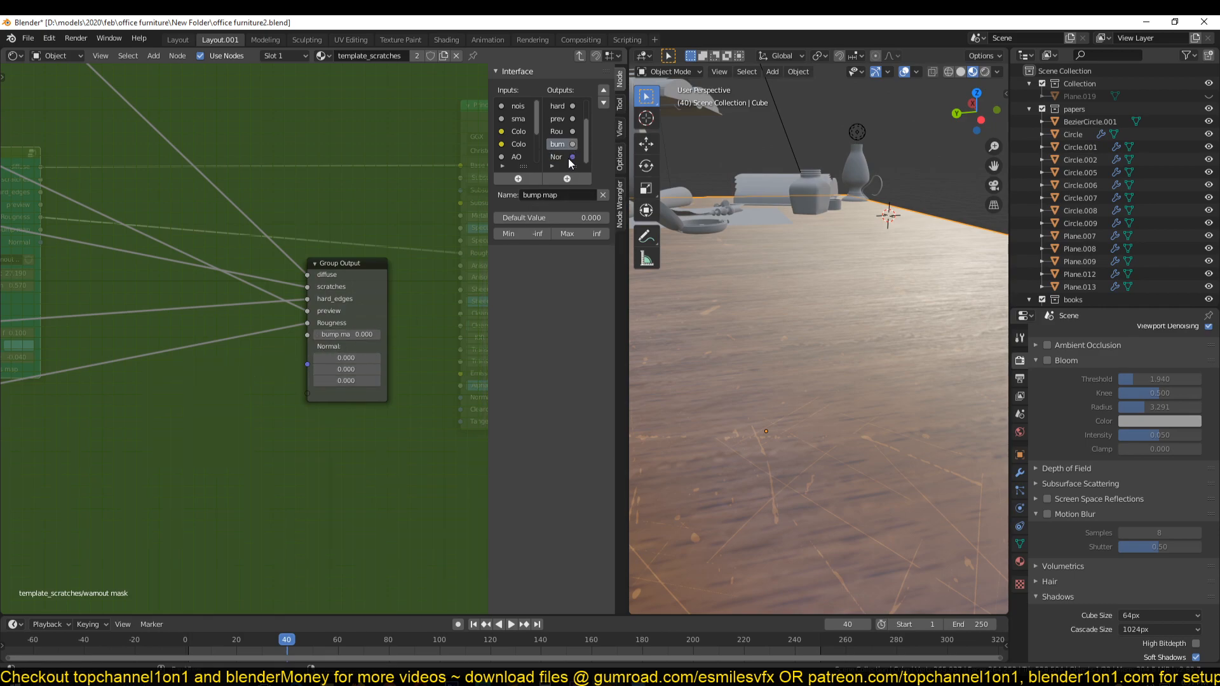
click(565, 159)
click(601, 195)
click(355, 297)
Examine the connections running into the Group Output and view the wooden table from its side
middle_drag(347, 351, 463, 297)
scroll(355, 346, down, 5)
middle_drag(245, 395, 300, 372)
key(shift+a)
mouse_move(300, 371)
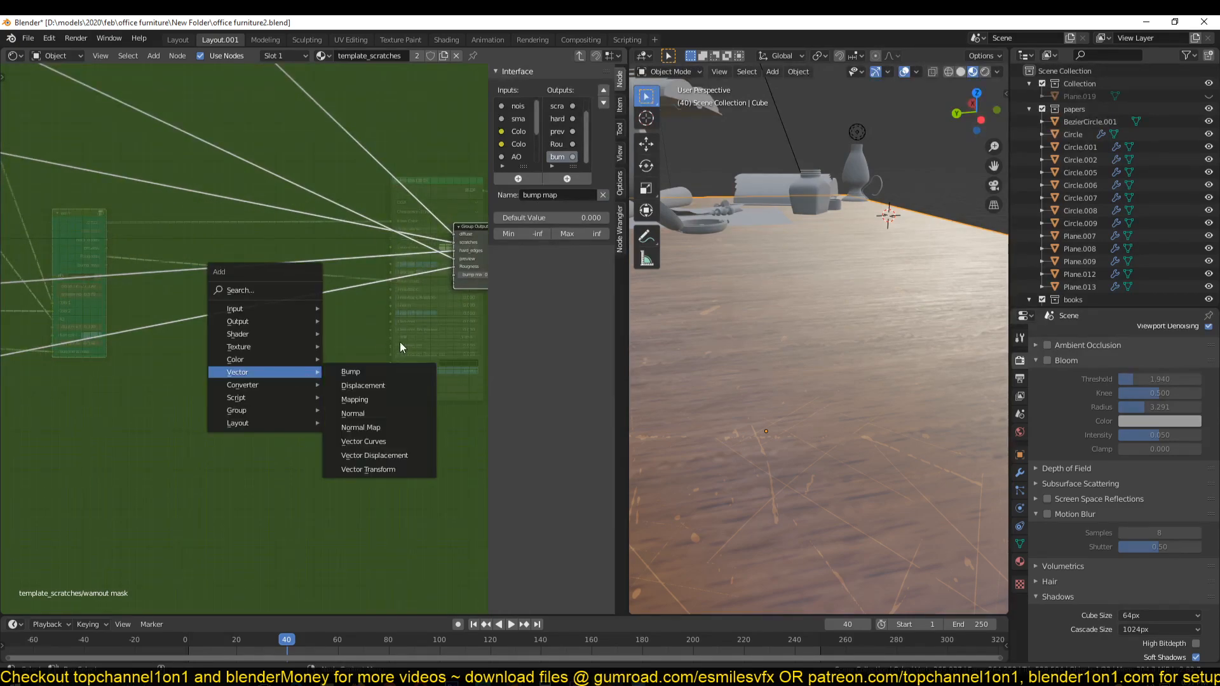
scroll(179, 399, down, 2)
middle_drag(179, 399, 240, 408)
scroll(281, 415, down, 1)
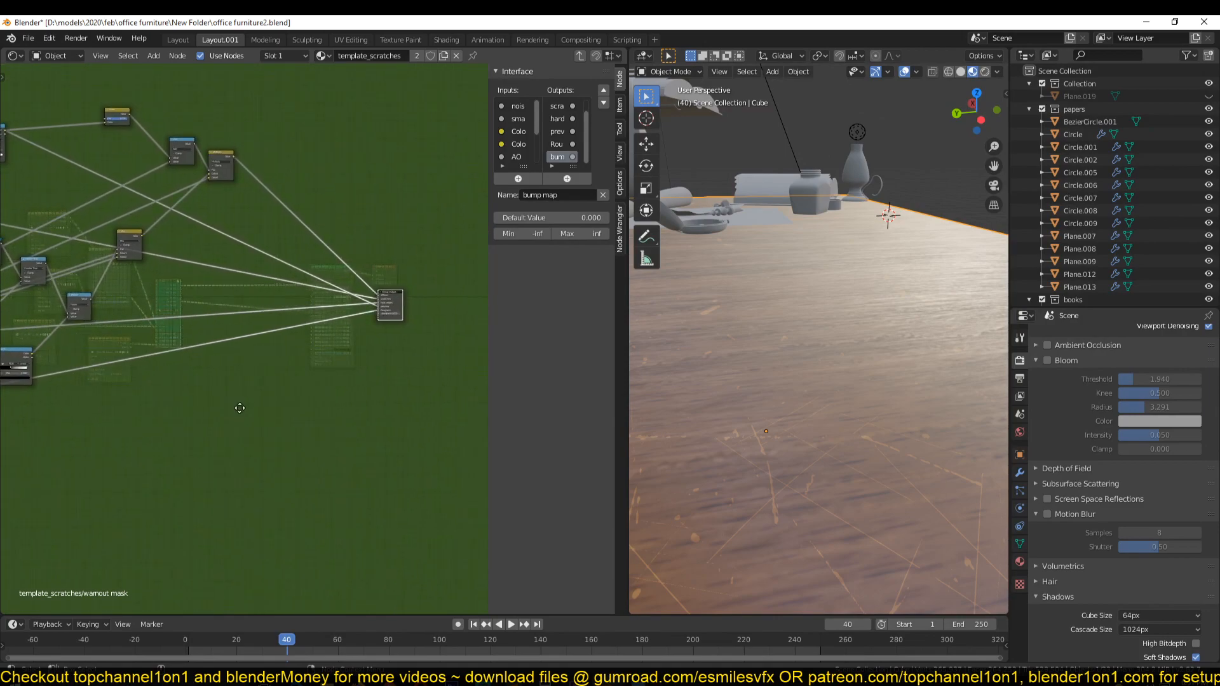
middle_drag(735, 343, 655, 354)
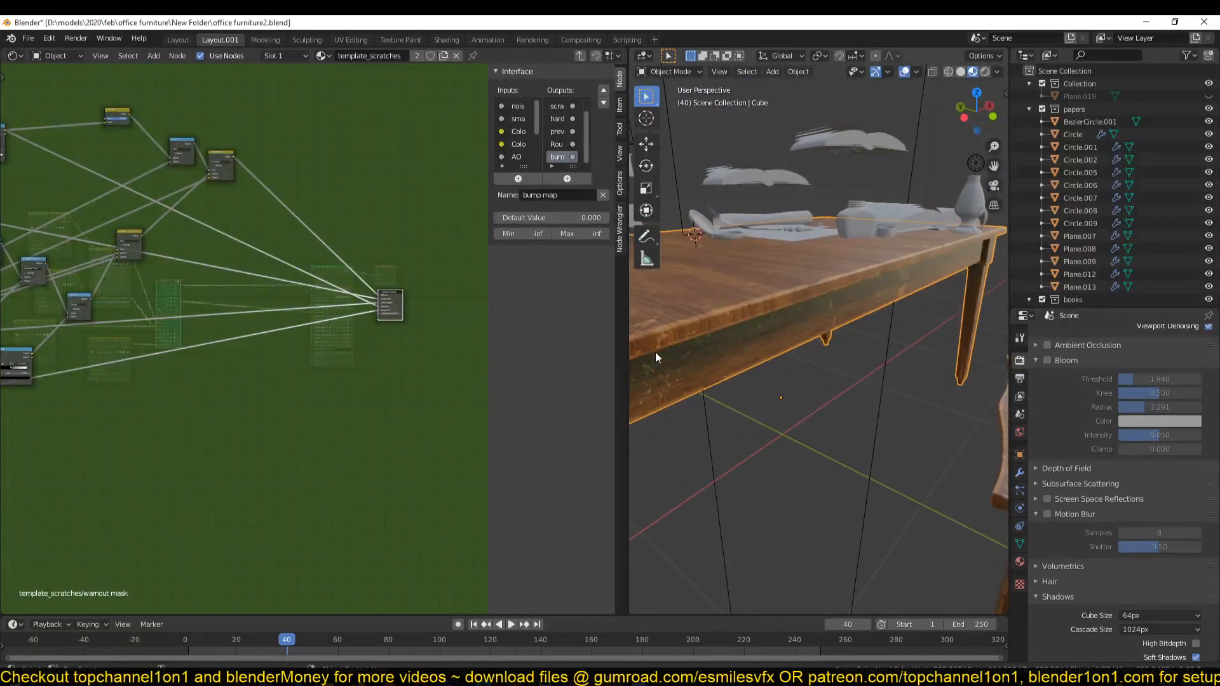
scroll(305, 291, up, 2)
scroll(178, 336, up, 4)
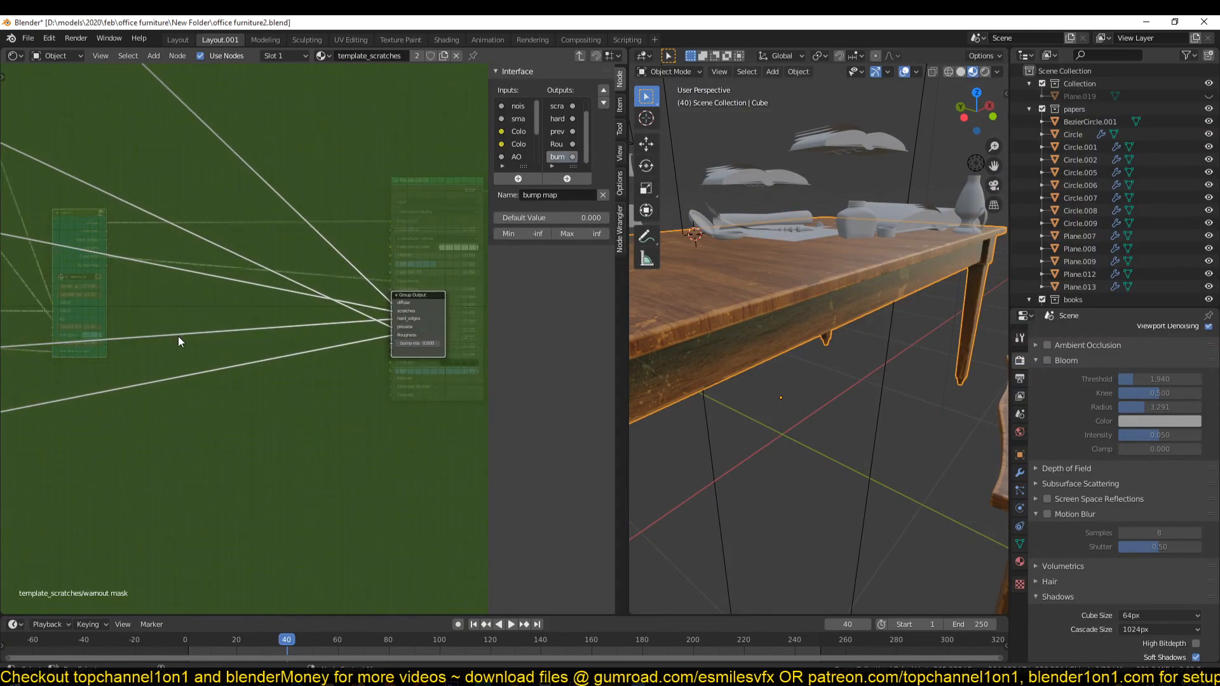
scroll(444, 303, up, 2)
scroll(444, 303, down, 3)
middle_drag(322, 314, 347, 374)
scroll(350, 355, down, 4)
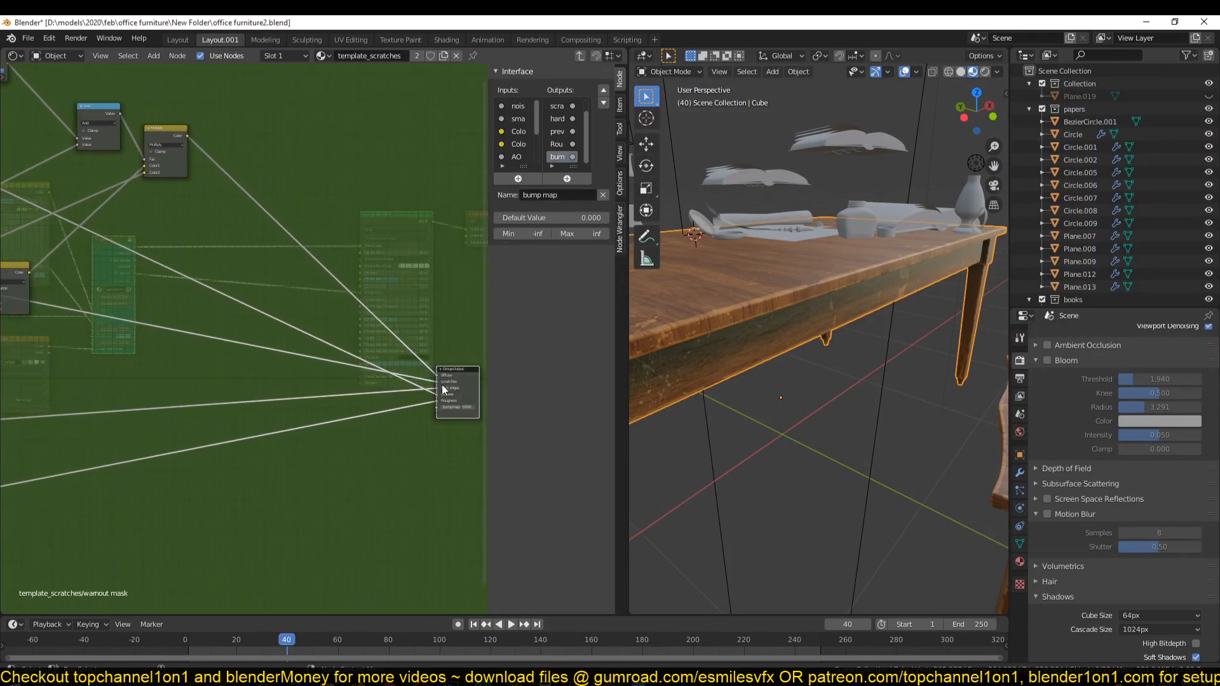
middle_drag(71, 304, 5, 274)
scroll(197, 329, up, 3)
middle_drag(197, 329, 19, 315)
scroll(98, 330, up, 2)
middle_drag(99, 331, 28, 321)
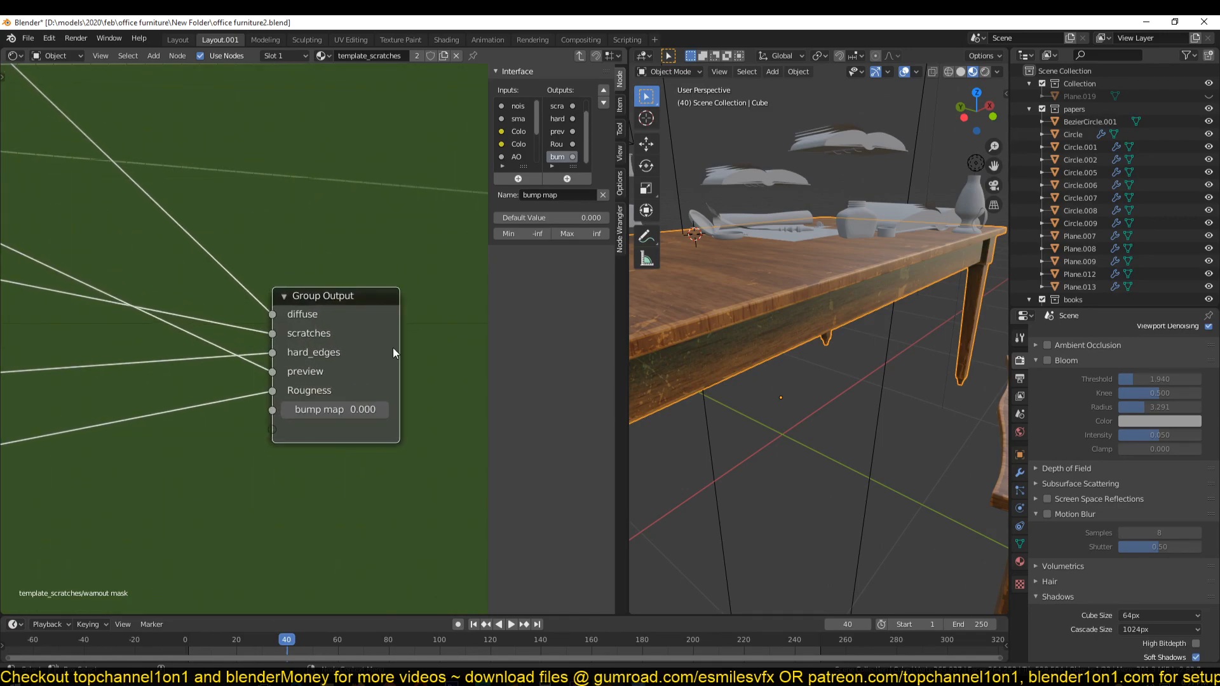
Leave the warn group and add a Bump node between it and the Principled BSDF
key(Tab)
middle_drag(261, 383, 186, 368)
scroll(146, 327, up, 2)
key(shift+a)
mouse_move(185, 367)
click(293, 367)
click(293, 368)
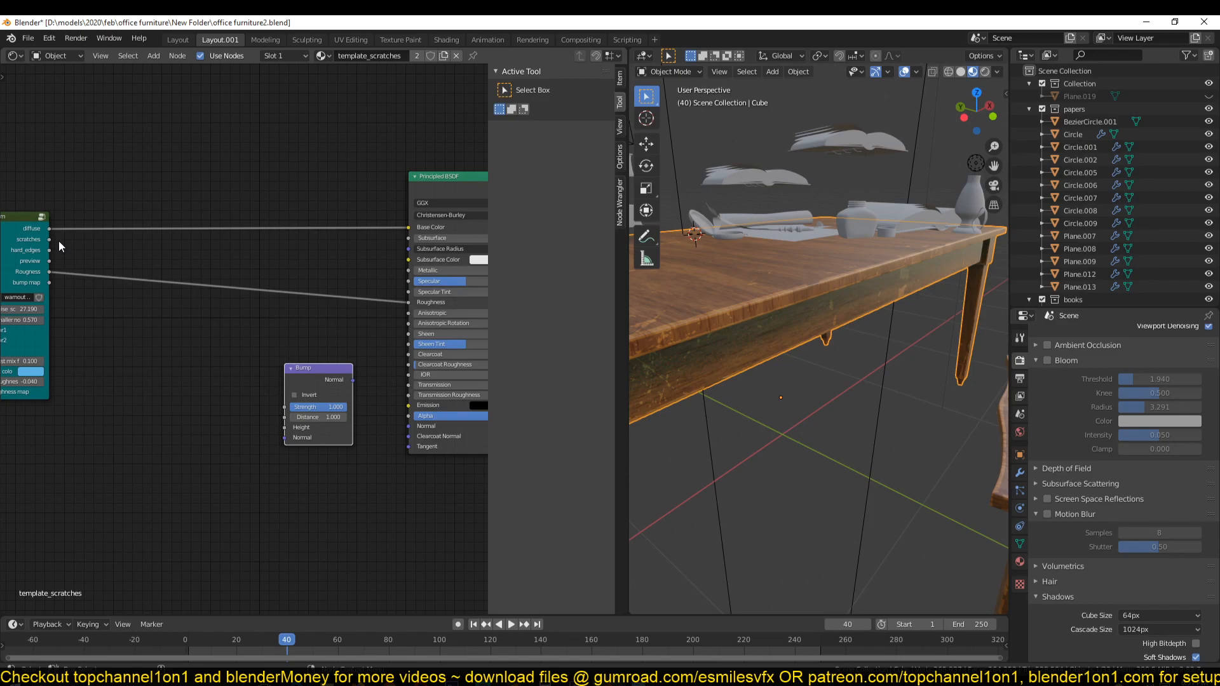
Connect the Bump node's Normal to the Principled BSDF's Normal and the warn group's scratches output to the Bump's Distance
middle_drag(666, 328, 721, 344)
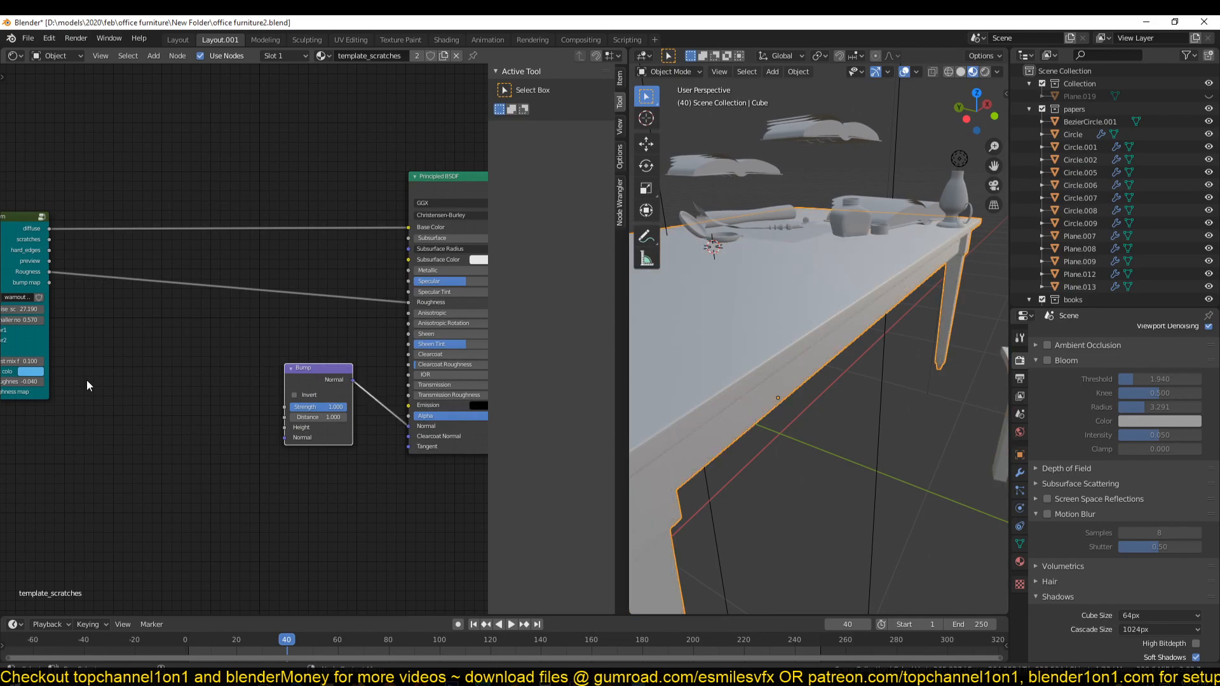
scroll(87, 381, up, 1)
middle_drag(86, 380, 179, 417)
drag(90, 306, 366, 480)
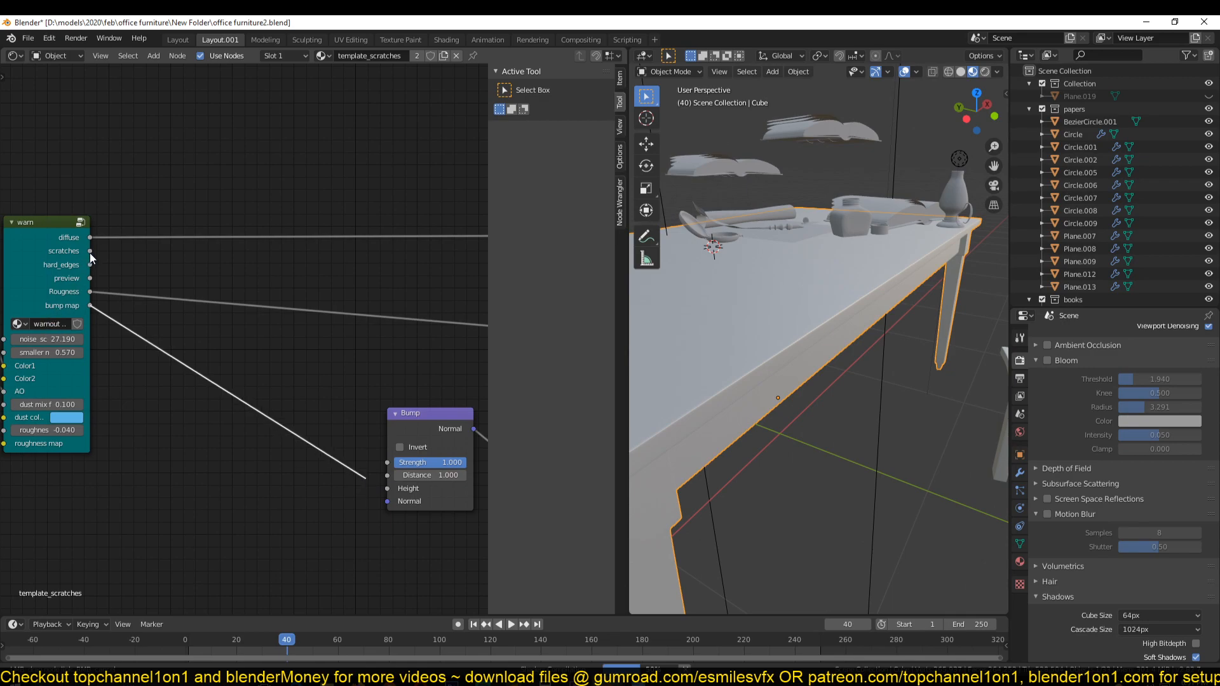
drag(90, 252, 390, 475)
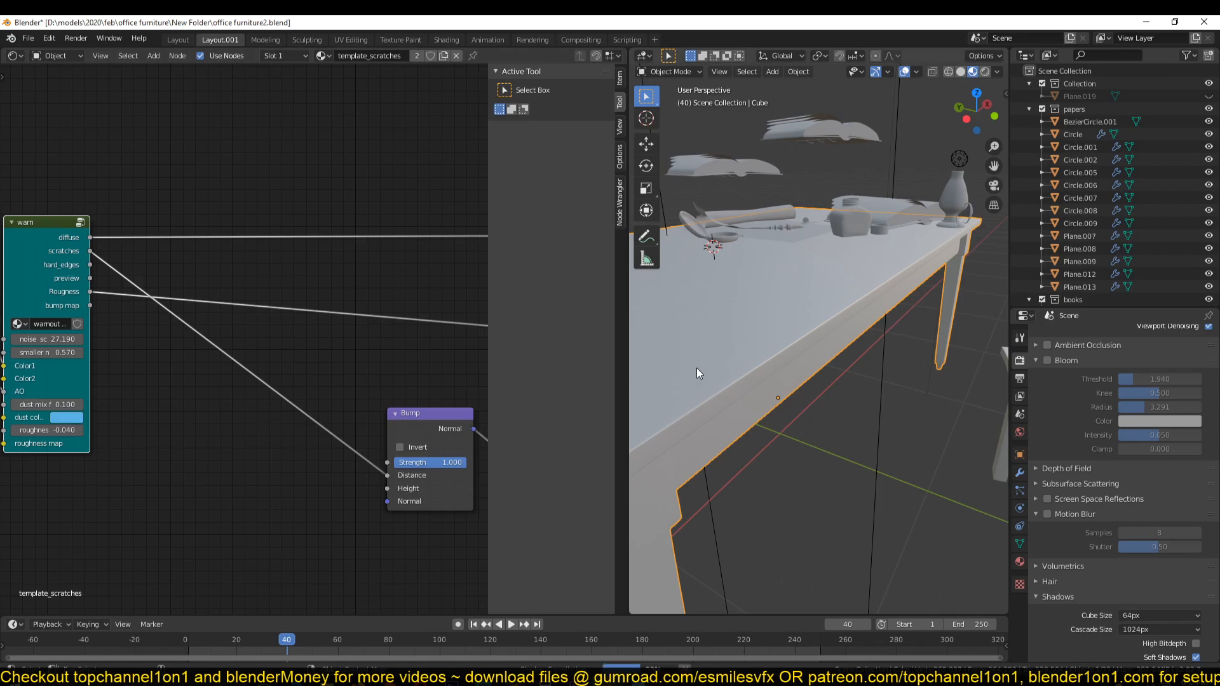
middle_drag(696, 369, 648, 394)
Add a MixRGB node before the Bump node and feed scratches into Color1 and hard_edges into Color2
key(shift+a)
mouse_move(254, 402)
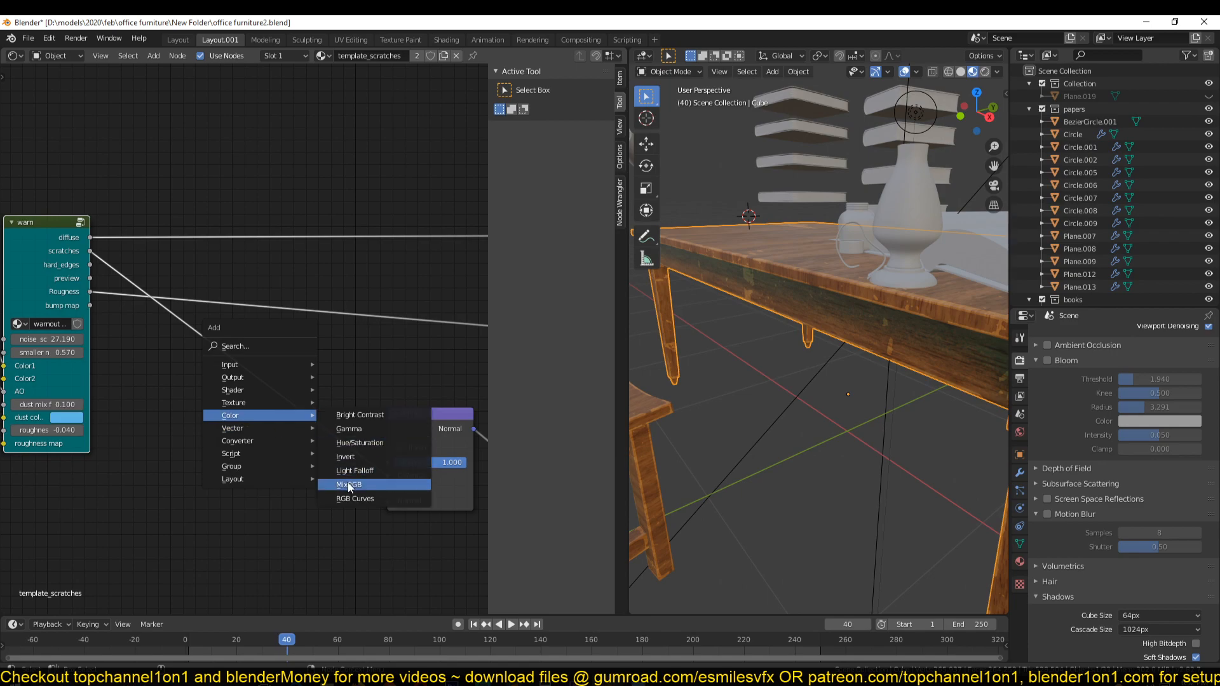
click(349, 485)
click(235, 454)
drag(89, 251, 212, 539)
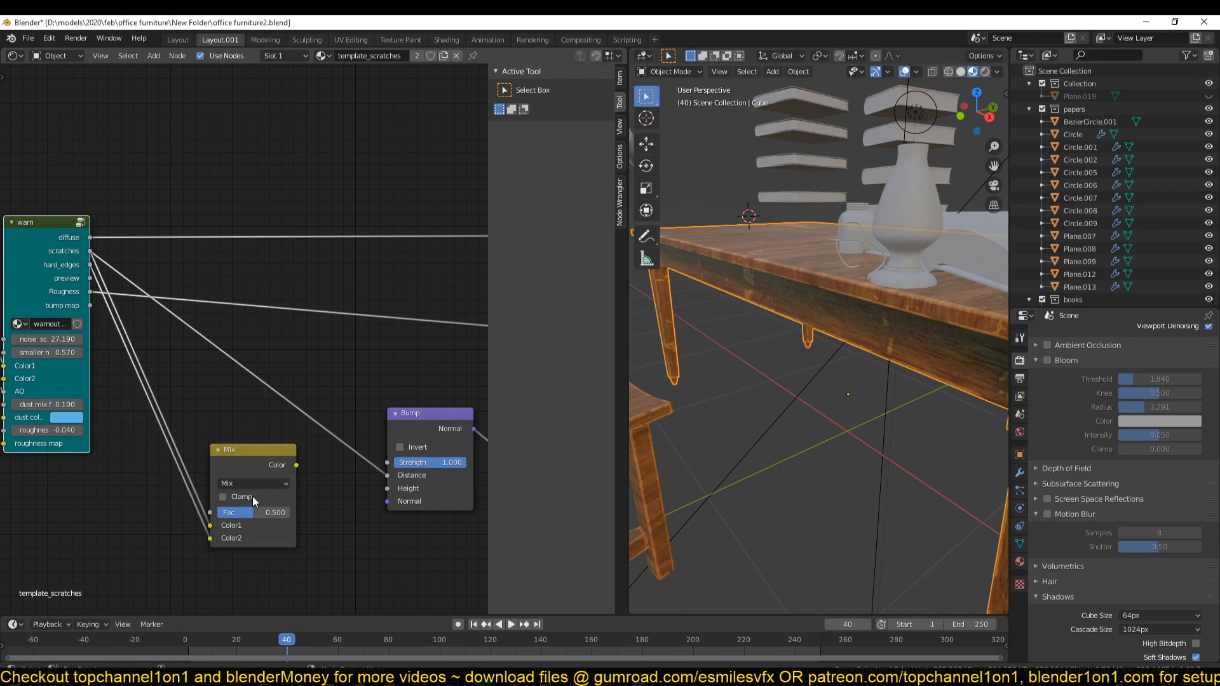
Preview the Mix node on the table, raise its Fac to 1.000 and set its blending mode to Multiply
ctrl+shift+click(256, 460)
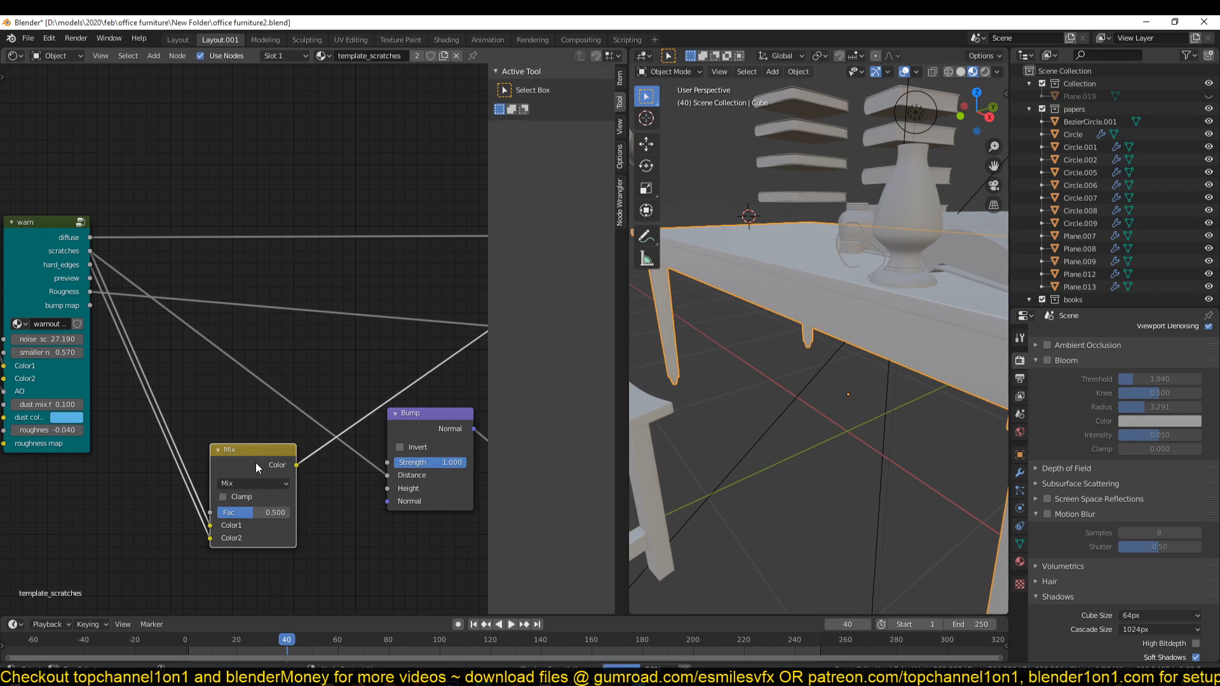
mouse_move(716, 393)
middle_down()
mouse_move(696, 445)
mouse_move(666, 418)
middle_up()
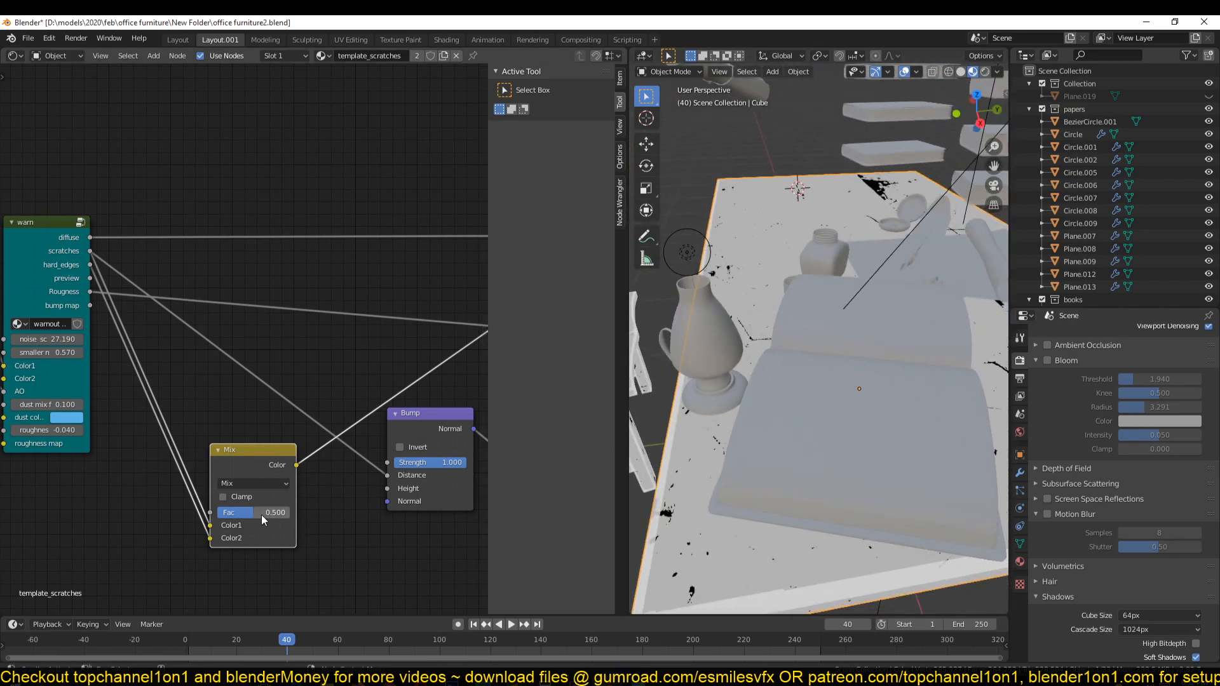
drag(262, 515, 298, 515)
mouse_move(731, 438)
middle_down()
mouse_move(808, 424)
mouse_move(750, 444)
middle_up()
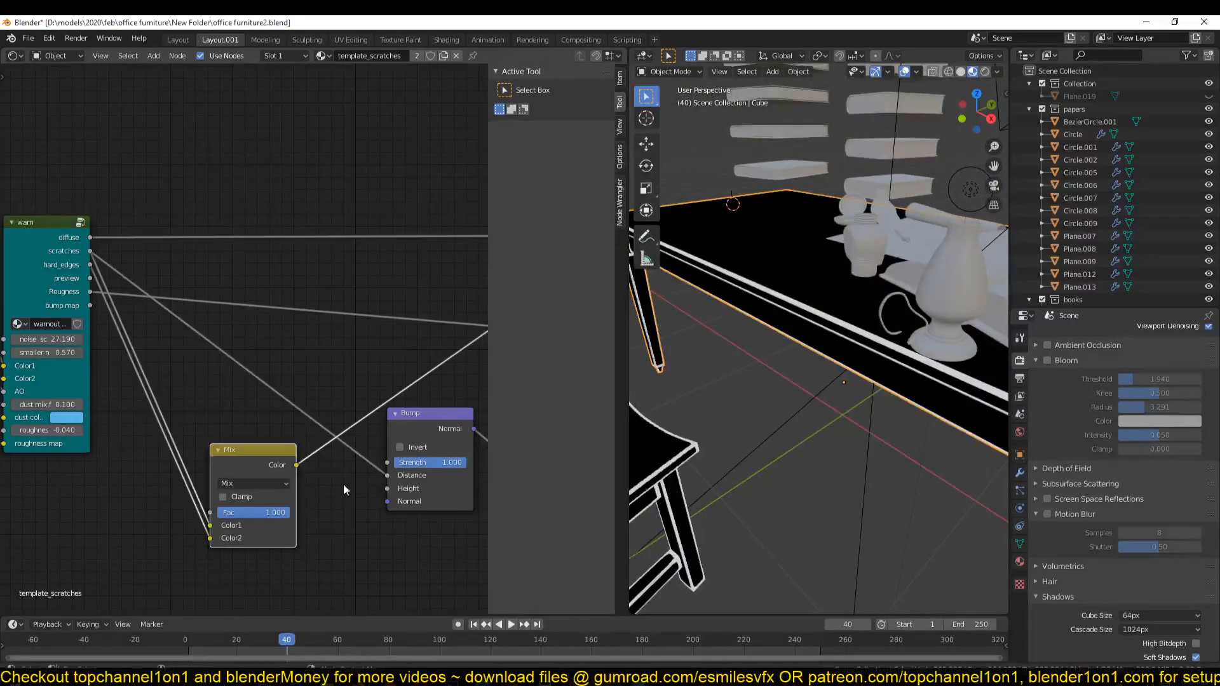
click(257, 485)
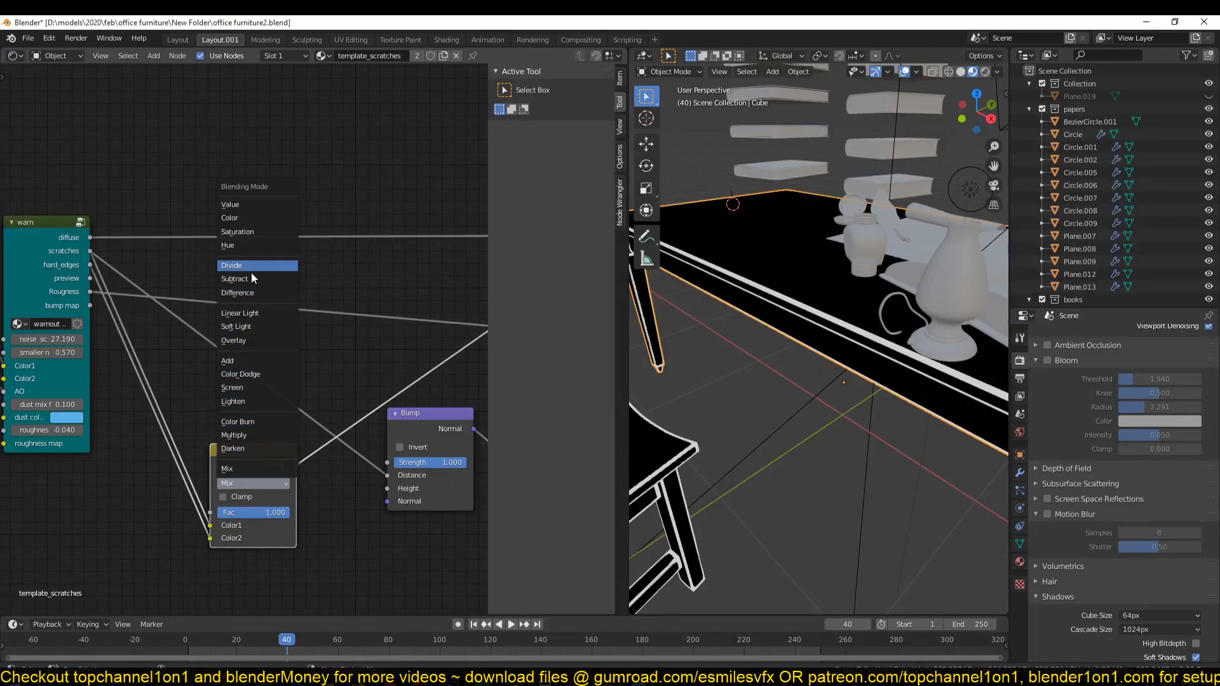
click(265, 436)
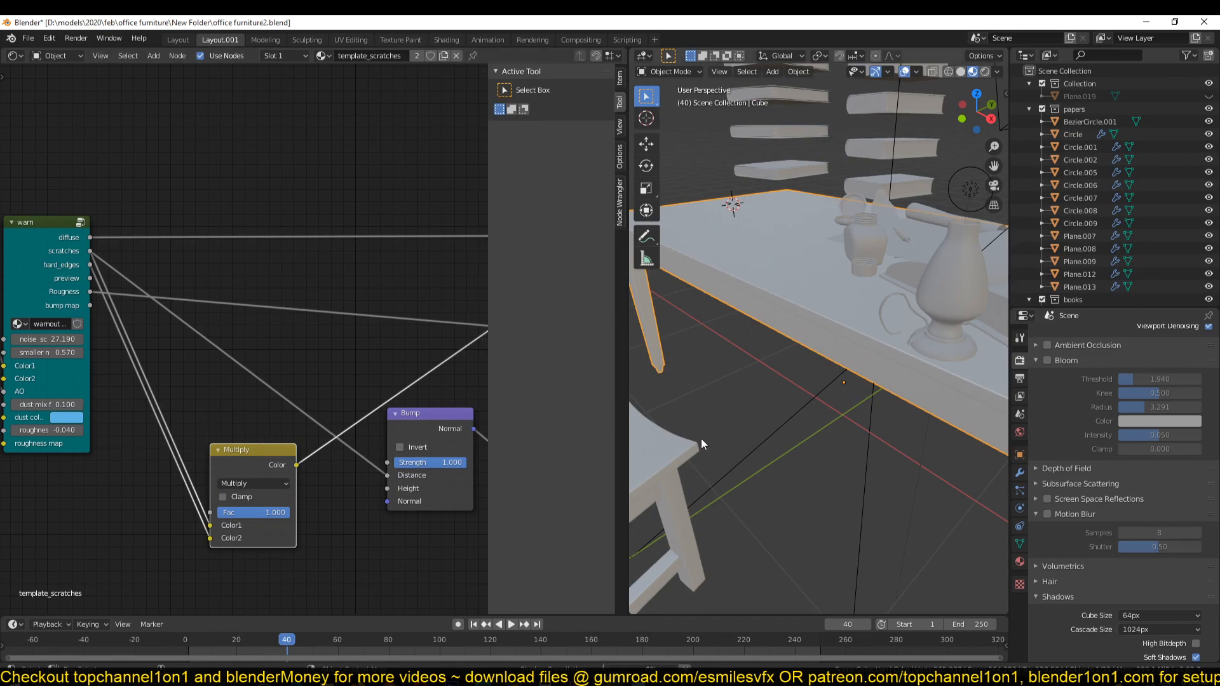
middle_drag(689, 436, 661, 414)
scroll(664, 412, up, 2)
Insert an Invert node between the hard_edges output and the Multiply node's Color2 input
drag(256, 455, 277, 458)
mouse_move(859, 361)
middle_down()
mouse_move(839, 366)
mouse_move(852, 369)
middle_up()
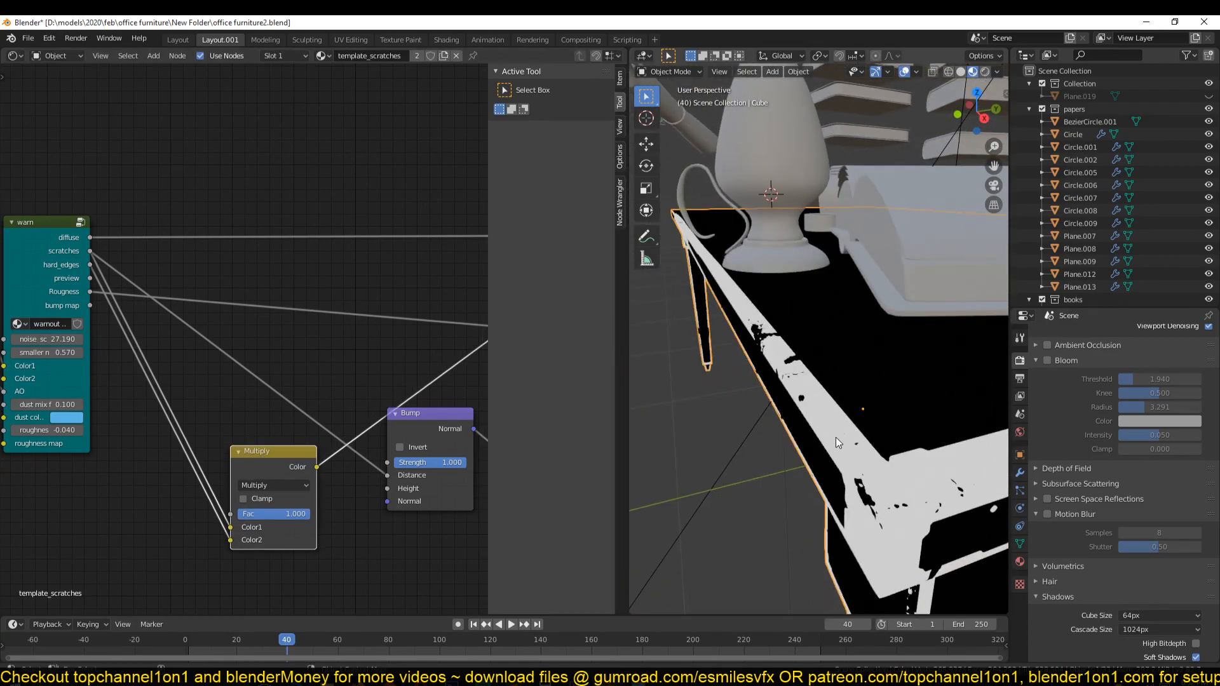
key(shift+a)
mouse_move(189, 463)
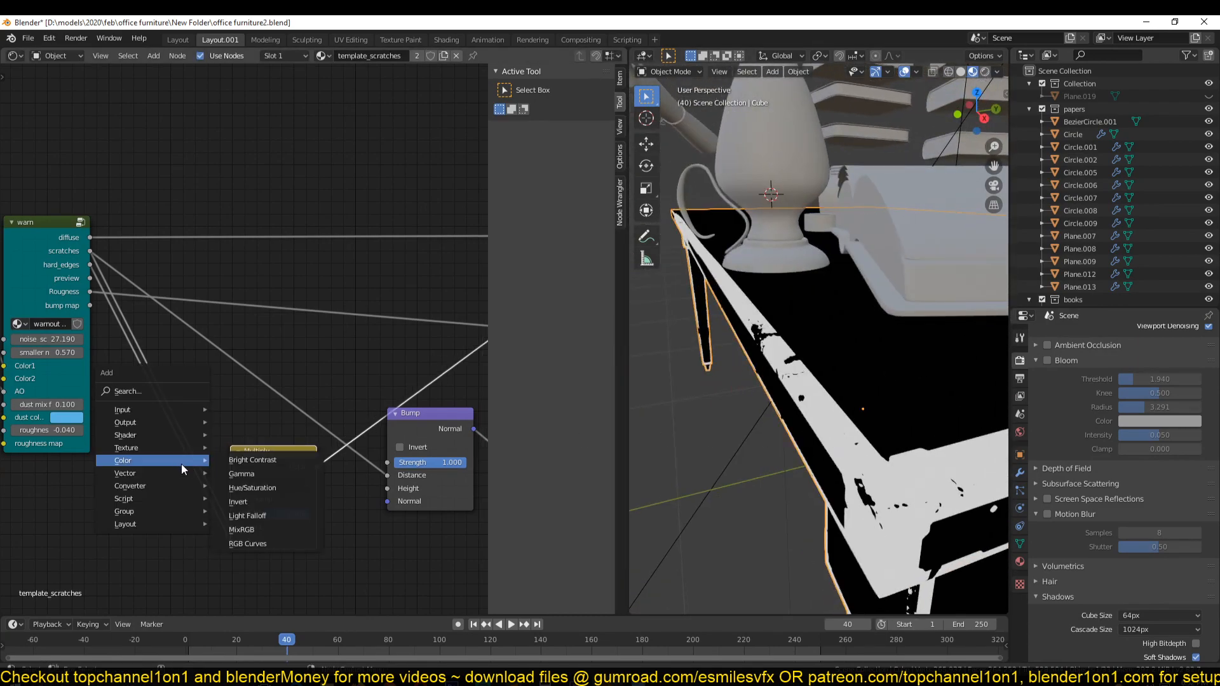
click(238, 502)
click(123, 483)
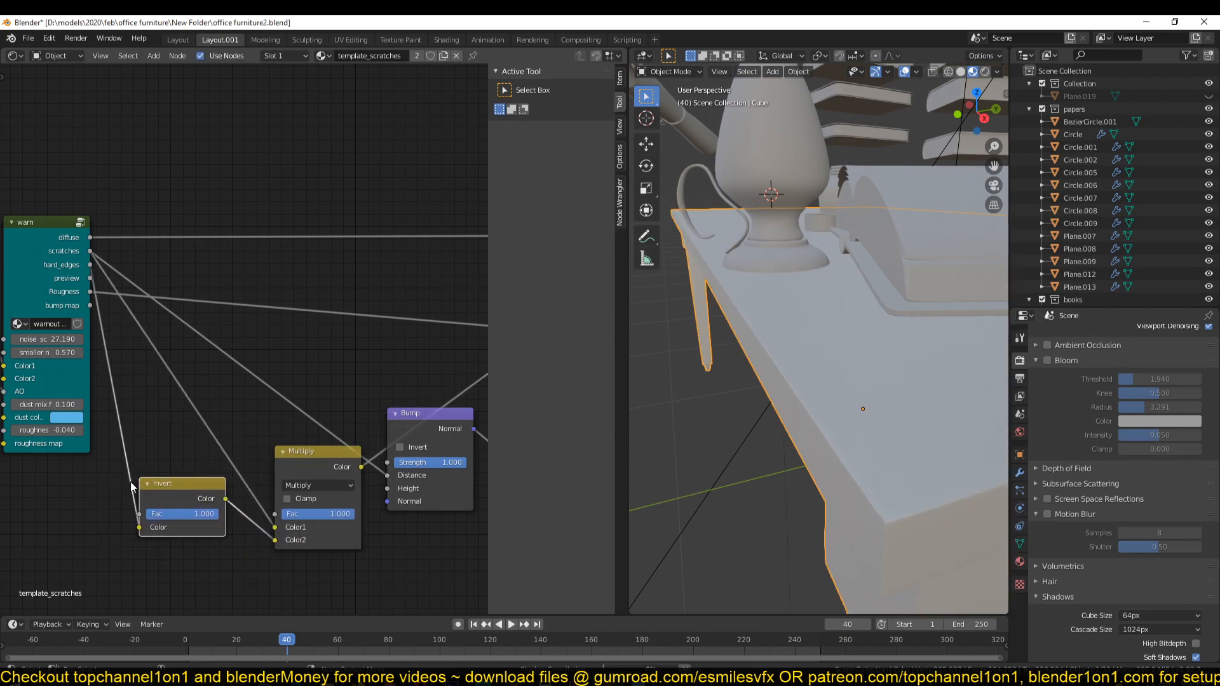
mouse_move(756, 449)
middle_down()
mouse_move(822, 456)
mouse_move(624, 464)
mouse_move(766, 458)
middle_up()
scroll(731, 456, up, 2)
scroll(408, 506, up, 2)
Connect the Multiply node's Color output to the Bump node's Height input
middle_drag(408, 506, 316, 507)
drag(288, 490, 319, 499)
scroll(391, 497, down, 4)
middle_drag(392, 497, 259, 516)
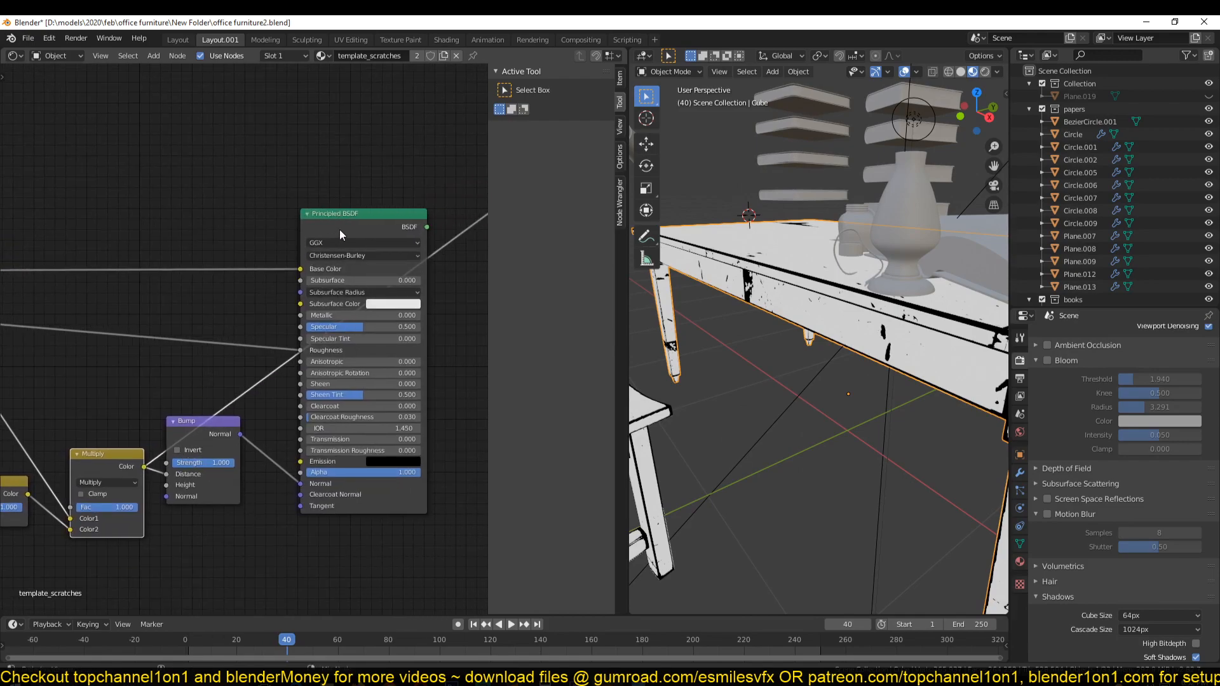
drag(166, 474, 167, 485)
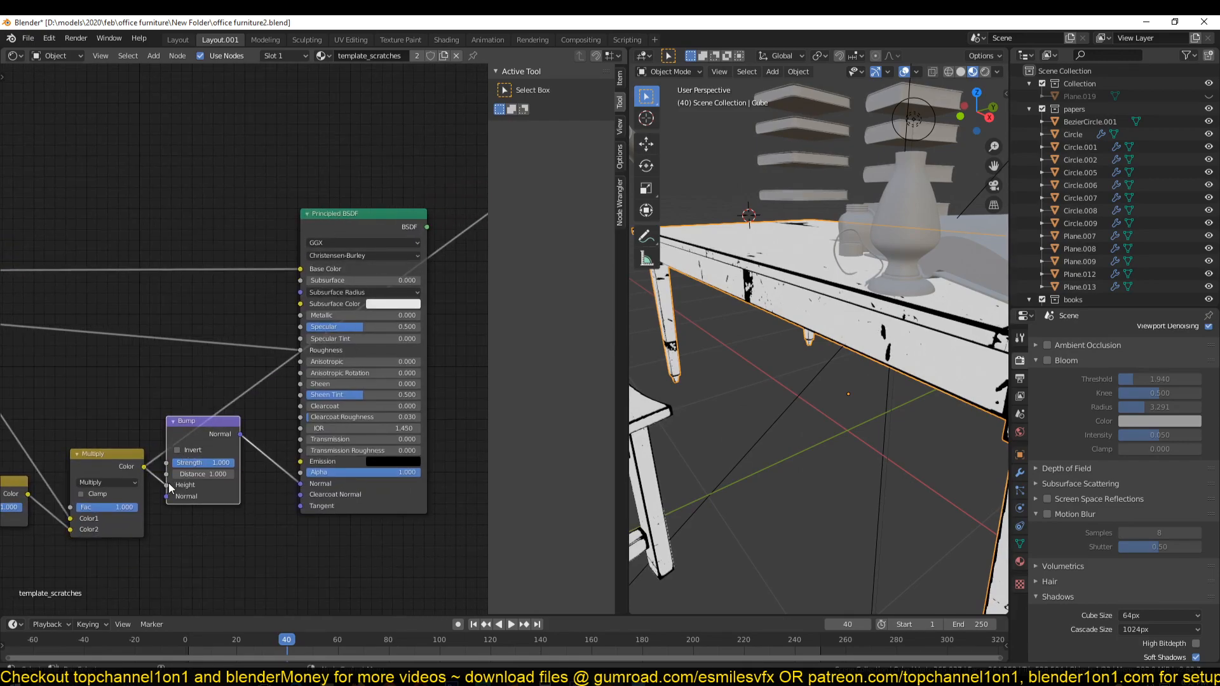
Preview the Principled BSDF shader on the tabletop
ctrl+shift+click(358, 211)
middle_drag(677, 406, 867, 413)
scroll(887, 426, up, 3)
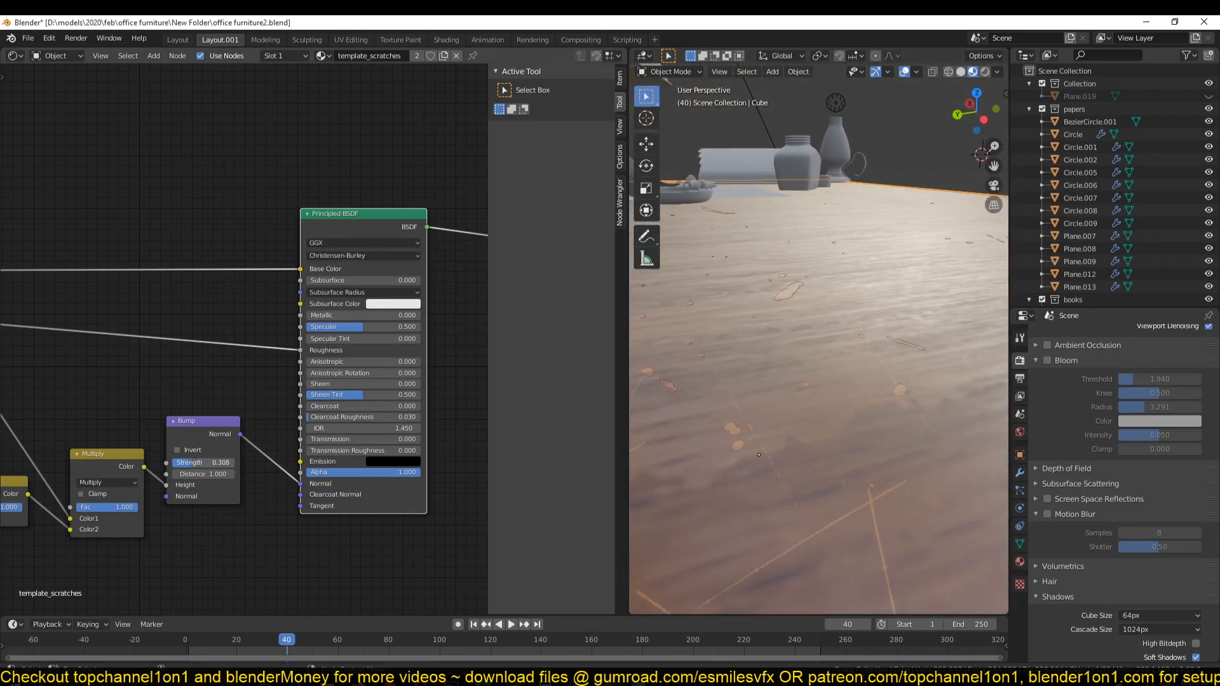
Set the Bump node's Strength to 1.000, check the scratches up close and save the file
drag(203, 463, 222, 463)
middle_drag(640, 429, 802, 426)
scroll(936, 428, down, 3)
scroll(890, 377, up, 4)
middle_drag(890, 376, 768, 437)
scroll(776, 406, up, 4)
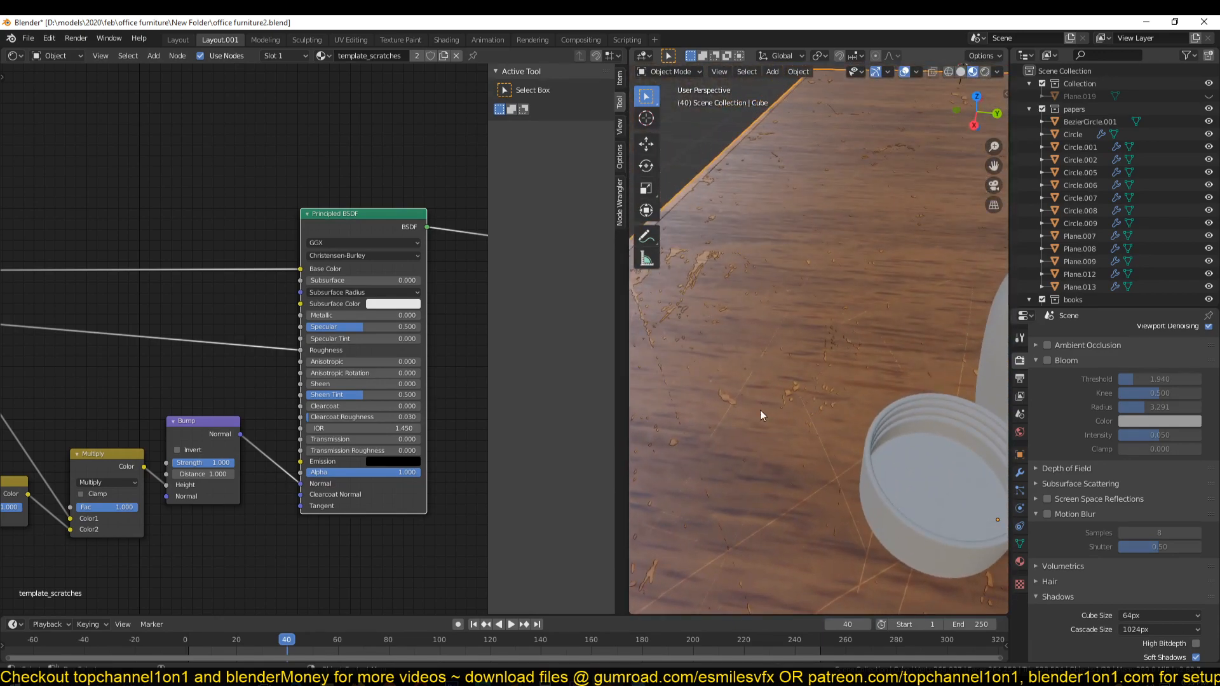
key(ctrl+s)
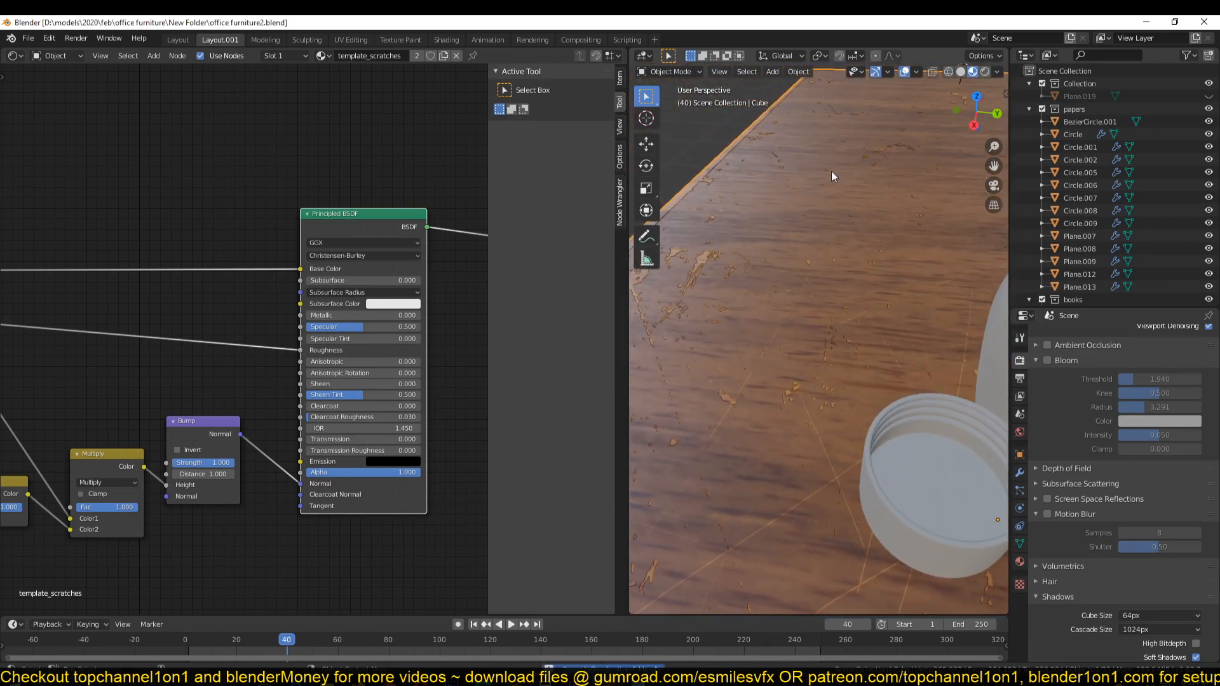
Inspect the table's surface, open the warn node group and examine the links running into its Group Output
middle_drag(826, 150, 895, 202)
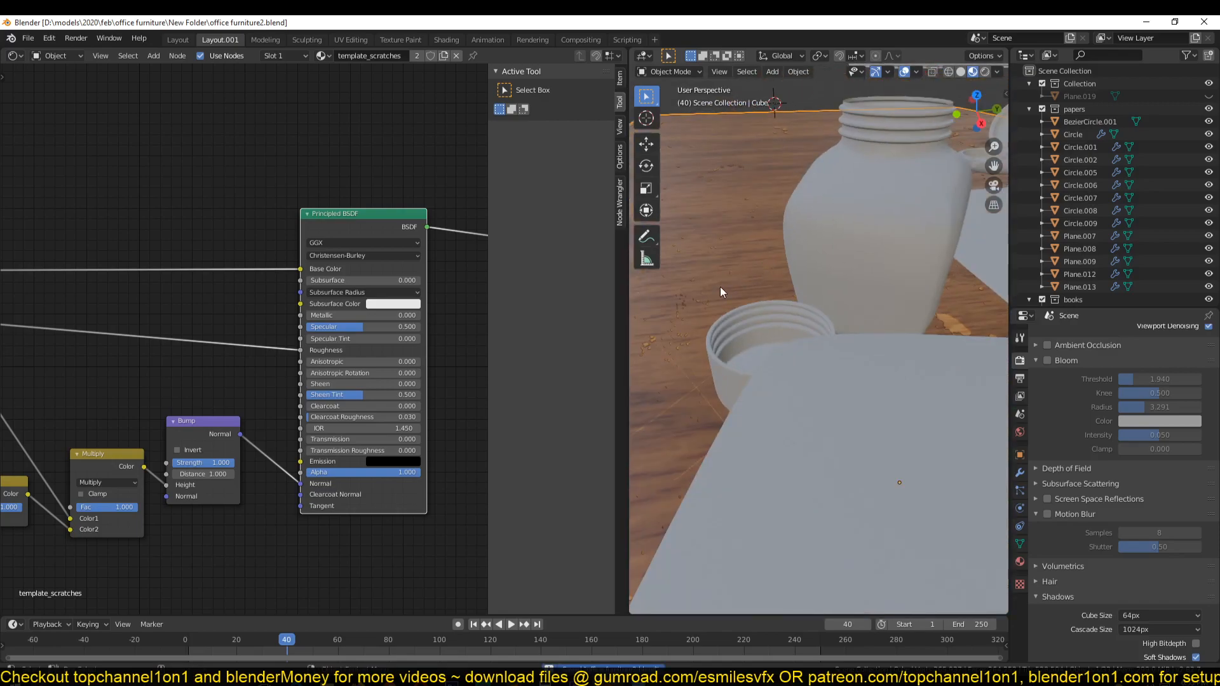
middle_drag(720, 287, 822, 265)
middle_drag(120, 448, 325, 396)
scroll(326, 387, down, 1)
scroll(326, 387, up, 2)
click(272, 217)
scroll(306, 408, down, 1)
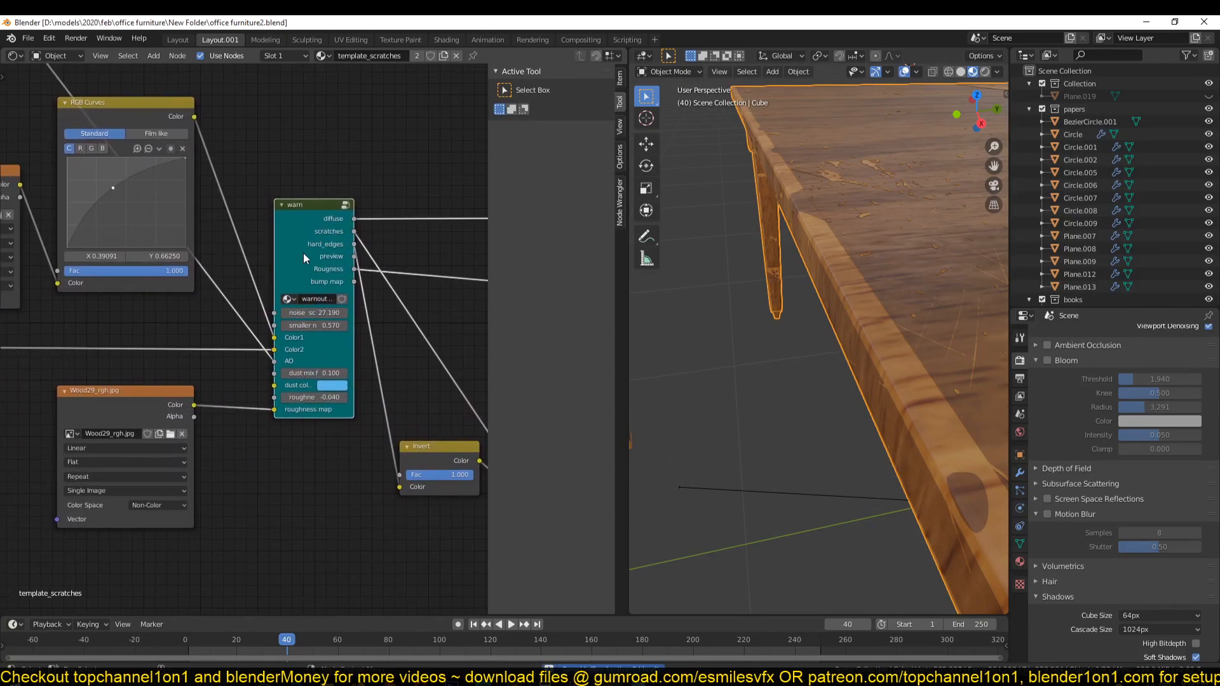
key(Tab)
scroll(338, 435, down, 5)
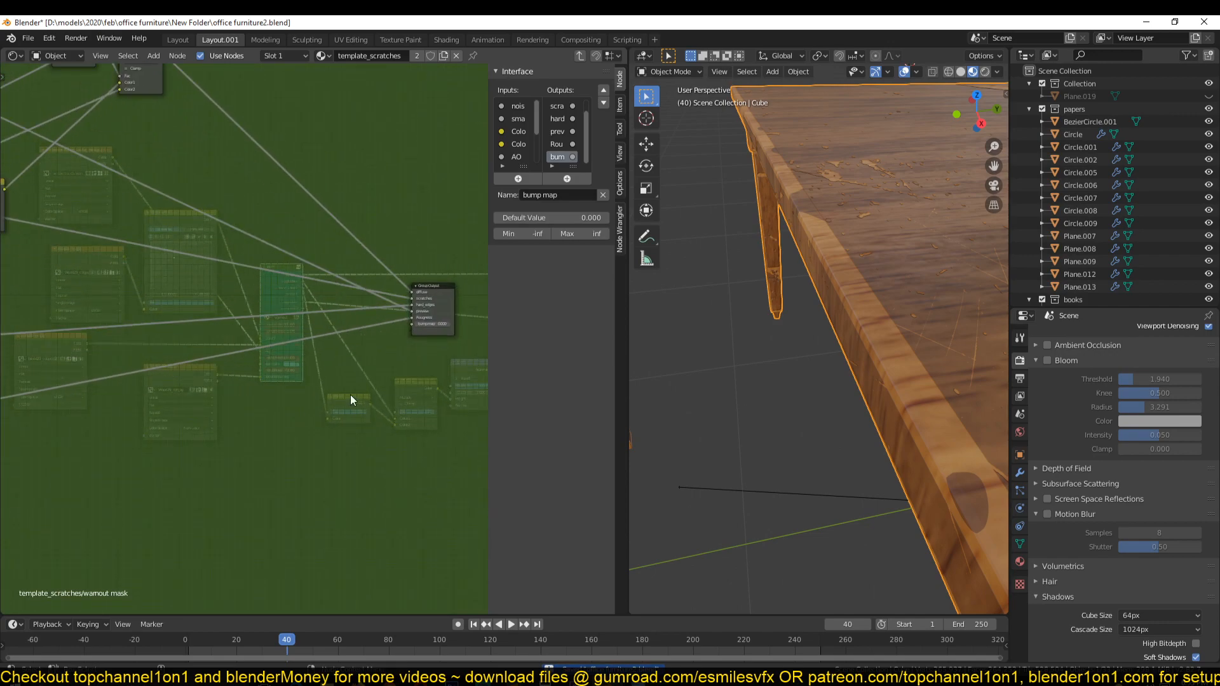
middle_drag(320, 398, 261, 410)
scroll(273, 399, up, 2)
scroll(304, 387, up, 1)
scroll(343, 371, up, 3)
scroll(178, 438, down, 4)
scroll(260, 410, up, 4)
key(ctrl+s)
scroll(261, 410, down, 4)
middle_drag(216, 465, 349, 416)
scroll(265, 451, up, 3)
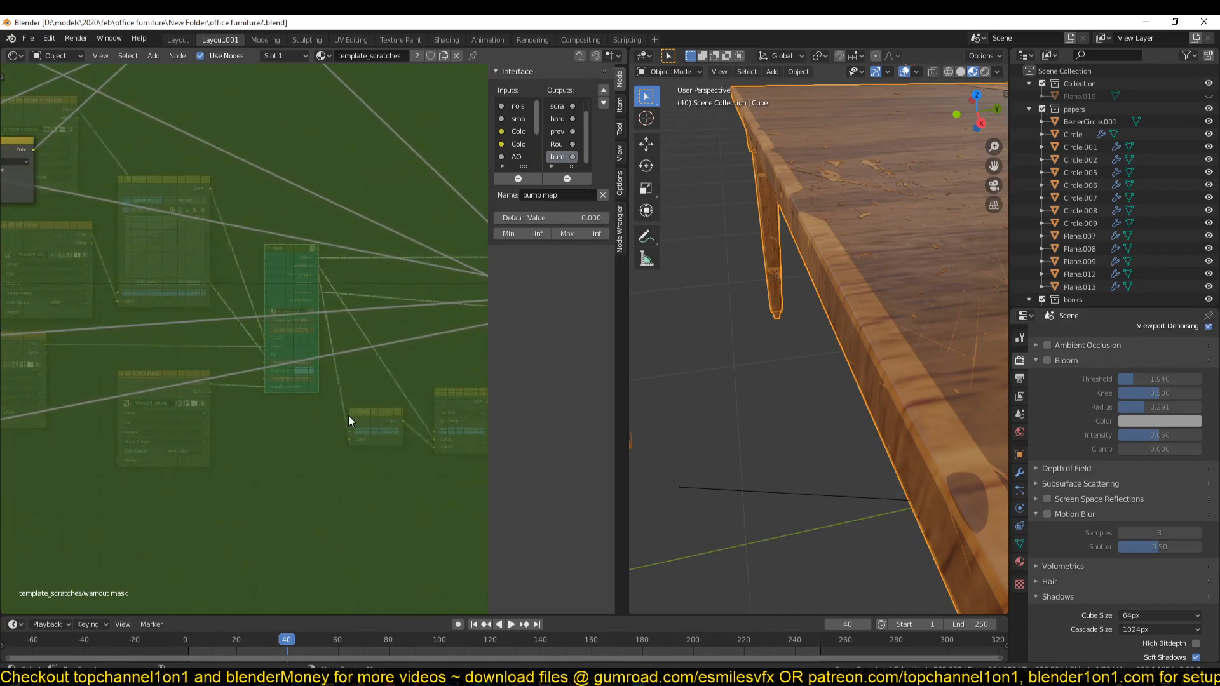
Leave the warn node group and save the file
key(shift+a)
mouse_move(199, 382)
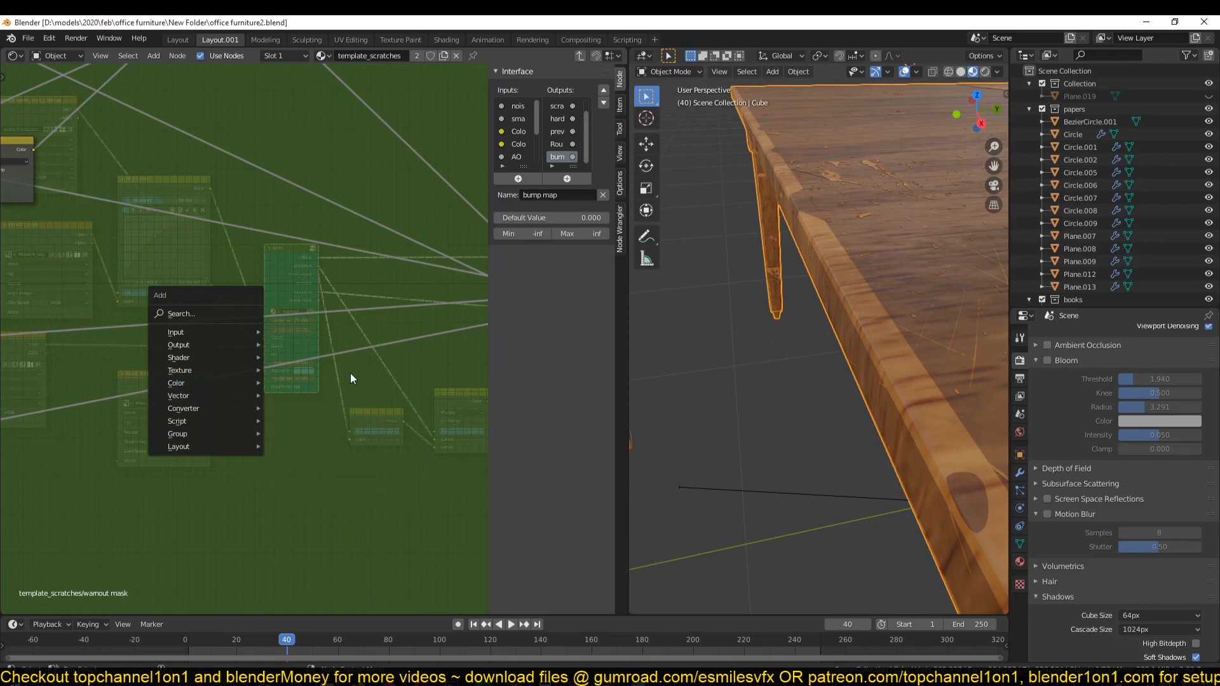
click(318, 429)
scroll(325, 460, down, 5)
middle_drag(318, 429, 392, 457)
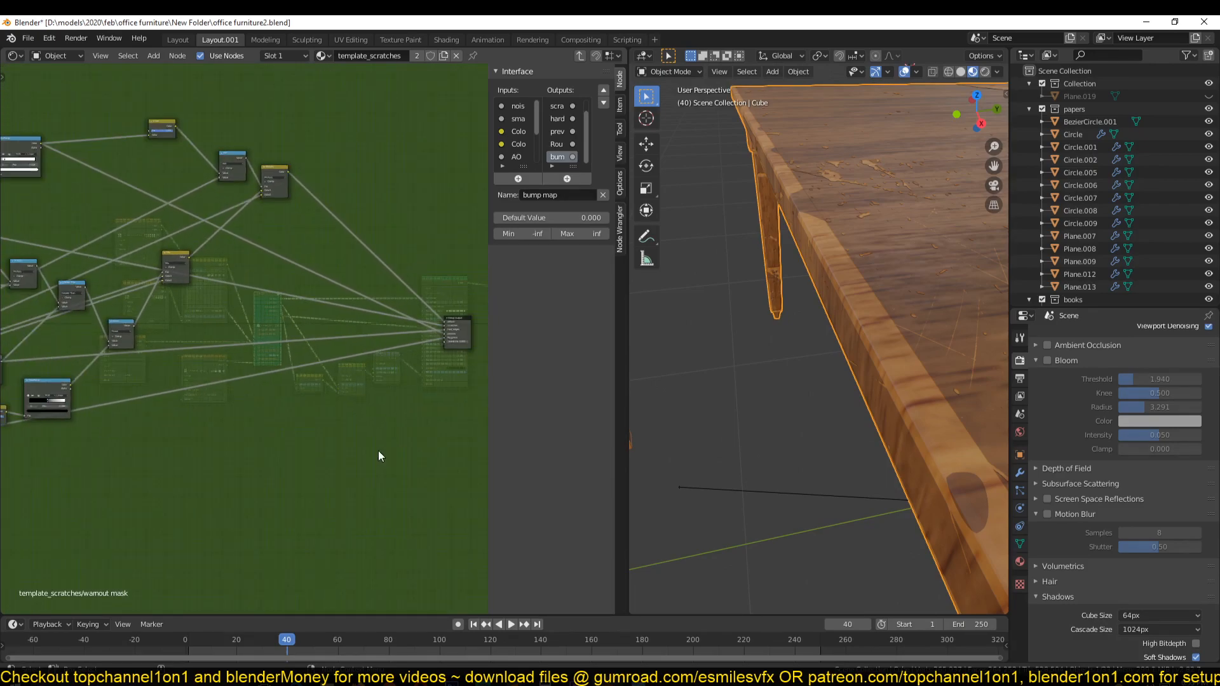
key(Tab)
scroll(356, 406, up, 5)
key(ctrl+s)
Make room before the Bump node and insert a duplicate of the Multiply node between the existing Multiply and the Bump
middle_drag(357, 407, 103, 409)
middle_drag(265, 424, 289, 444)
middle_drag(344, 397, 239, 395)
drag(292, 403, 329, 459)
drag(212, 435, 172, 368)
key(shift+d)
click(262, 435)
middle_drag(197, 457, 249, 460)
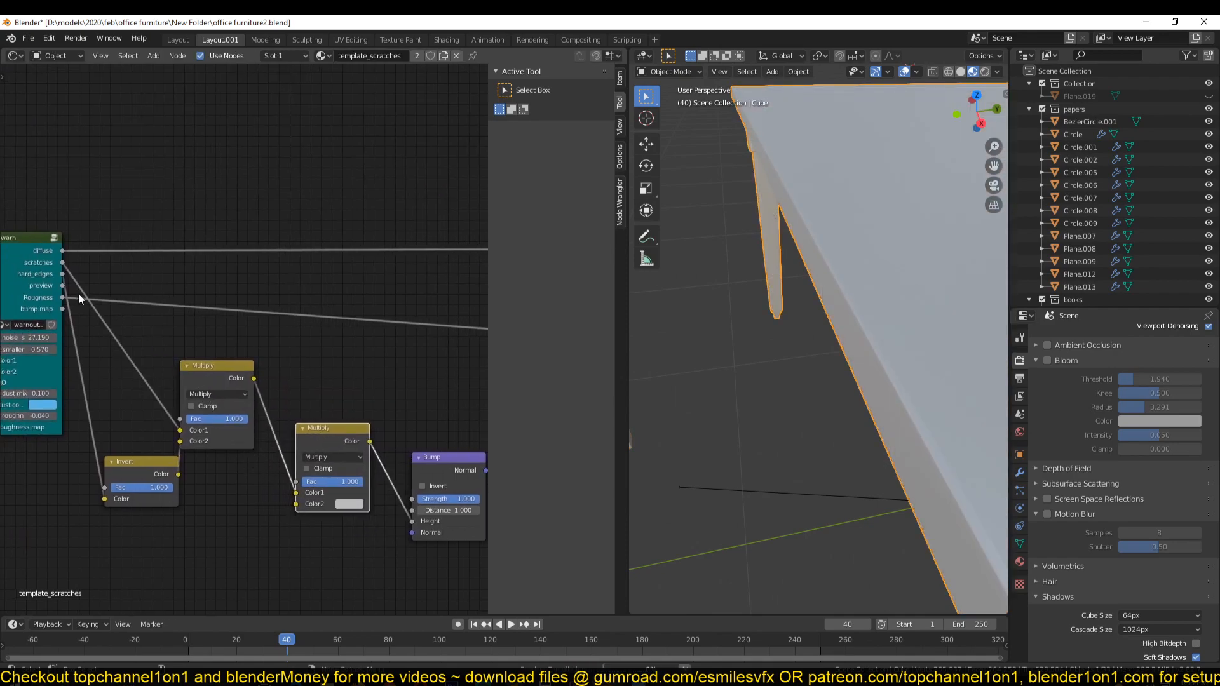
Connect the warn group's Roughness output to the second Multiply node's Color2 and check the table's surface
drag(63, 298, 297, 504)
click(327, 441)
middle_drag(329, 434, 222, 409)
middle_drag(755, 348, 1000, 420)
scroll(752, 339, down, 4)
Try Fac values of 0.017 and 0.001 on the second Multiply node
drag(243, 456, 193, 457)
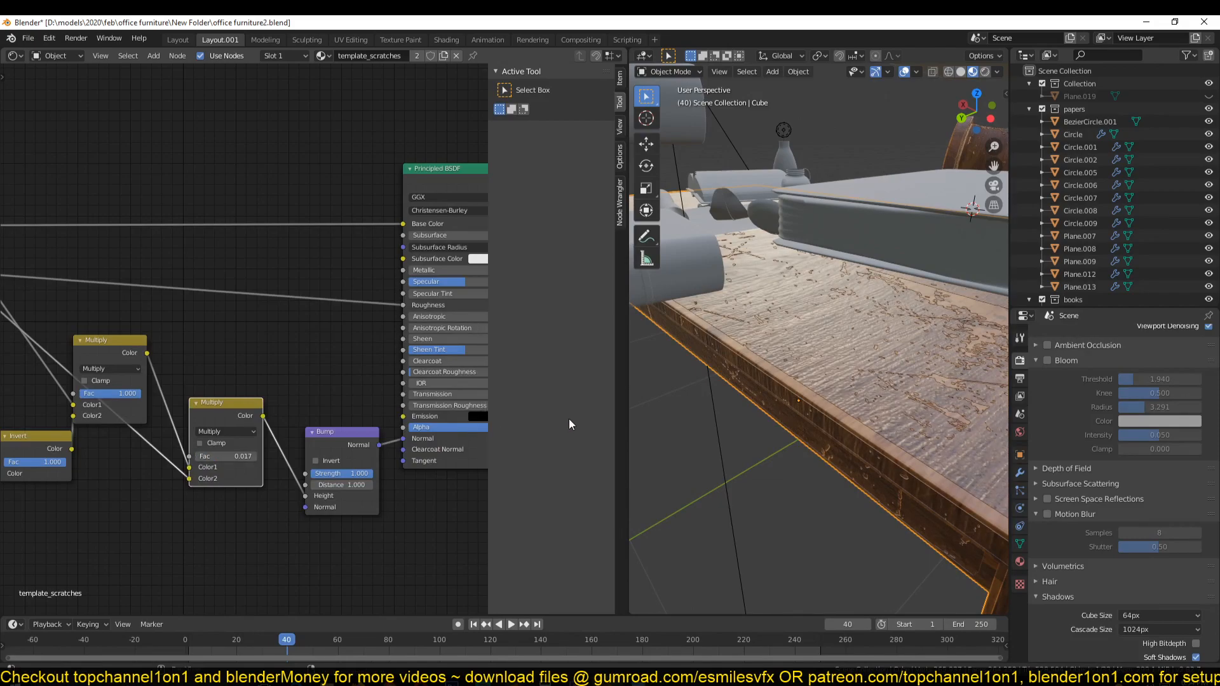
middle_drag(829, 382, 803, 388)
scroll(324, 478, up, 6)
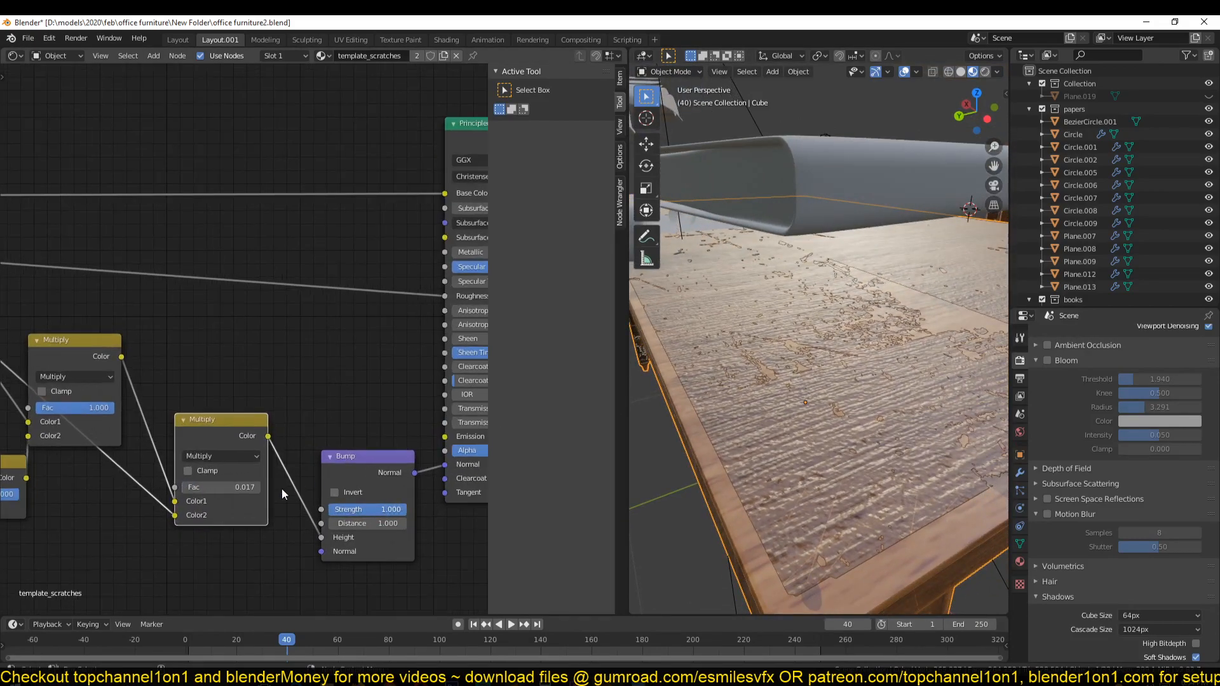
click(246, 524)
text(.001)
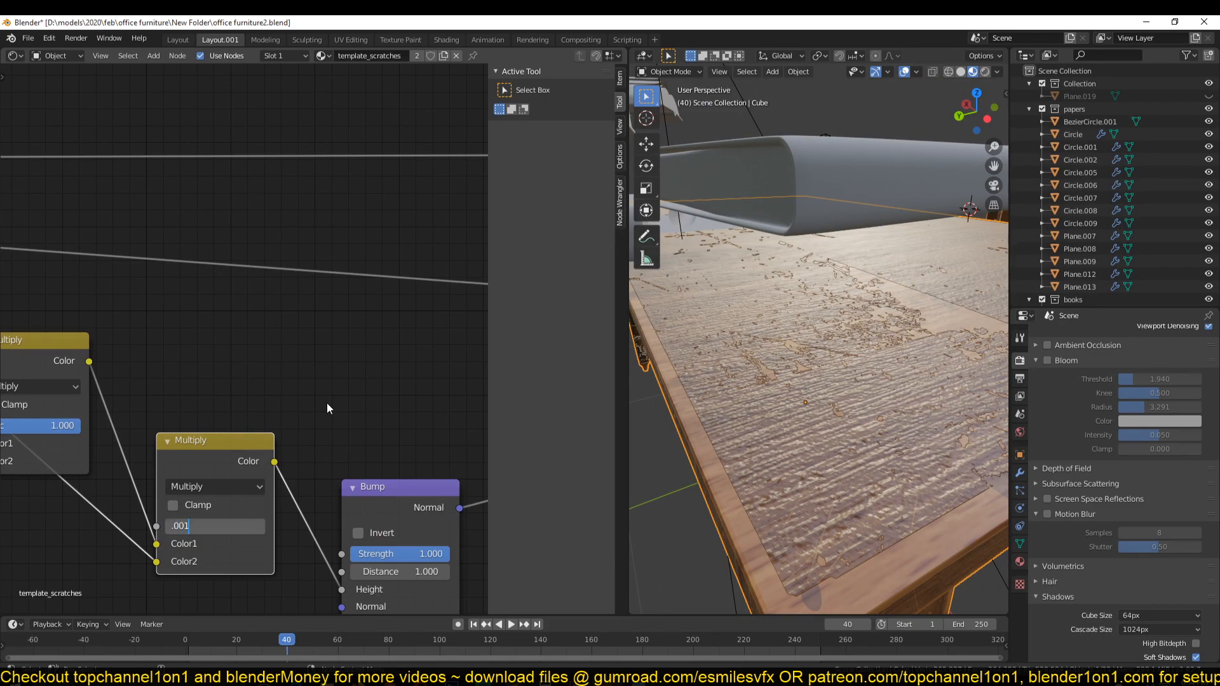
key(Return)
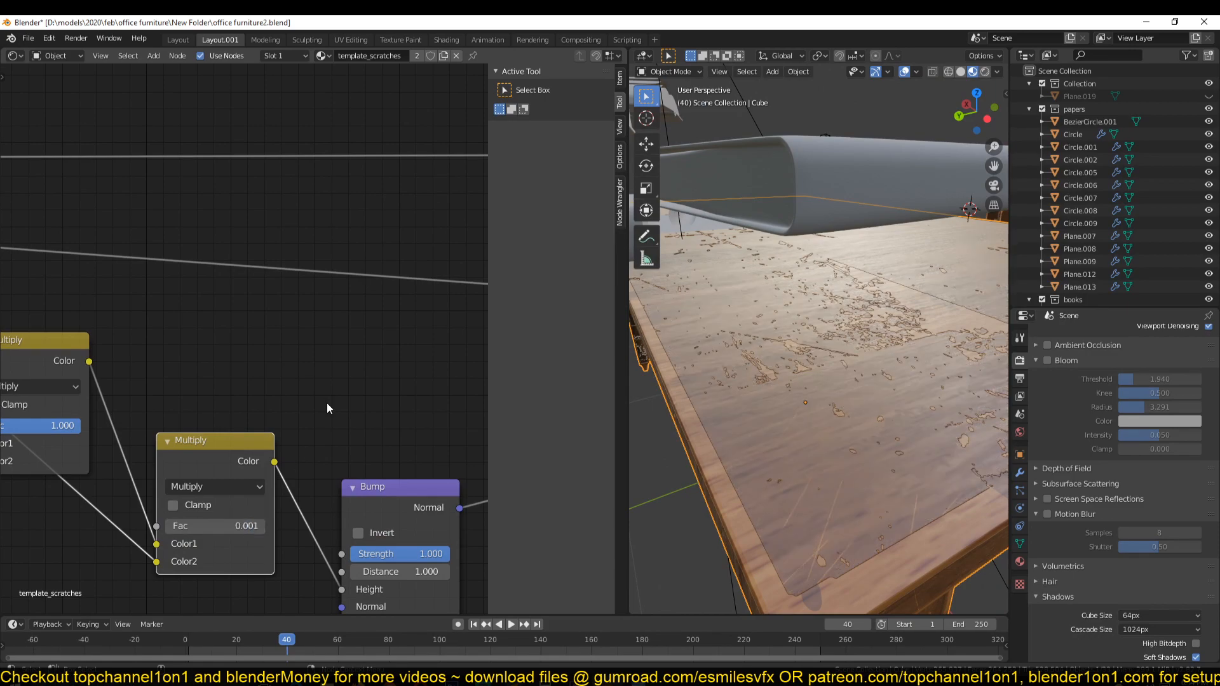
Set the second Multiply node's Fac to 0.005 and check the relief on the tabletop
double_click(247, 525)
key(BackSpace)
key(Return)
key(Return)
middle_drag(703, 392, 791, 401)
Lower the Bump node's Strength to 0.292, check the table and save the file
middle_drag(292, 509, 242, 459)
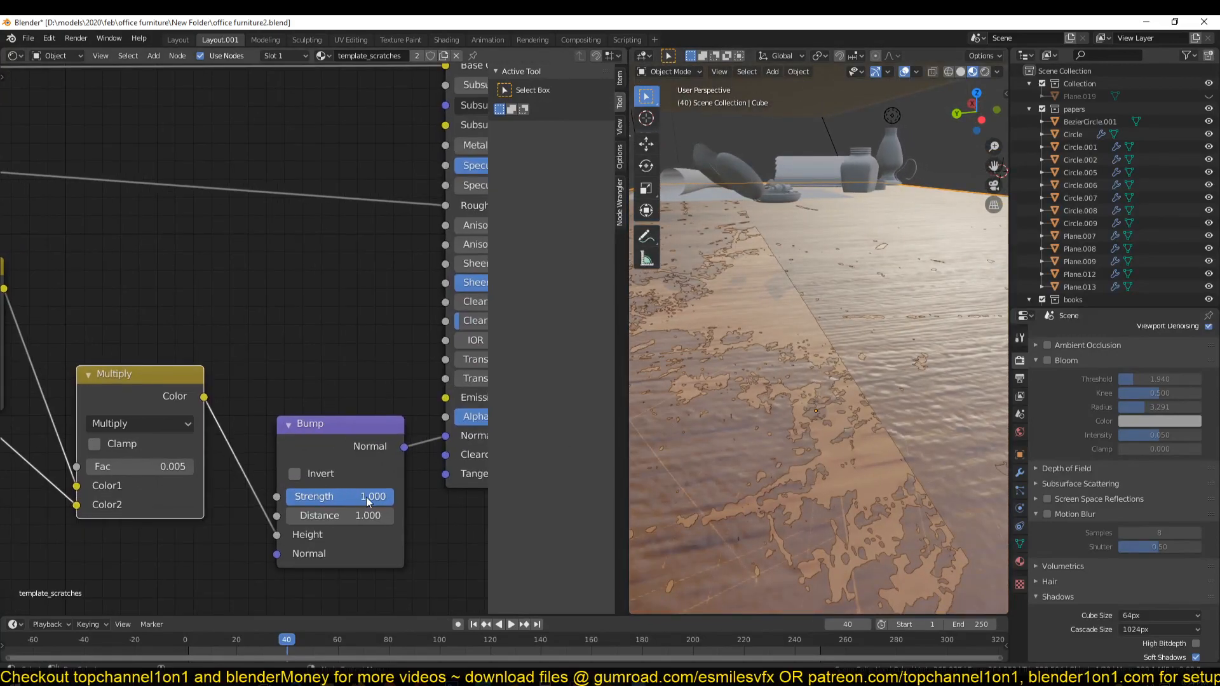
drag(382, 497, 311, 497)
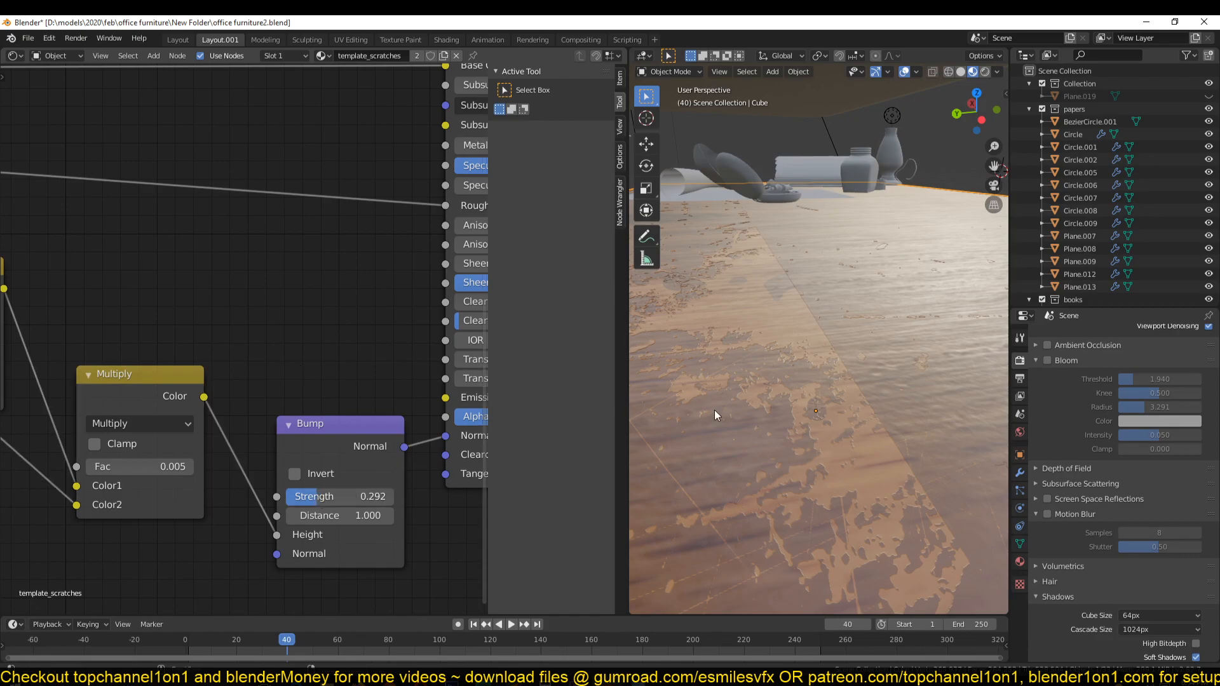
scroll(884, 436, down, 7)
scroll(903, 434, up, 3)
middle_drag(903, 434, 788, 425)
key(ctrl+s)
scroll(212, 449, down, 3)
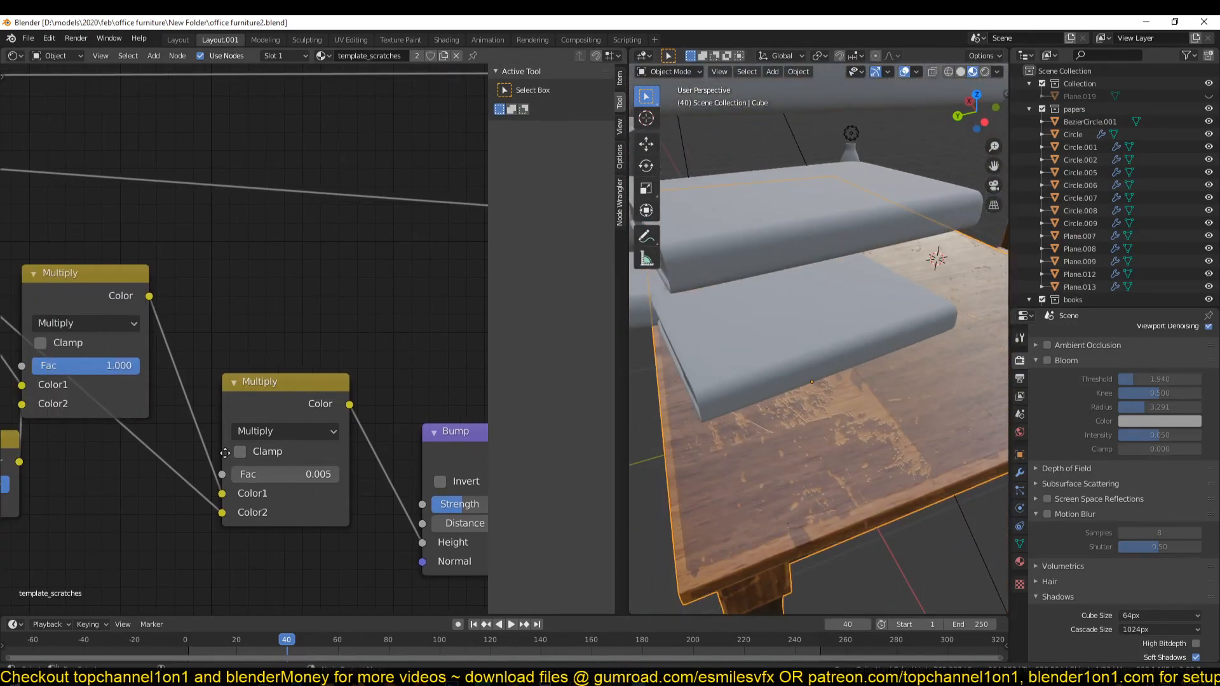
Set the warn group's roughness value to -0.240, check the tabletop's reflections and save the file
middle_drag(226, 447, 344, 434)
scroll(344, 435, down, 3)
scroll(265, 457, up, 4)
middle_drag(258, 446, 267, 411)
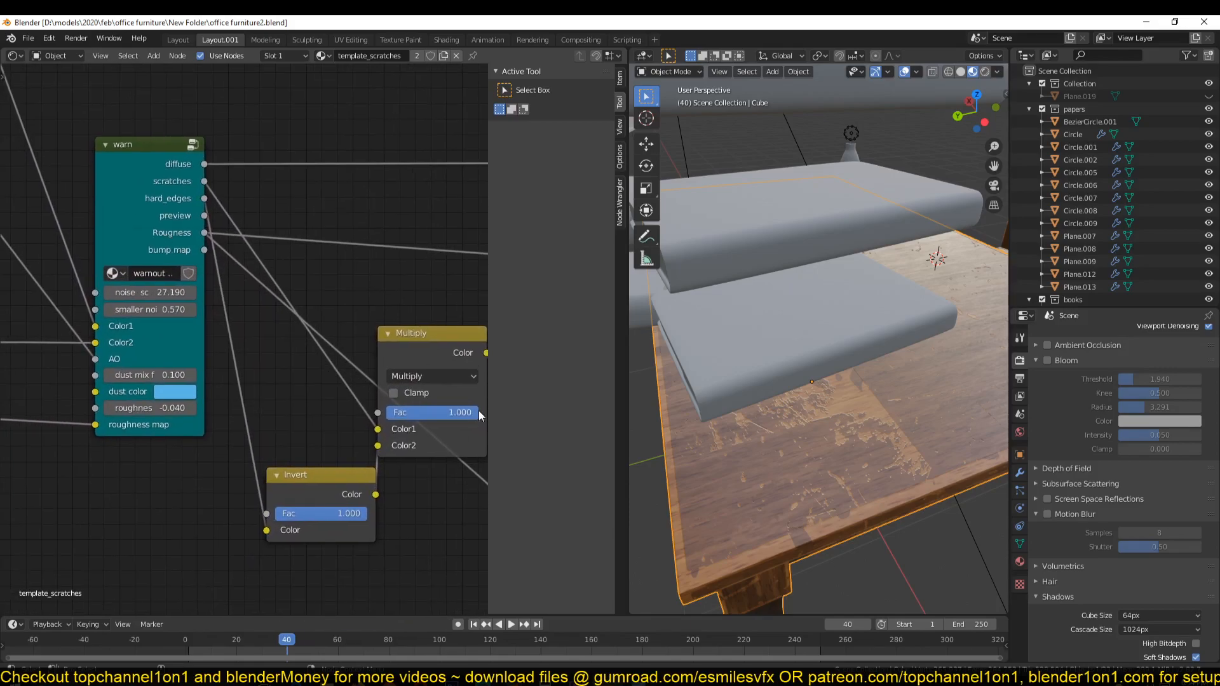
scroll(753, 402, up, 5)
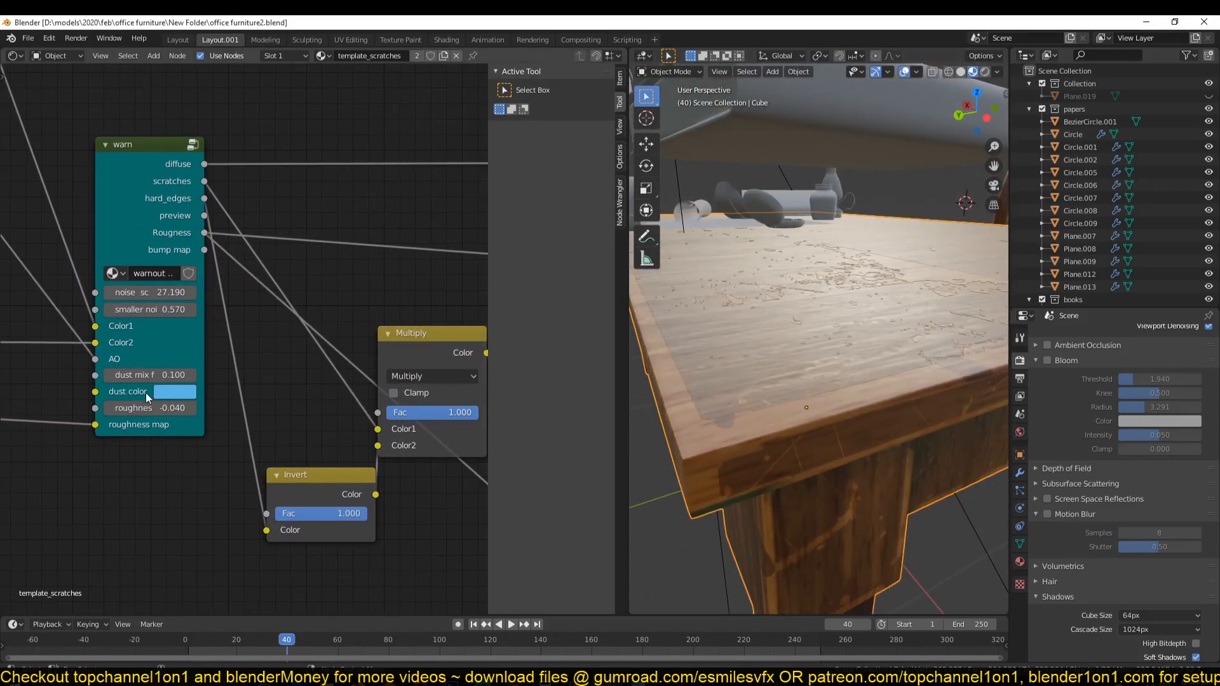
mouse_move(150, 408)
mouse_down()
mouse_move(160, 408)
mouse_move(143, 408)
mouse_up()
middle_drag(731, 330, 680, 343)
scroll(681, 343, up, 3)
key(ctrl+s)
scroll(758, 346, up, 3)
middle_drag(758, 345, 812, 389)
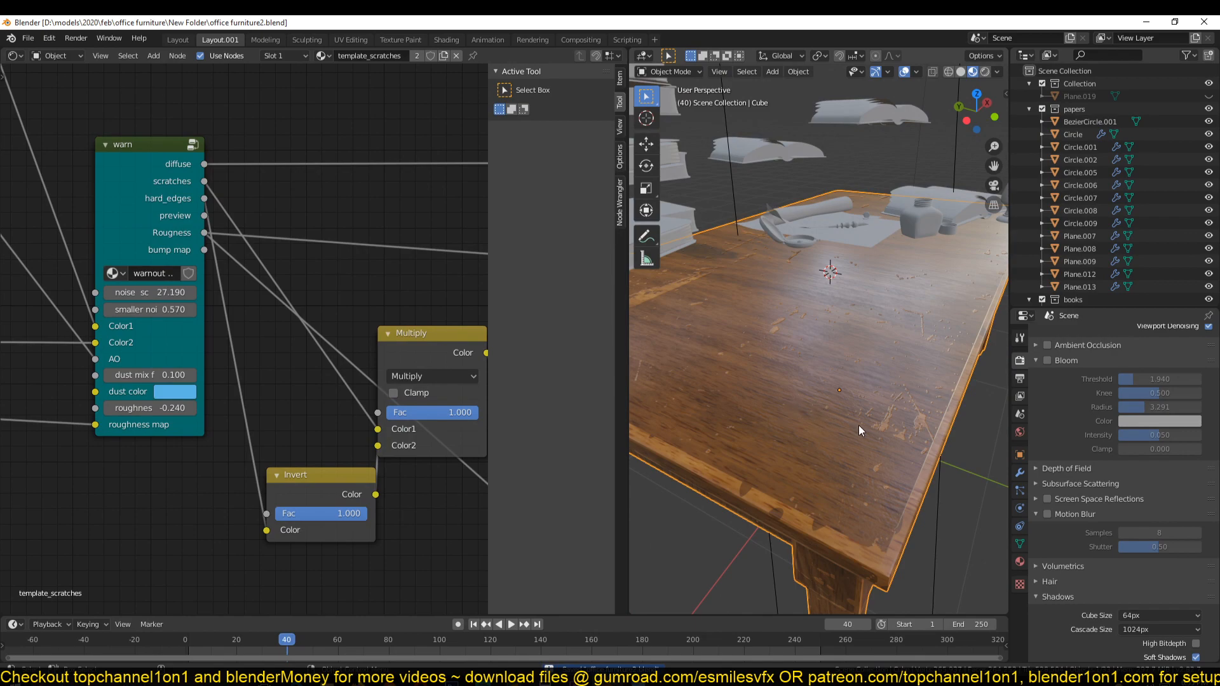
Examine the warn group's inputs and the image texture nodes that feed Color1, Color2, AO and roughness map
scroll(146, 382, up, 3)
middle_drag(127, 375, 191, 403)
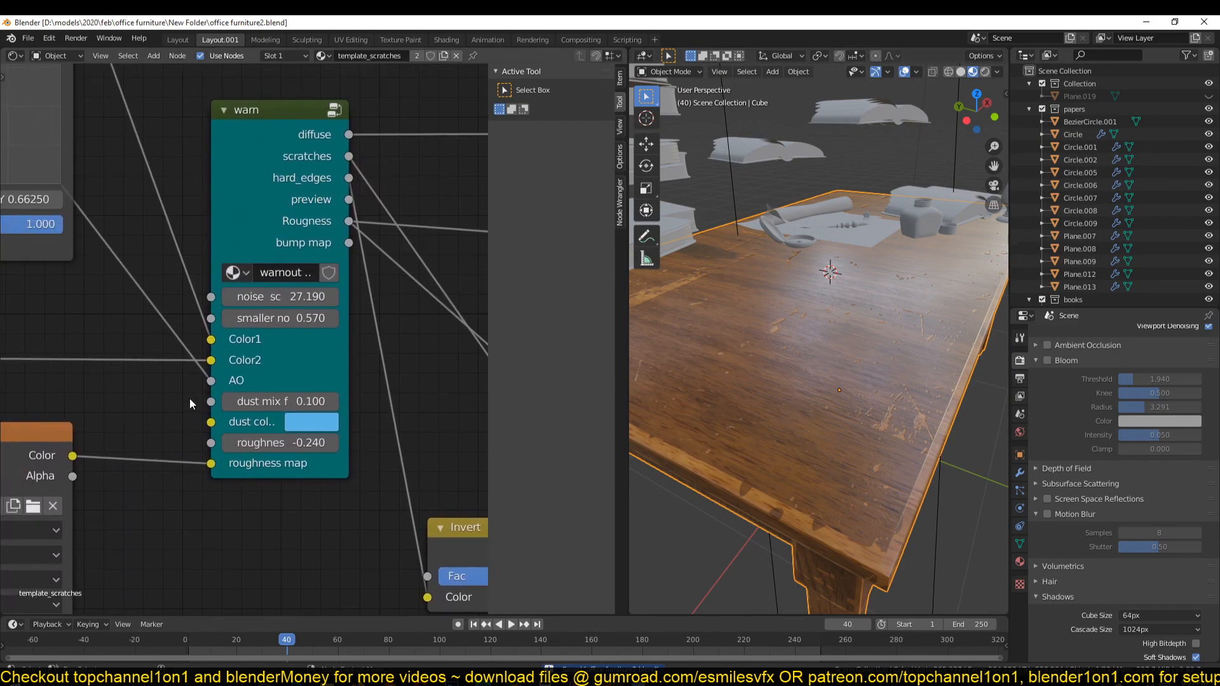
scroll(191, 404, down, 2)
middle_drag(204, 452, 282, 300)
scroll(350, 460, up, 3)
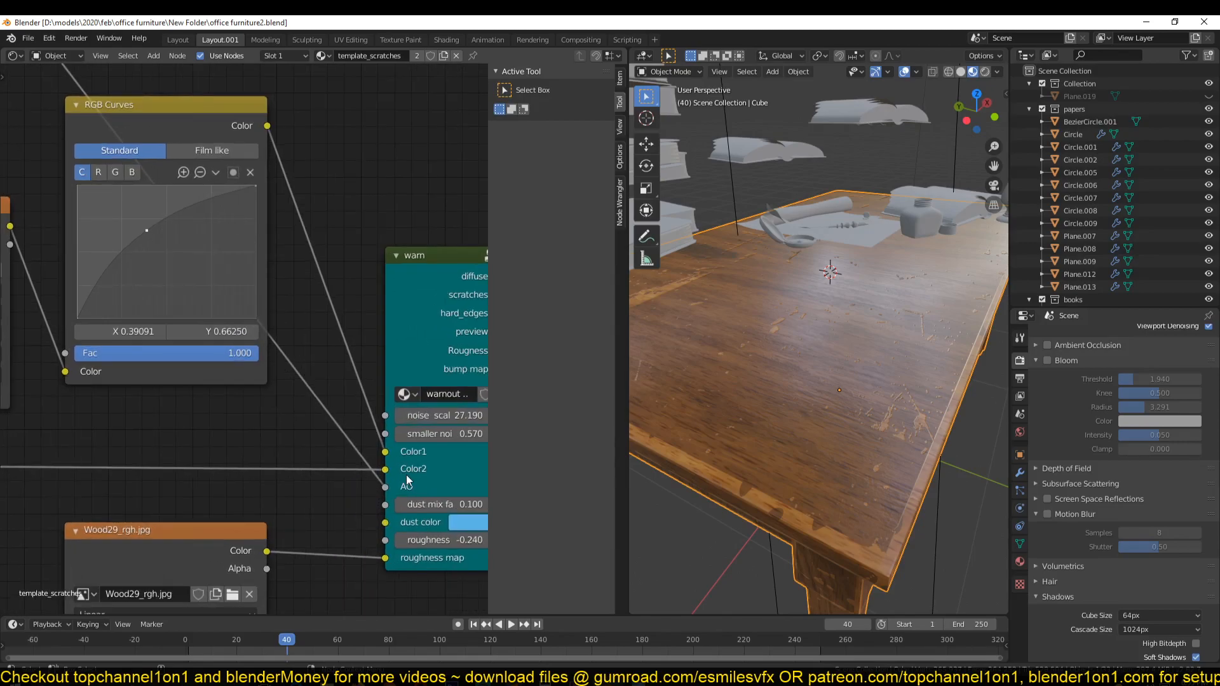
scroll(239, 456, down, 6)
middle_drag(134, 450, 230, 421)
click(101, 395)
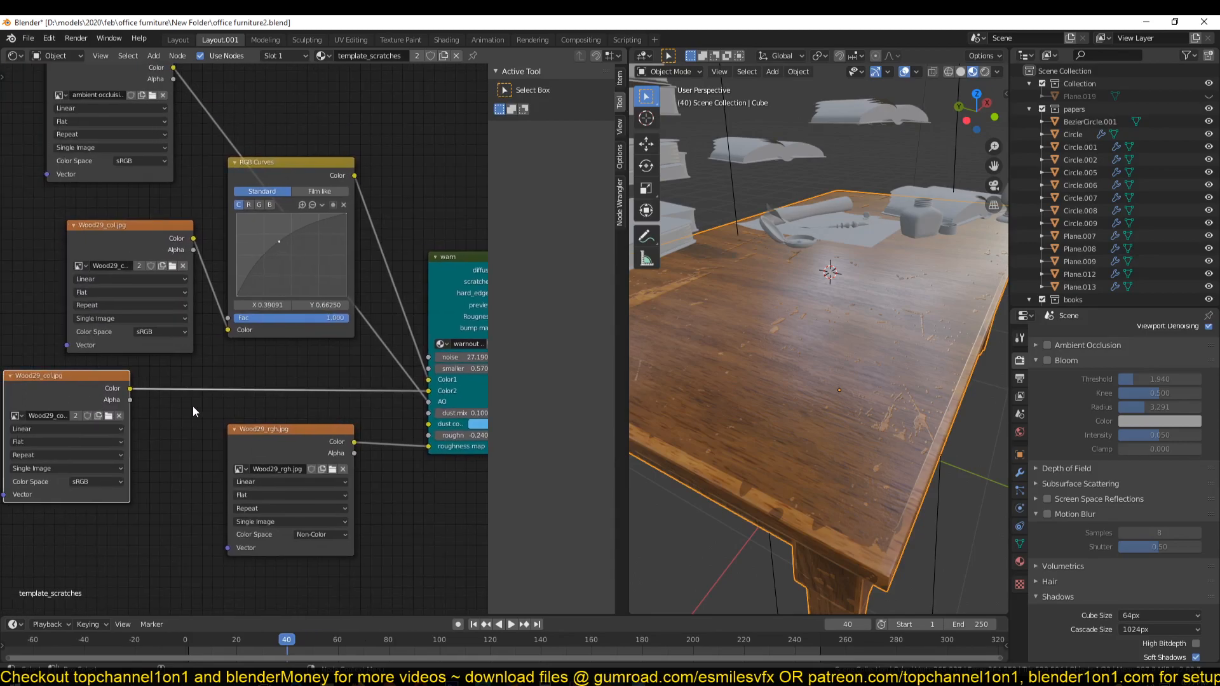
middle_drag(435, 414, 356, 411)
scroll(356, 410, up, 2)
drag(335, 413, 354, 415)
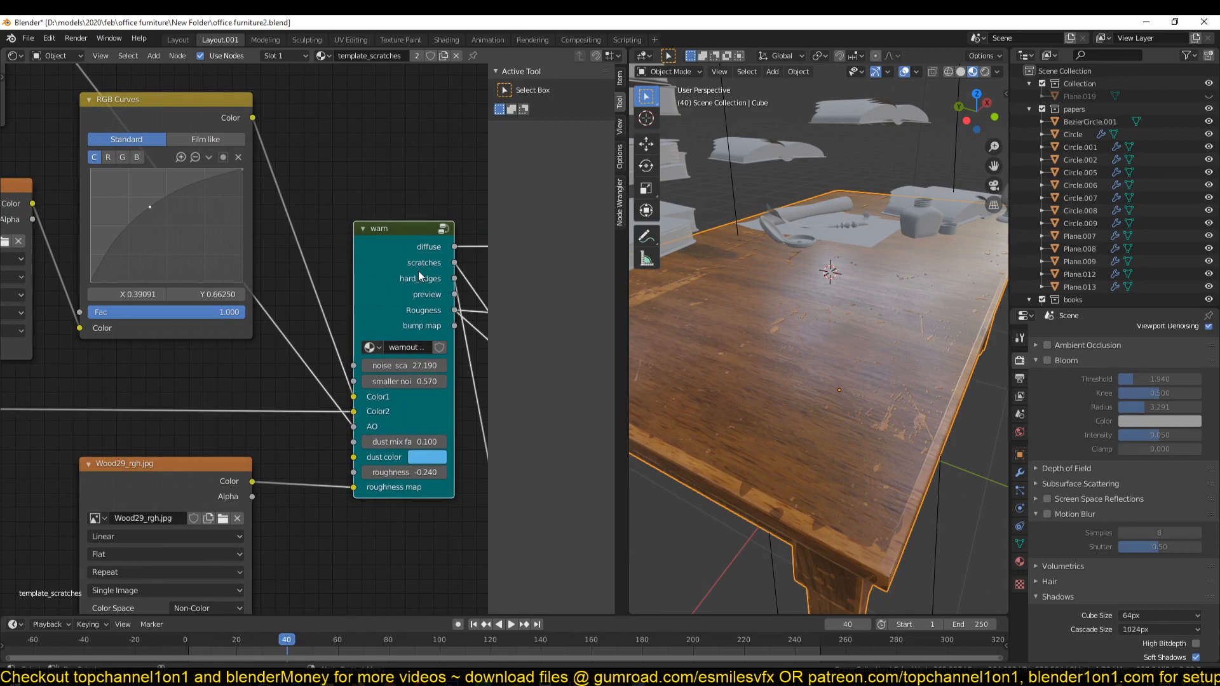
Open the warn group for editing and show the interface settings of its Group Input node
click(621, 153)
key(Tab)
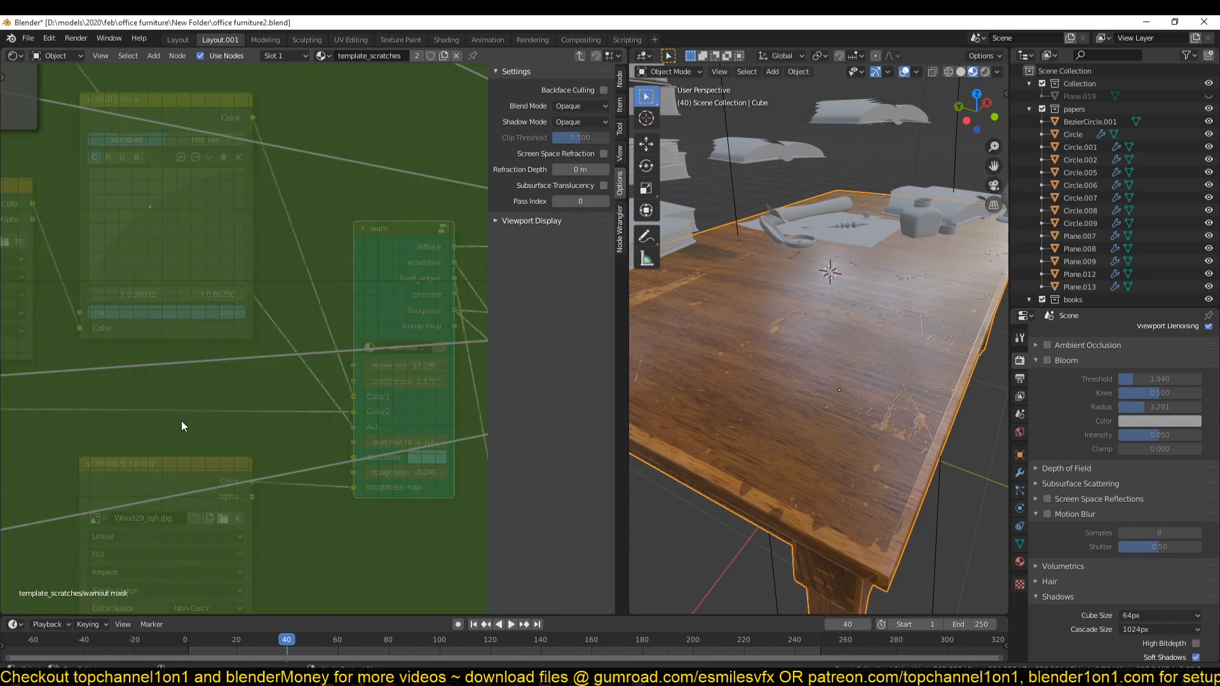
scroll(182, 420, down, 5)
scroll(292, 393, up, 6)
middle_drag(292, 393, 263, 452)
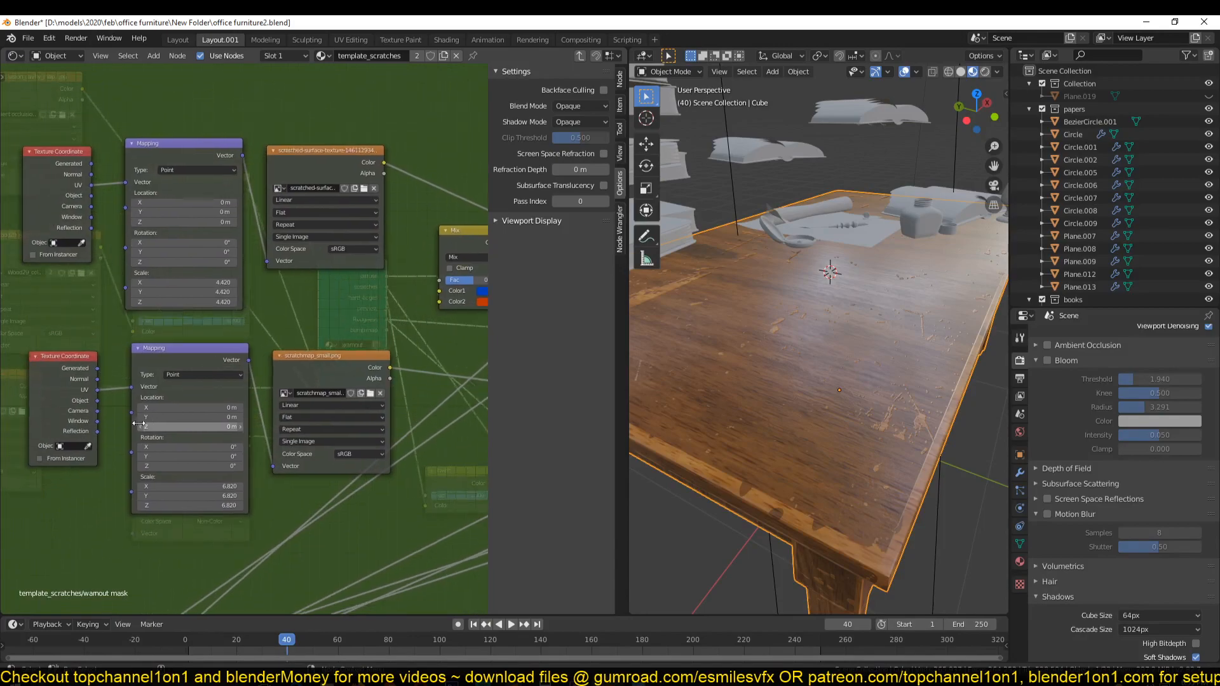
scroll(244, 359, down, 3)
middle_drag(248, 357, 291, 198)
middle_drag(150, 401, 248, 280)
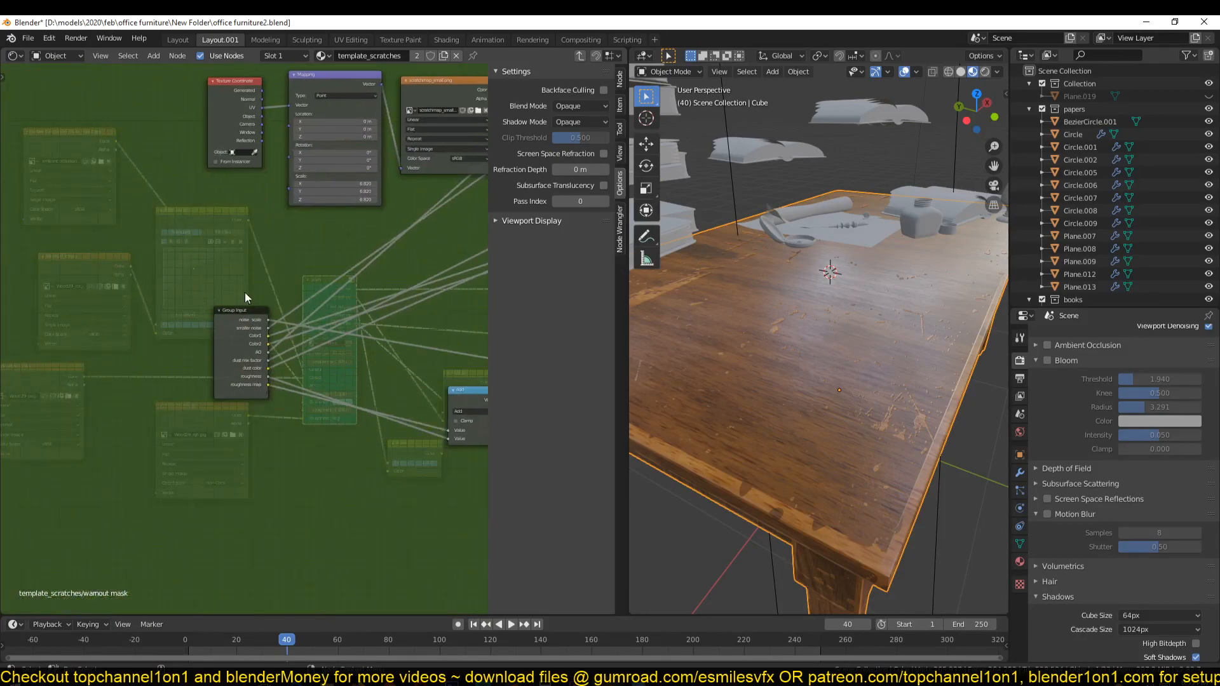
scroll(248, 328, up, 5)
click(243, 325)
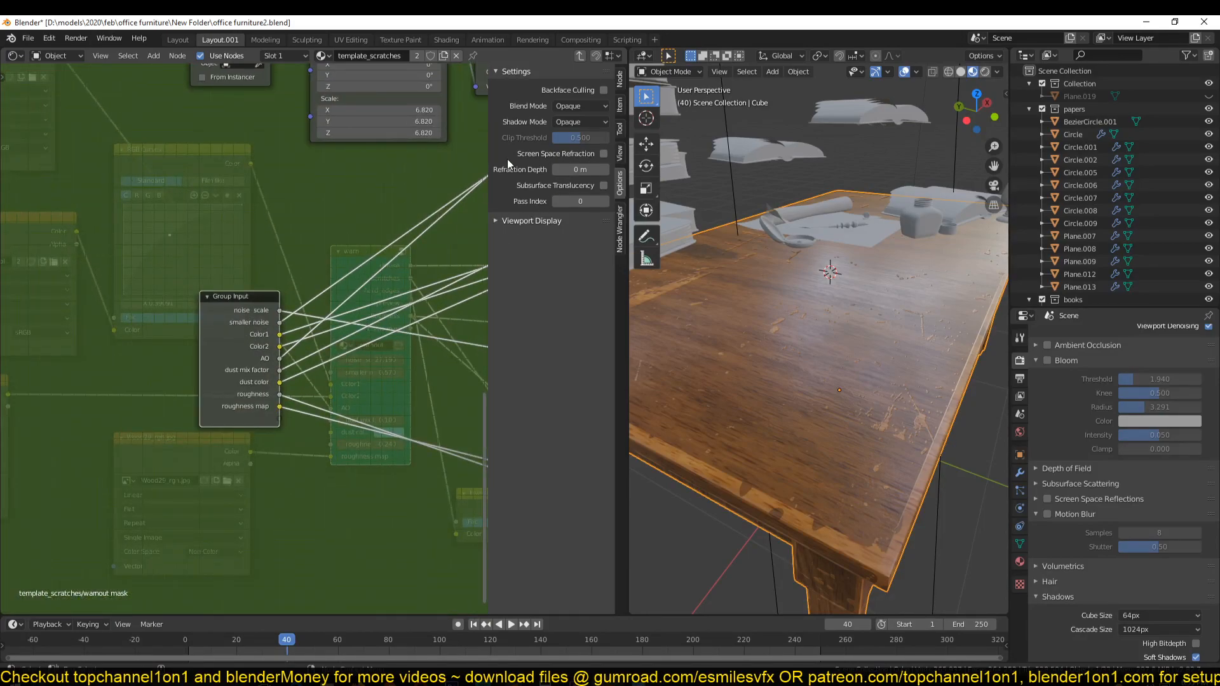
click(620, 81)
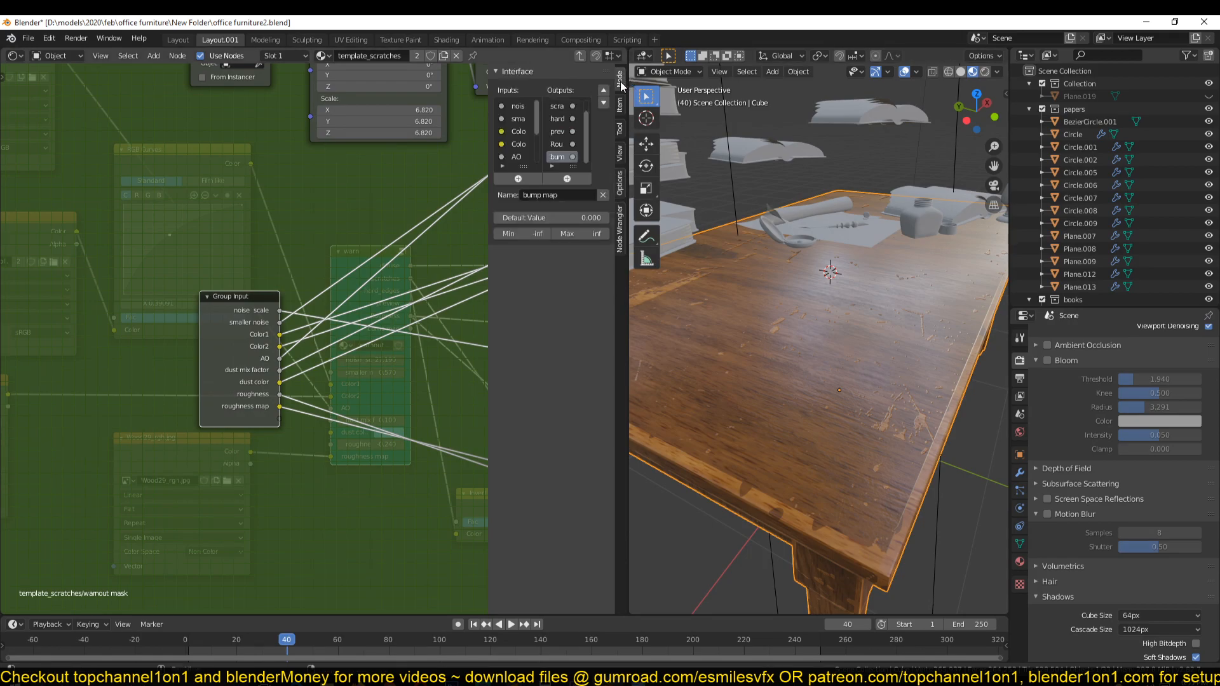
Rename the group inputs Color1 to texture and Color2 to paint, and leave the group
click(520, 133)
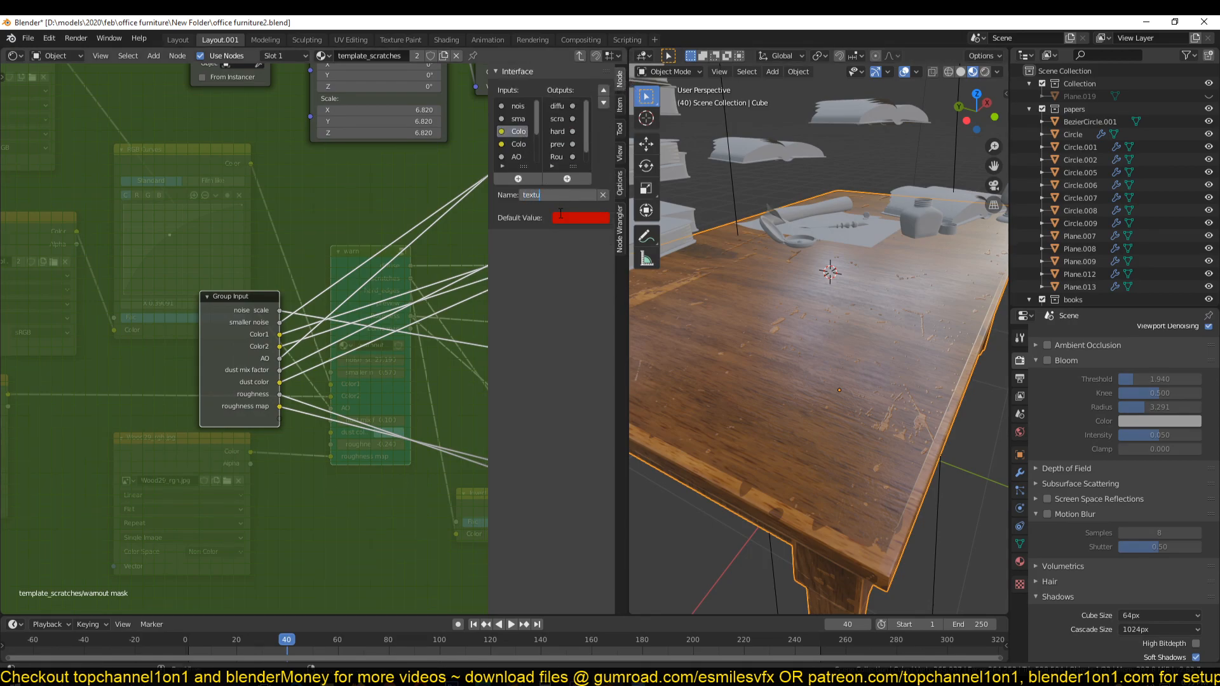
text(texture)
key(Return)
click(519, 144)
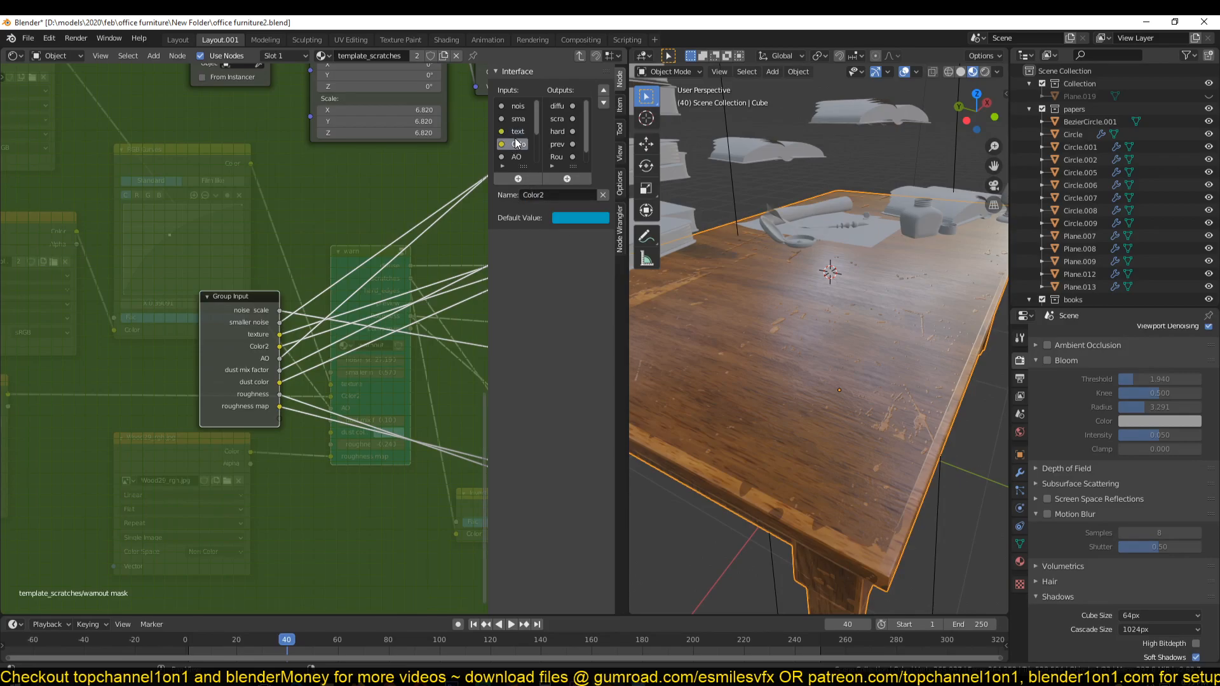
double_click(559, 194)
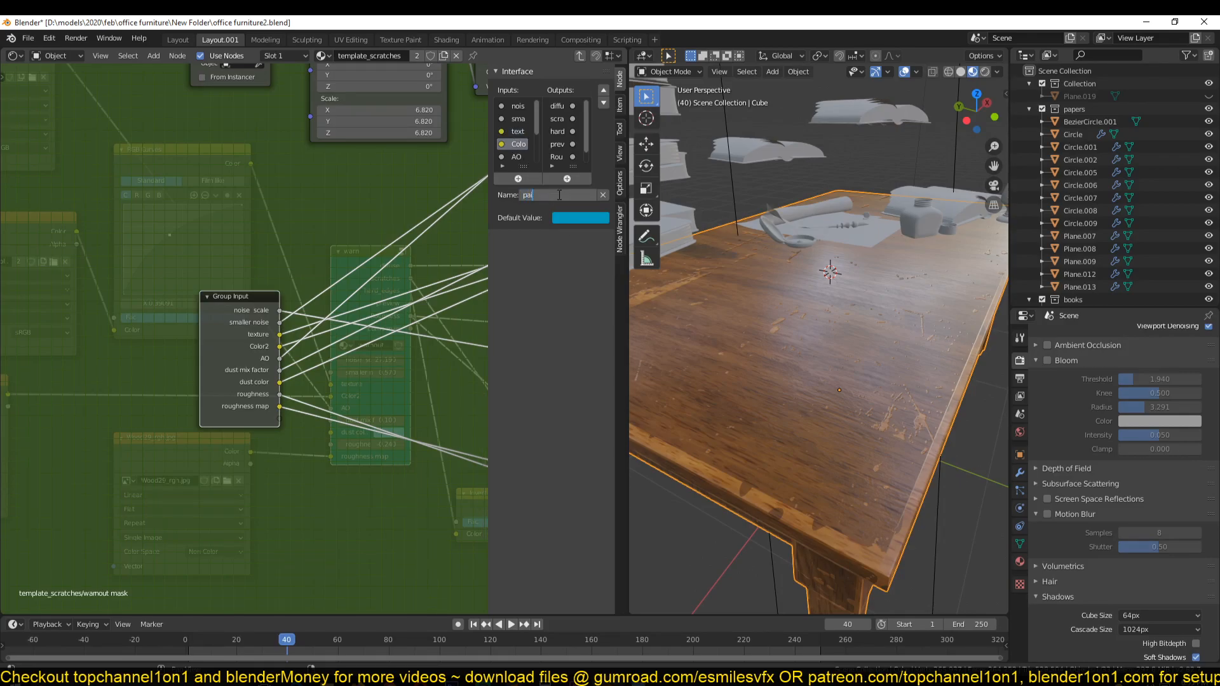
key(Return)
key(Tab)
Save the file and move the Wood29 colour texture's link from the warn group's paint input to its texture input
scroll(251, 292, down, 4)
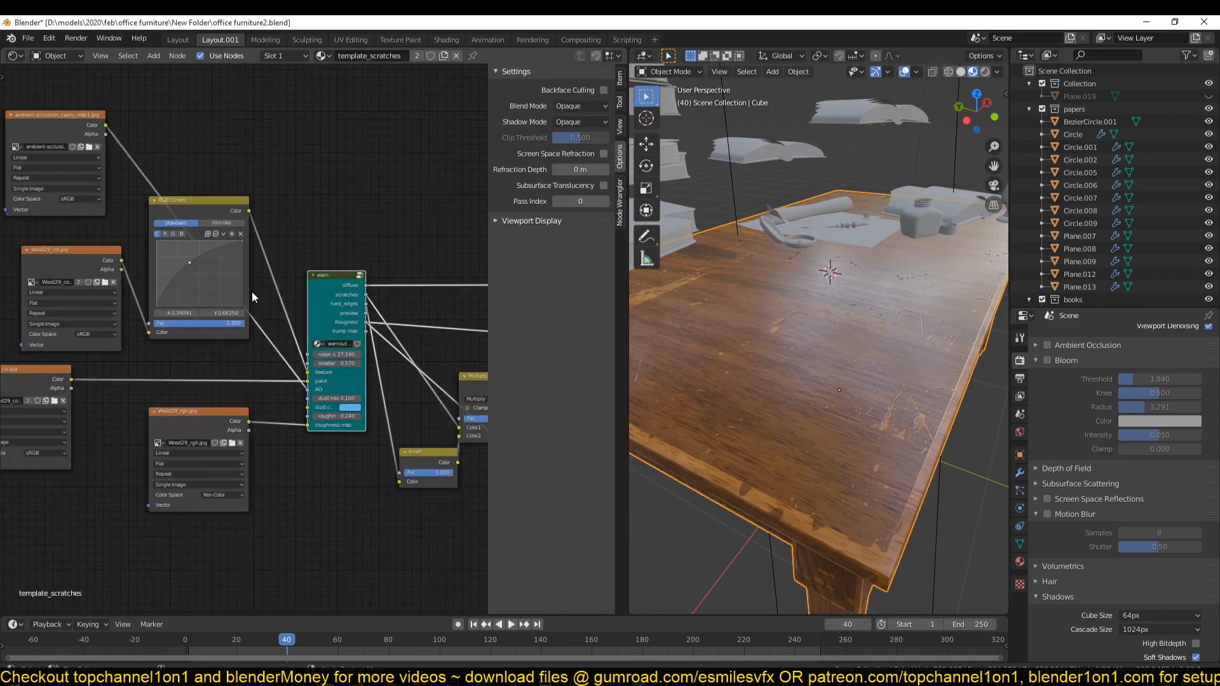
middle_drag(252, 292, 211, 276)
scroll(207, 281, up, 7)
key(ctrl+s)
scroll(293, 419, down, 6)
middle_drag(319, 445, 406, 463)
scroll(405, 461, up, 6)
middle_drag(195, 382, 129, 354)
mouse_move(300, 366)
mouse_down()
mouse_move(268, 373)
mouse_move(300, 350)
mouse_up()
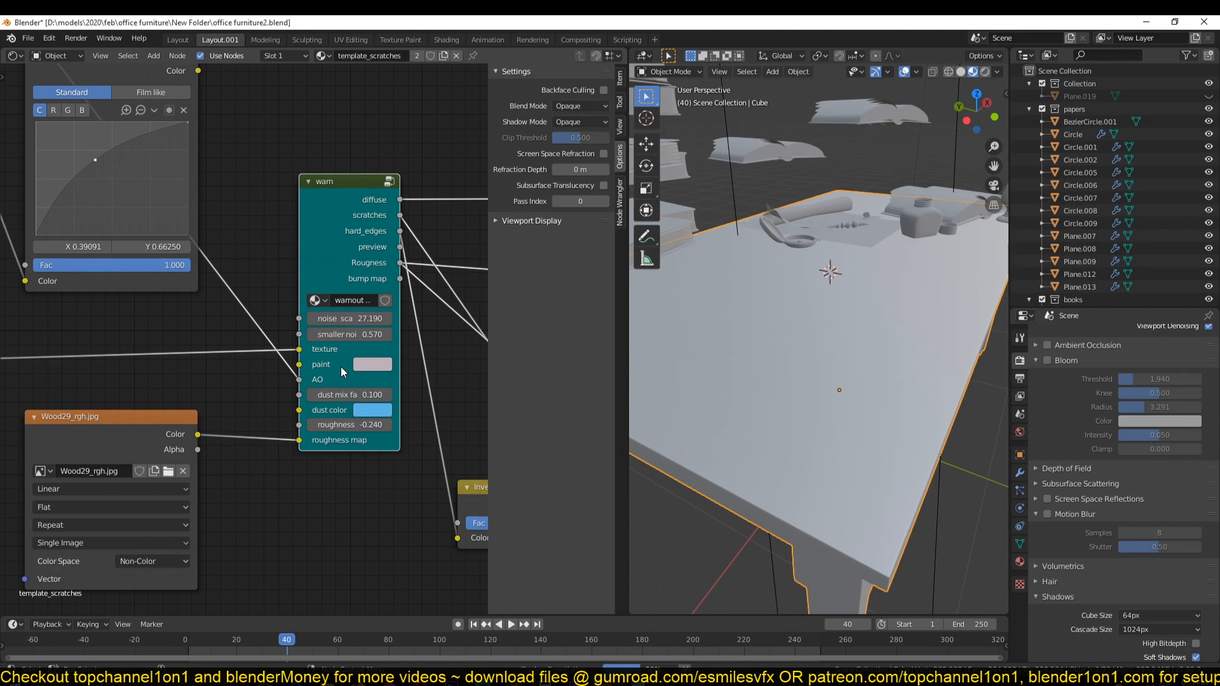
Brighten the warn group's paint colour to near white and check the whole table
middle_drag(761, 357, 737, 341)
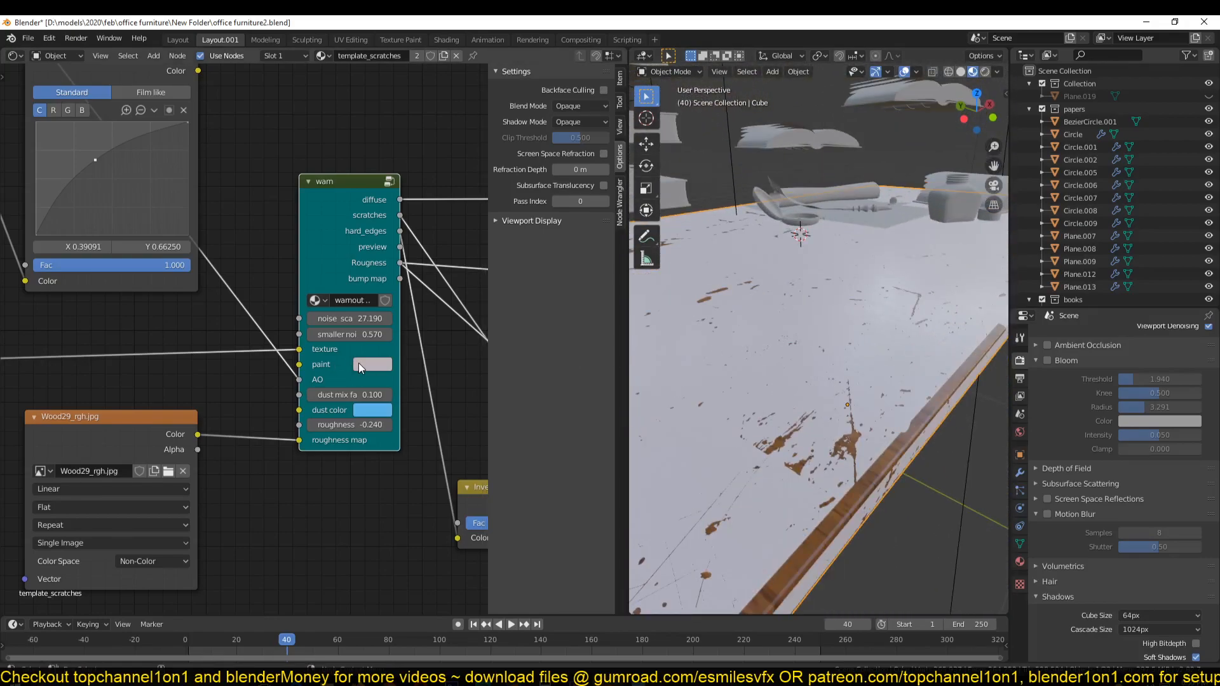
click(366, 364)
click(413, 215)
drag(414, 215, 412, 235)
drag(478, 184, 477, 156)
mouse_move(410, 245)
mouse_down()
mouse_move(400, 258)
mouse_move(390, 243)
mouse_move(400, 251)
mouse_move(430, 236)
mouse_move(432, 178)
mouse_move(414, 206)
mouse_up()
scroll(700, 277, down, 6)
middle_drag(700, 277, 738, 280)
scroll(387, 284, up, 2)
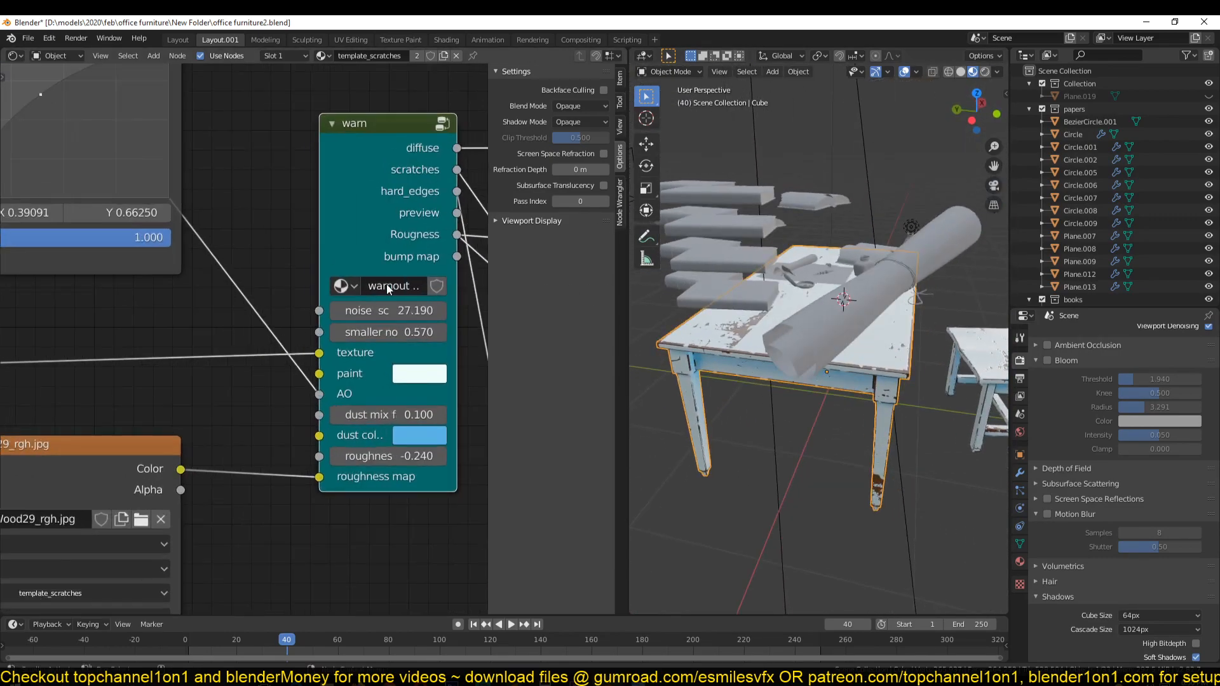
Set the paint colour to cream with H 0.125, S 0.171 and V 1.000, check the table and save the file
click(413, 372)
drag(478, 155, 467, 170)
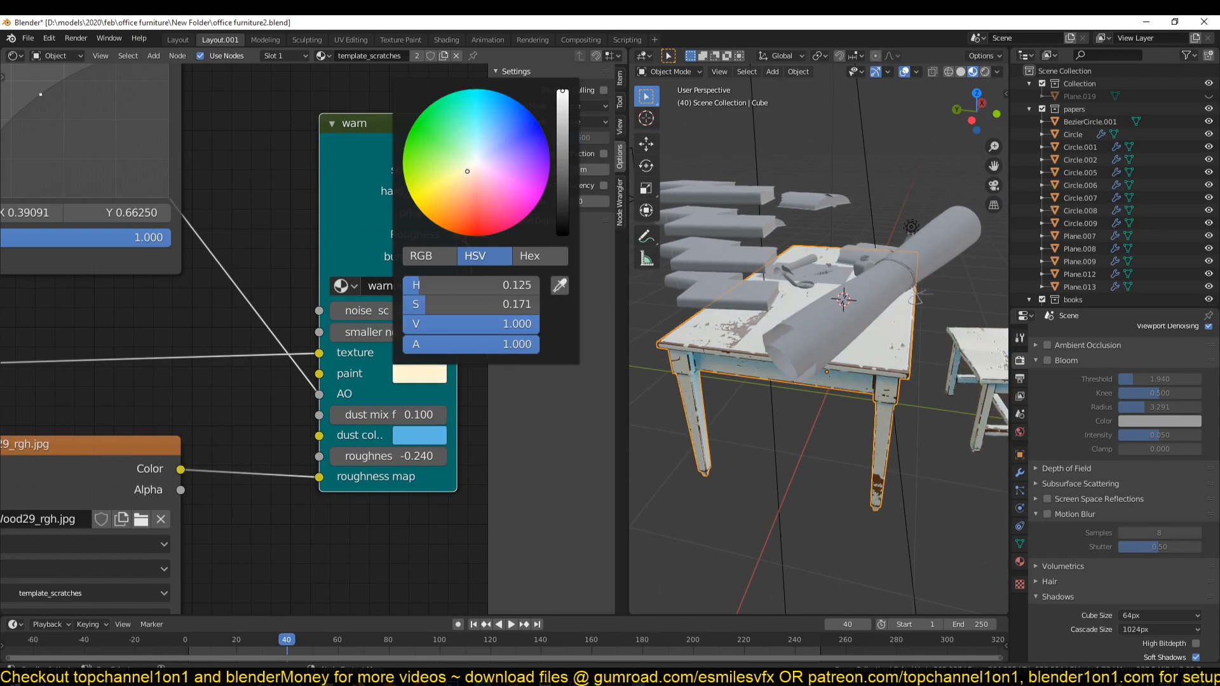
middle_drag(876, 292, 702, 364)
scroll(789, 345, up, 3)
key(ctrl+s)
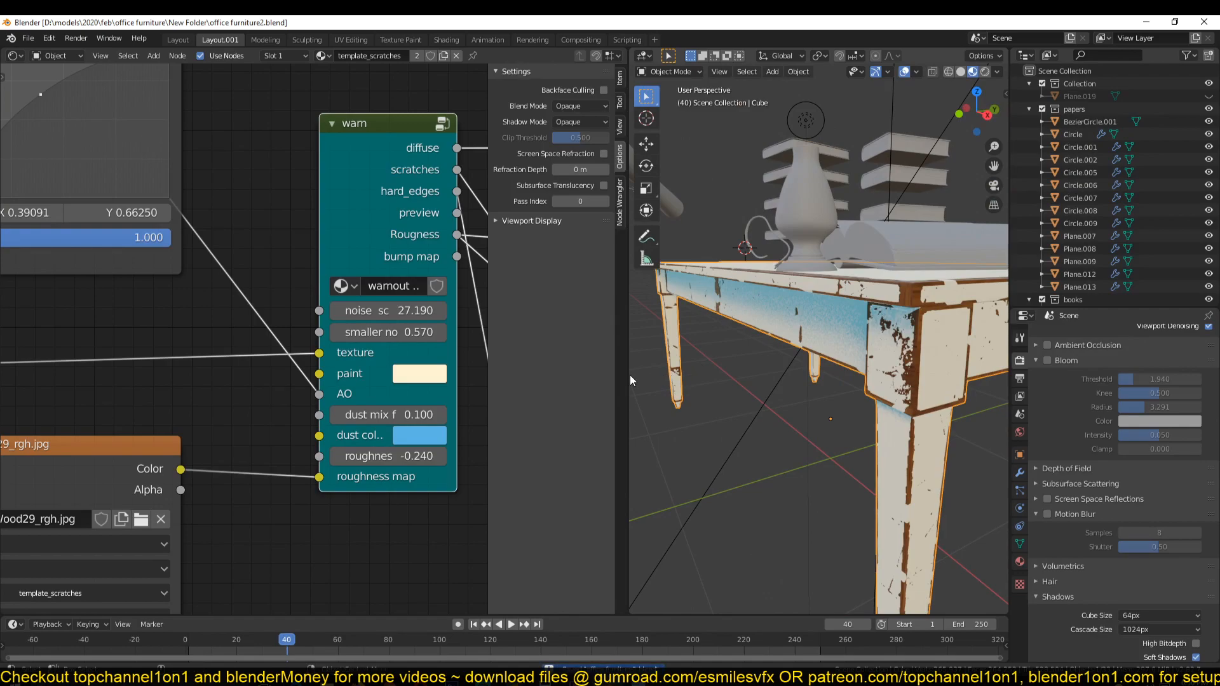
Lower the warn group's dust mix factor to 0 and set its dust color to dark brown
drag(405, 416, 381, 416)
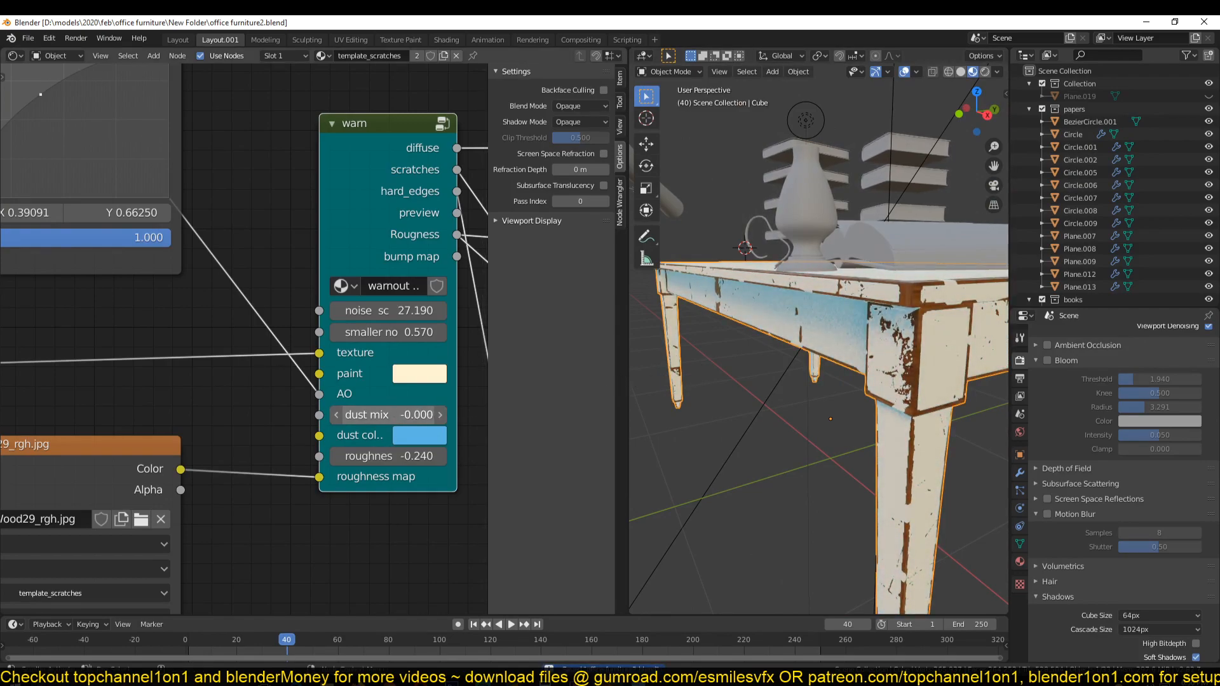
click(410, 435)
drag(563, 170, 567, 253)
middle_drag(791, 296, 794, 321)
click(418, 436)
drag(486, 224, 436, 259)
drag(563, 257, 563, 267)
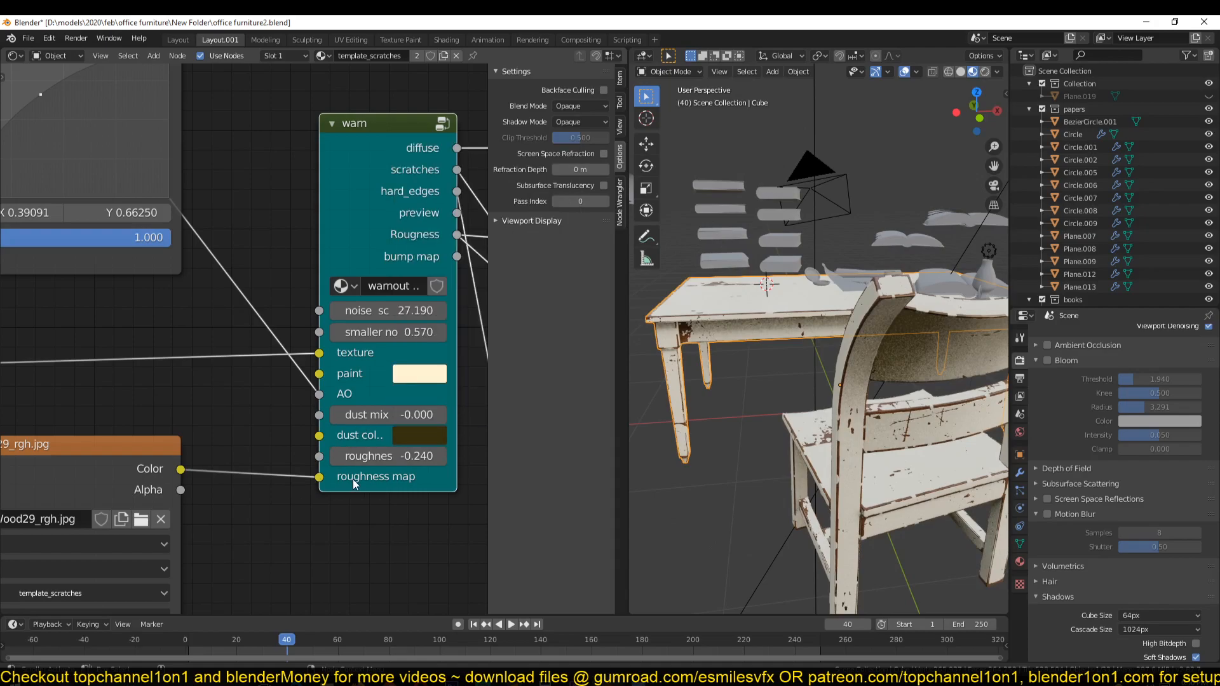
Set the warn group's dust mix factor to -0.090, check the table and chair, and save the file
drag(412, 415, 394, 415)
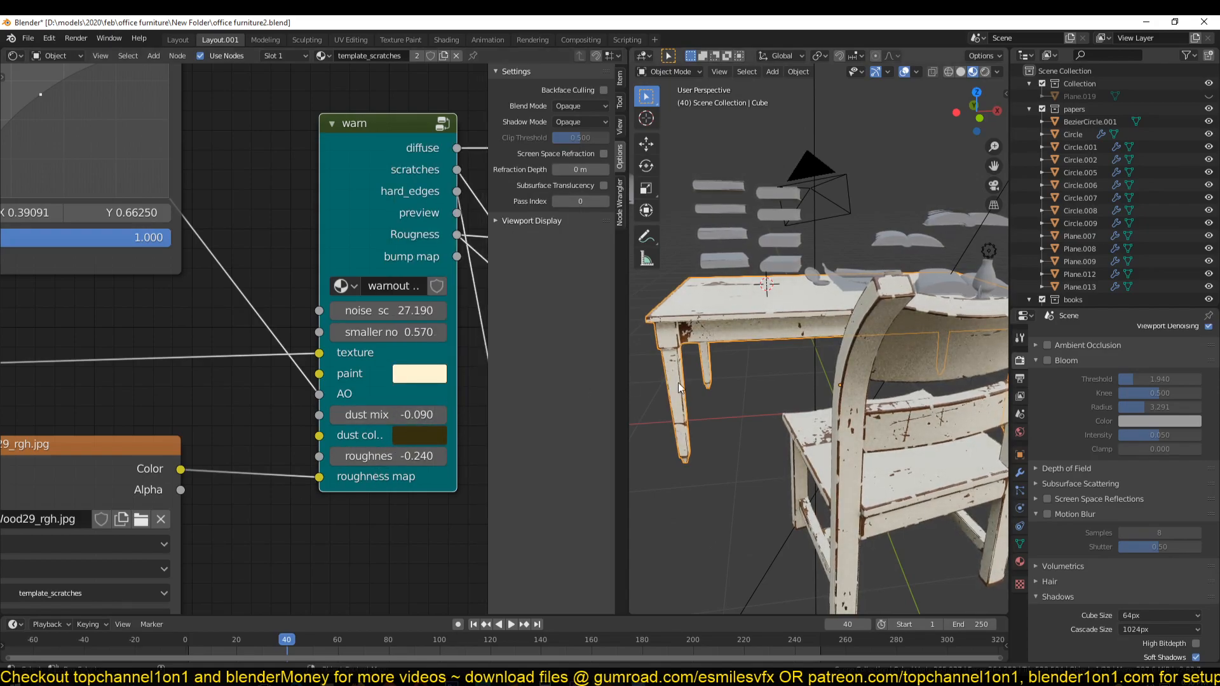
middle_drag(708, 396, 676, 408)
key(ctrl+s)
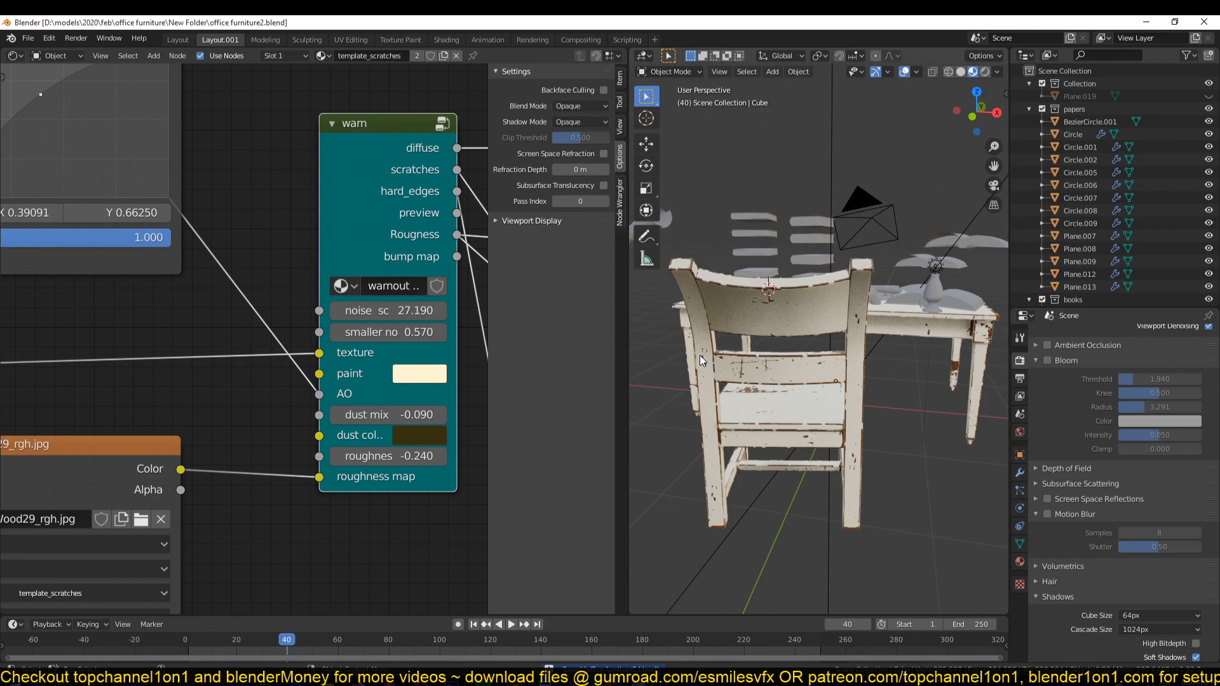
Inspect the painted chair and desk from above and up close, and save the file
middle_drag(757, 329, 749, 380)
scroll(699, 389, down, 2)
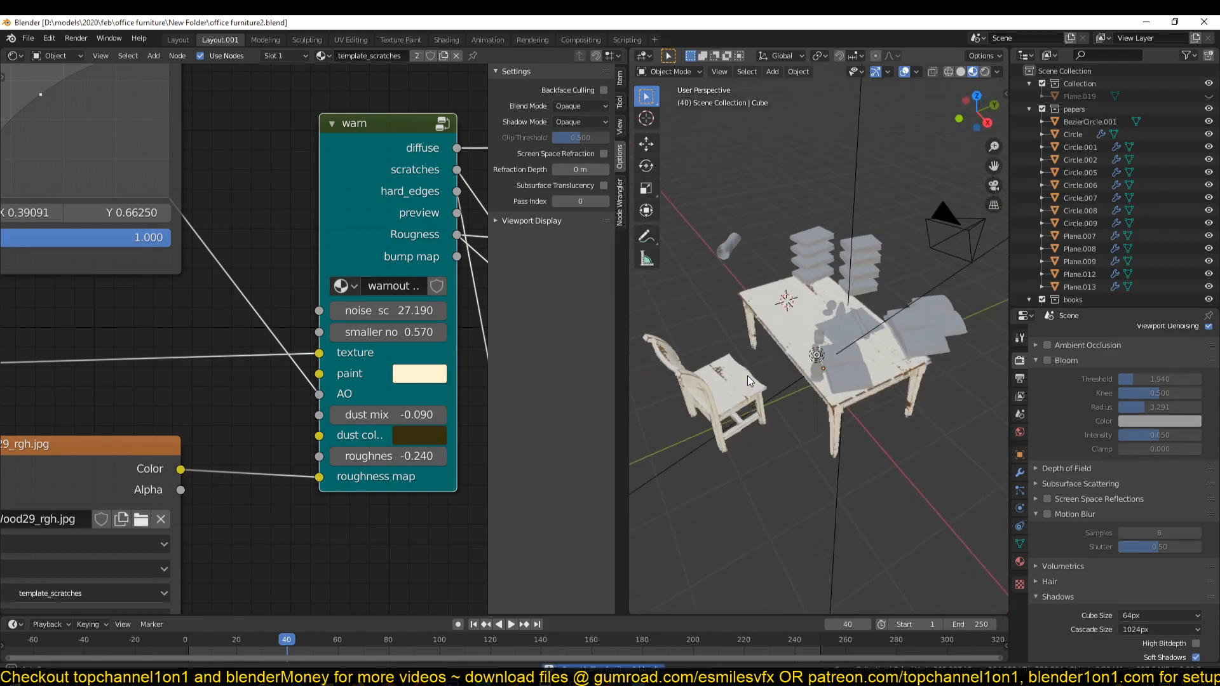
scroll(735, 353, up, 2)
click(838, 364)
scroll(329, 339, down, 2)
scroll(278, 356, down, 3)
middle_drag(328, 339, 298, 350)
key(ctrl+s)
scroll(277, 355, down, 4)
middle_drag(987, 284, 836, 277)
scroll(890, 312, up, 4)
scroll(348, 338, up, 2)
Delete the Wood29 colour texture and RGB Curves nodes that no longer feed the warn group, and save the file
click(300, 313)
scroll(154, 288, down, 4)
middle_drag(153, 288, 311, 304)
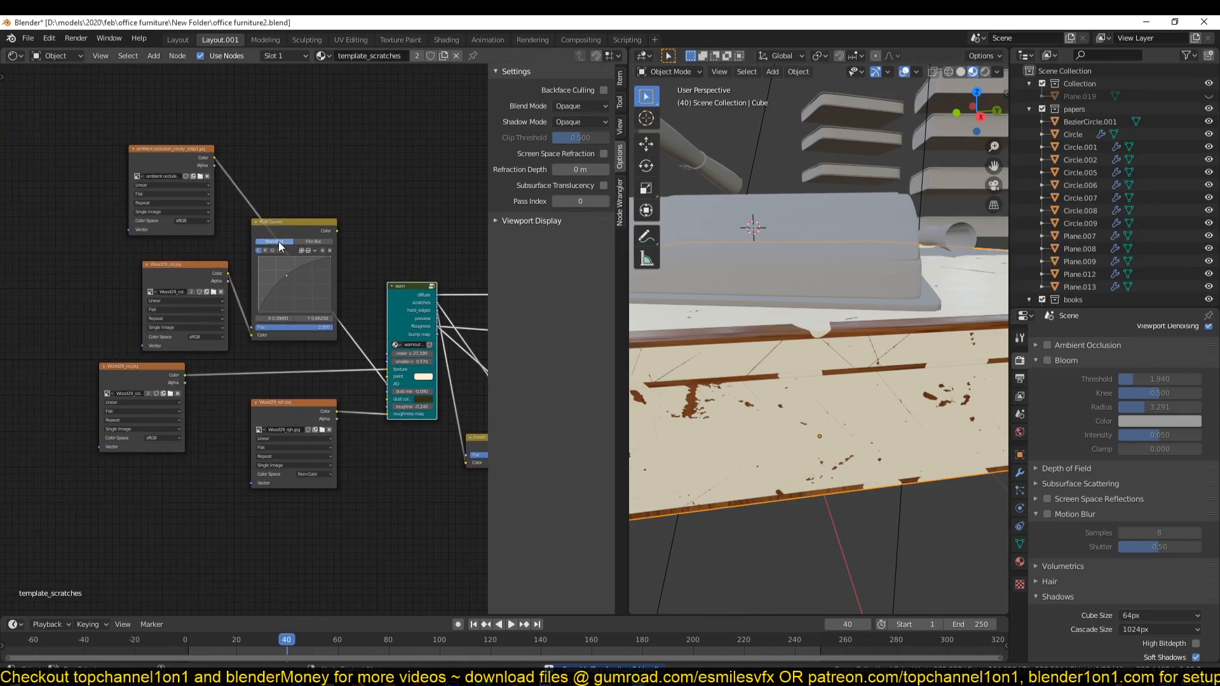
drag(162, 265, 132, 256)
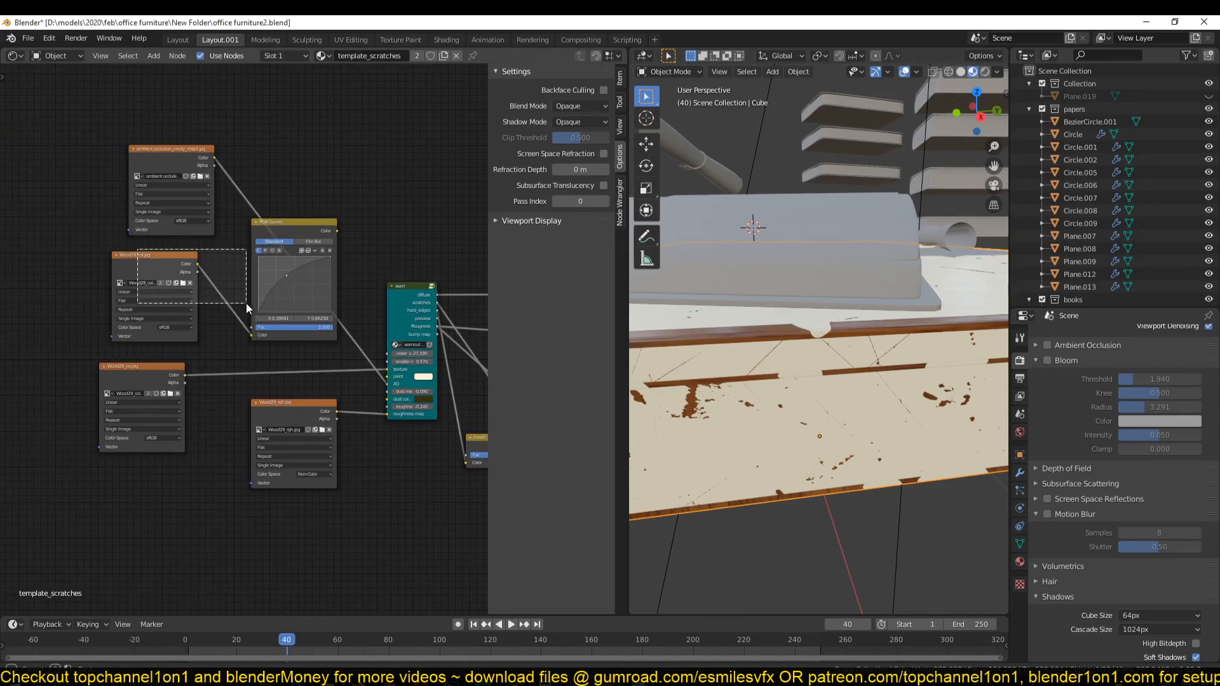
key(x)
scroll(326, 361, up, 3)
key(ctrl+s)
Move the Wood29_rgh.jpg node aside and open the warn group for editing
drag(299, 417, 225, 456)
click(443, 322)
key(Tab)
Examine the image textures inside the group, including the scratch maps and furniture_cavity_map1.jpg, and save the file
scroll(267, 296, down, 3)
middle_drag(191, 272, 81, 422)
scroll(213, 356, up, 5)
click(314, 340)
middle_drag(317, 343, 254, 507)
click(282, 144)
mouse_move(287, 281)
middle_down()
mouse_move(329, 280)
mouse_move(281, 277)
middle_up()
click(313, 363)
click(315, 150)
scroll(364, 360, down, 3)
middle_drag(370, 337, 265, 209)
middle_drag(332, 332, 241, 265)
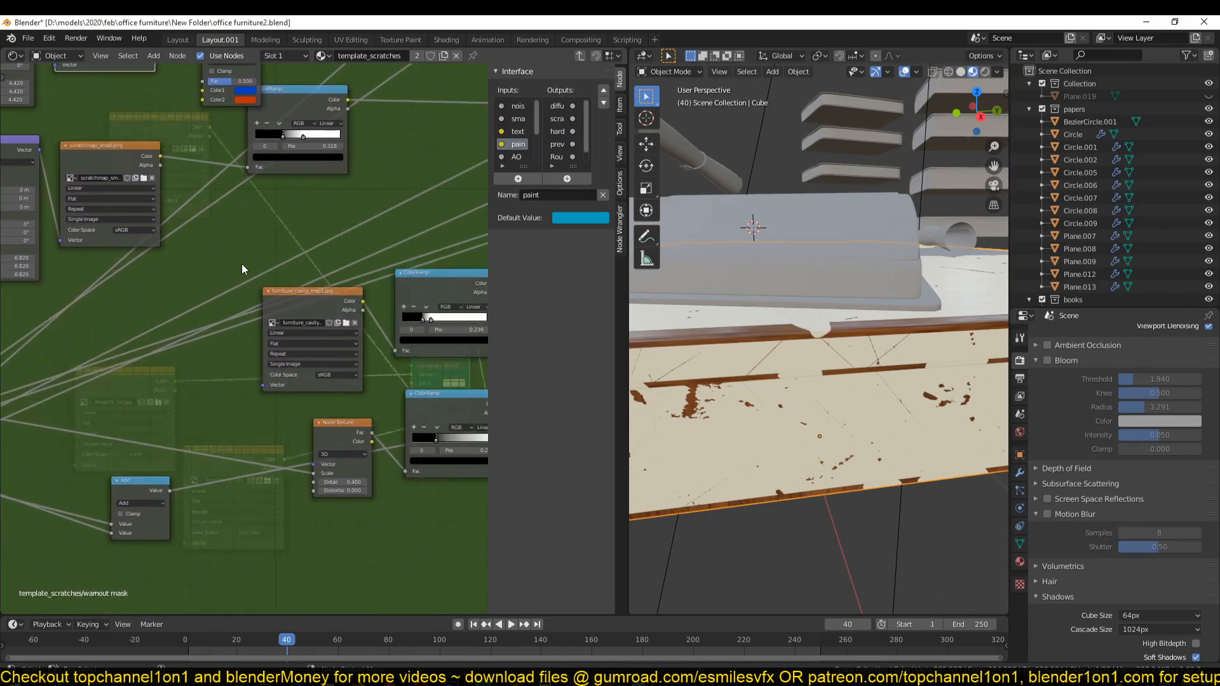
scroll(241, 264, up, 2)
click(330, 294)
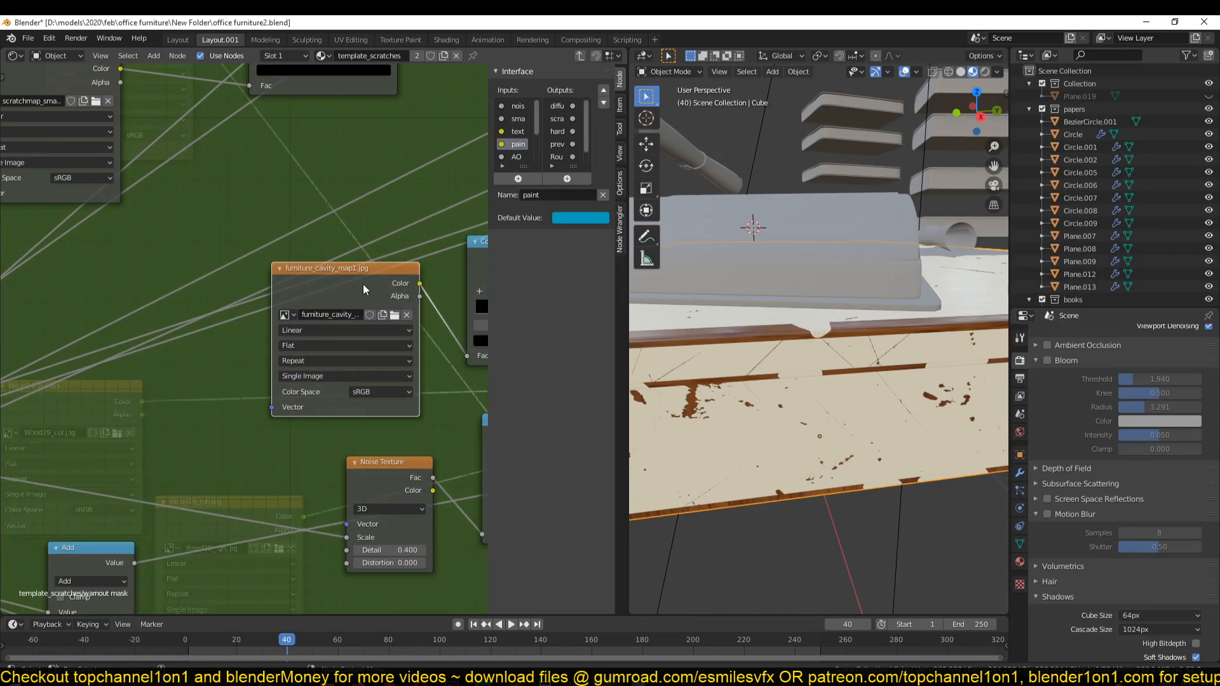
scroll(283, 315, down, 4)
middle_drag(280, 323, 219, 337)
scroll(131, 392, up, 3)
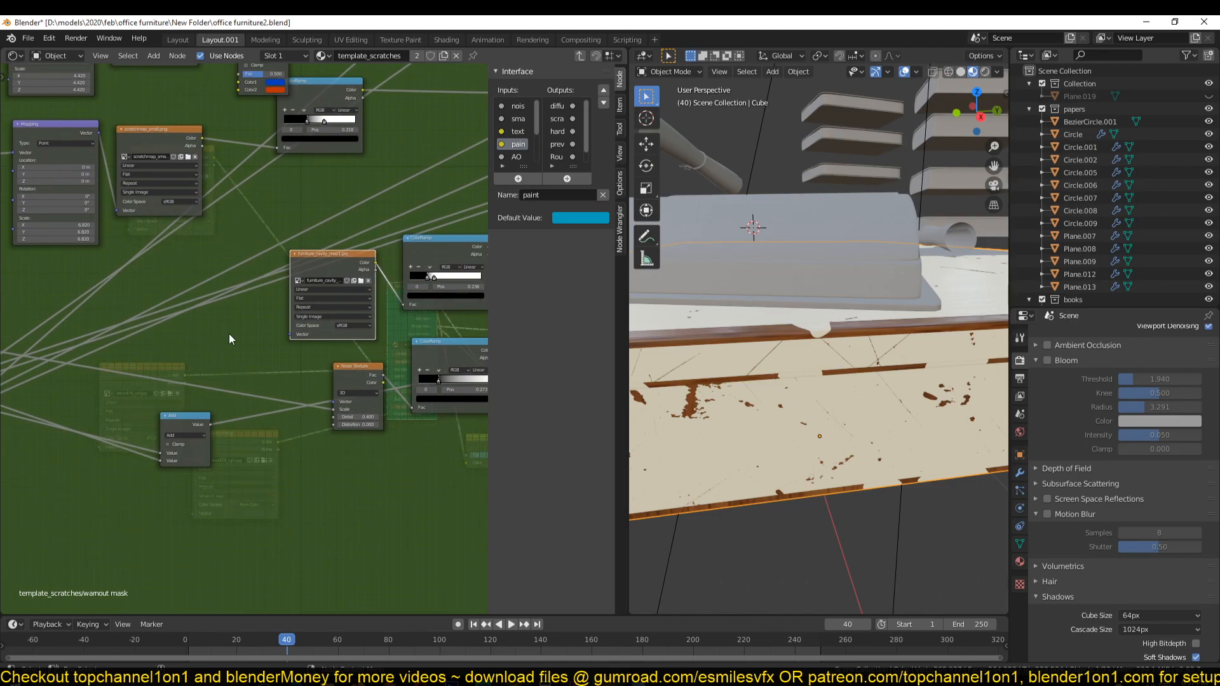
middle_drag(205, 279, 237, 227)
key(ctrl+s)
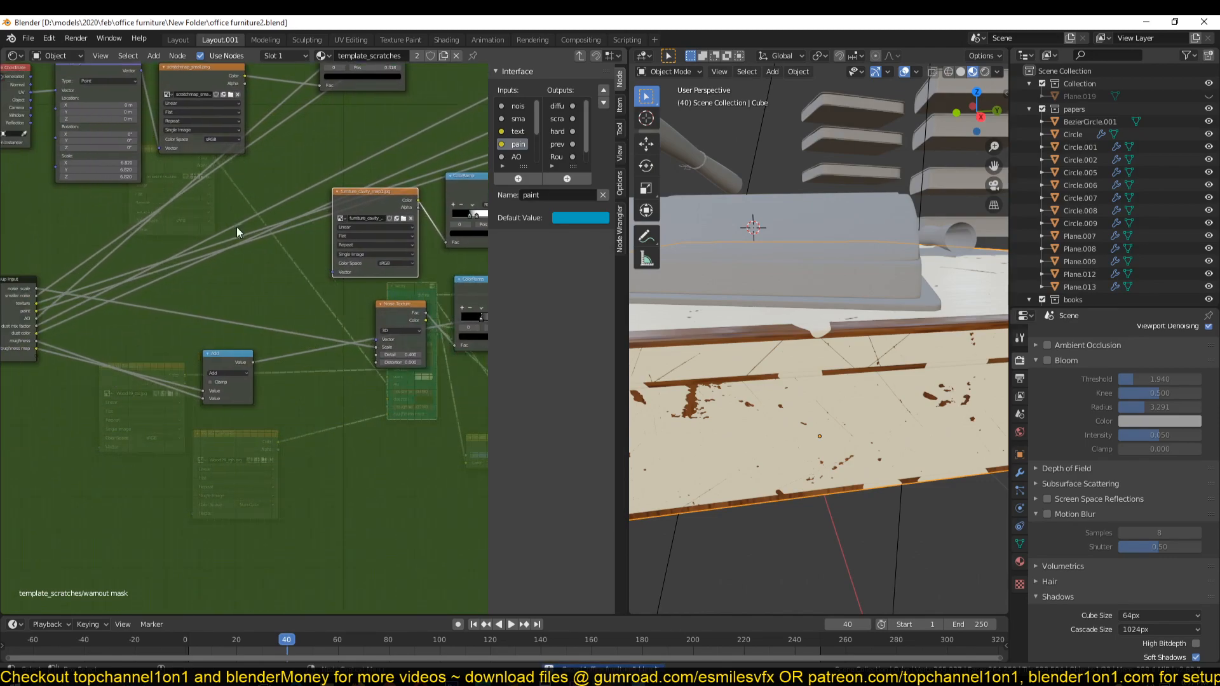
Maximize the node editor and feed the cavity ColorRamp's Fac from a new Group Input socket
key(ctrl+space)
scroll(494, 312, up, 2)
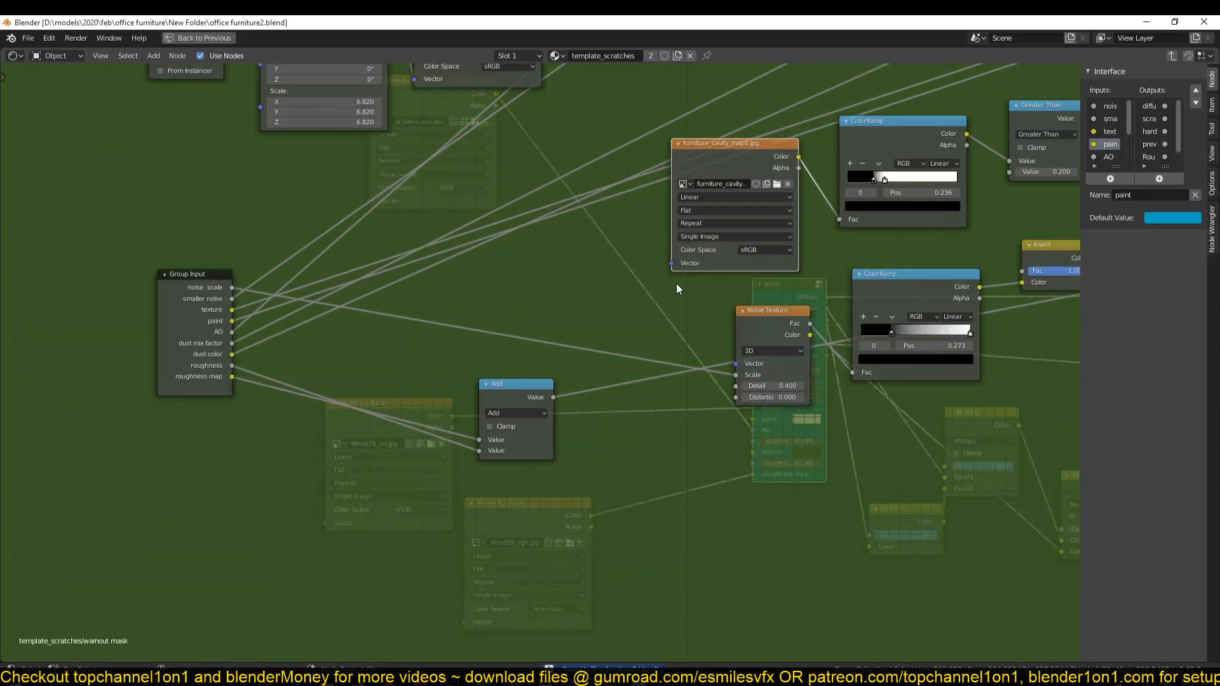
drag(841, 219, 267, 372)
drag(842, 217, 232, 389)
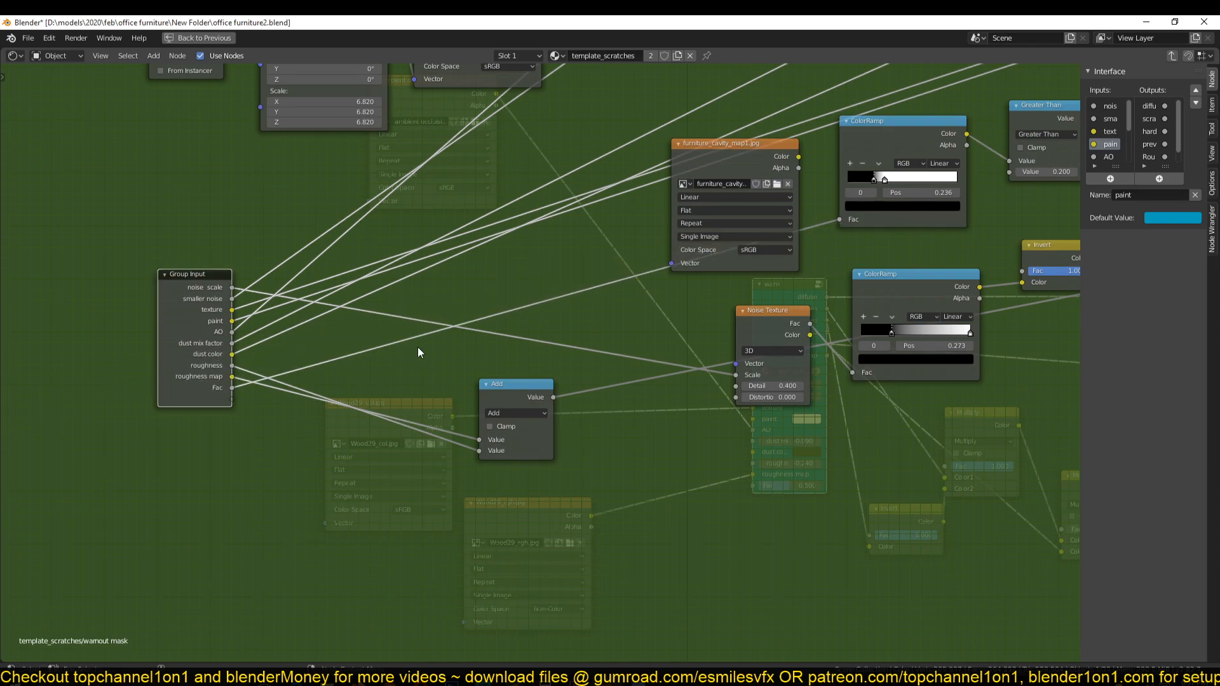
Rename the group's new Fac input as "carvit map"
scroll(1115, 145, down, 4)
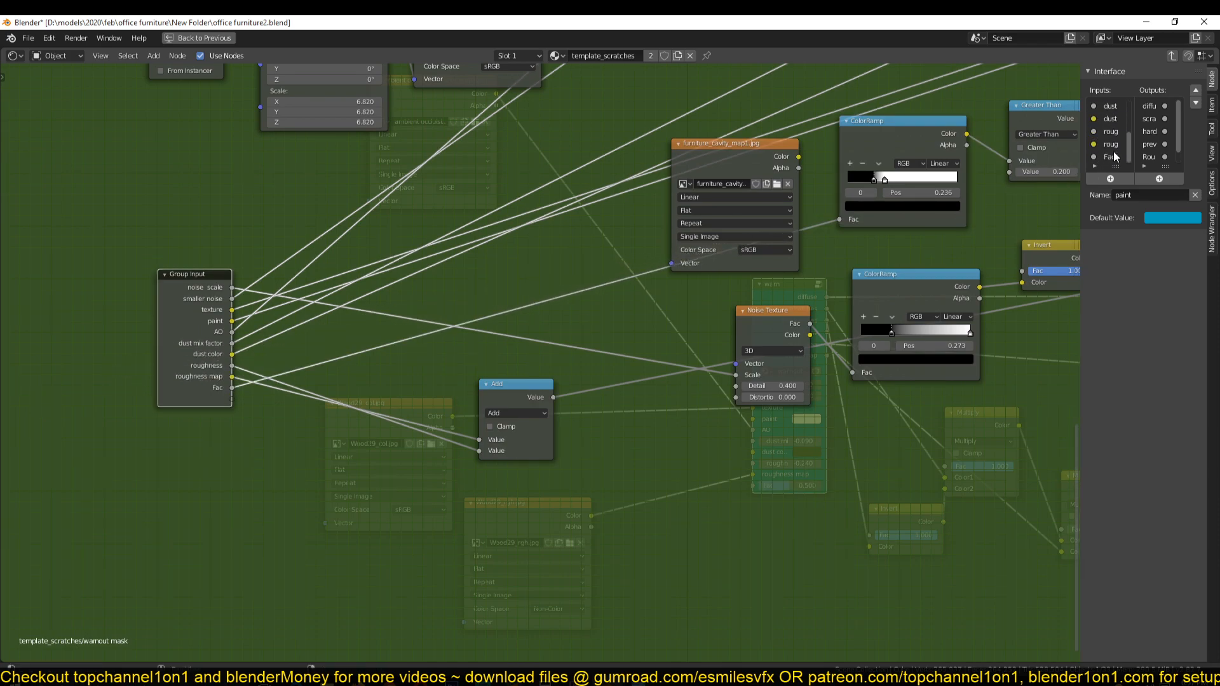
click(1109, 157)
click(1132, 195)
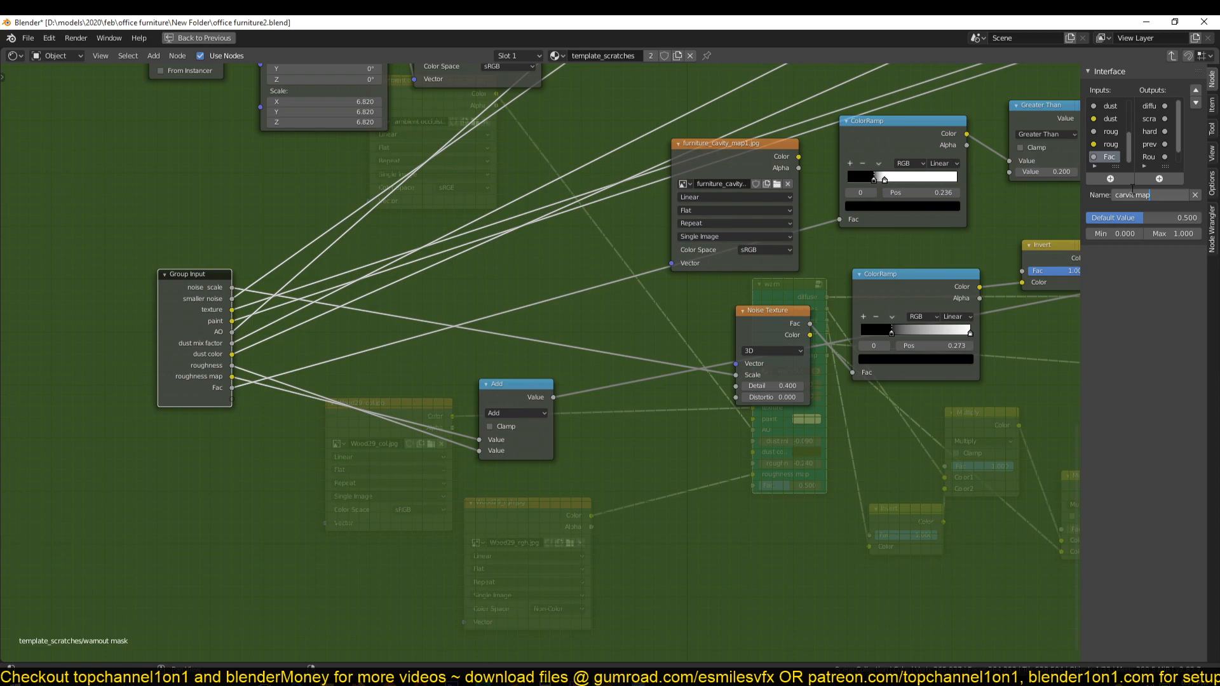
key(Return)
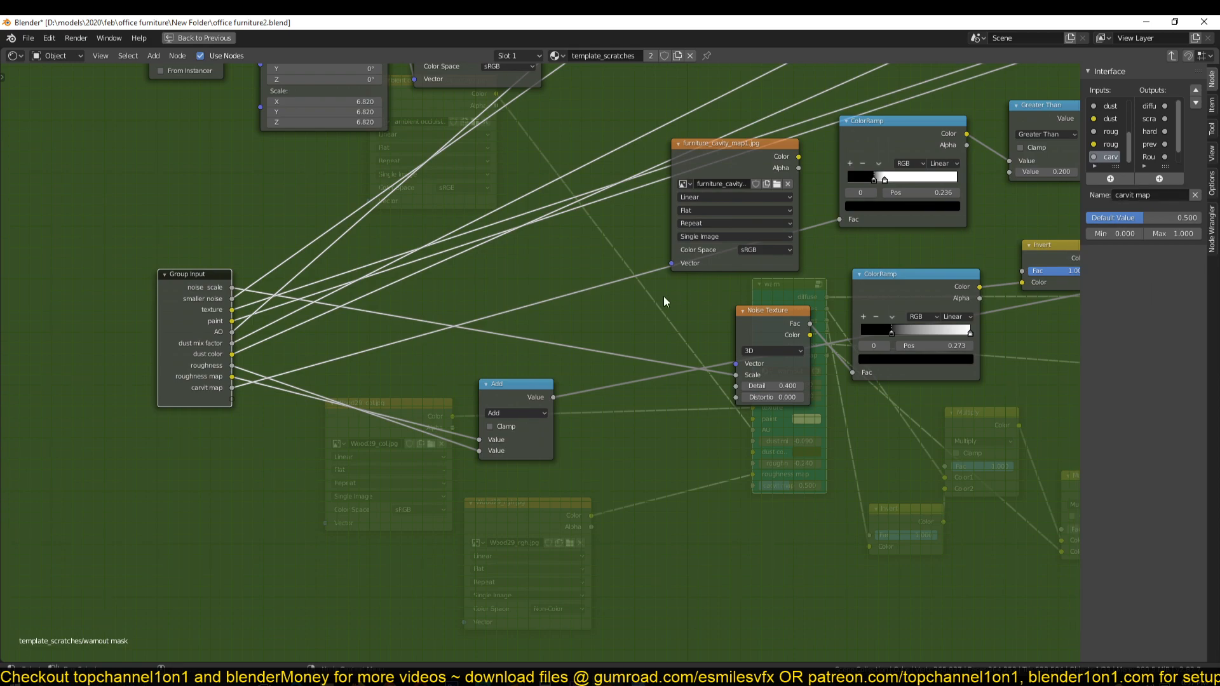
Delete the furniture_cavity_map1.jpg texture node from the group, save the file and check the scratch map nodes
click(756, 160)
key(x)
key(ctrl+s)
middle_drag(491, 218, 477, 384)
middle_drag(364, 253, 323, 356)
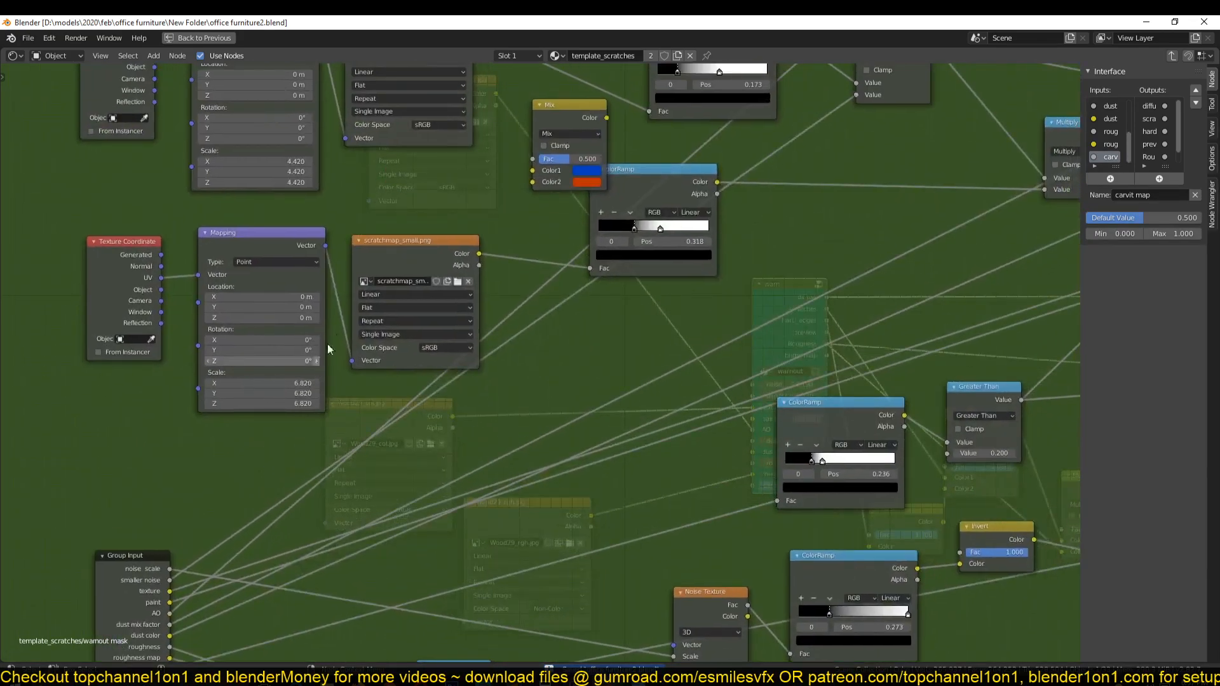
Save the file, disconnect scratchmap_small.png from its ColorRamp and feed that ColorRamp's Fac from a new Group Input socket
click(394, 259)
key(ctrl+s)
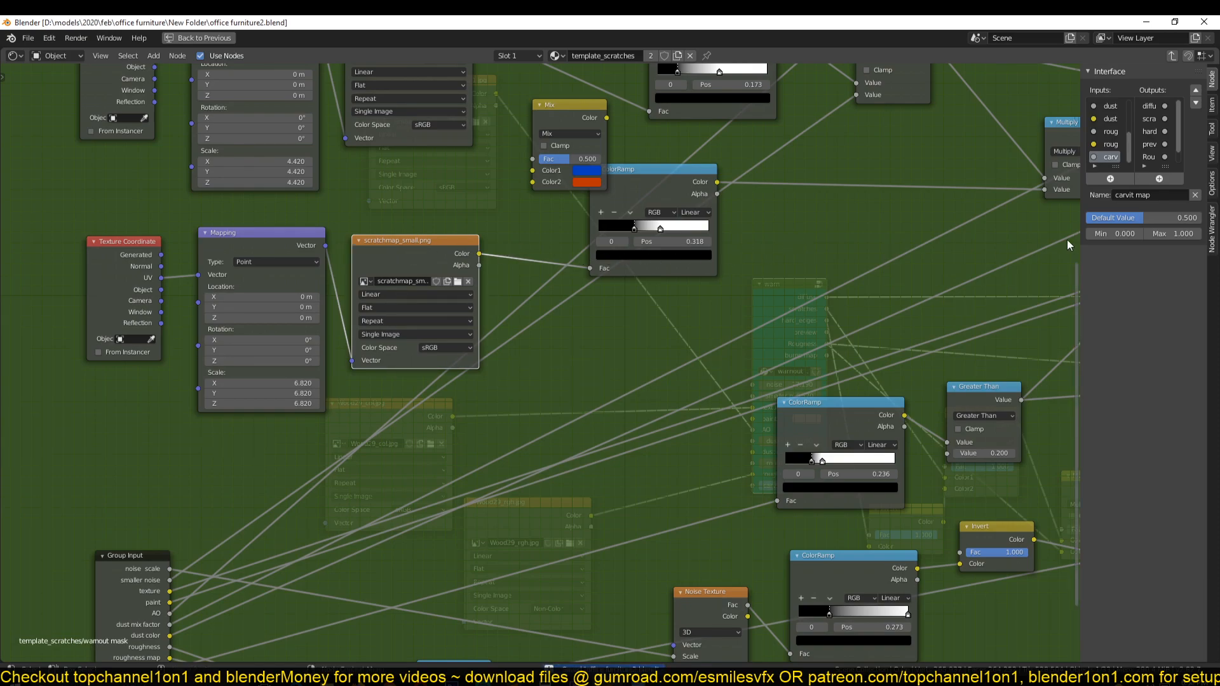
middle_drag(538, 318, 633, 191)
drag(683, 139, 280, 547)
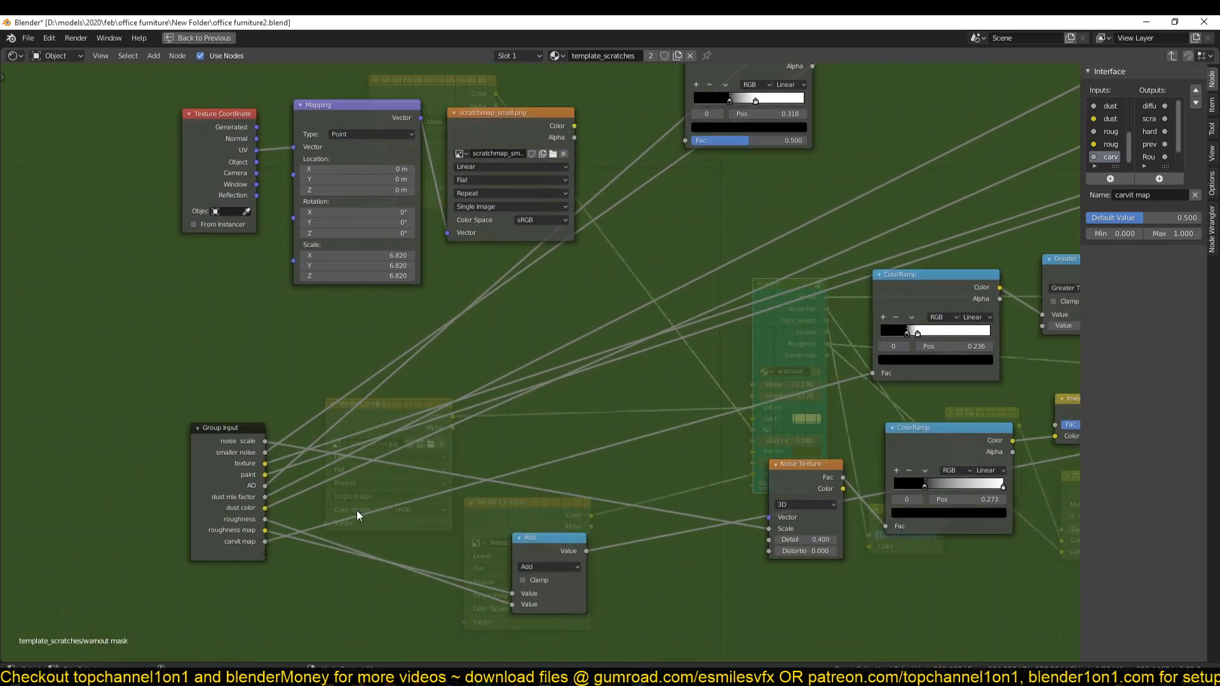
drag(643, 223, 265, 554)
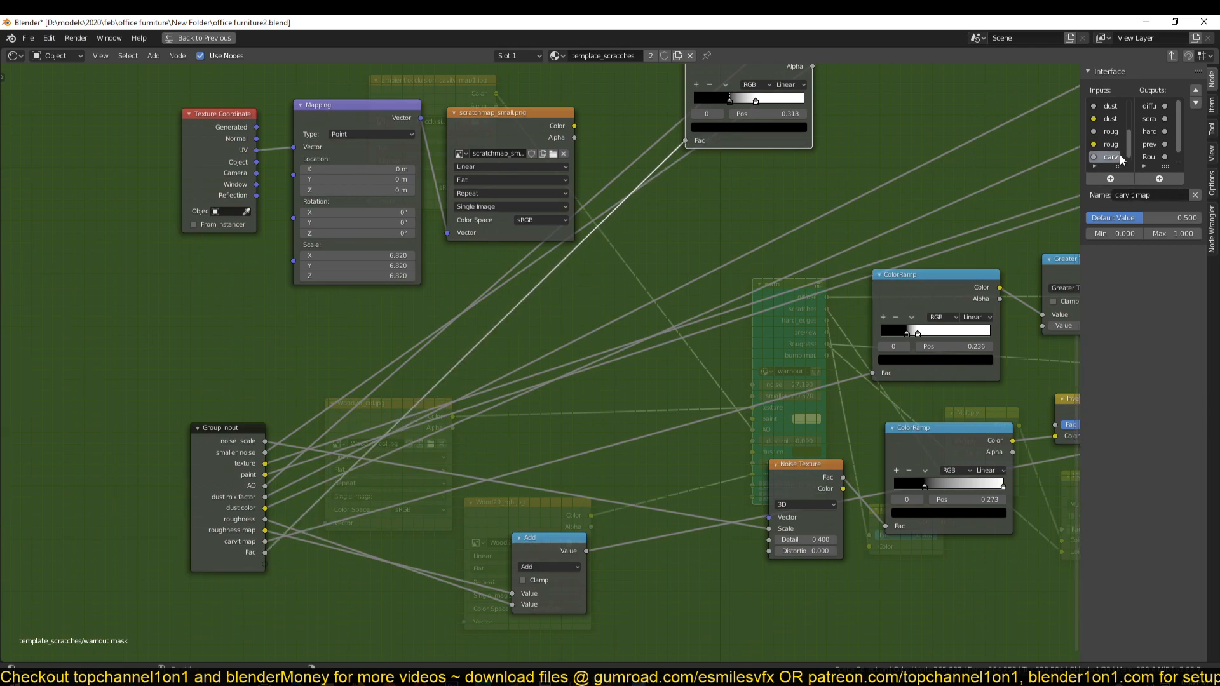
Rename the new Fac group input as "scratesh_map" and save the file
middle_drag(403, 204, 384, 272)
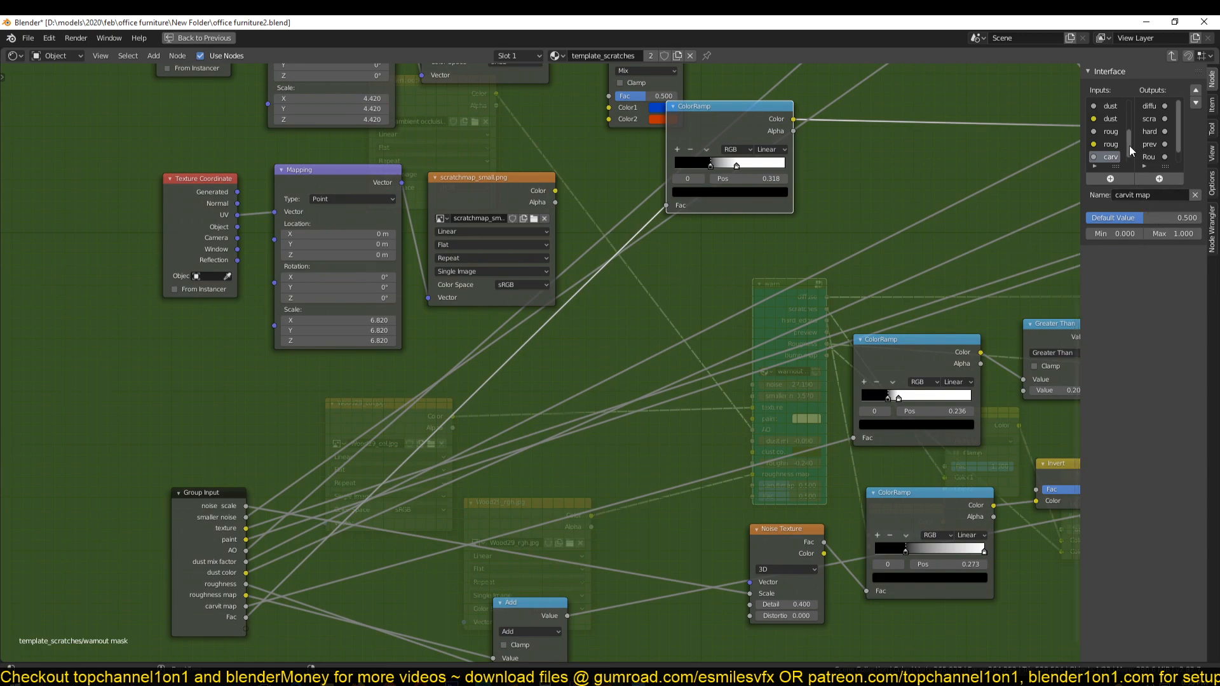
click(1119, 158)
text(scratesh)
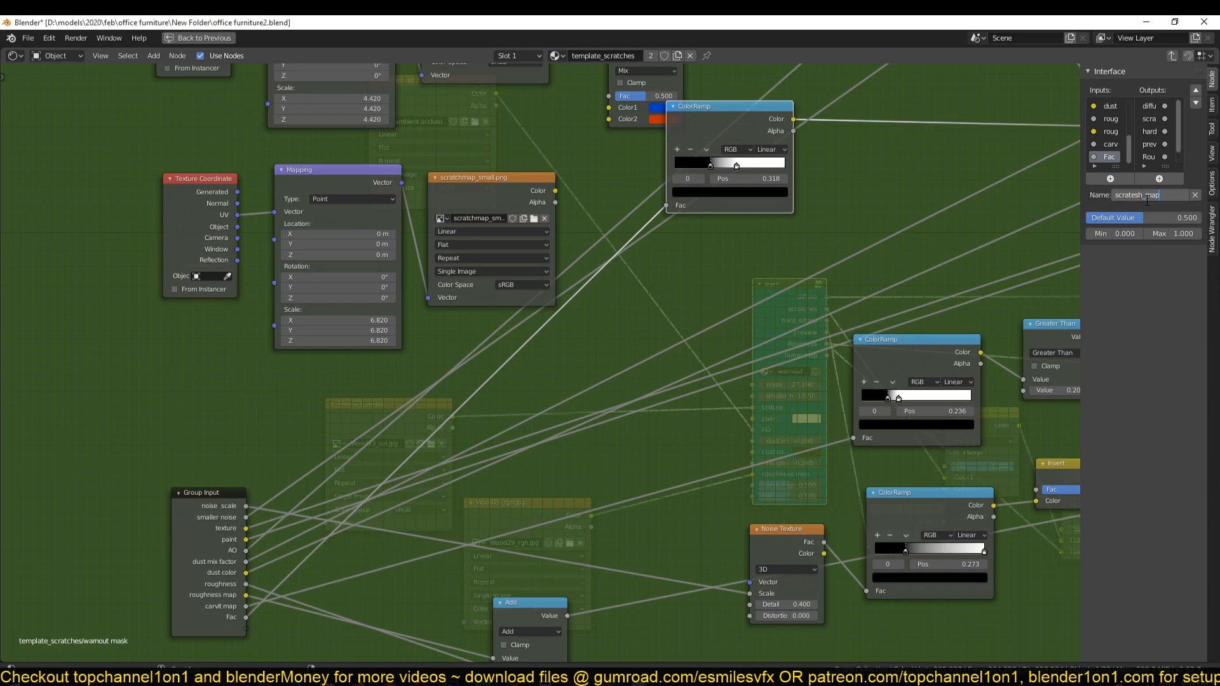
key(Return)
key(ctrl+s)
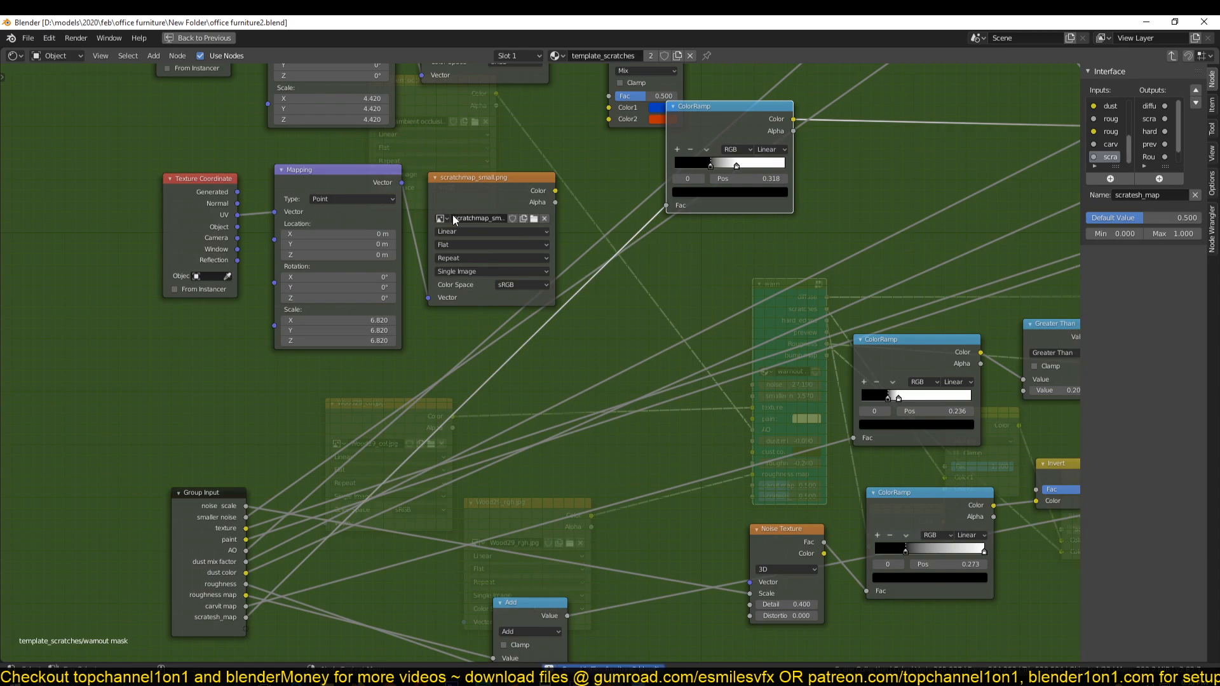
Select the scratchmap_small.png texture with its Mapping and Texture Coordinate nodes and save the file
shift+scroll(432, 229, up, 3)
middle_drag(406, 243, 425, 274)
drag(189, 249, 499, 320)
scroll(452, 372, down, 1)
middle_drag(454, 376, 449, 276)
key(ctrl+s)
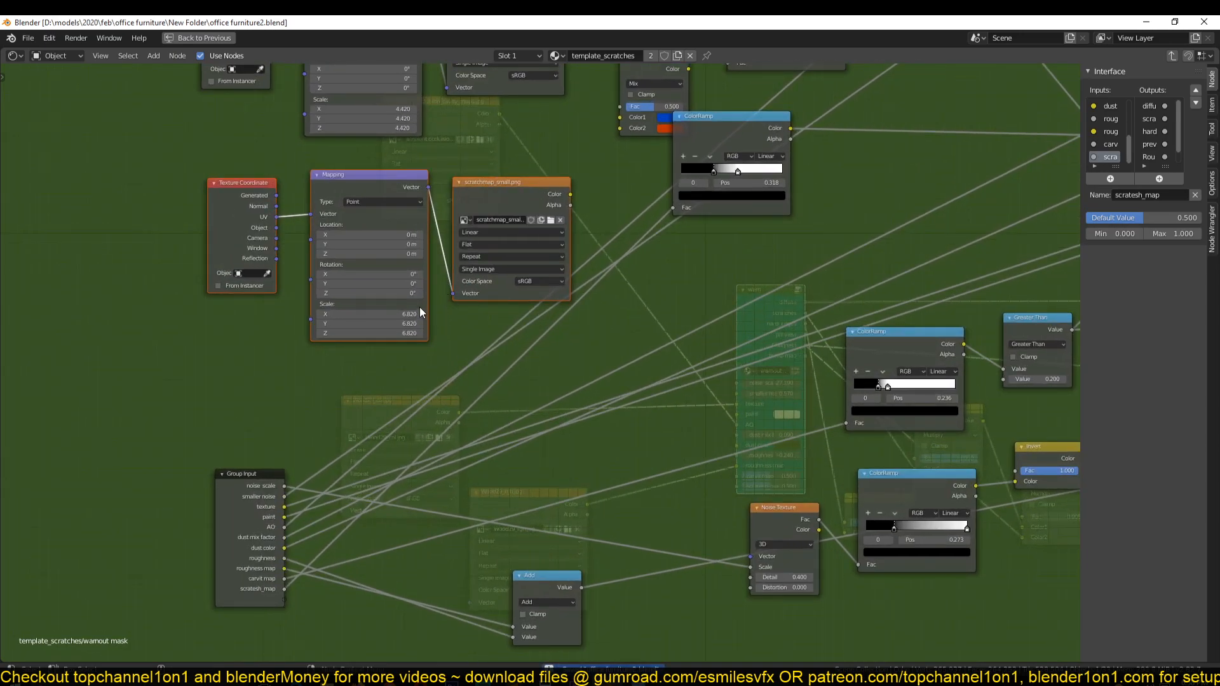
Exit the group, check the map inputs on the warn group node and save the file
middle_drag(449, 313, 390, 353)
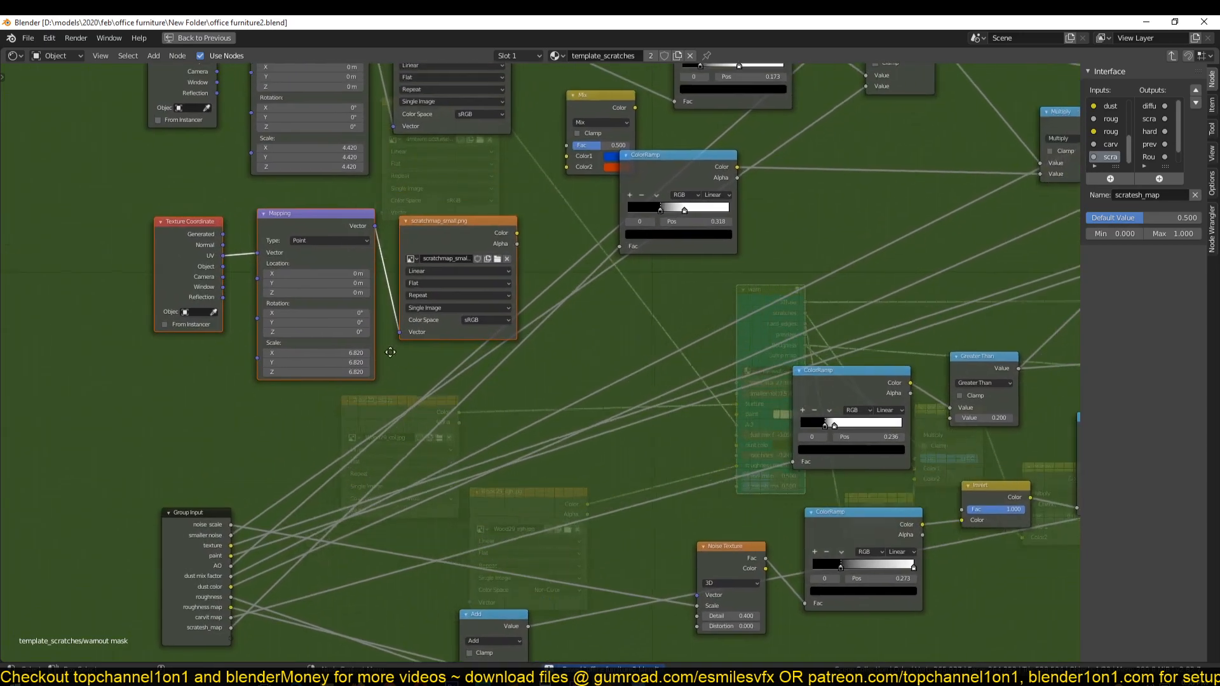
scroll(391, 352, up, 1)
middle_drag(275, 296, 423, 220)
key(Tab)
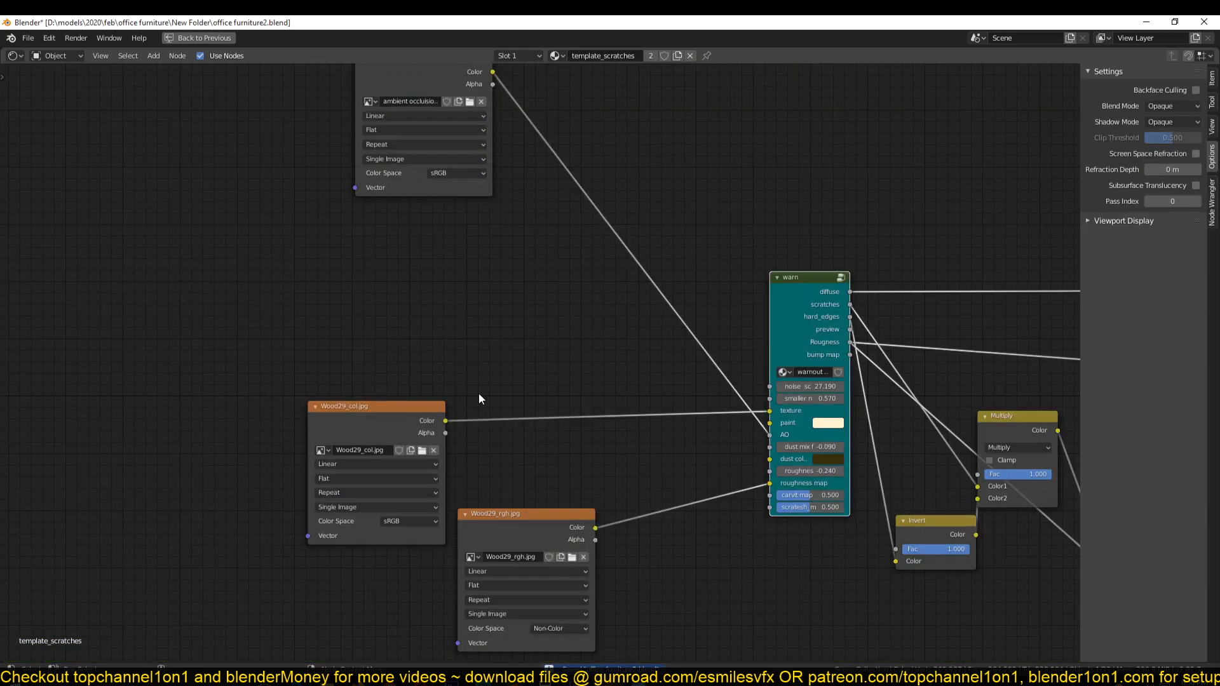
scroll(635, 441, up, 1)
middle_drag(603, 411, 498, 373)
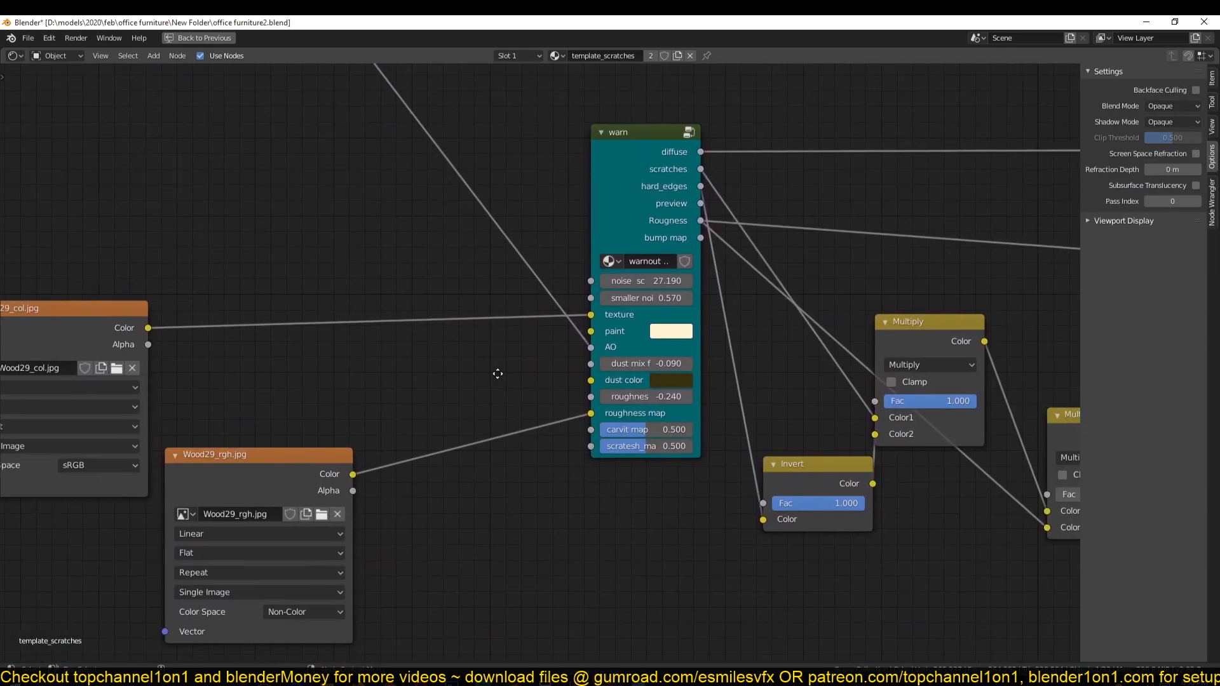
key(ctrl+s)
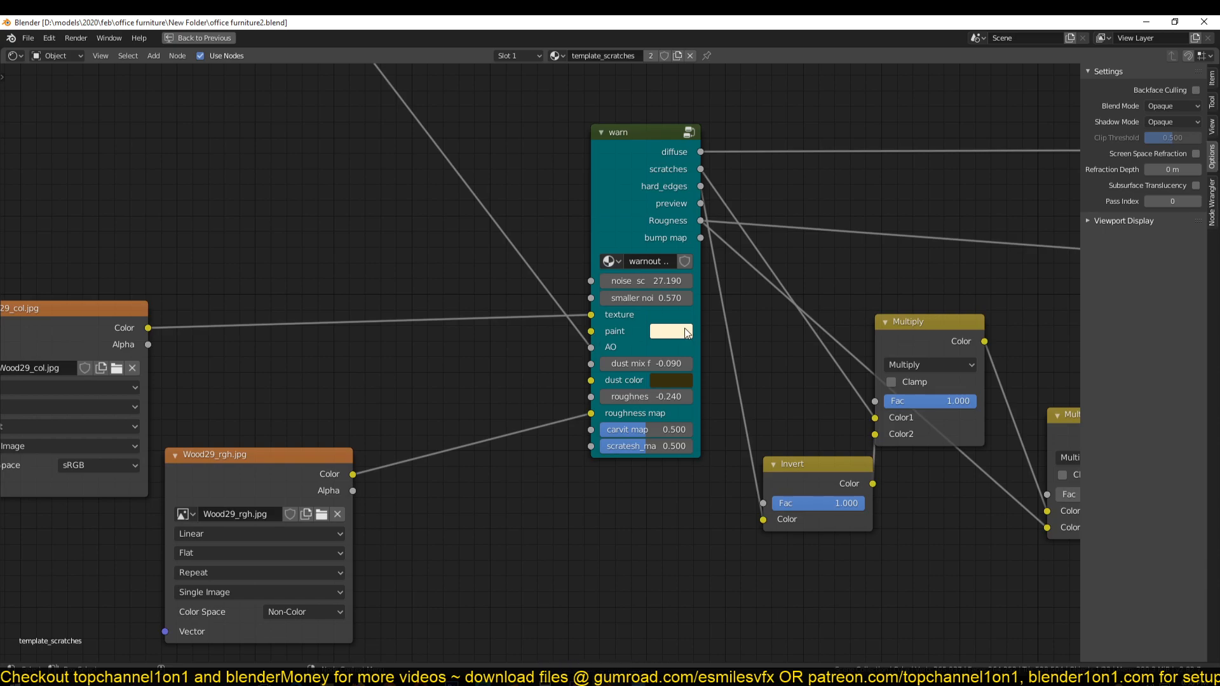
Reopen the warn group for editing and add a Mix color node below the Group Input
click(654, 200)
key(Tab)
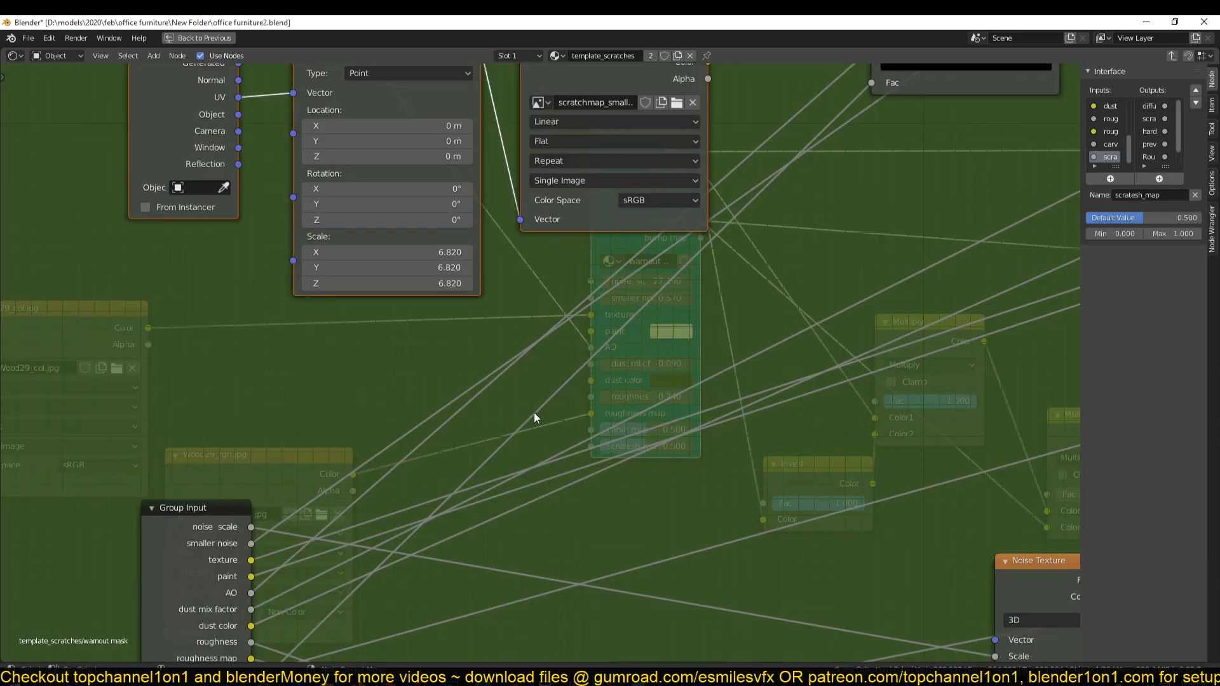
middle_drag(469, 356, 434, 255)
scroll(398, 446, up, 4)
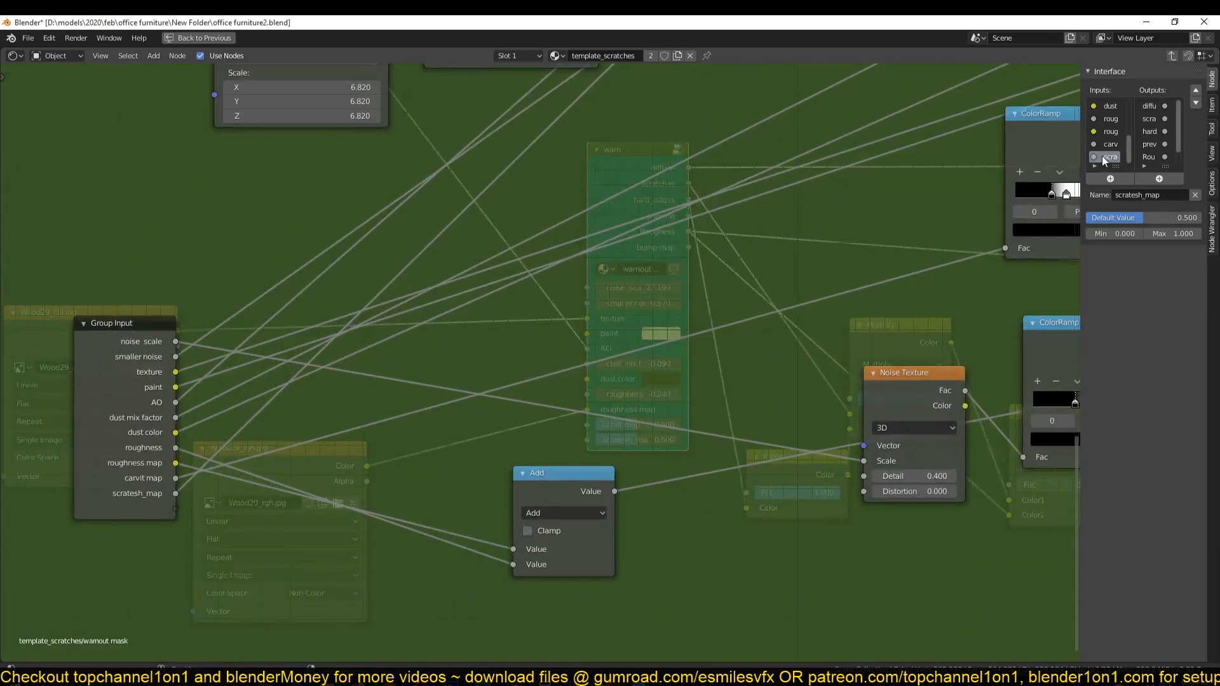
key(shift+a)
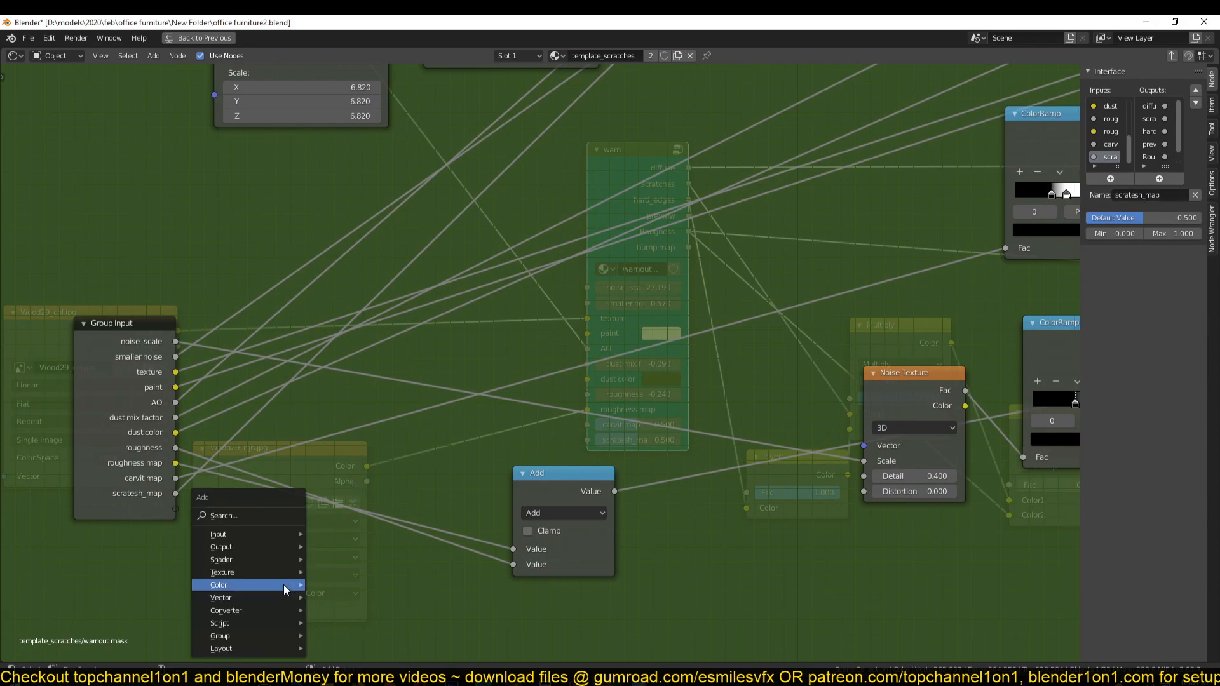
mouse_move(219, 585)
click(343, 569)
click(261, 550)
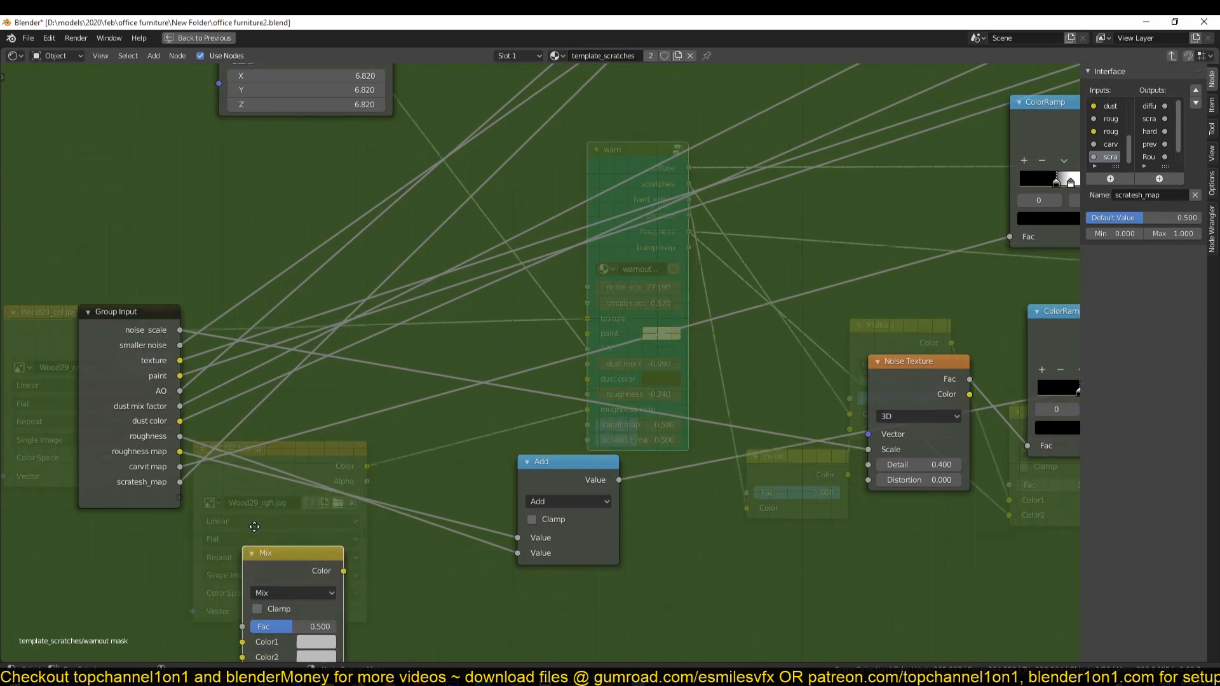
middle_drag(261, 550, 303, 452)
Create three color inputs on the group by repeatedly linking the Mix node's Color1 to the empty Group Input socket
drag(280, 555, 219, 412)
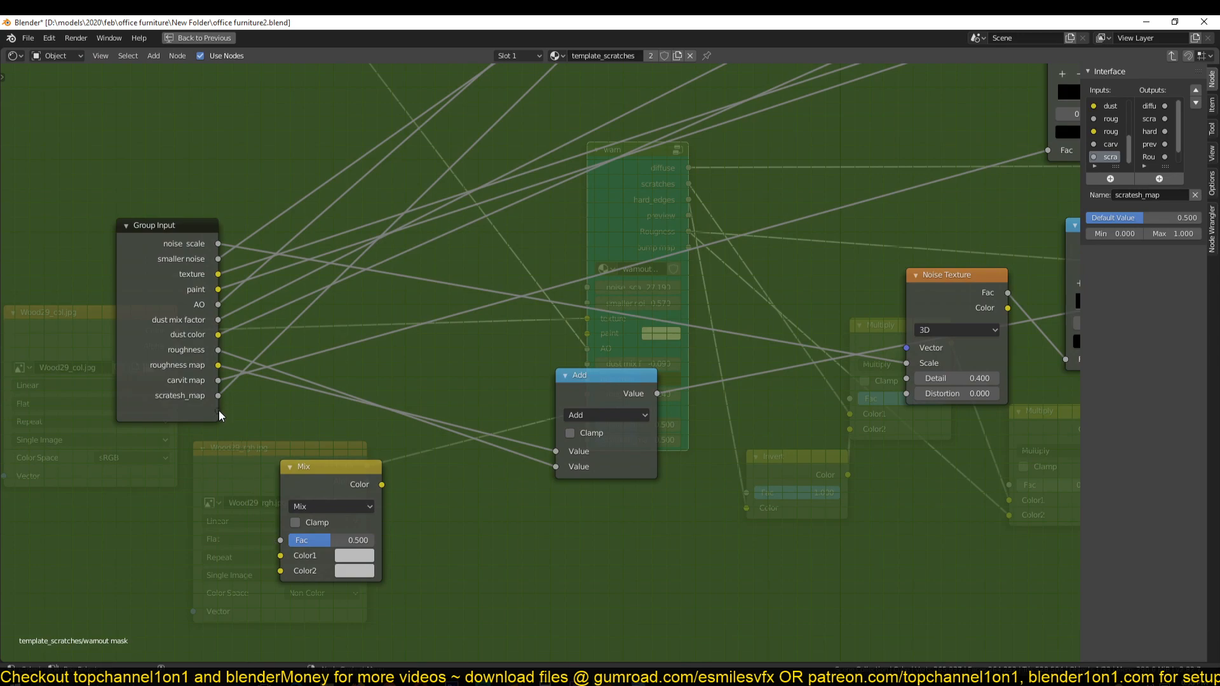
drag(279, 556, 218, 411)
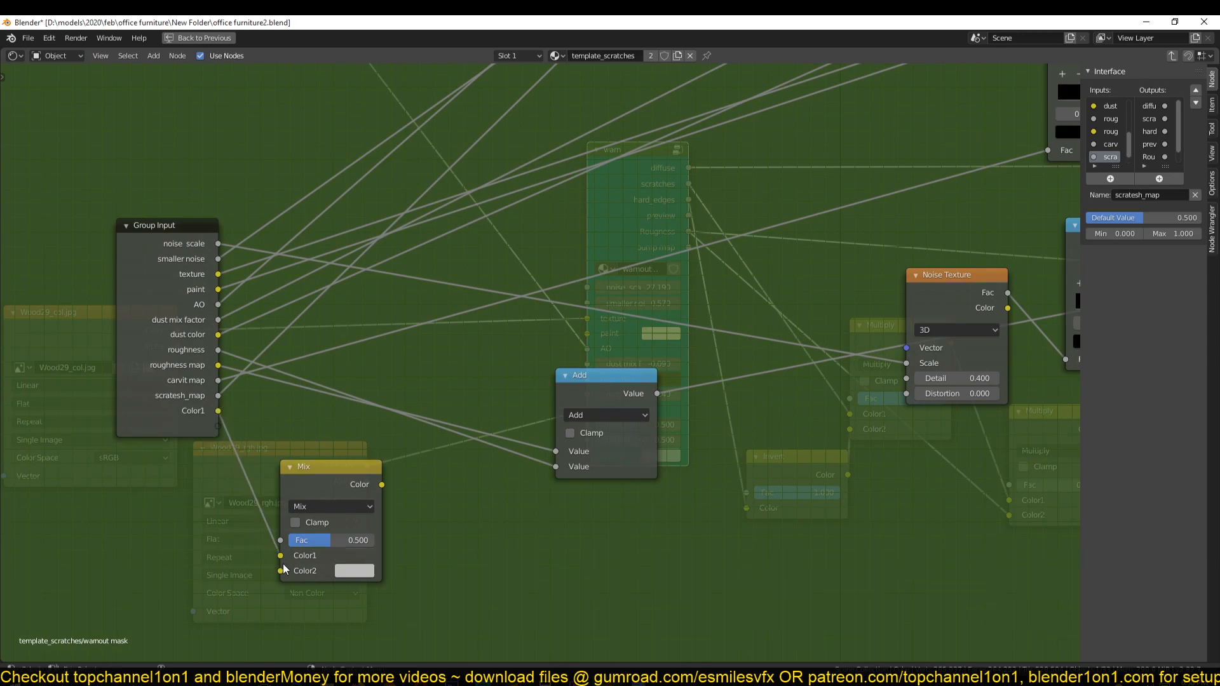
drag(281, 555, 218, 427)
drag(281, 557, 228, 490)
drag(280, 555, 218, 441)
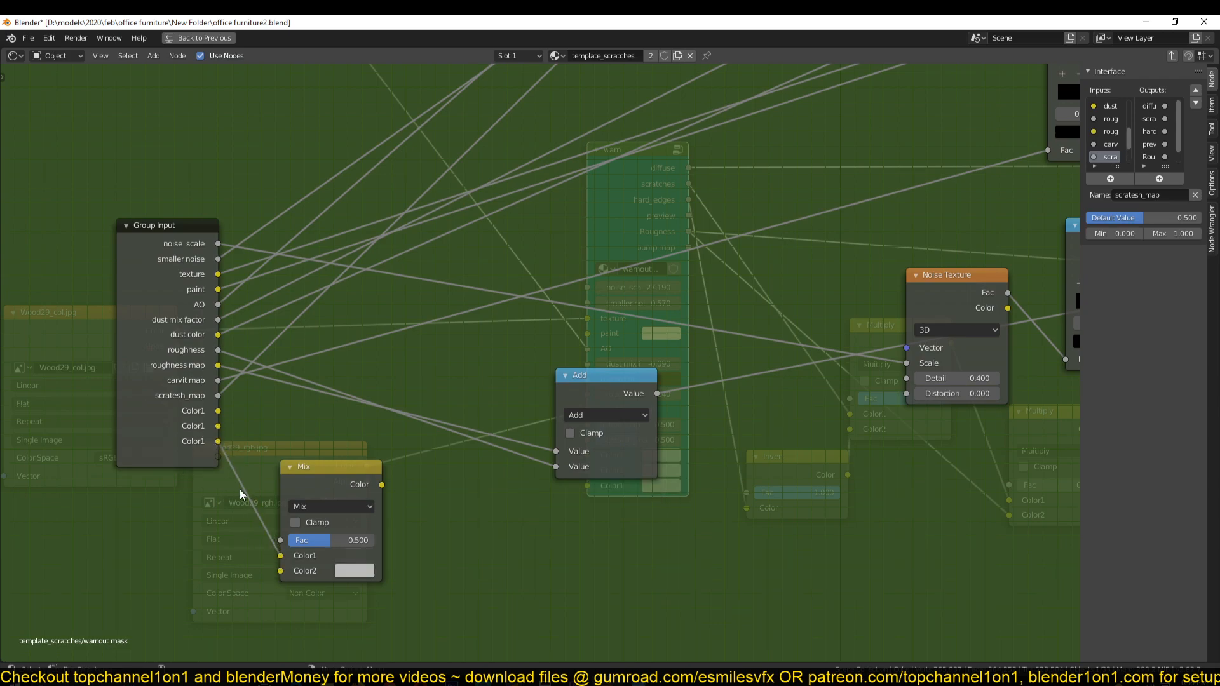
Copy the name of the grey carvit map group input and remove that input
click(185, 399)
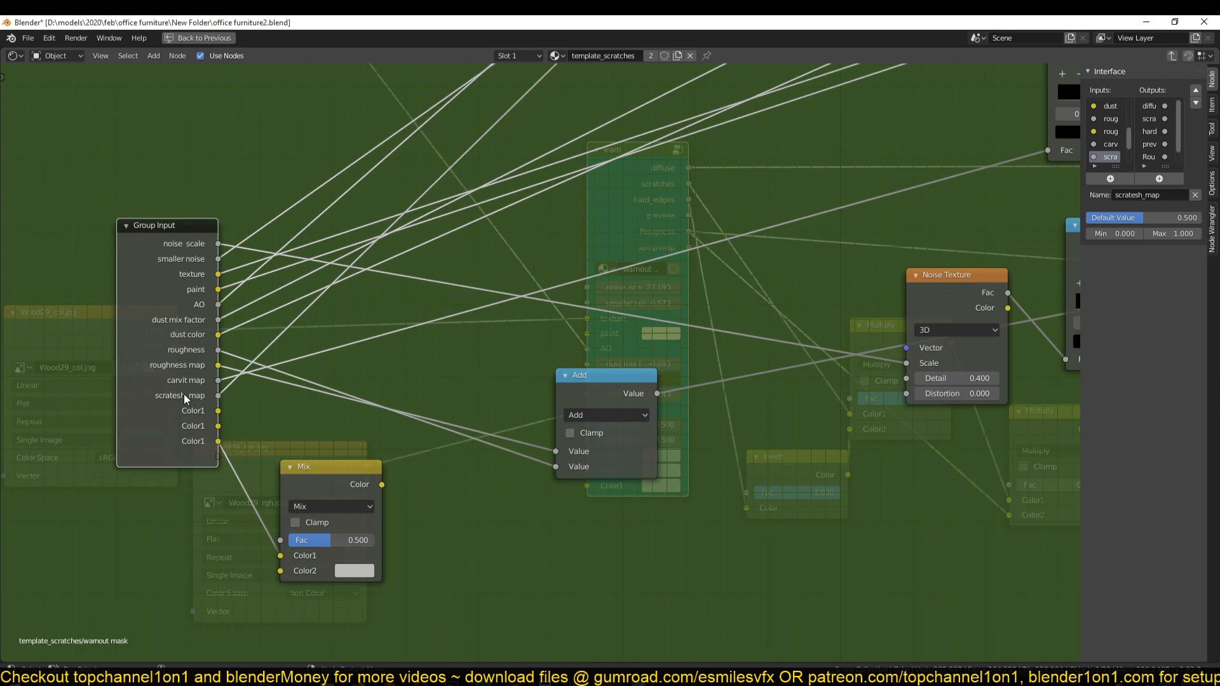
click(1111, 133)
click(1111, 144)
click(1144, 195)
key(ctrl+c)
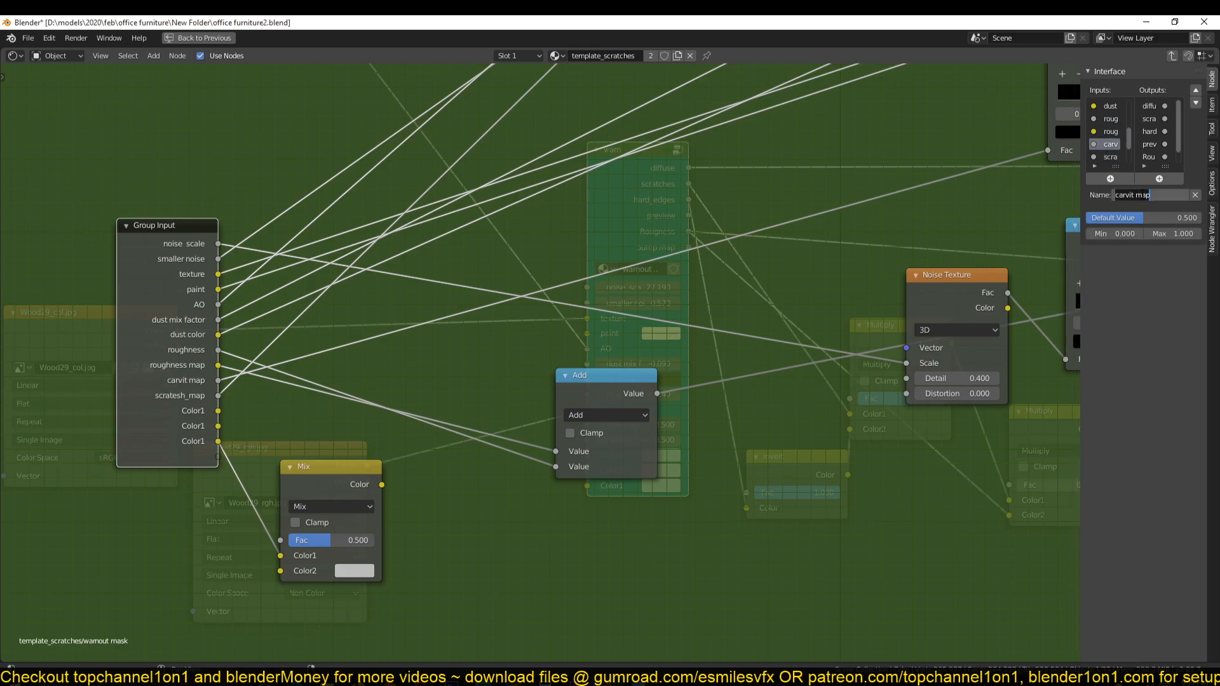
key(Return)
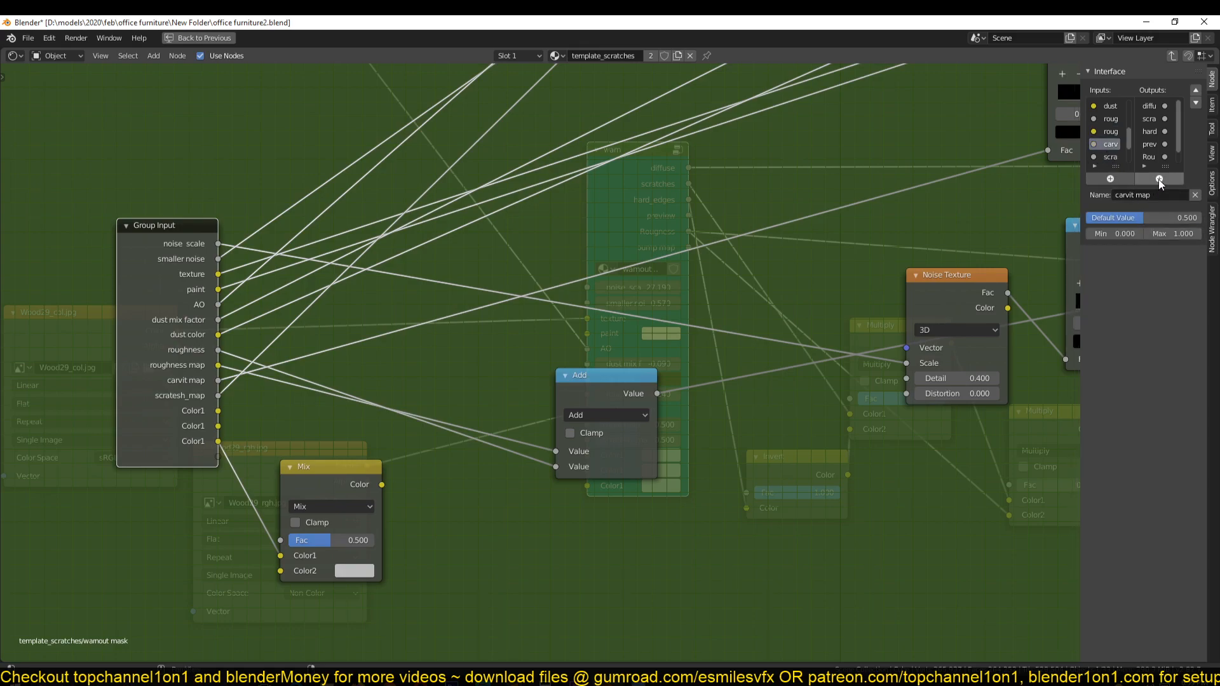
click(1195, 196)
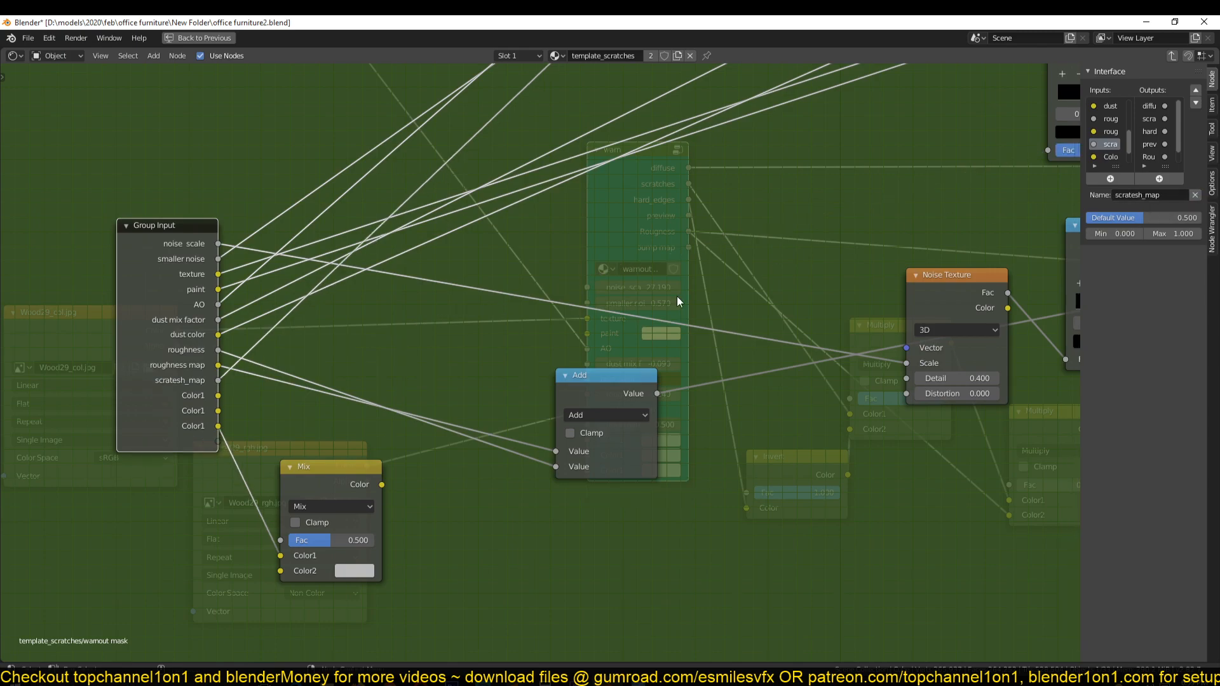
Rename the first Color1 group input as "carvit map"
scroll(1111, 147, down, 2)
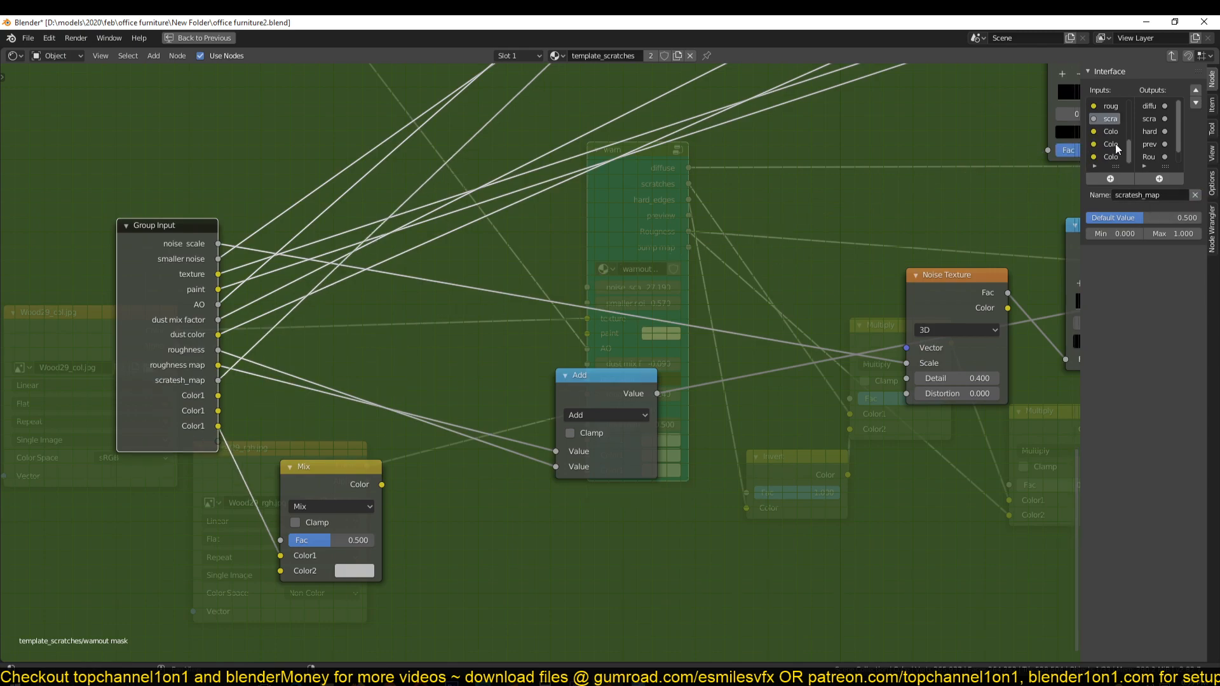
click(1111, 131)
click(1146, 195)
key(ctrl+v)
key(Return)
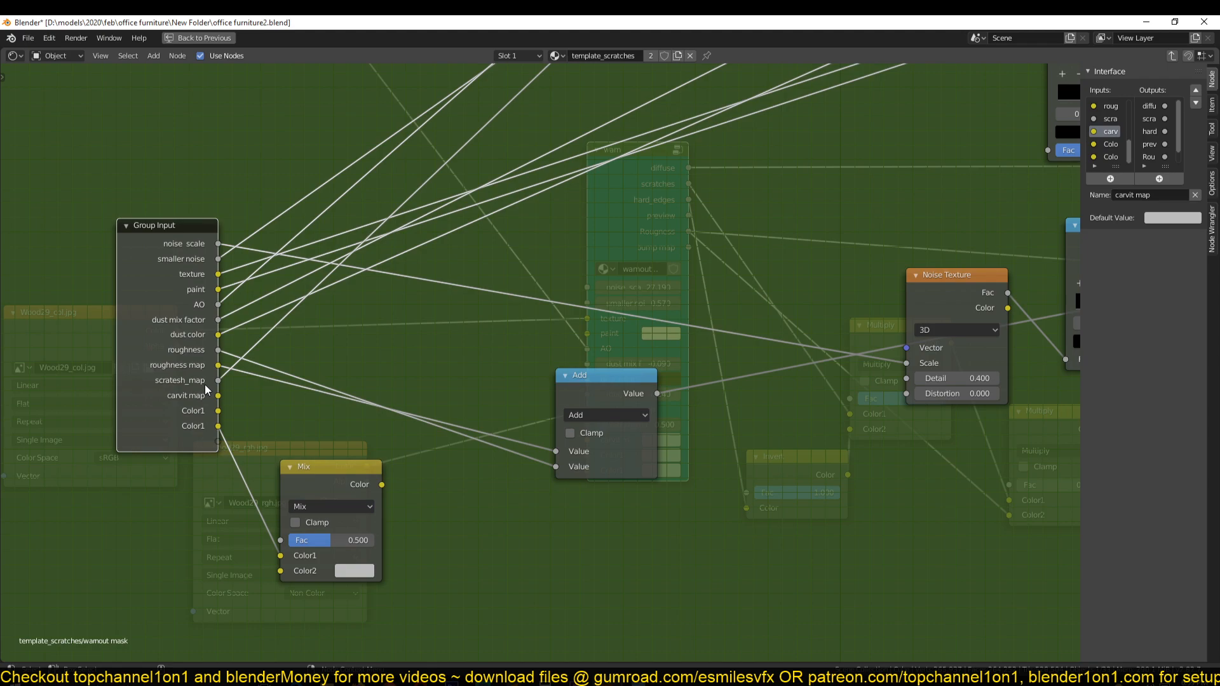
Move the scratch ColorRamp aside and connect the new carvit map input to the Fac of the cavity ColorRamp
scroll(247, 346, down, 4)
middle_drag(247, 346, 186, 569)
scroll(360, 379, down, 5)
middle_drag(360, 380, 301, 467)
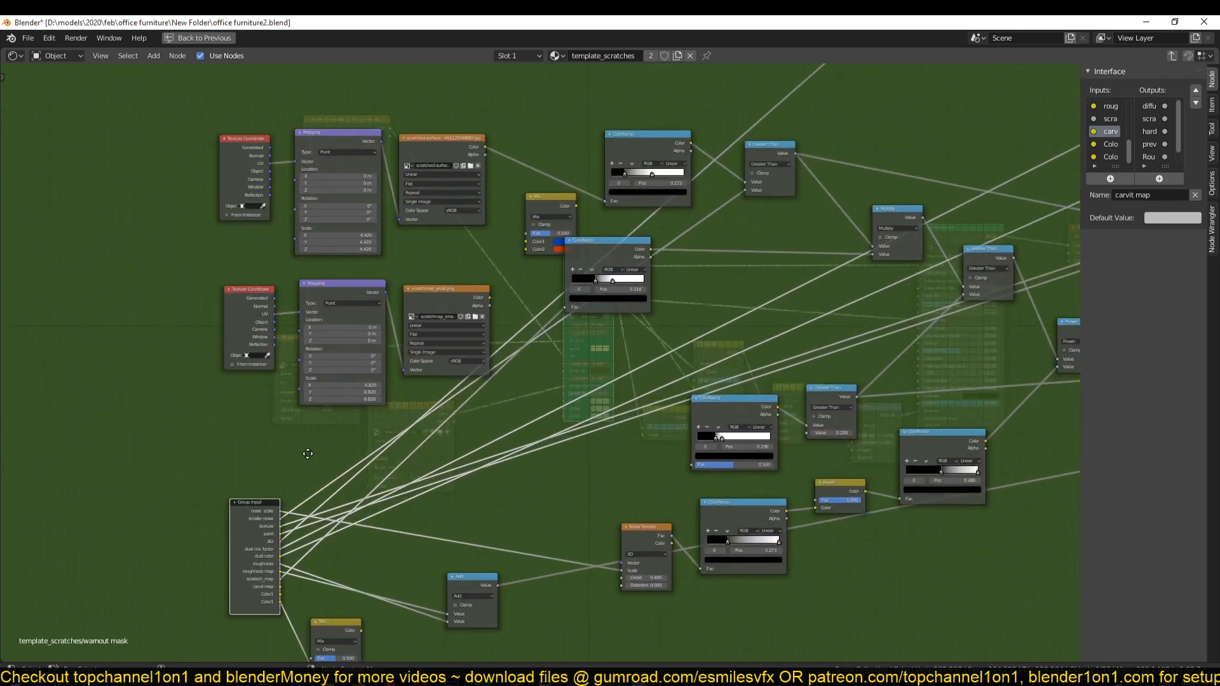
drag(609, 247, 708, 259)
middle_drag(530, 471, 528, 361)
scroll(407, 427, up, 6)
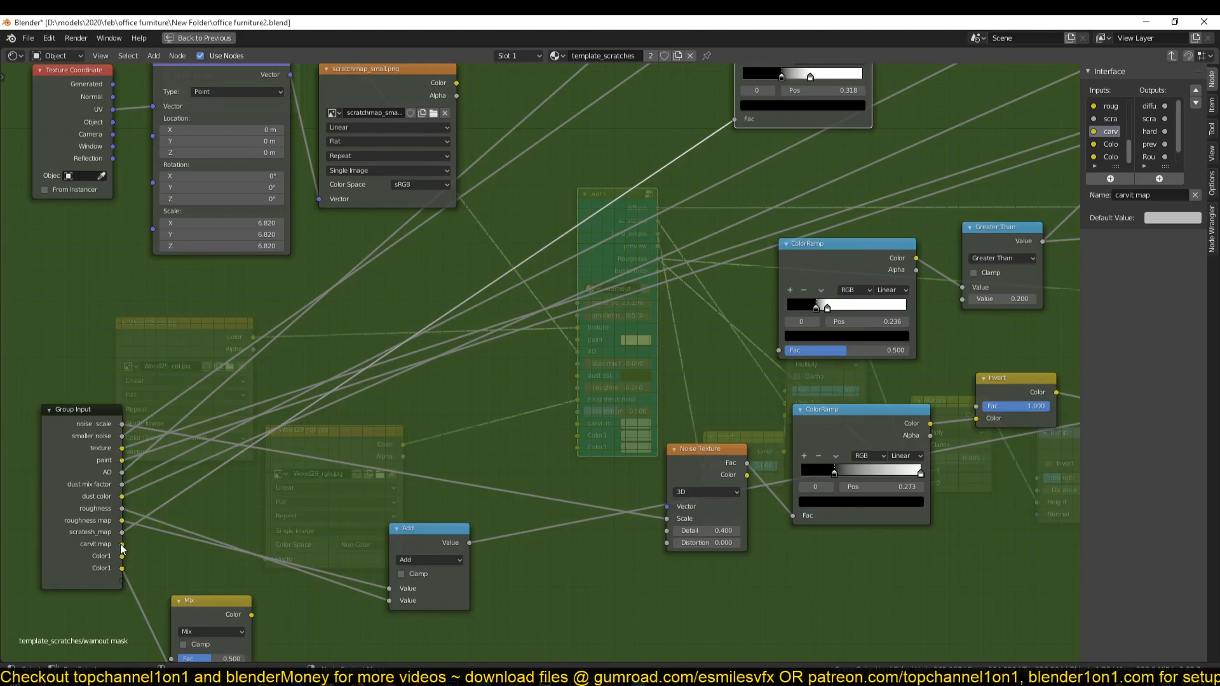
drag(122, 544, 780, 351)
Place the scratch ColorRamp beside the Group Input and feed its Fac from the first remaining Color1 input
middle_drag(343, 457, 499, 331)
scroll(499, 331, down, 2)
middle_drag(363, 391, 317, 531)
scroll(424, 316, down, 2)
middle_drag(425, 315, 357, 345)
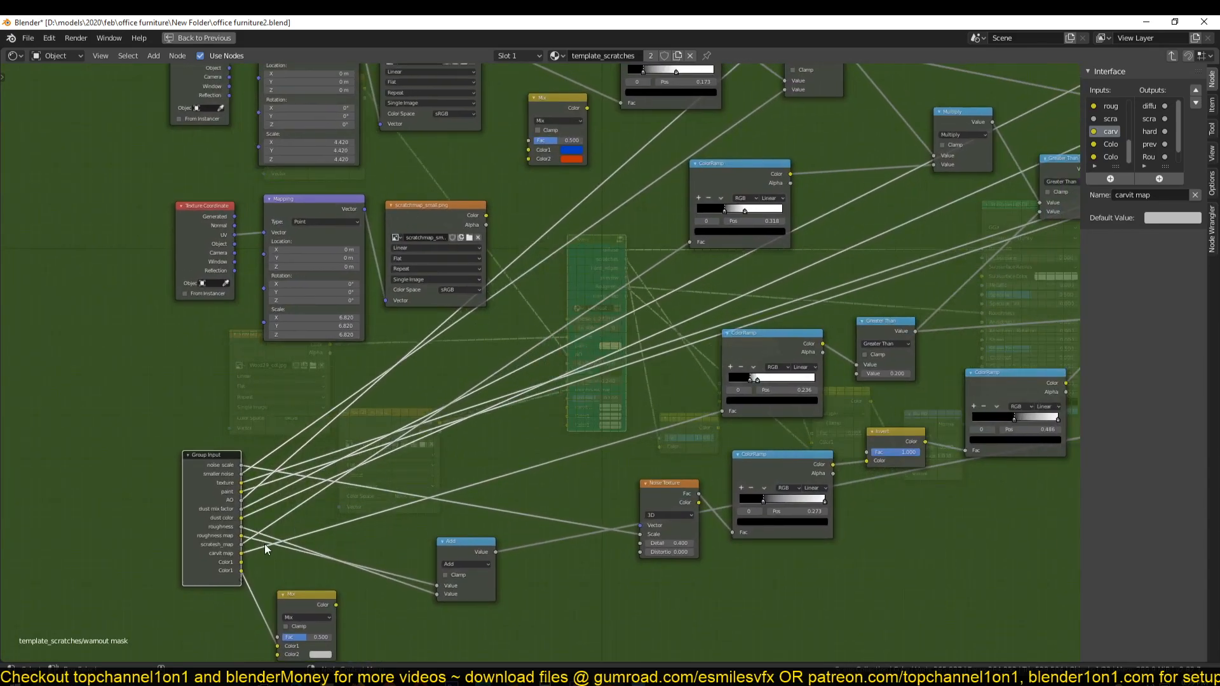
drag(699, 207, 422, 461)
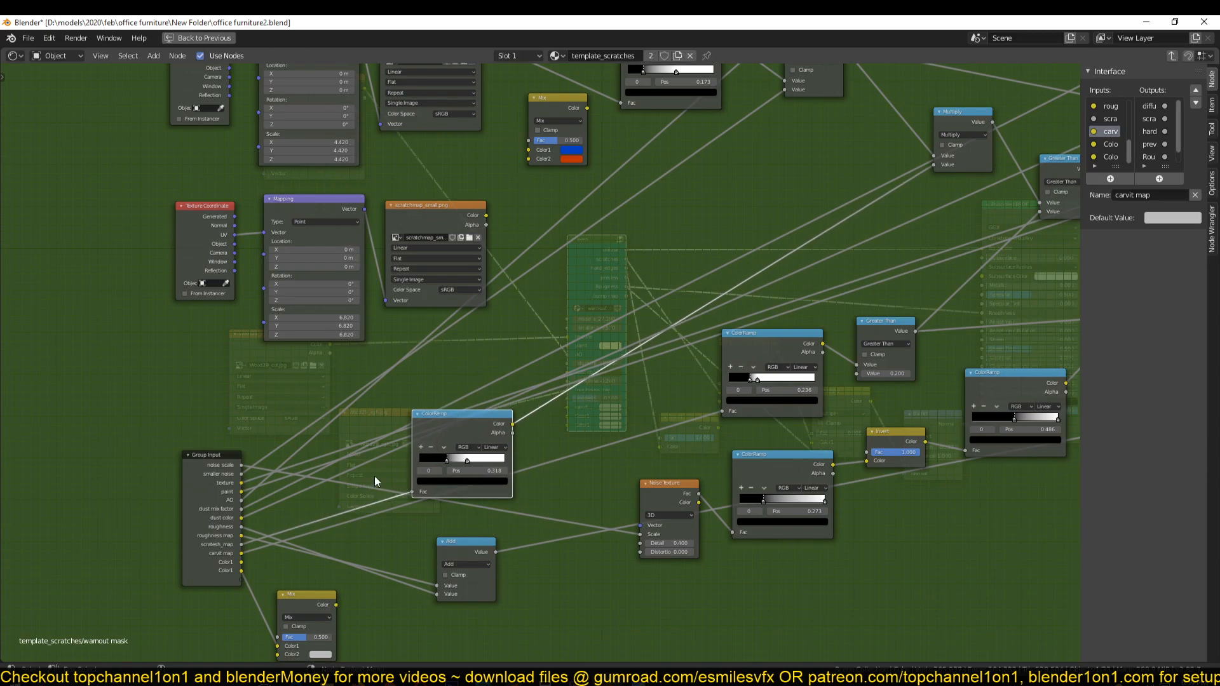
scroll(381, 445, up, 1)
drag(177, 537, 403, 446)
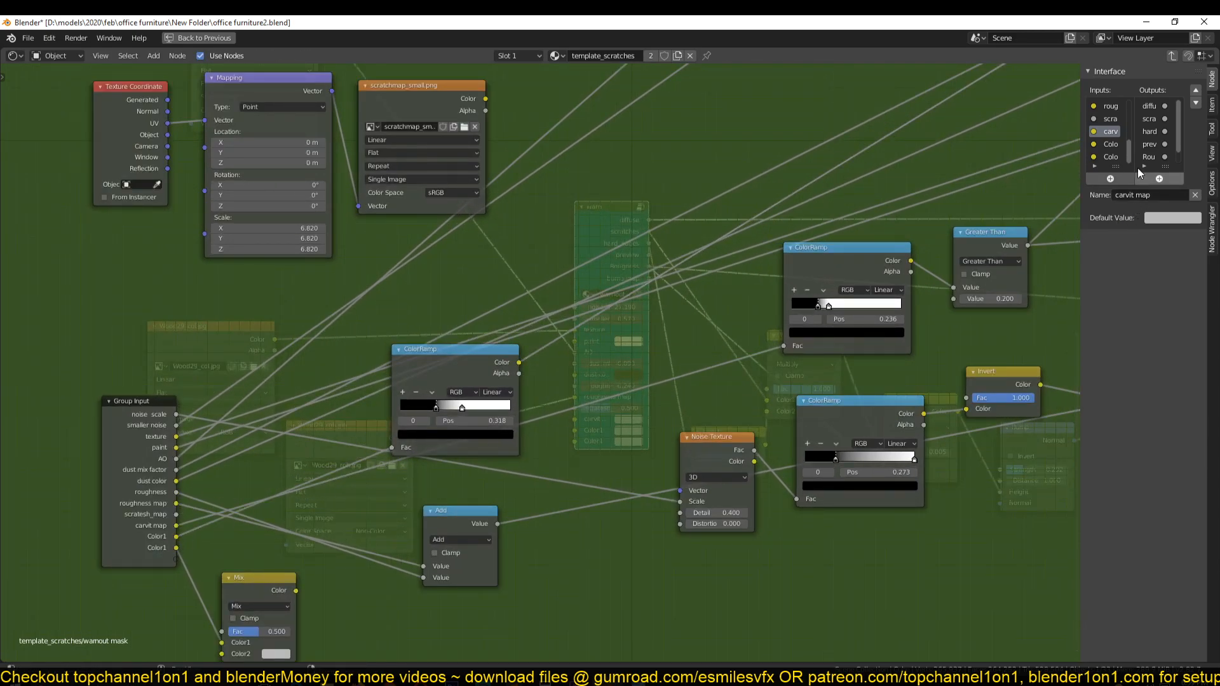
Rename the connected Color1 group input as "scratch map" and save the file
click(1111, 145)
click(1132, 194)
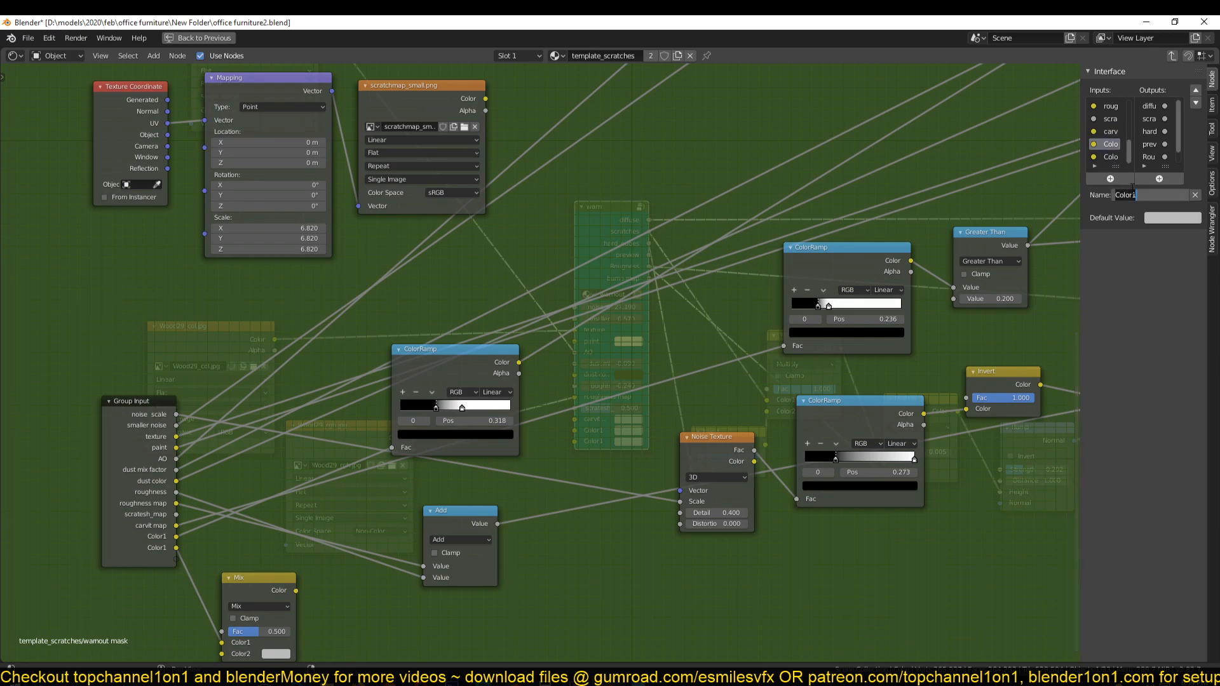
text(scratch map)
key(Return)
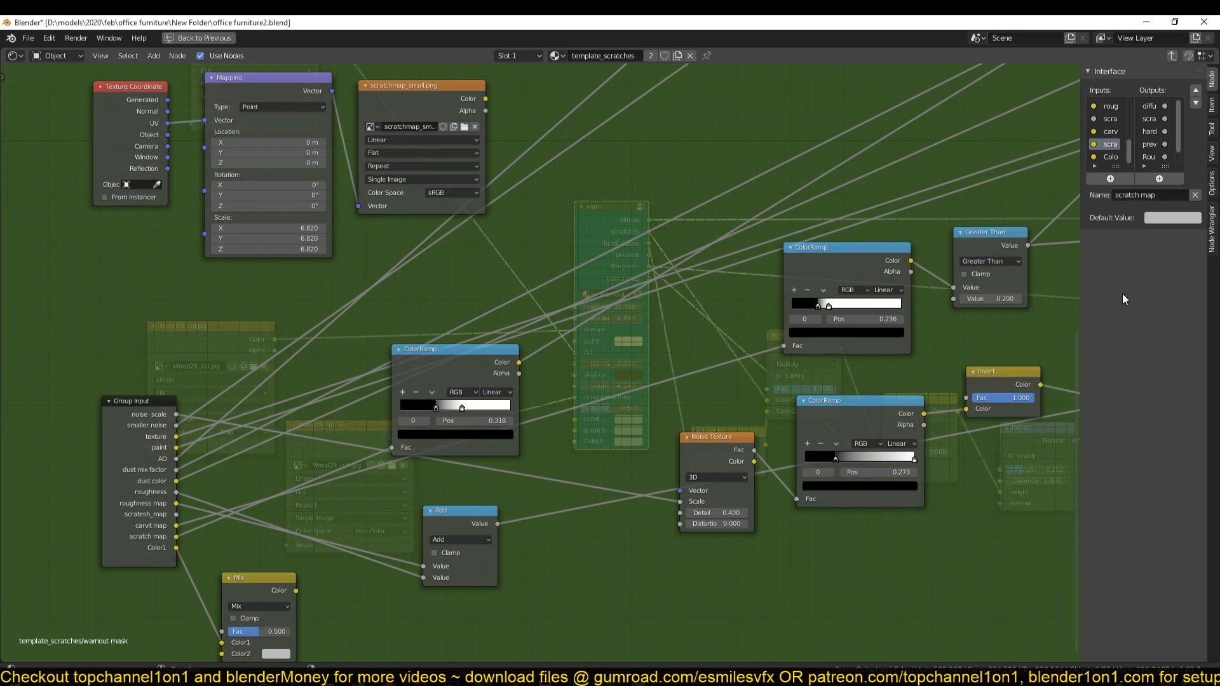
scroll(370, 489, up, 1)
scroll(370, 489, down, 1)
key(ctrl+s)
Nudge the scratch ColorRamp down and examine the scratched-surface texture node and the ColorRamp it feeds
middle_drag(313, 441, 356, 462)
scroll(356, 462, up, 1)
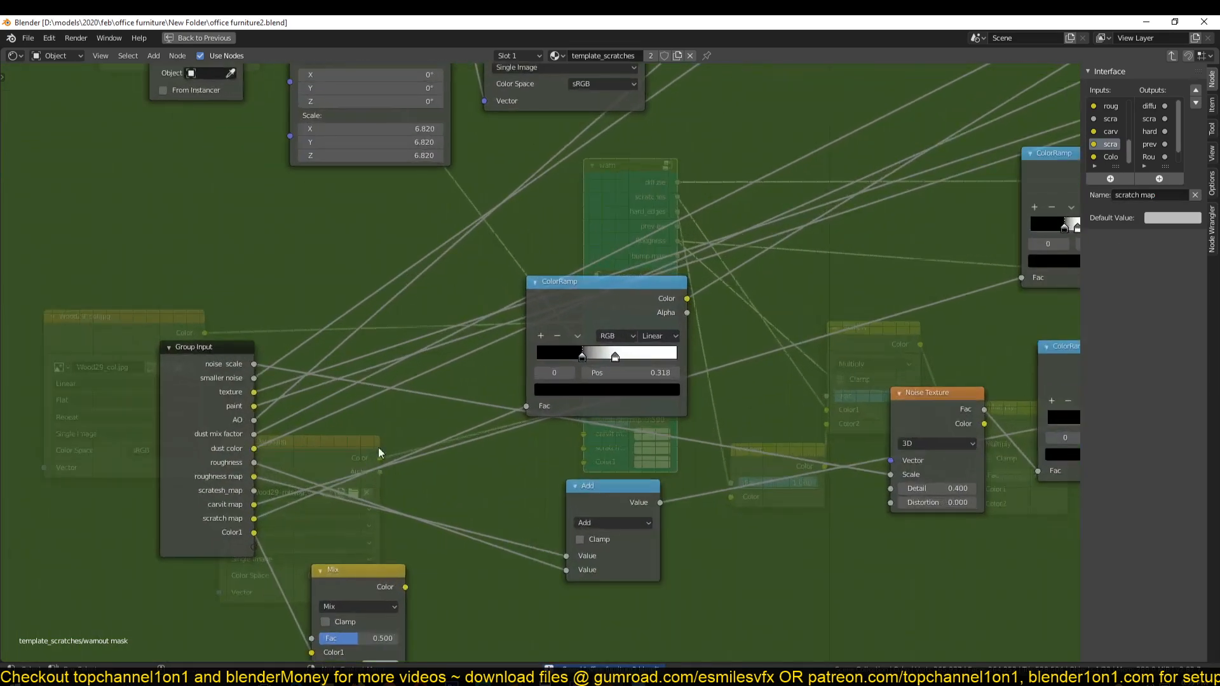
drag(574, 315, 572, 340)
scroll(573, 340, down, 1)
middle_drag(572, 340, 519, 407)
scroll(518, 407, down, 4)
middle_drag(513, 340, 465, 410)
scroll(492, 275, down, 4)
middle_drag(486, 270, 483, 334)
scroll(483, 333, up, 3)
click(640, 135)
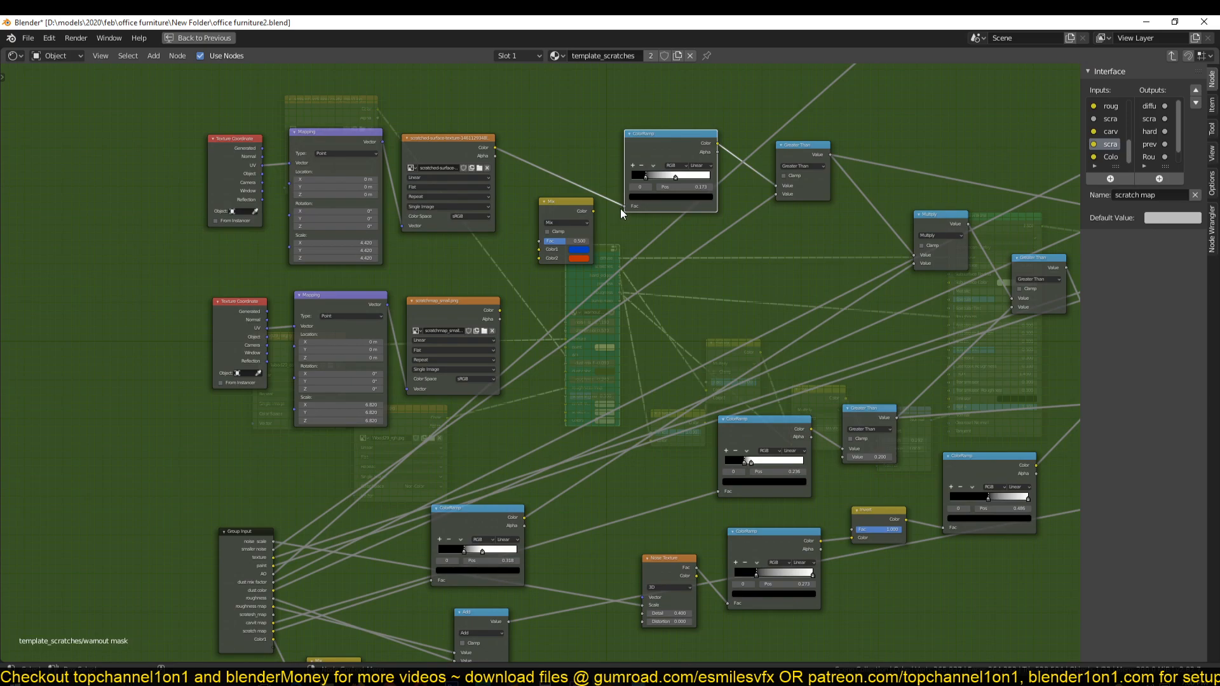
click(459, 143)
scroll(451, 183, up, 1)
middle_drag(451, 183, 464, 224)
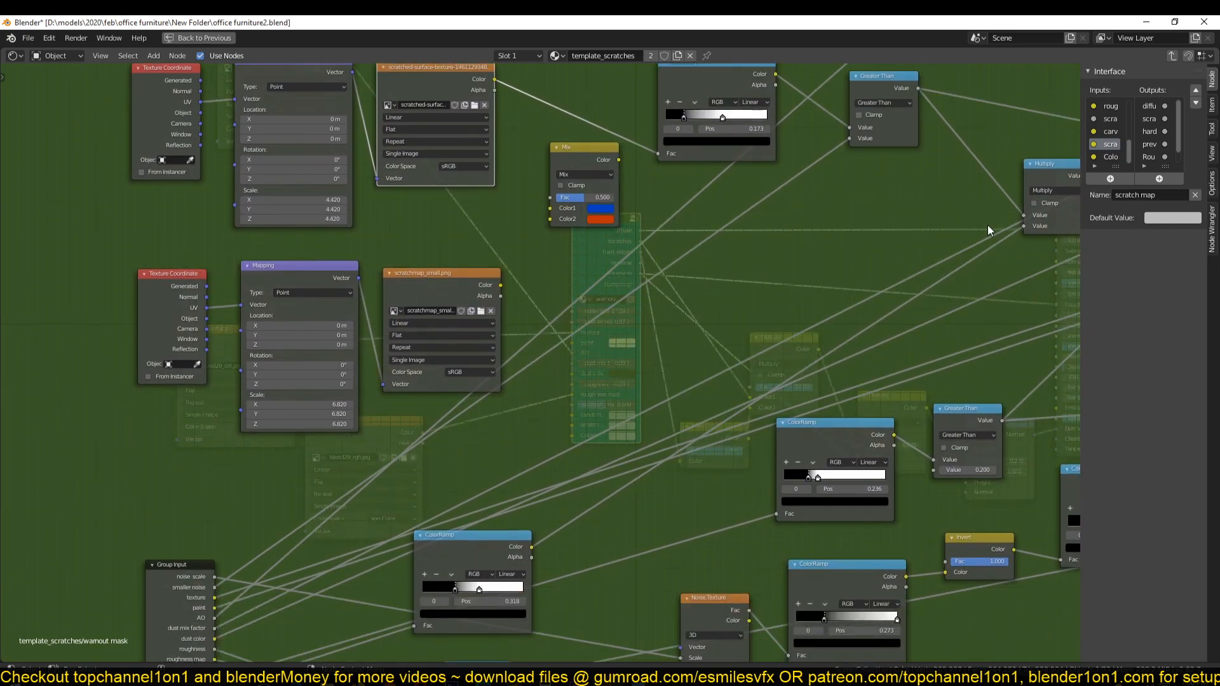
Rename the last remaining Color input of the node group as "large scrathses" and save the file
click(1111, 156)
click(1151, 193)
text(large)
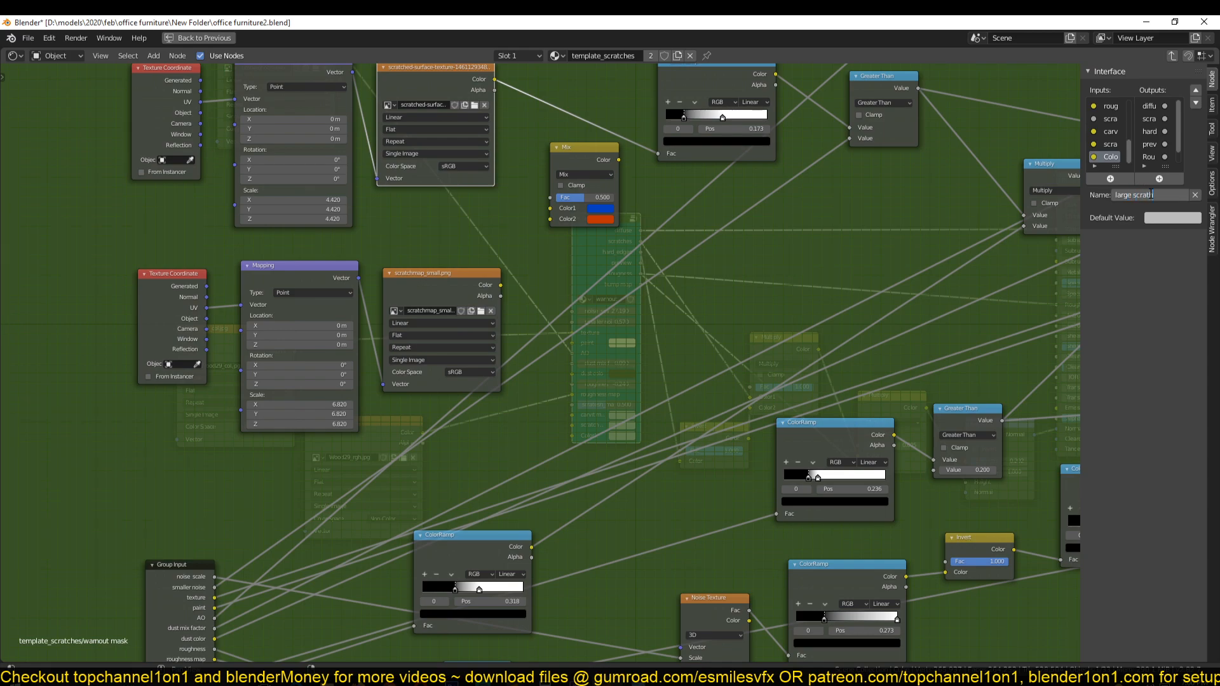
key(Return)
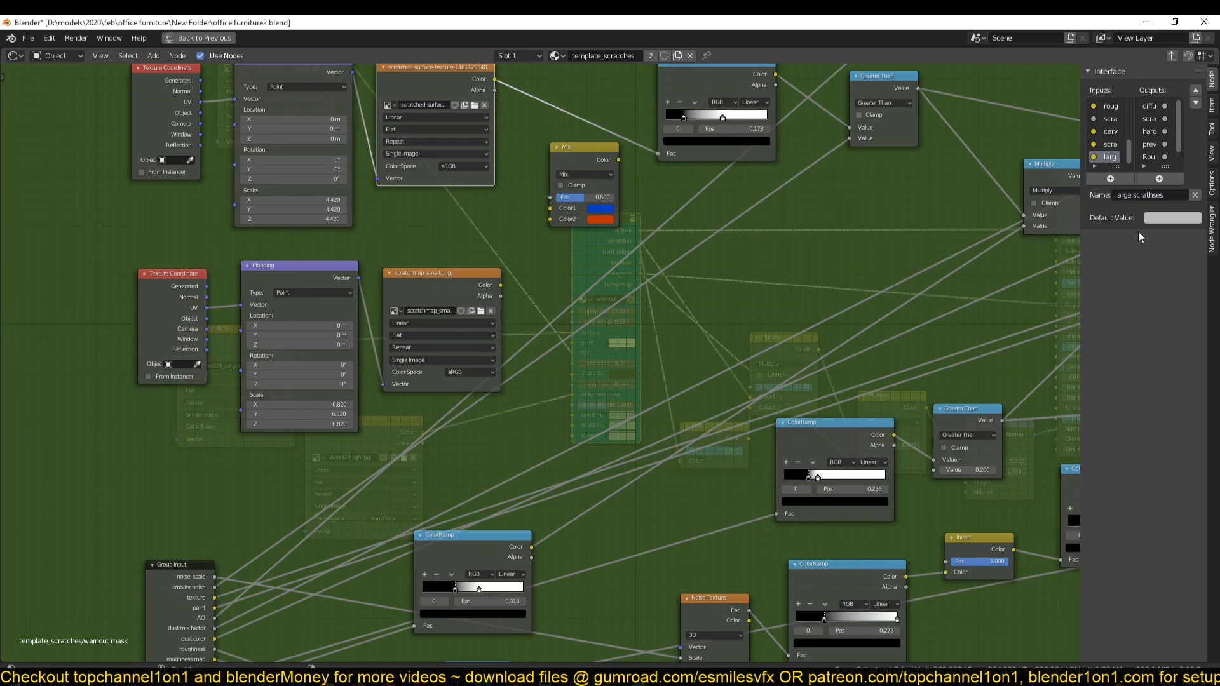
key(ctrl+s)
Delete the leftover Mix node beneath the Group Input
middle_drag(430, 333, 380, 282)
scroll(511, 226, down, 2)
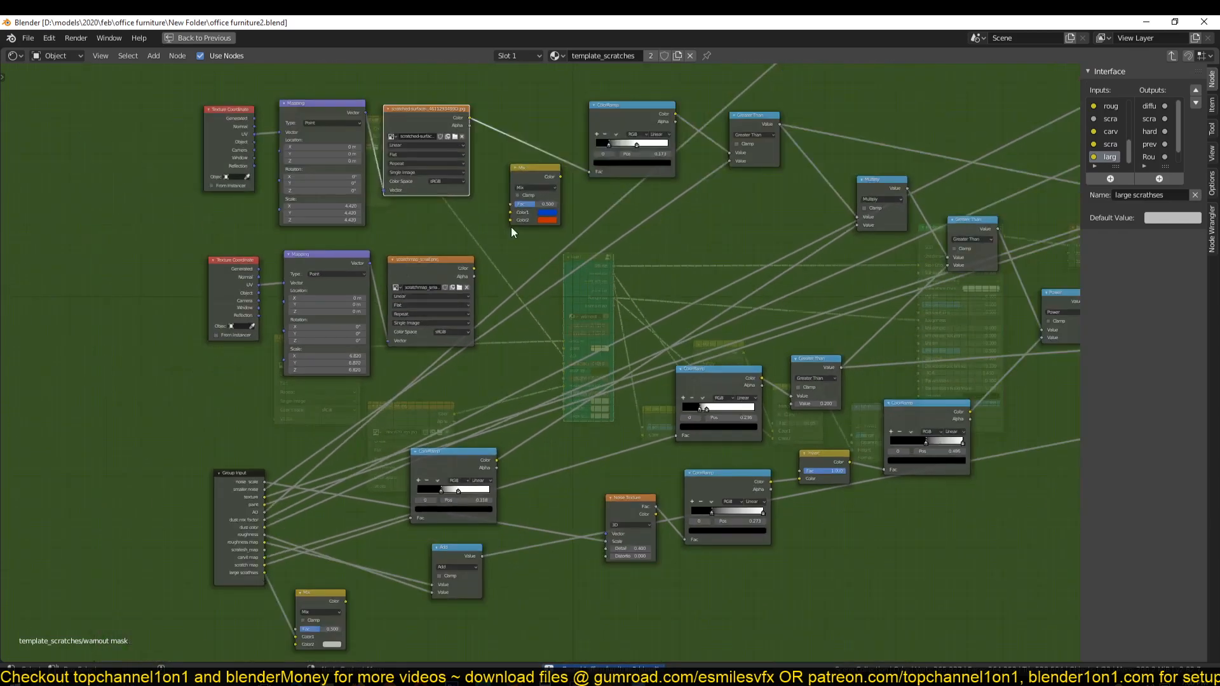
middle_drag(395, 574, 395, 493)
click(341, 491)
key(x)
Feed the Fac of the upper scratch ColorRamp from the large scrathses group input instead of the image texture
middle_drag(479, 183, 441, 284)
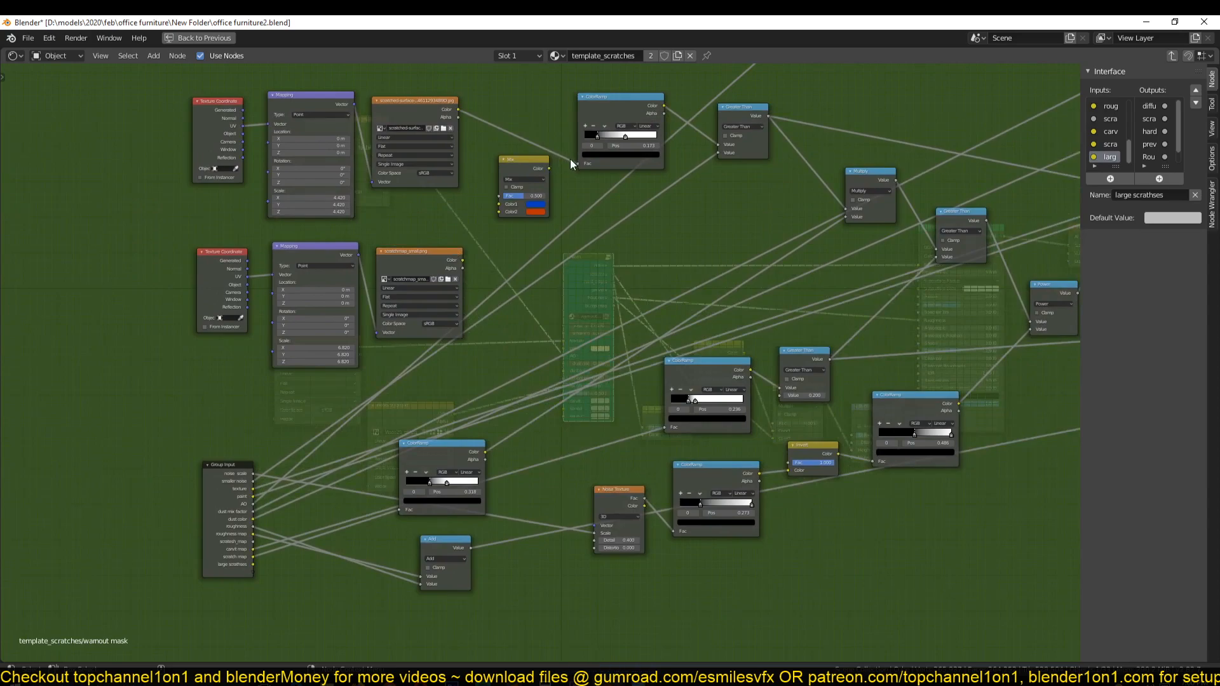
drag(577, 162, 492, 228)
drag(578, 164, 253, 565)
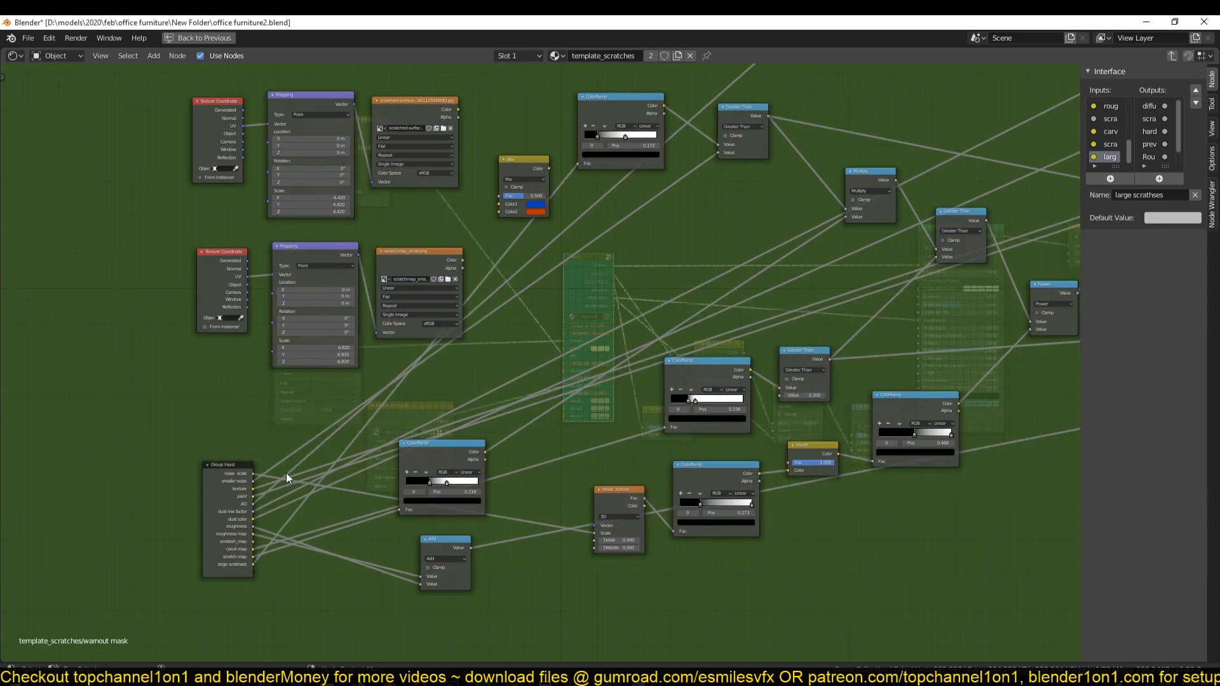
Delete both scratch image textures with their mapping and coordinate nodes plus the loose Mix node, save, and reposition the Group Input
drag(214, 105, 524, 201)
key(x)
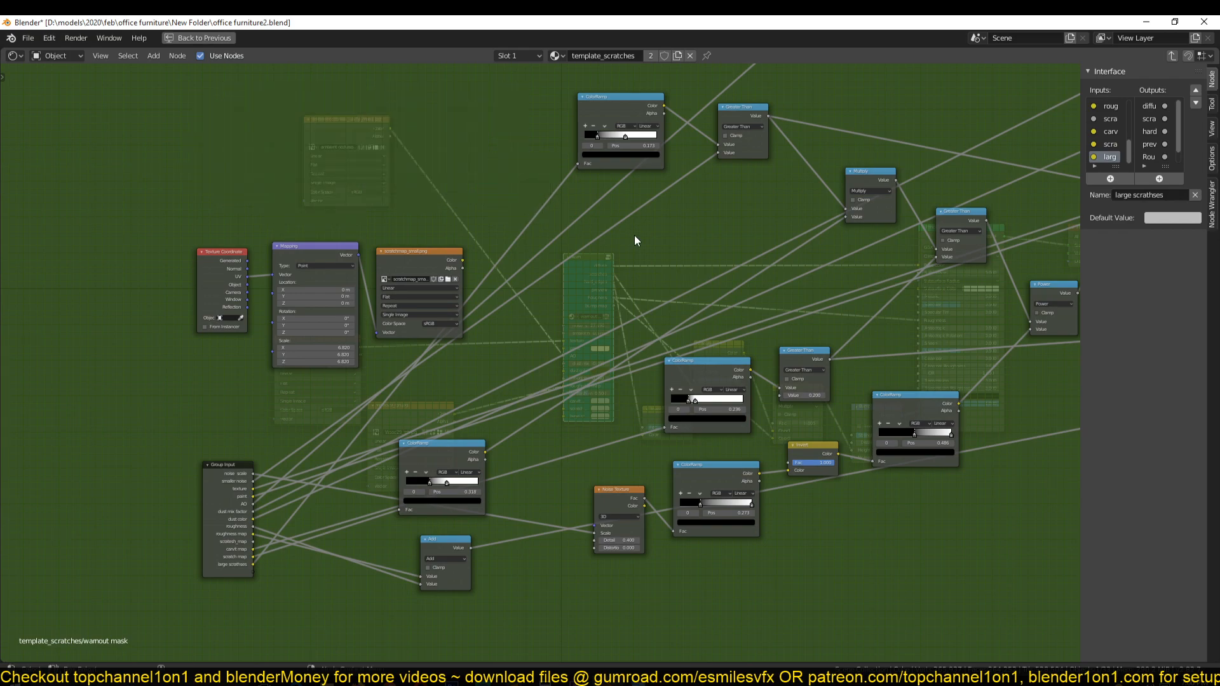
drag(385, 234, 204, 306)
key(x)
key(ctrl+s)
middle_drag(481, 363, 459, 492)
drag(204, 530, 225, 356)
key(Home)
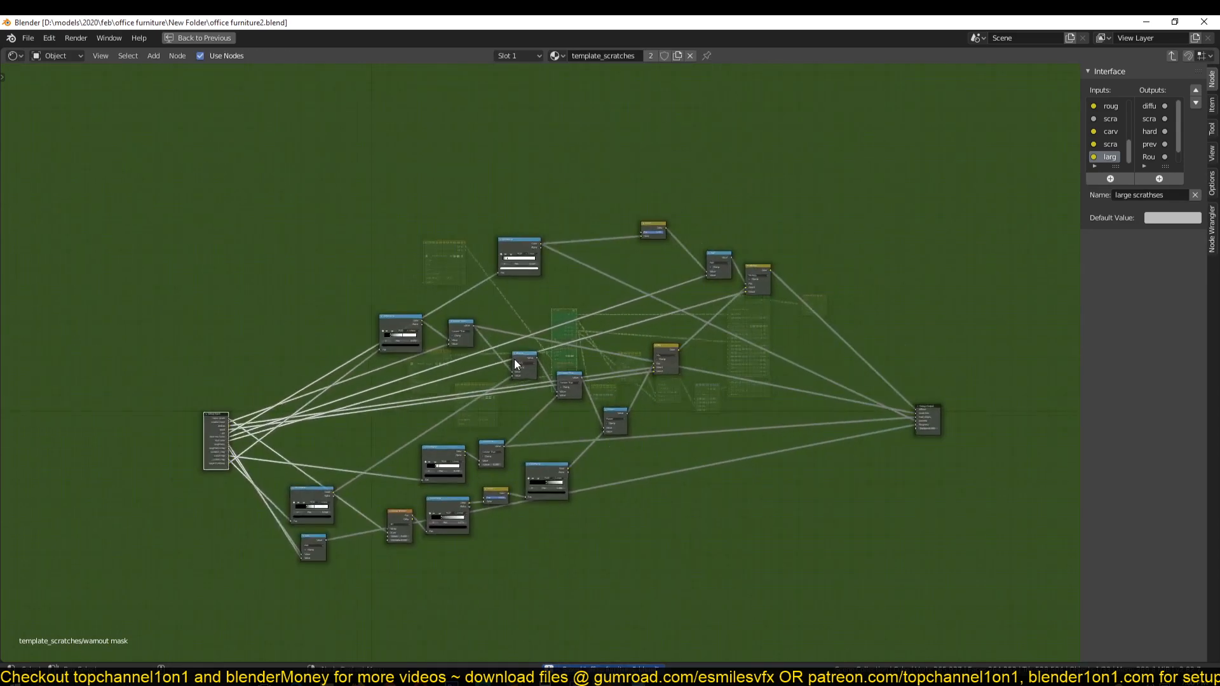
Leave the node group and restore the full workspace layout to view the table with its material
key(Tab)
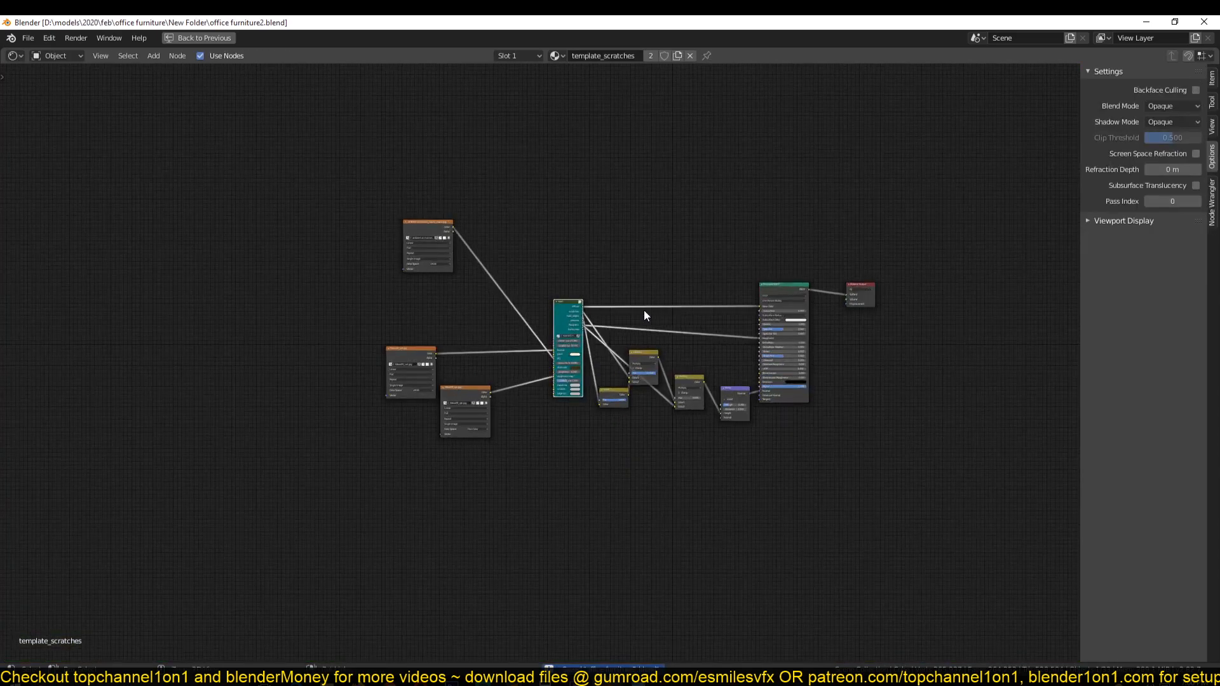
key(ctrl+space)
middle_drag(721, 334, 769, 326)
scroll(698, 376, down, 4)
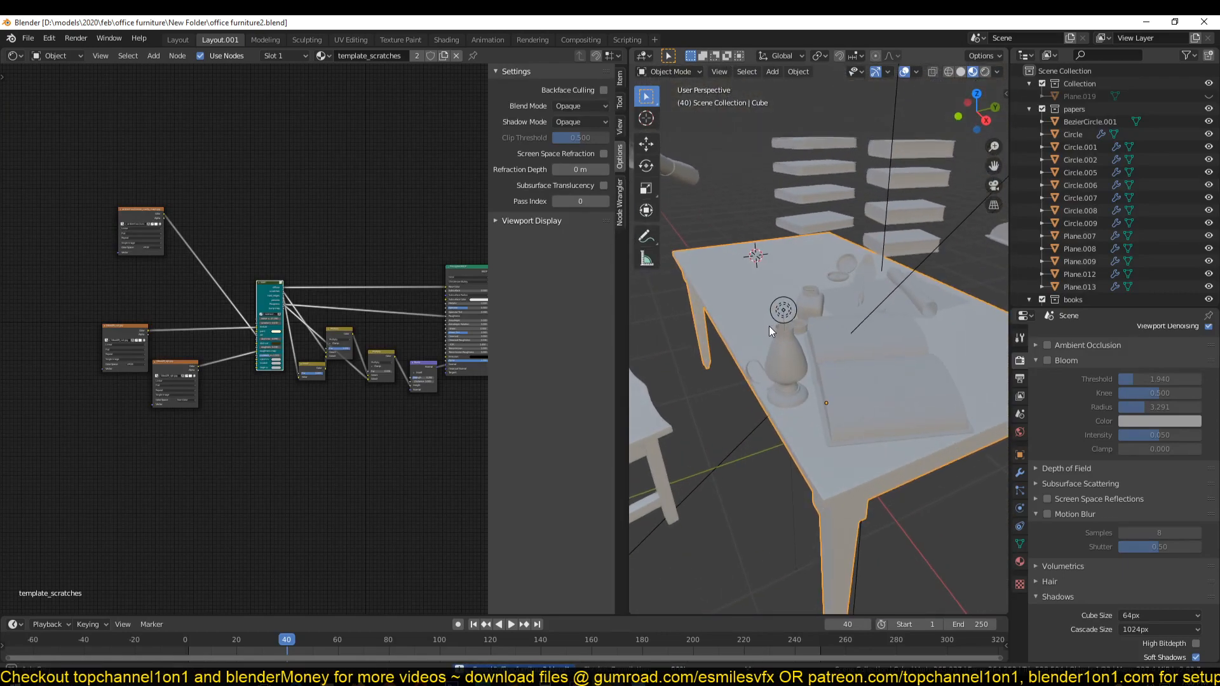
scroll(293, 310, up, 4)
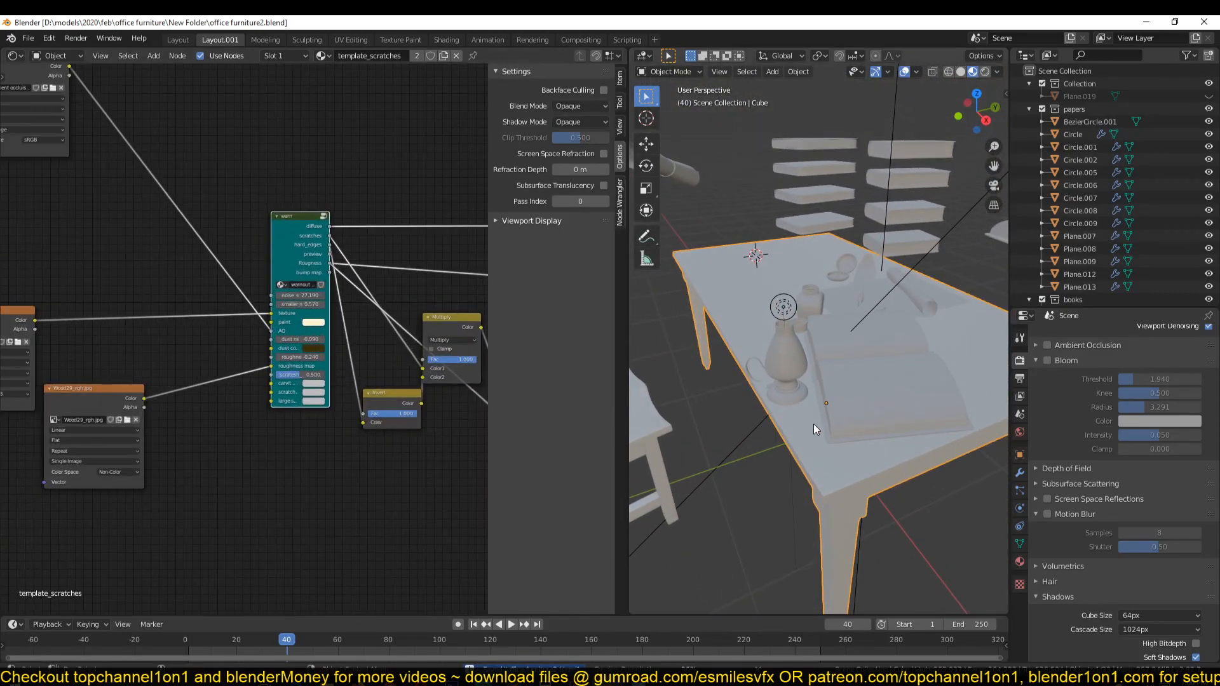
middle_drag(861, 503, 862, 473)
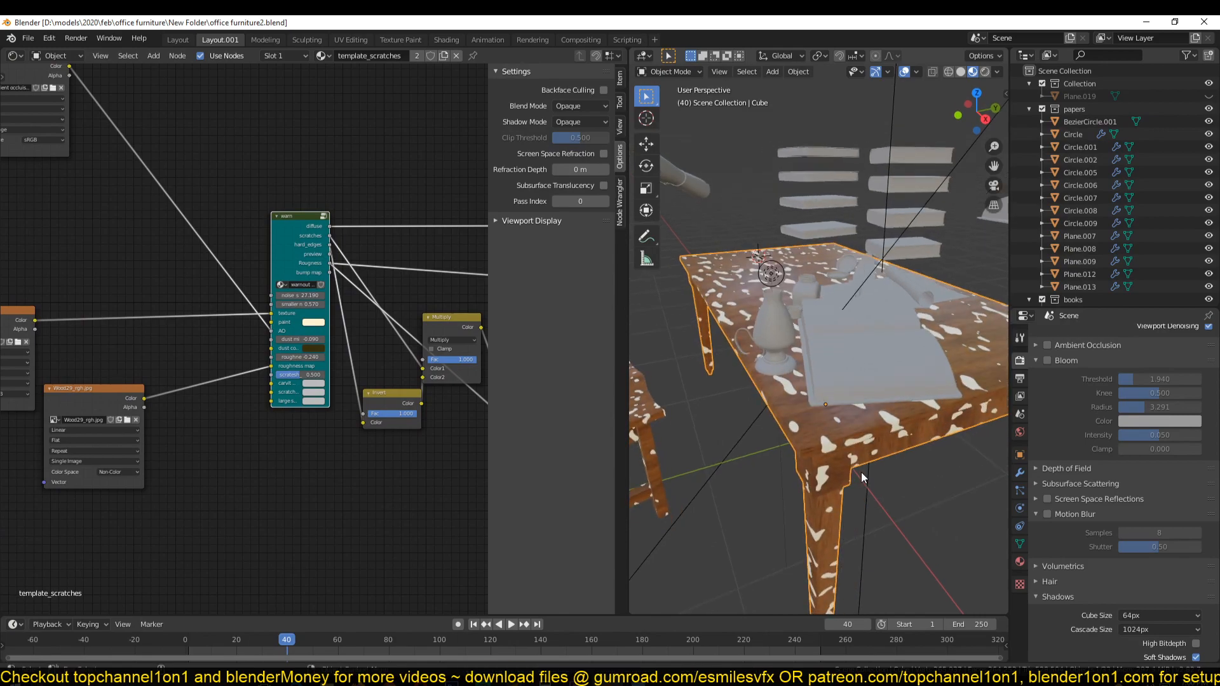
Rearrange the Wood29_col and Wood29_rgh image texture nodes to free space beside the worn-out mask group
middle_drag(269, 422, 369, 435)
drag(175, 348, 178, 227)
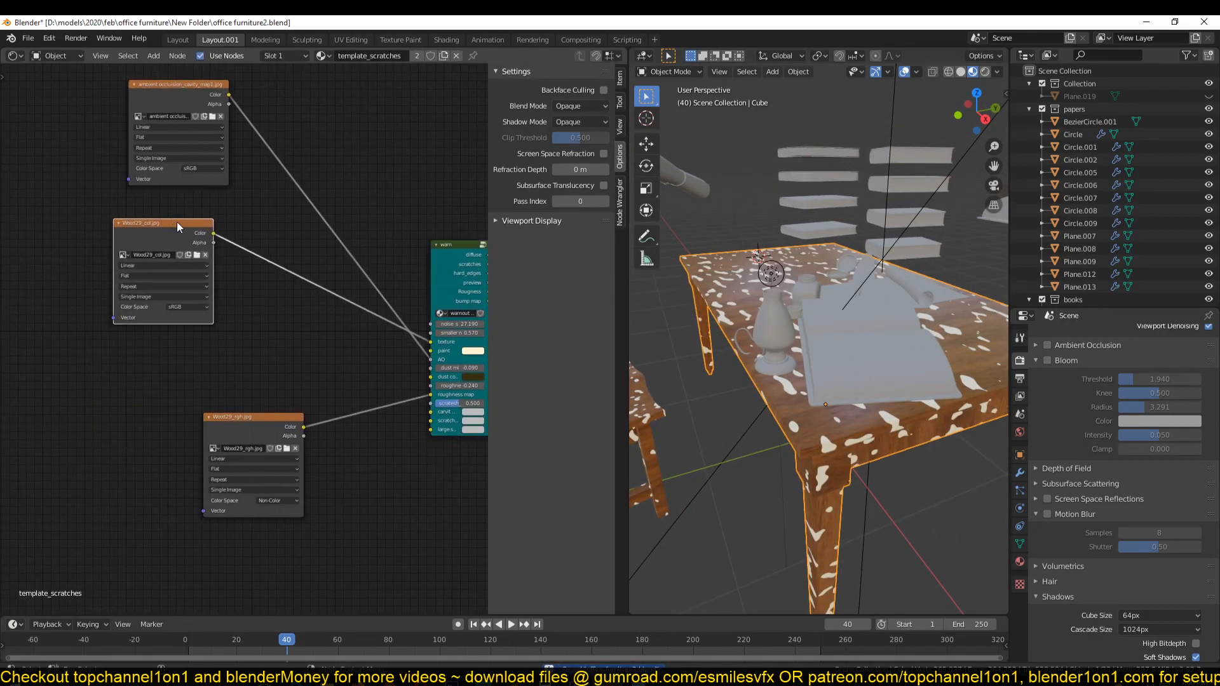
drag(244, 436, 159, 373)
scroll(326, 470, up, 3)
middle_drag(304, 433, 238, 396)
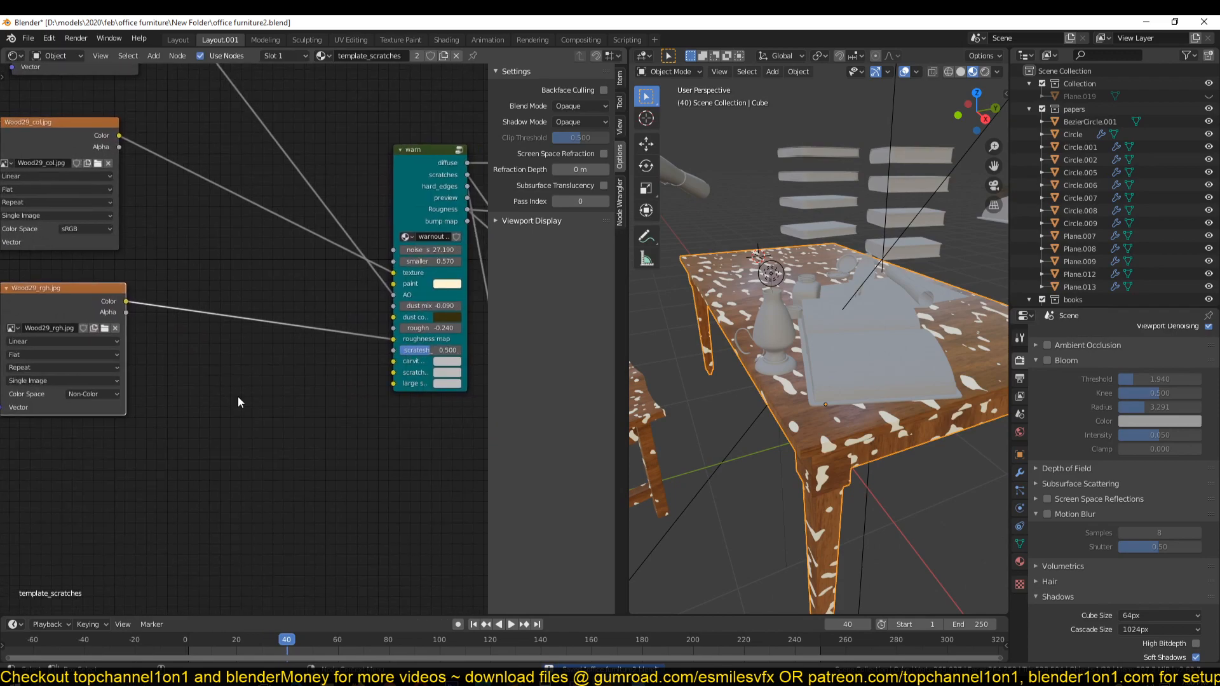
Duplicate the Wood29_rgh texture node and load furniture_cavity_map1.jpg into the copy
key(shift+d)
click(211, 513)
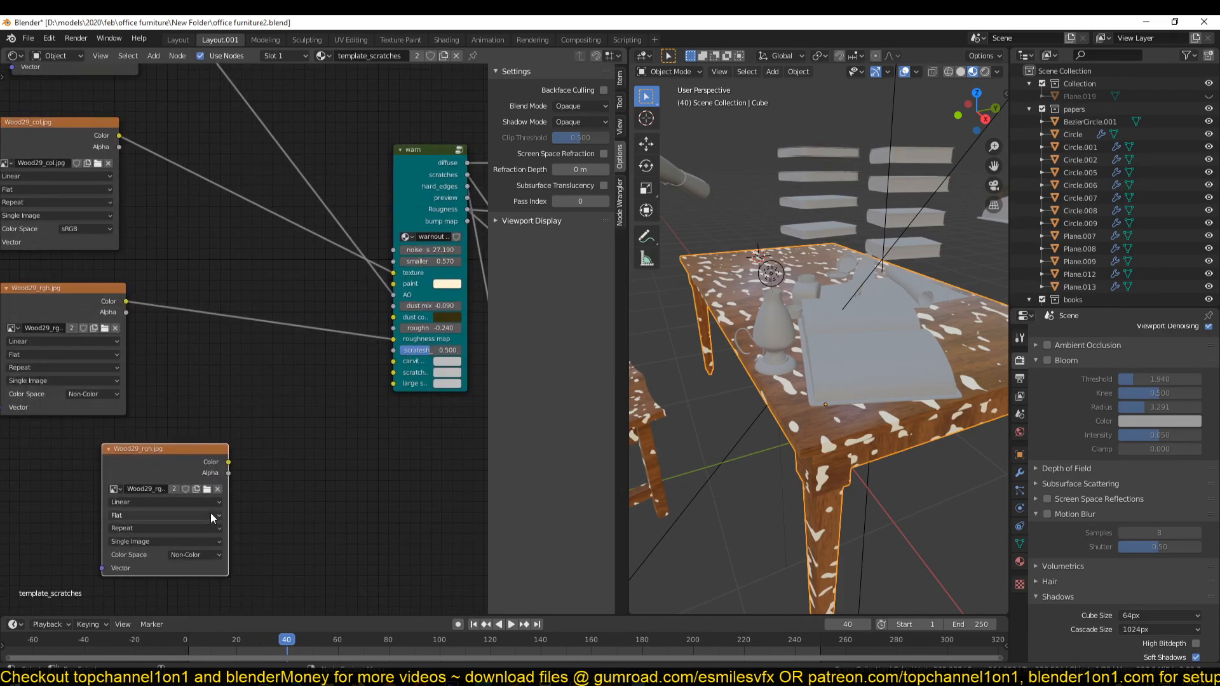
click(208, 489)
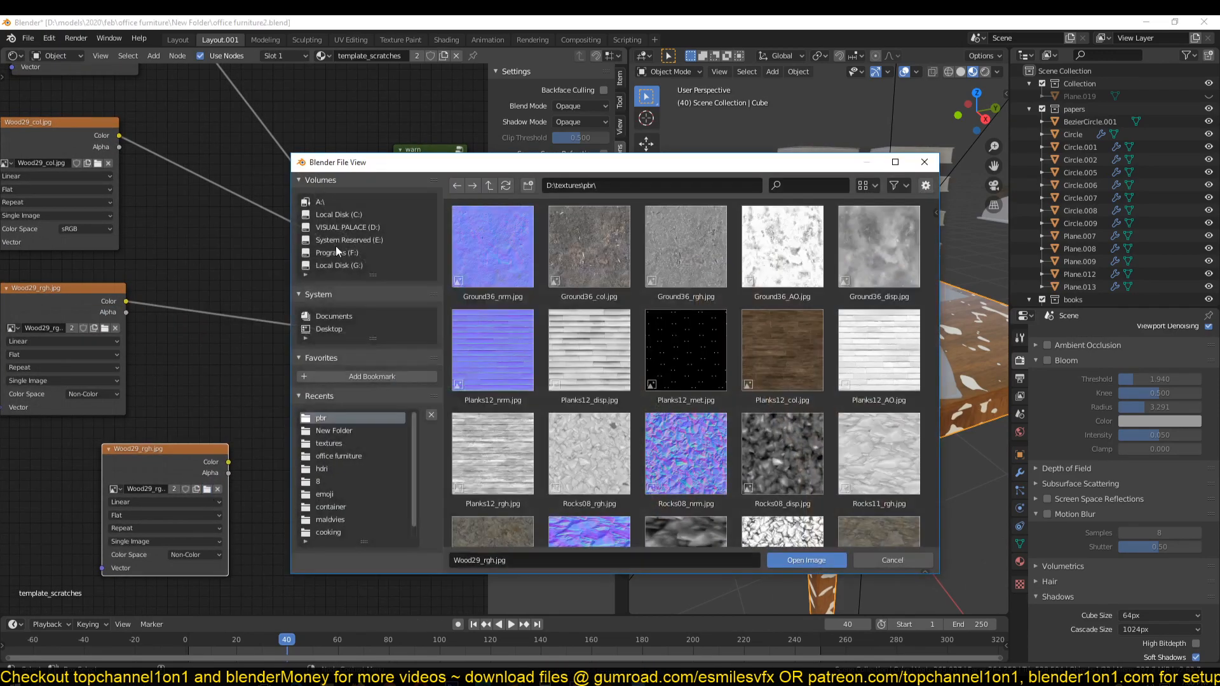
click(325, 429)
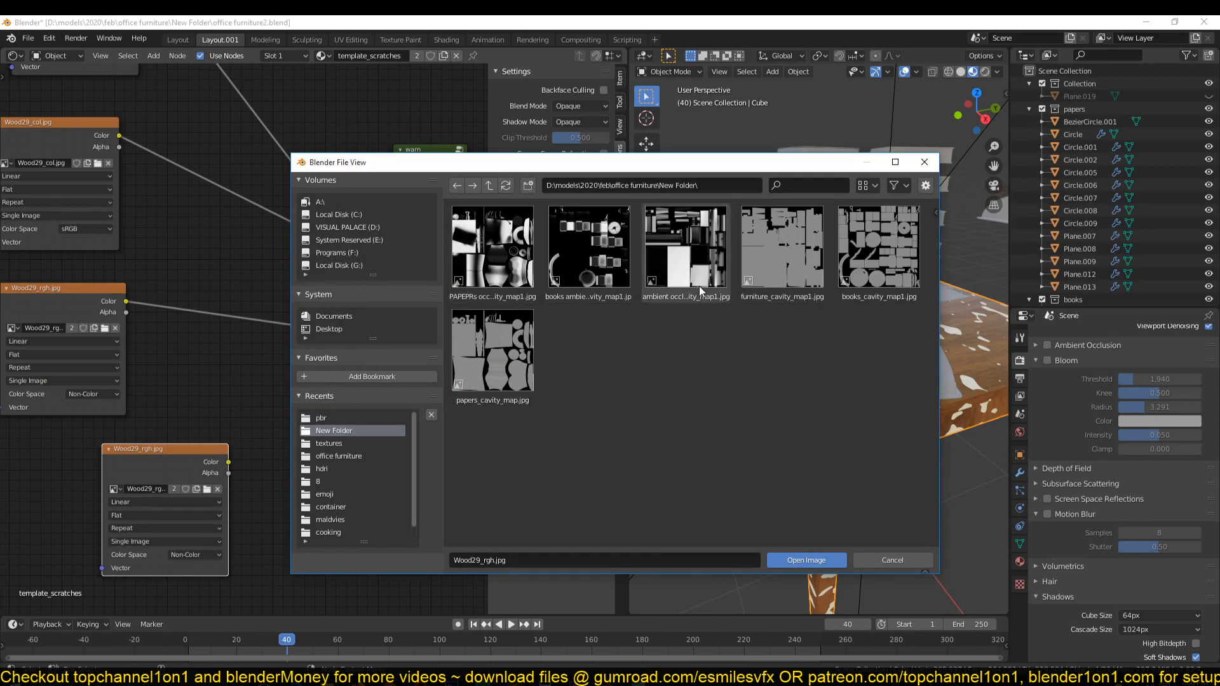
double_click(771, 287)
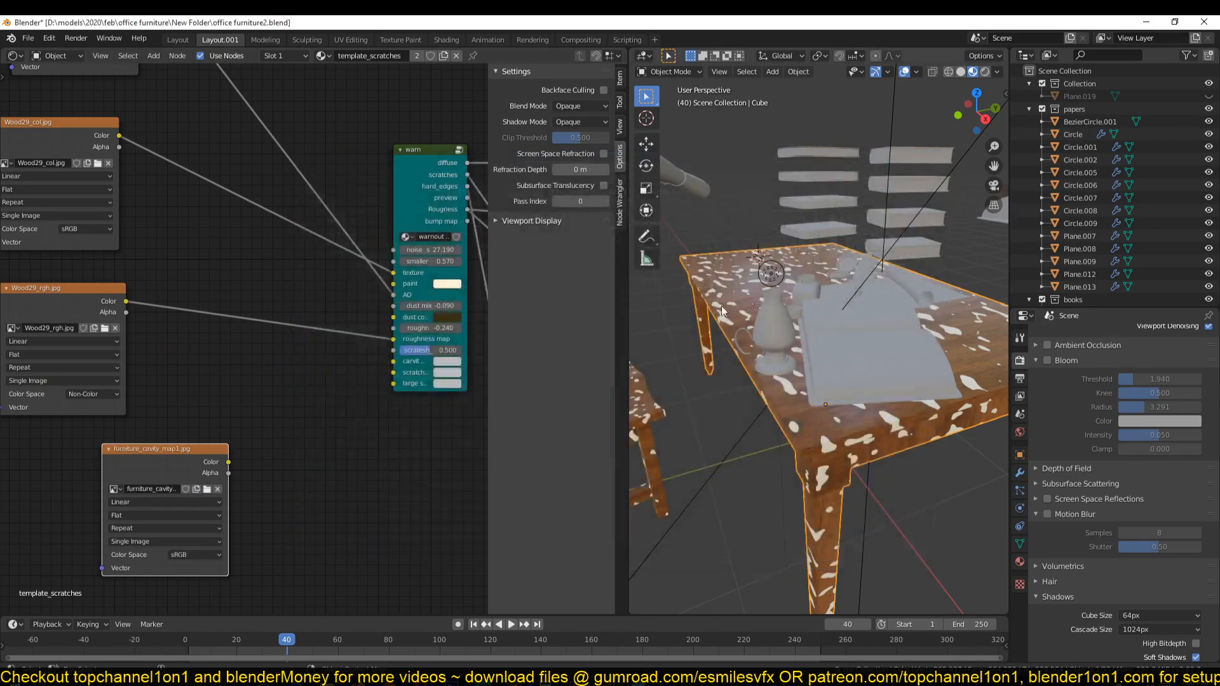
Connect the furniture cavity map's Color to the carvit map input, check the furniture, and save the file
scroll(323, 444, up, 2)
drag(195, 471, 428, 335)
drag(159, 482, 219, 372)
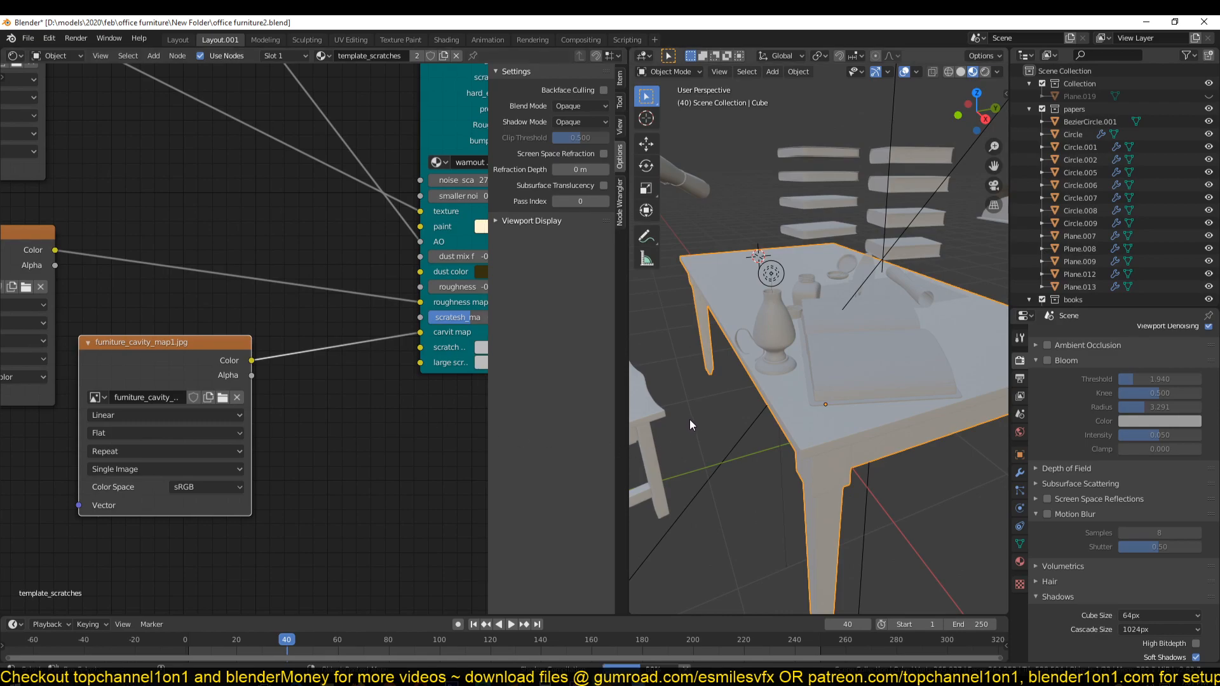
middle_drag(691, 420, 793, 373)
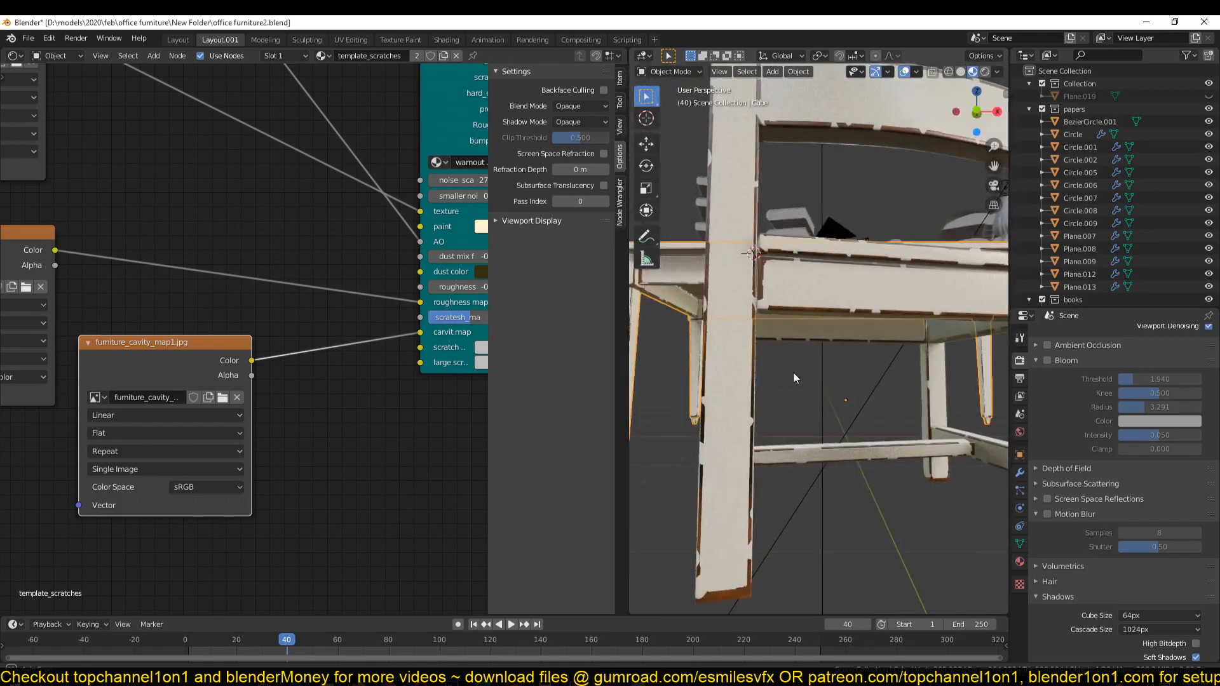
key(ctrl+s)
Duplicate the cavity map node and assign the existing scratched-surface-texture image to the copy
middle_drag(315, 439, 340, 395)
key(shift+d)
click(202, 532)
middle_drag(210, 549, 215, 529)
click(215, 528)
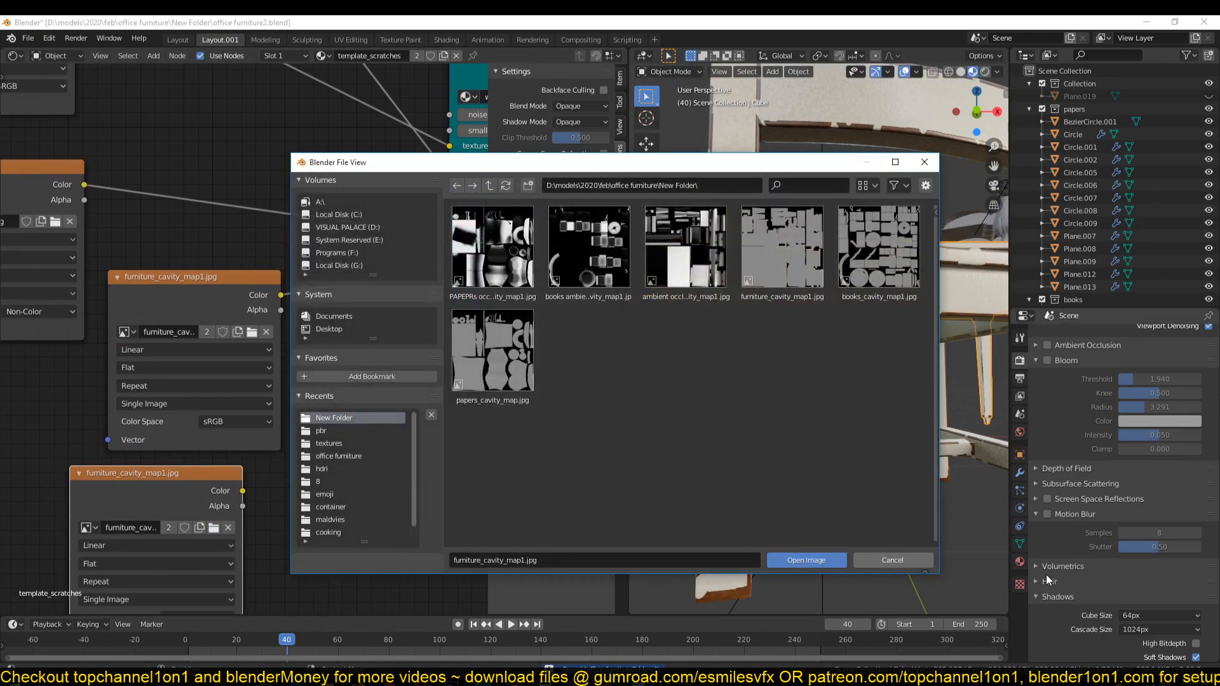
click(901, 560)
click(87, 528)
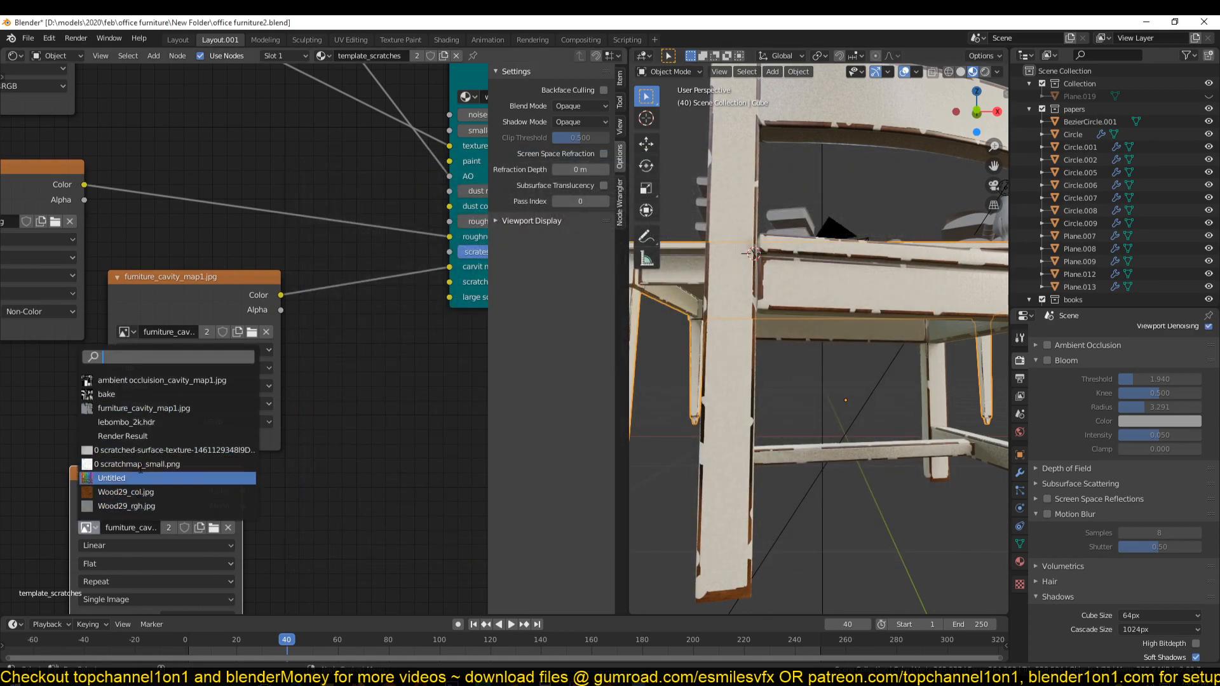
click(140, 450)
Connect the scratched-surface texture's Color to the group's scratch map input and check the table legs
drag(242, 491, 456, 281)
click(456, 281)
drag(243, 491, 449, 282)
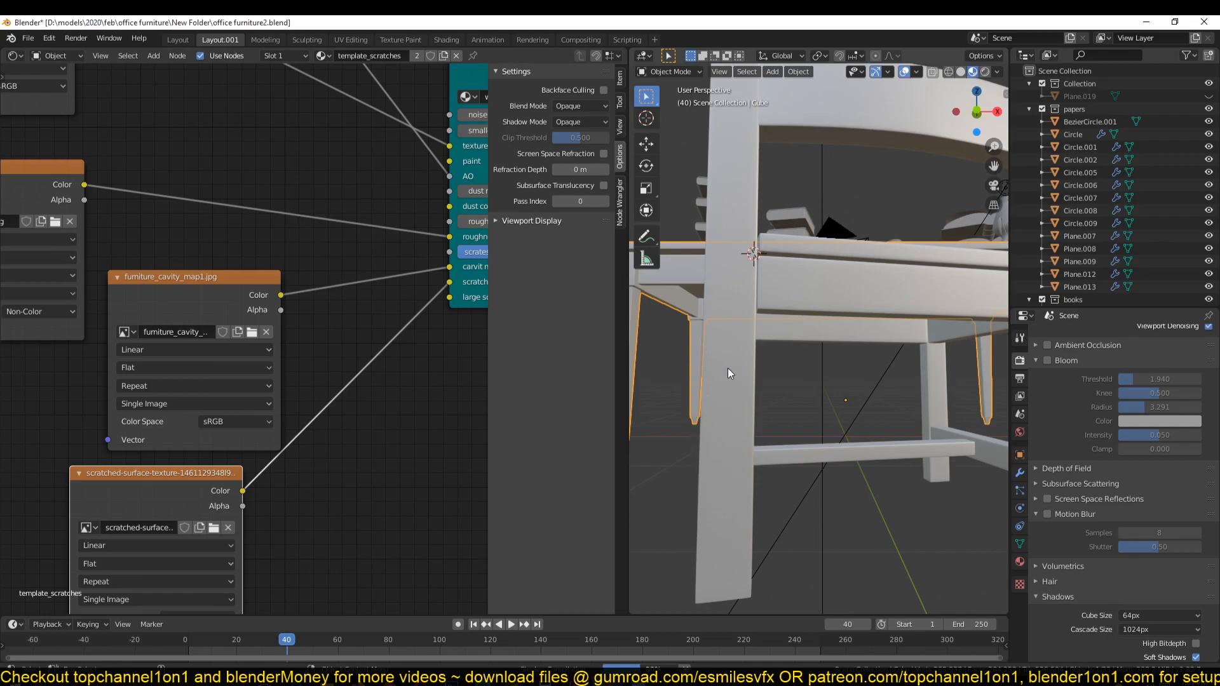
mouse_move(795, 352)
middle_down()
mouse_move(830, 375)
mouse_move(798, 373)
middle_up()
scroll(795, 370, down, 5)
middle_drag(802, 368, 750, 356)
scroll(684, 407, up, 5)
Duplicate the scratched-surface texture node, assign scratchmap_small.png to the copy, and connect its Color to the large scrathses input
middle_drag(356, 430, 335, 323)
key(shift+d)
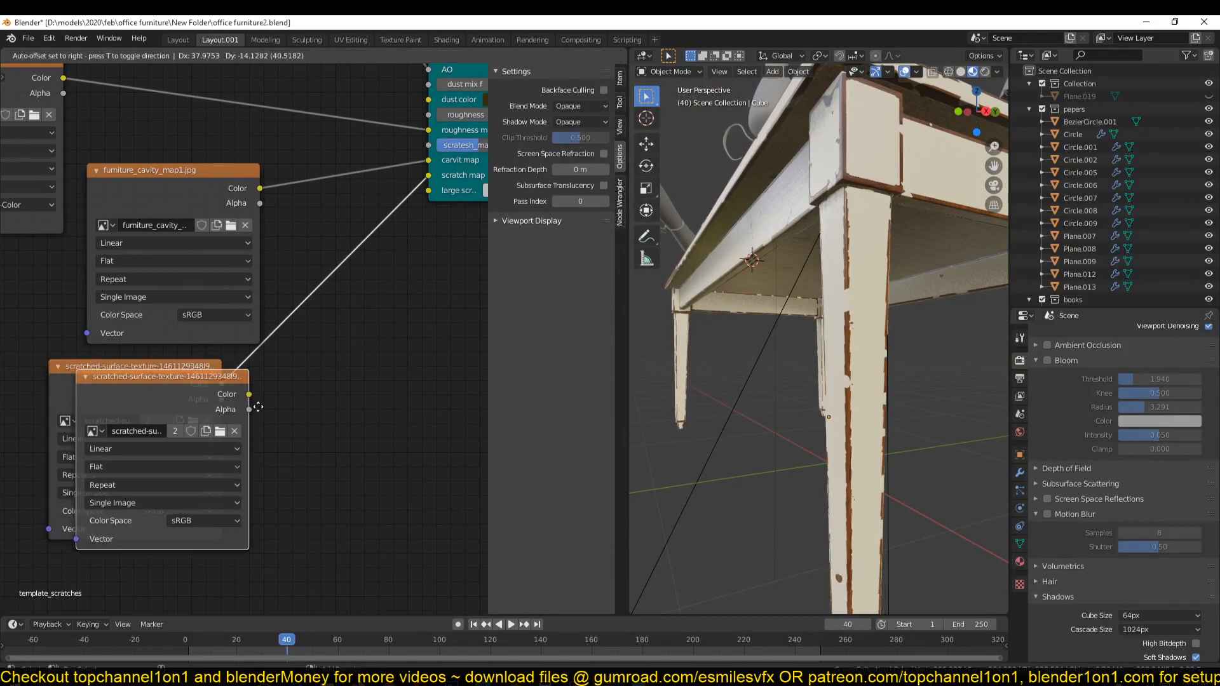
click(277, 439)
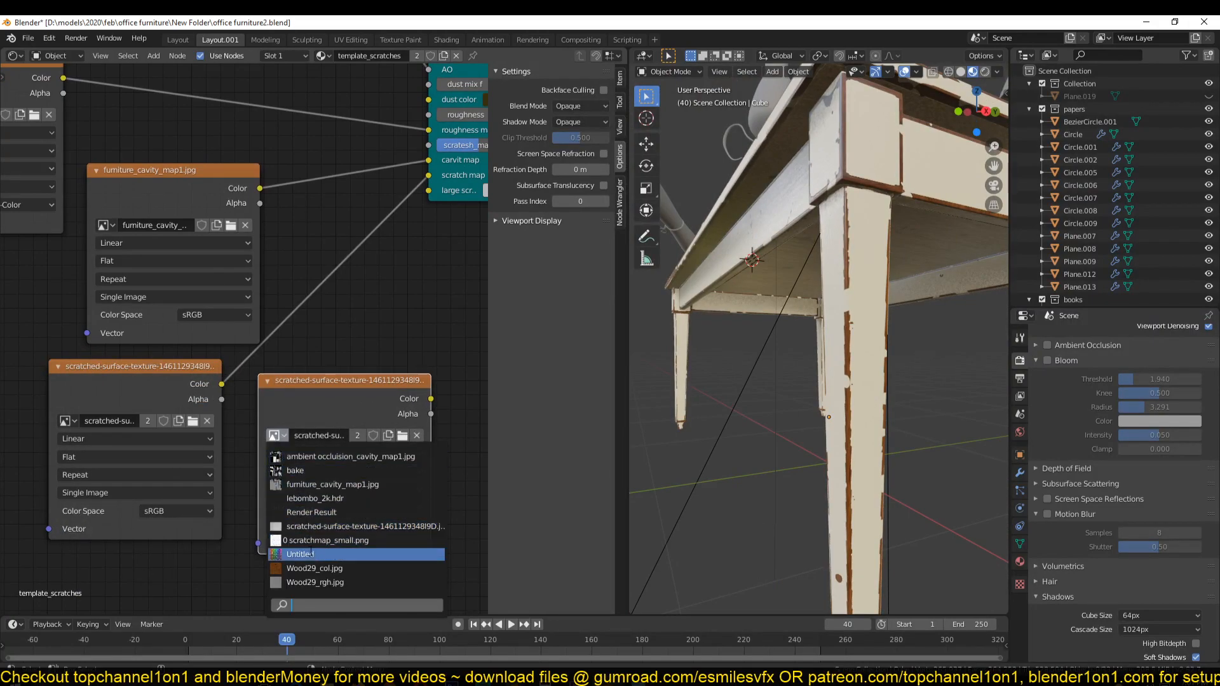
click(308, 550)
middle_drag(363, 387, 239, 454)
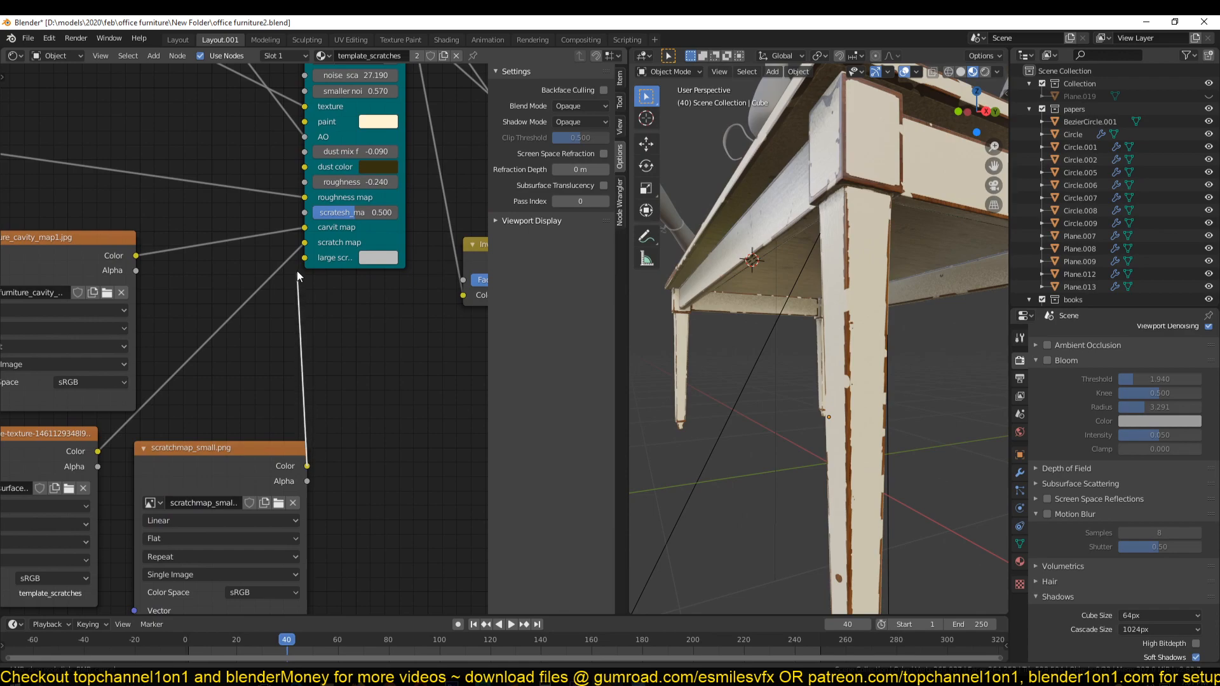
drag(301, 262, 304, 258)
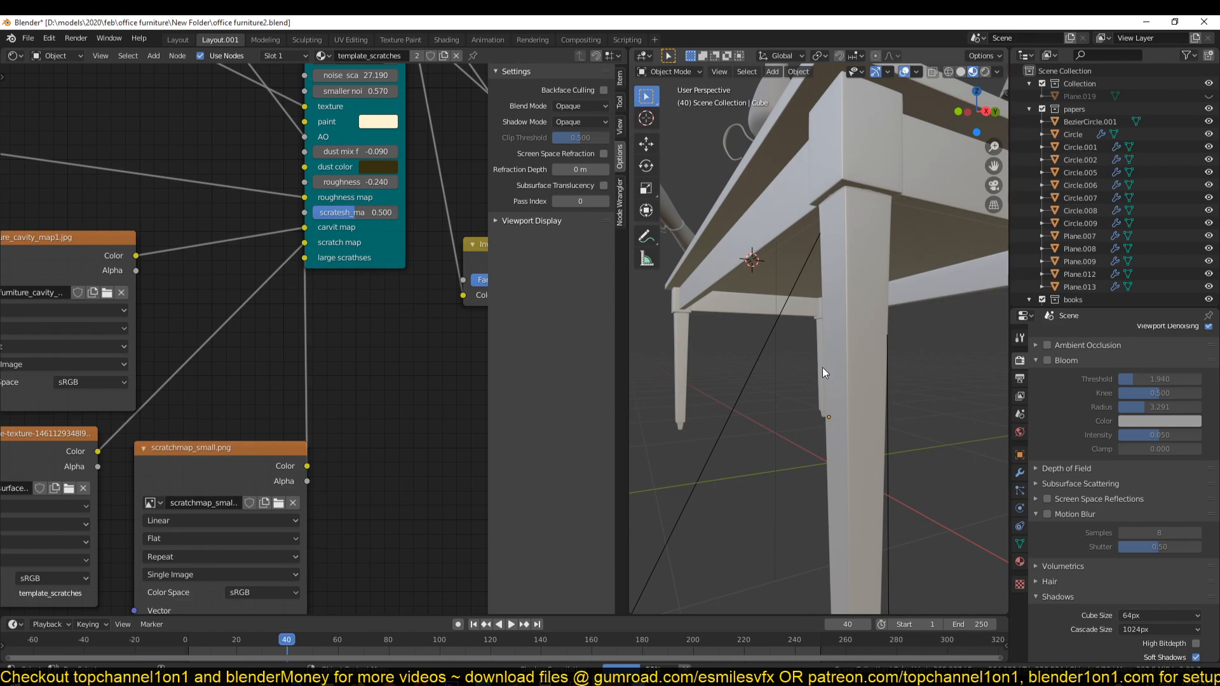
middle_drag(823, 368, 813, 265)
Add Texture Coordinate and Mapping nodes to the scratched-surface texture and set the mapping scale to 6.700 on all axes
middle_drag(100, 498, 194, 338)
key(ctrl+t)
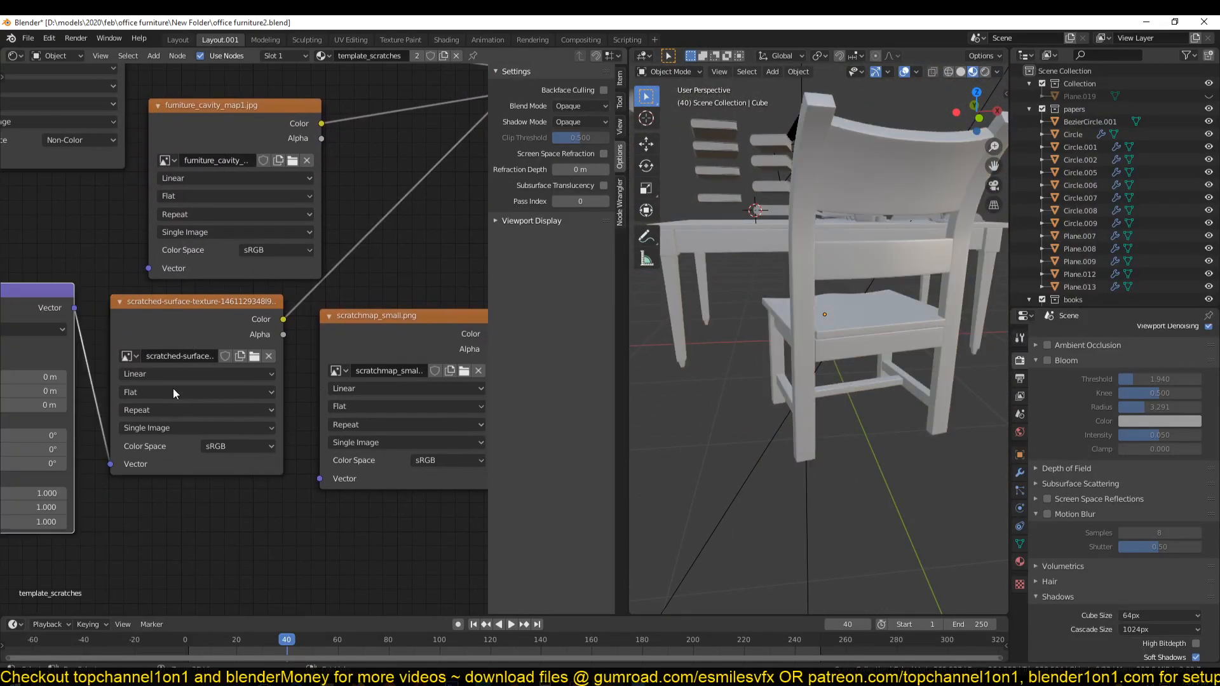
middle_drag(168, 485, 325, 480)
middle_drag(157, 451, 251, 438)
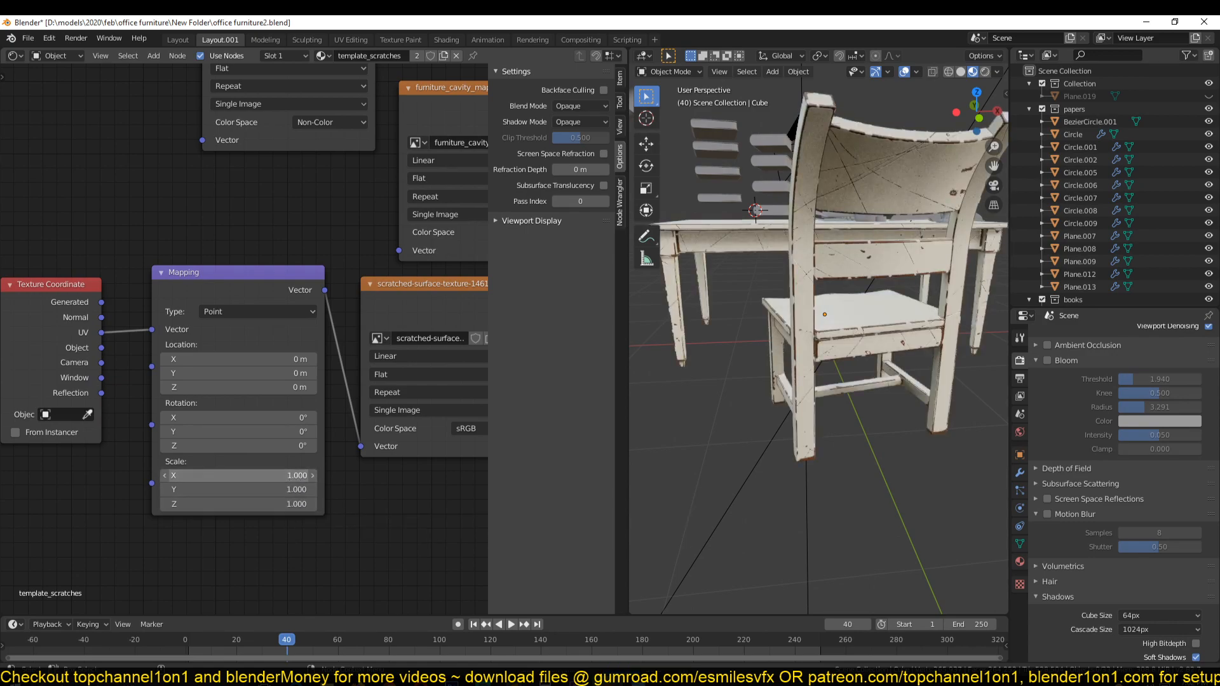
drag(238, 475, 250, 475)
middle_drag(703, 340, 834, 360)
Move the scratchmap_small.png node clear of its neighbours and add Mapping and Texture Coordinate nodes to it
middle_drag(184, 433, 407, 468)
middle_drag(322, 431, 273, 427)
drag(345, 343, 221, 516)
key(ctrl+t)
middle_drag(279, 465, 372, 294)
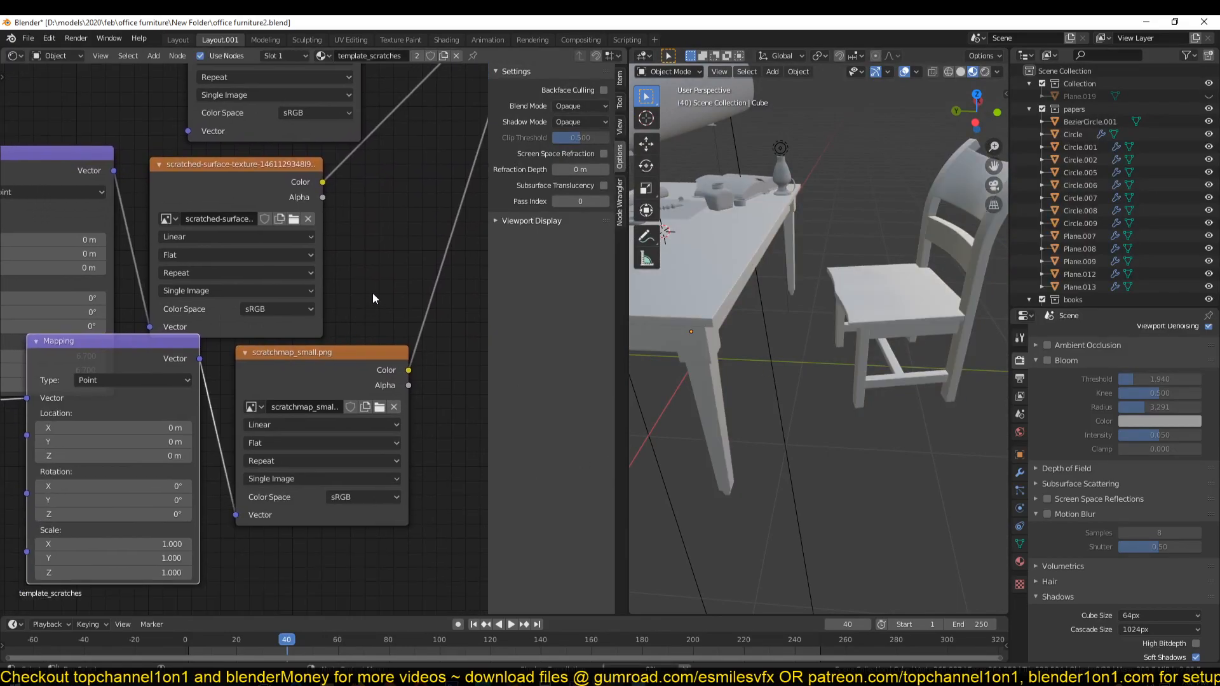
middle_drag(46, 332, 67, 374)
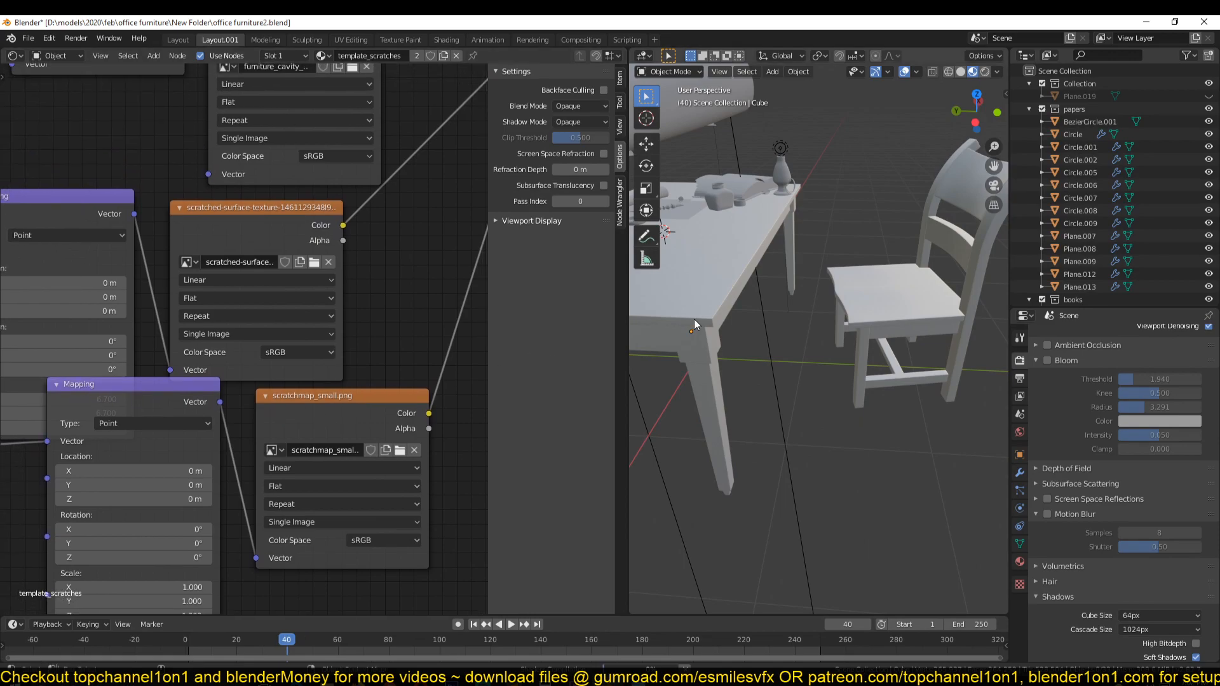
Set the scratchmap_small.png mapping scale to 1.700 on all axes while checking the scratches on the chair and table
middle_drag(742, 365, 868, 456)
scroll(844, 390, up, 8)
scroll(844, 390, down, 2)
middle_drag(353, 573, 403, 436)
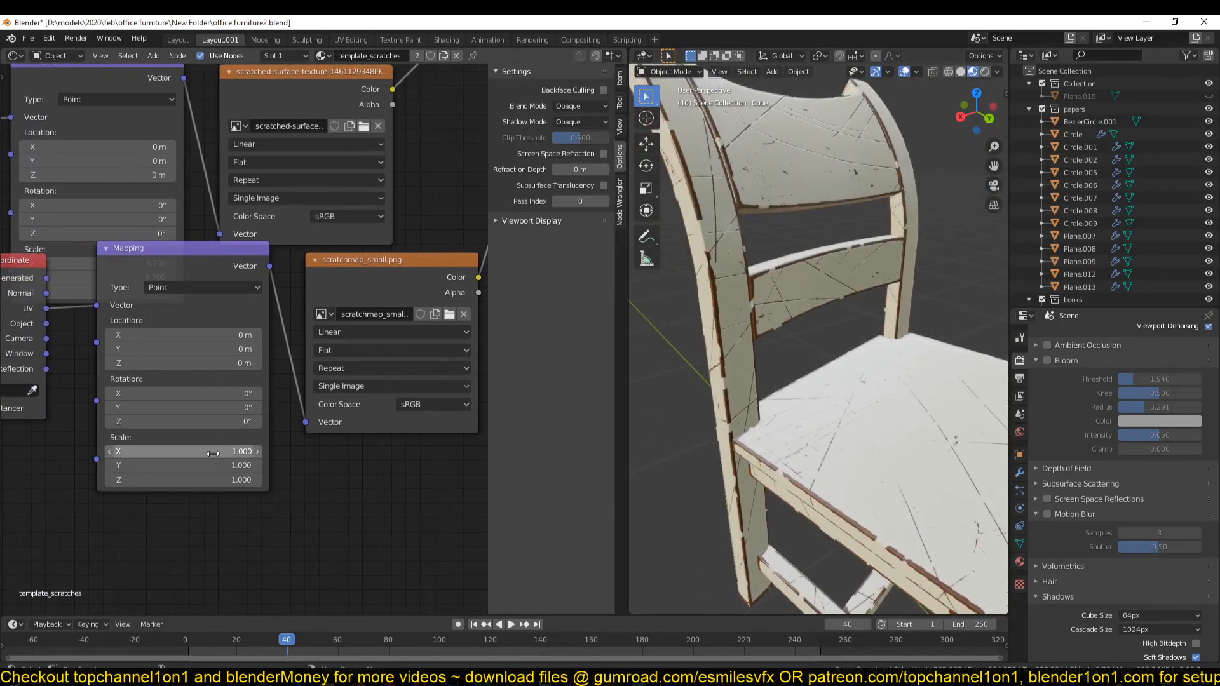
drag(183, 452, 247, 452)
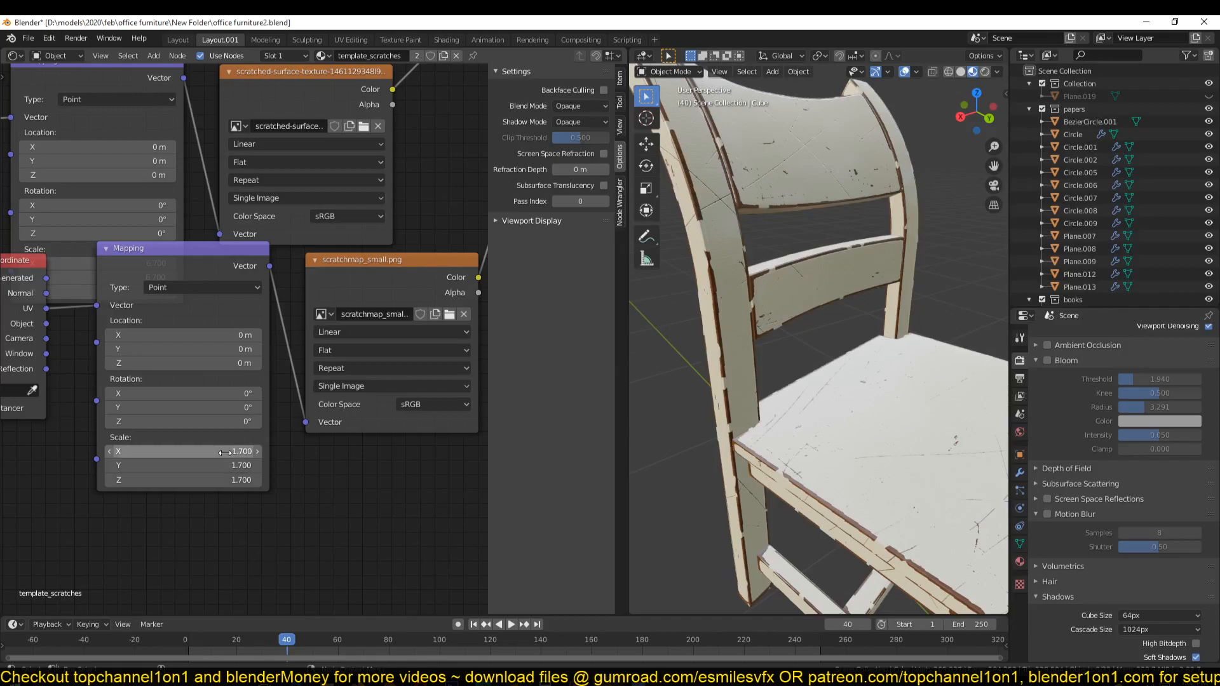
scroll(935, 384, down, 5)
middle_drag(934, 384, 921, 244)
Move the scratchmap_small.png Mapping node below the other mapping node and save the file
middle_drag(212, 360, 233, 431)
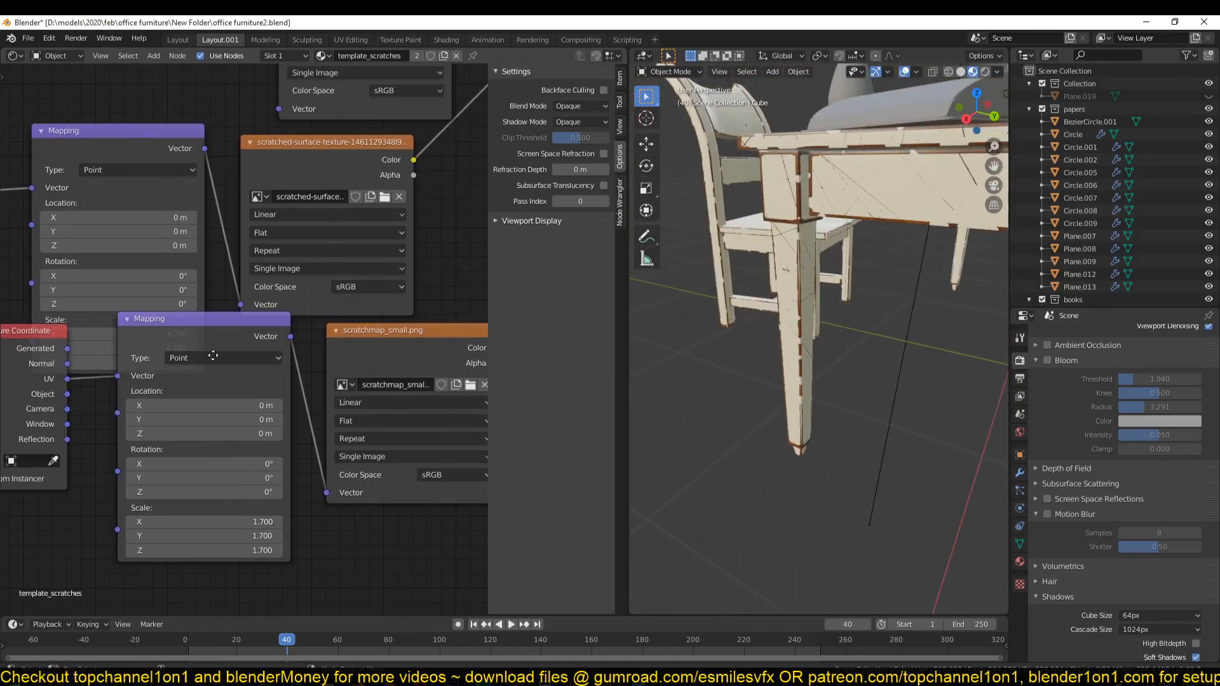
drag(216, 351, 217, 428)
key(ctrl+s)
Examine the scratches and worn edges on the chair and tabletop alongside the scratch texture nodes
middle_drag(735, 299, 844, 395)
middle_drag(764, 329, 731, 343)
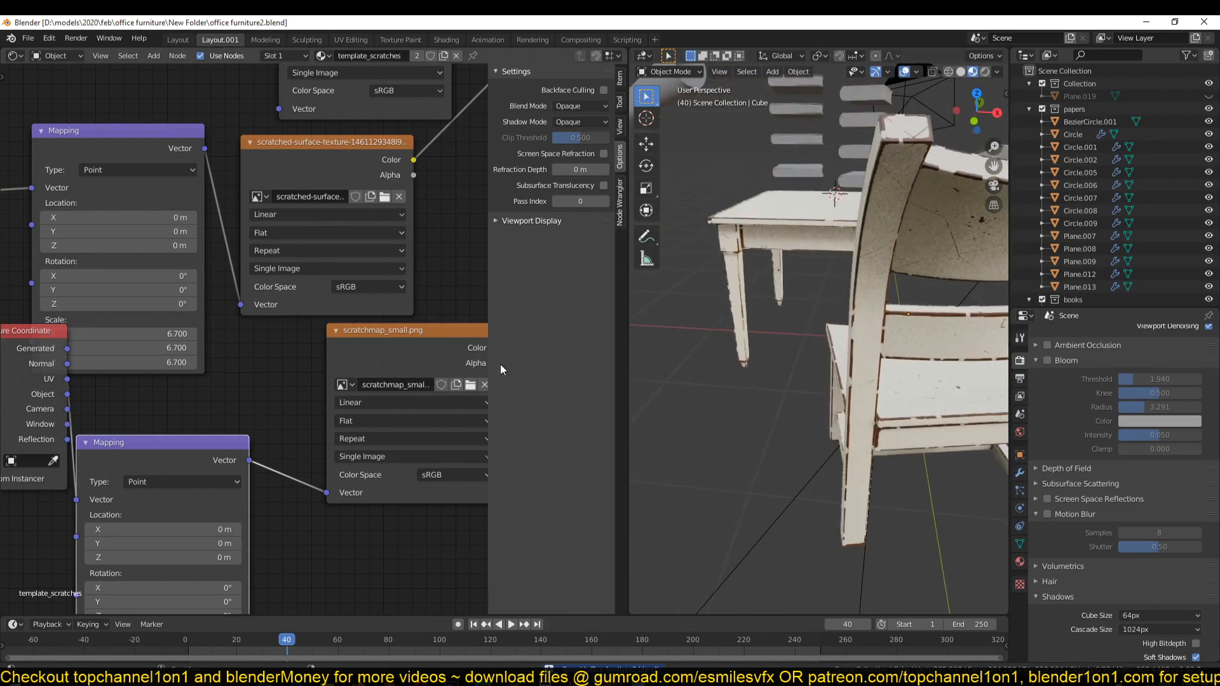
scroll(219, 372, down, 4)
middle_drag(309, 284, 393, 273)
scroll(197, 396, up, 3)
middle_drag(685, 304, 627, 346)
middle_drag(196, 381, 364, 291)
scroll(363, 292, down, 2)
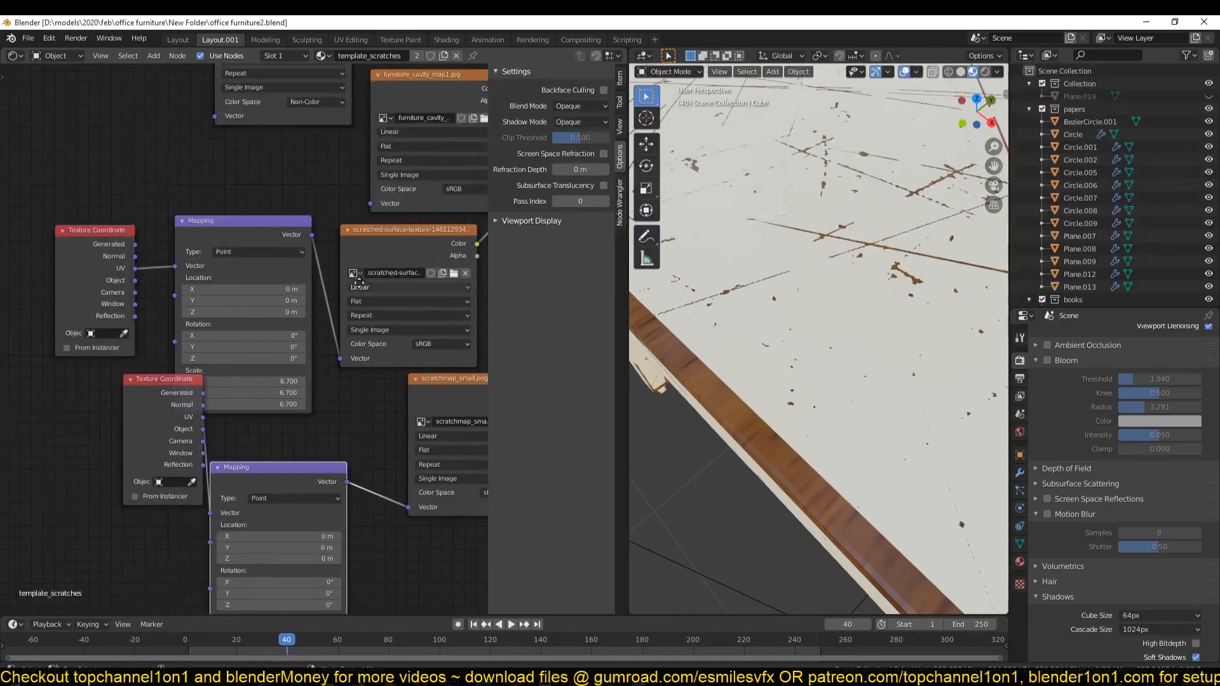
Set the scratched-surface texture's mapping scale to 13.600 on all axes and check the scratches on the chair and table
scroll(242, 356, up, 4)
drag(260, 396, 318, 396)
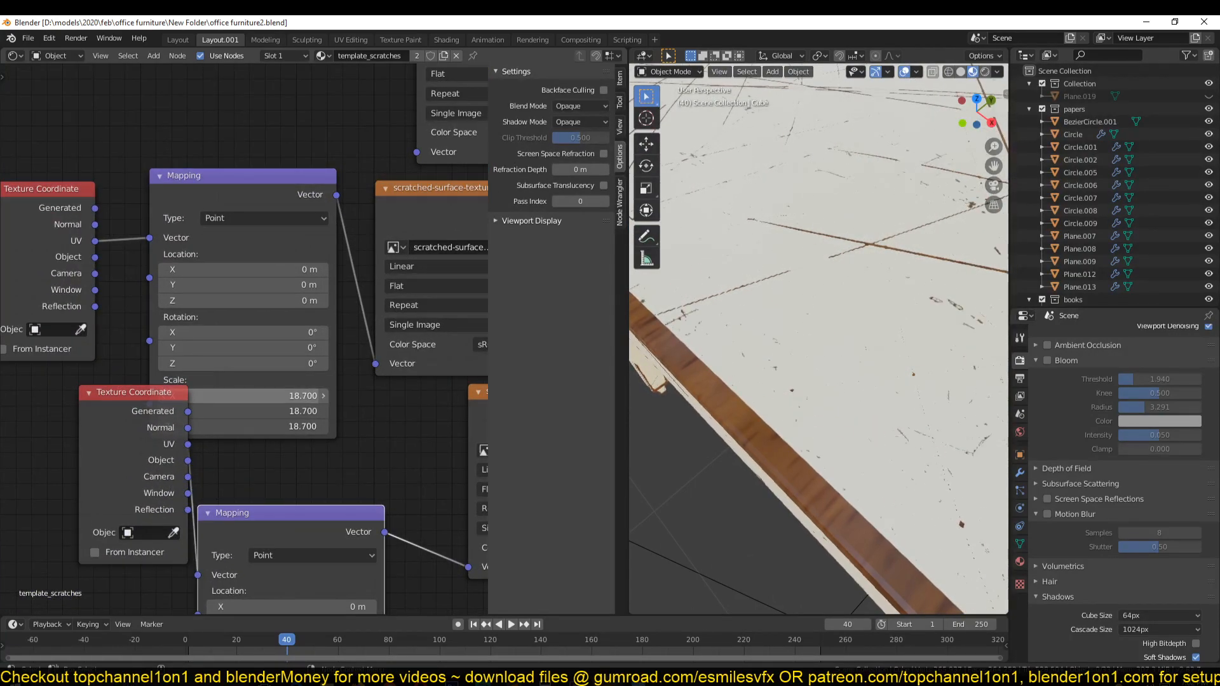
drag(318, 396, 208, 395)
scroll(716, 328, down, 5)
middle_drag(747, 314, 640, 407)
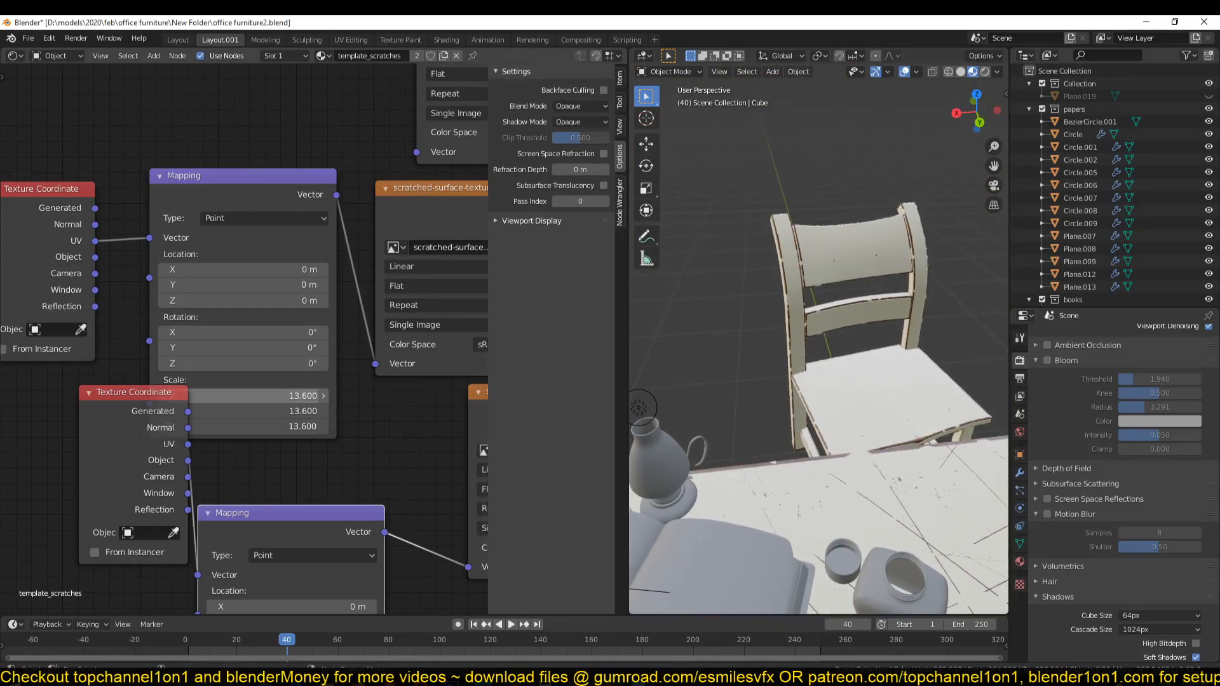
Set the warn group node's scratesh_map factor to 0.608
middle_drag(433, 223, 241, 338)
scroll(349, 244, down, 4)
middle_drag(349, 244, 108, 428)
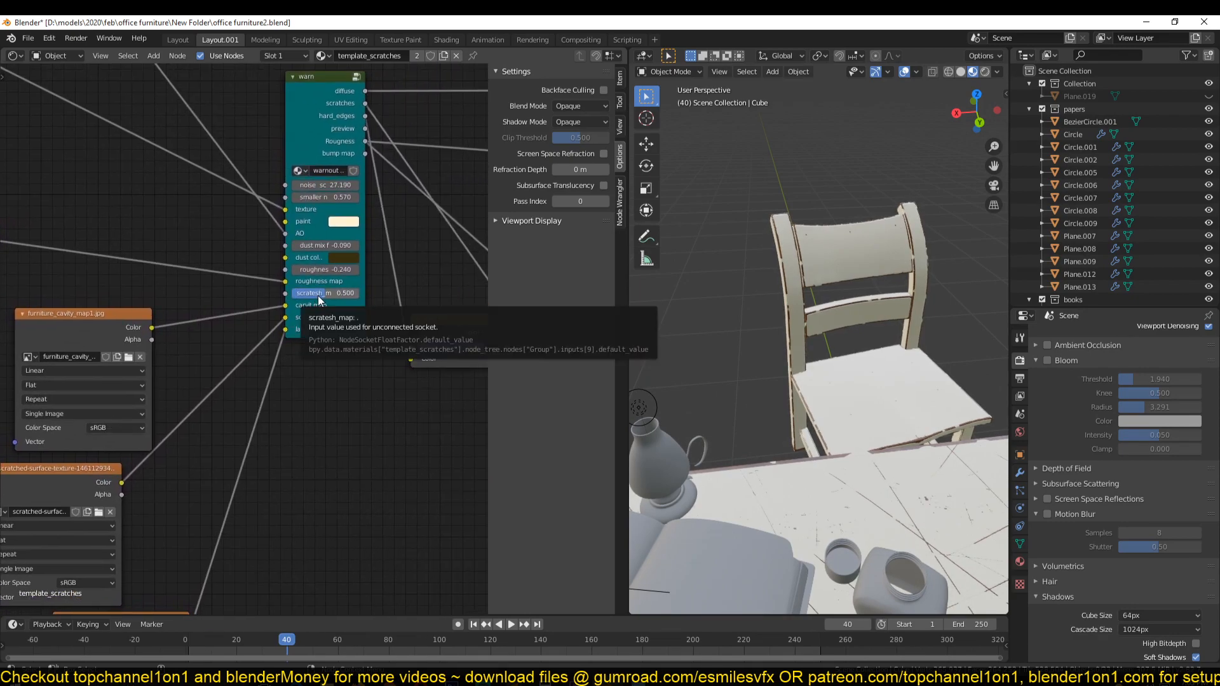
drag(315, 296, 322, 295)
Open the warnout mask group and set the upper ColorRamp's black stop to position 0.273 while checking the chair's scratches
click(319, 146)
key(Tab)
scroll(363, 299, down, 8)
middle_drag(336, 334, 245, 405)
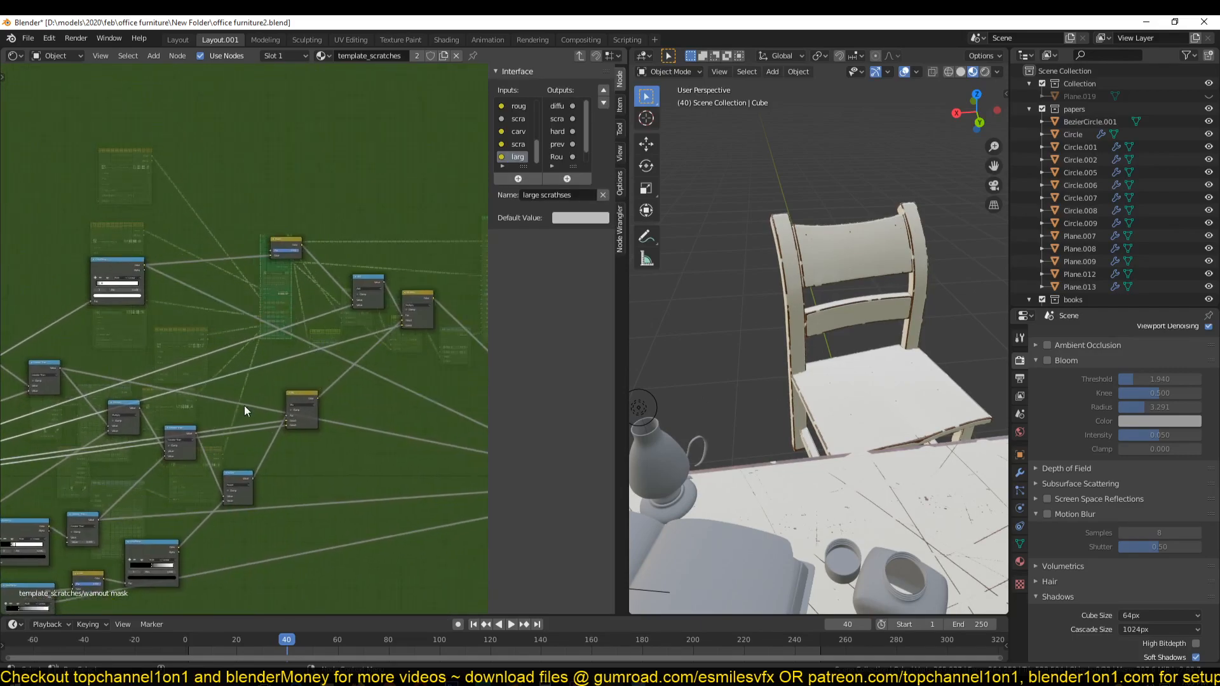
scroll(355, 407, up, 4)
scroll(223, 399, down, 3)
middle_drag(216, 366, 327, 280)
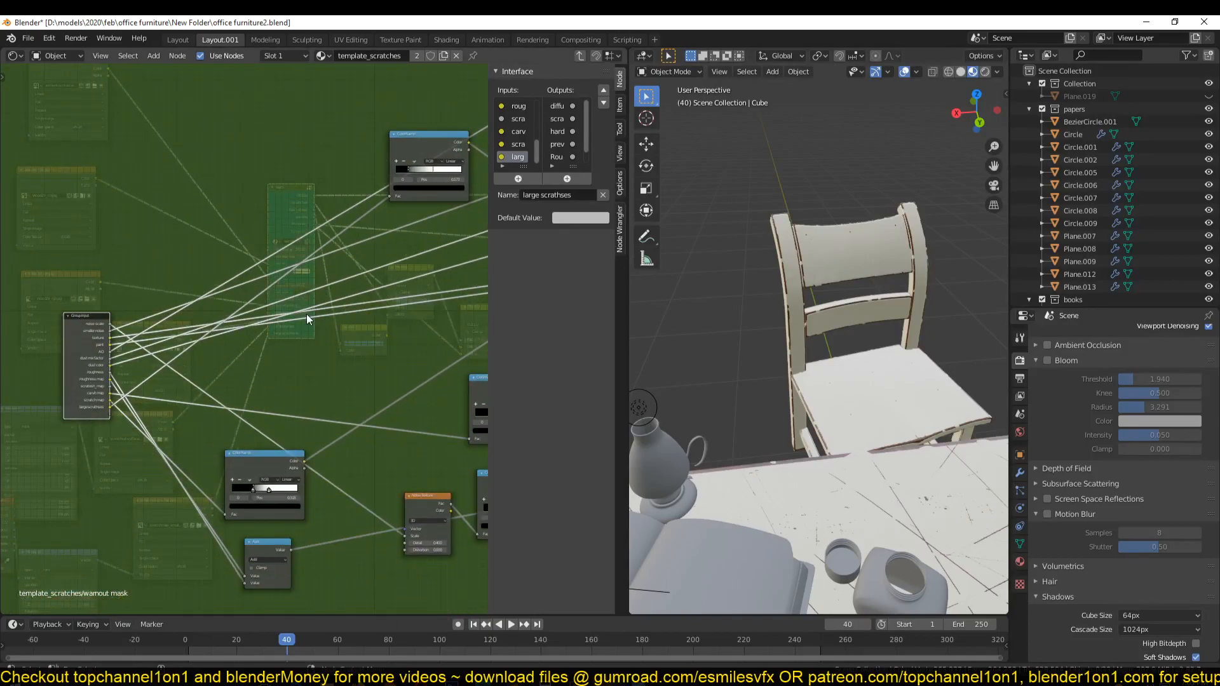
scroll(306, 314, up, 4)
scroll(711, 277, up, 6)
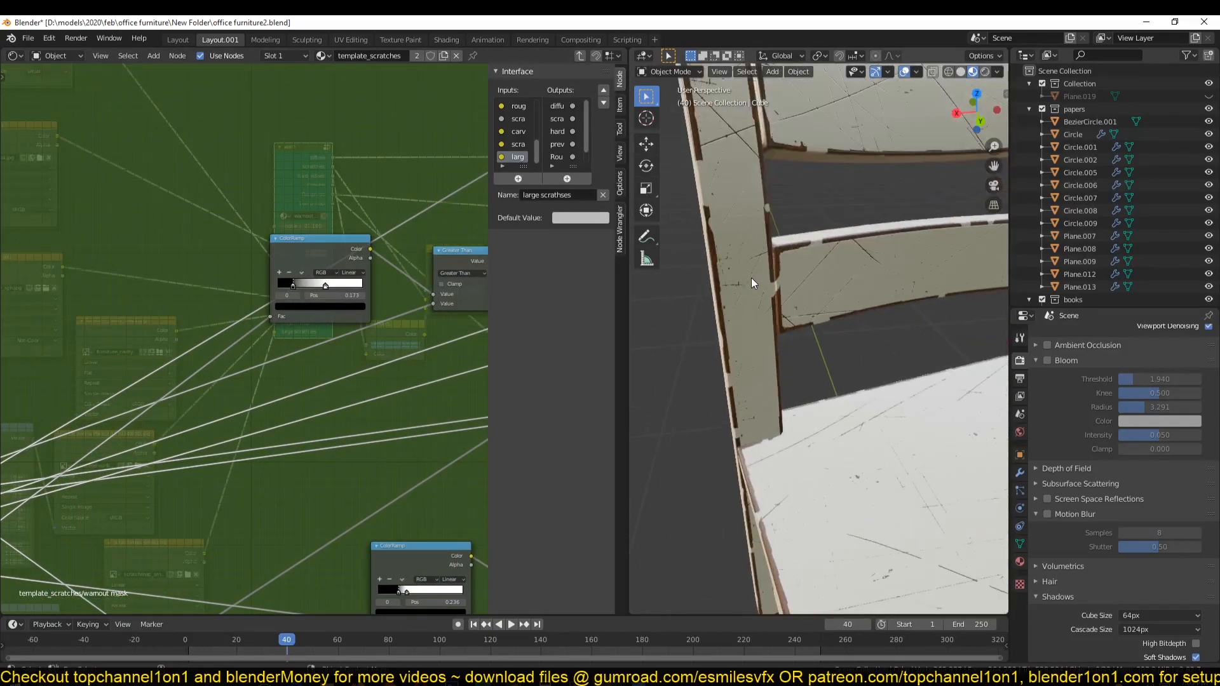
scroll(296, 271, up, 2)
mouse_move(313, 264)
mouse_down()
mouse_move(299, 269)
mouse_move(341, 268)
mouse_move(321, 266)
mouse_up()
Set the white stop of the ColorRamp feeding the lower Greater Than node to position 0.355 and check the chair's edges
scroll(284, 397, down, 4)
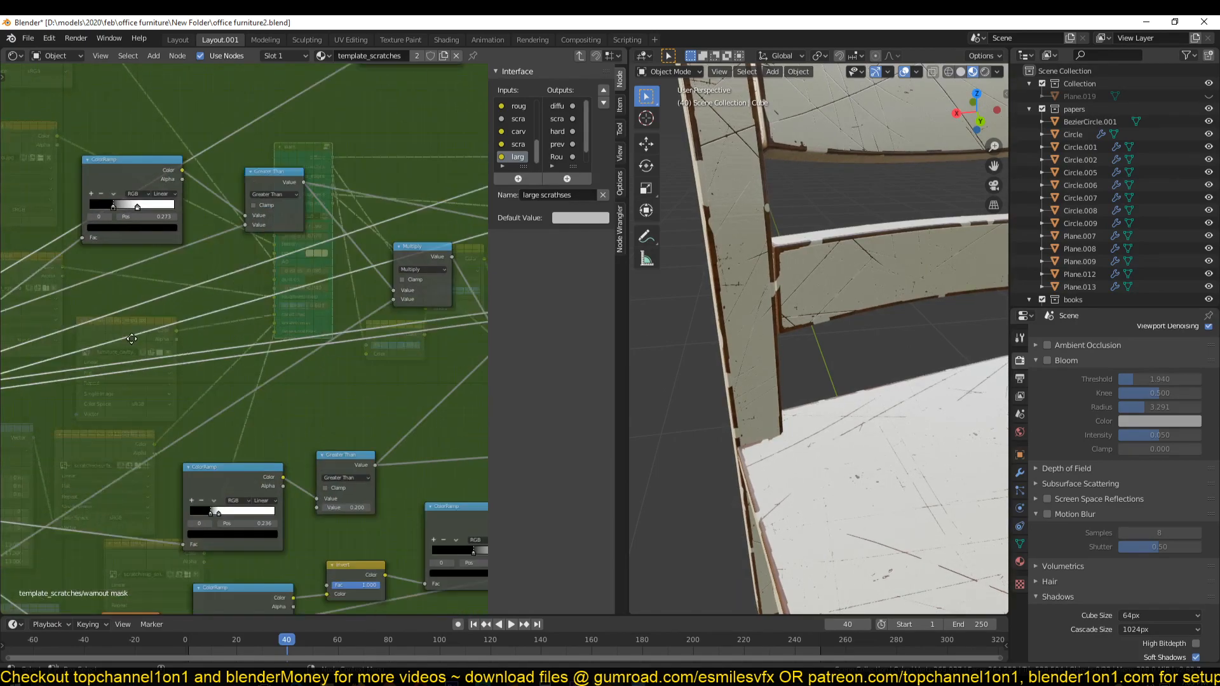
scroll(315, 287, up, 2)
drag(299, 312, 300, 314)
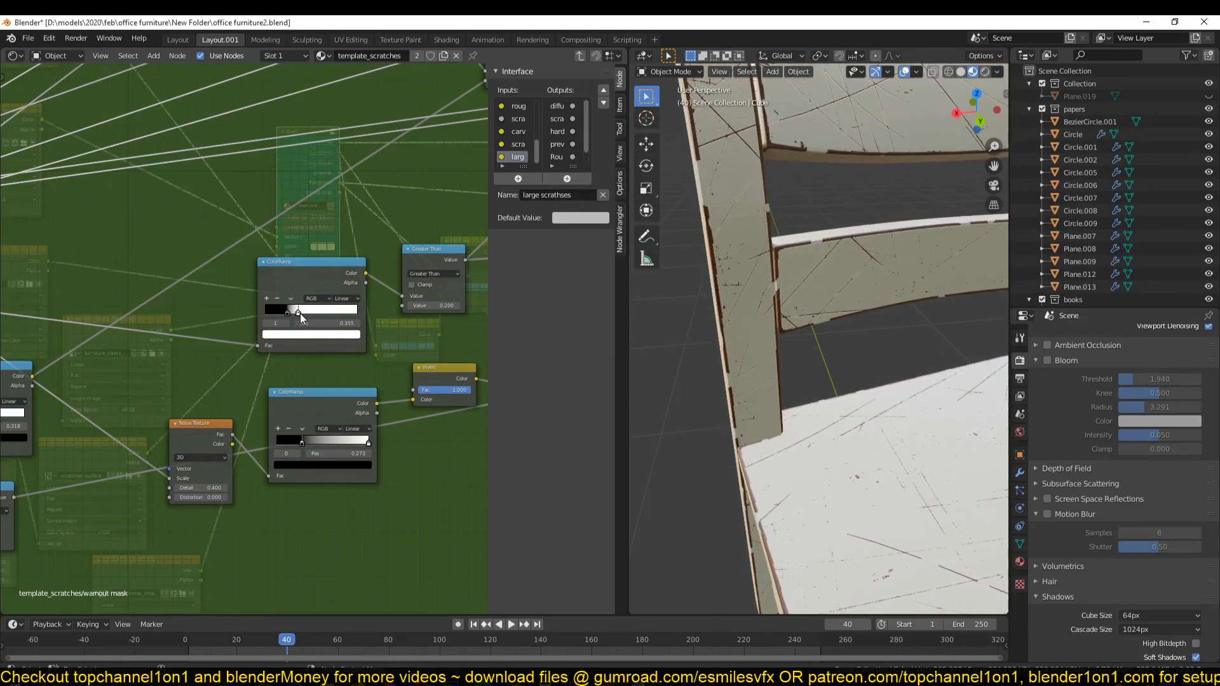
middle_drag(962, 398, 814, 407)
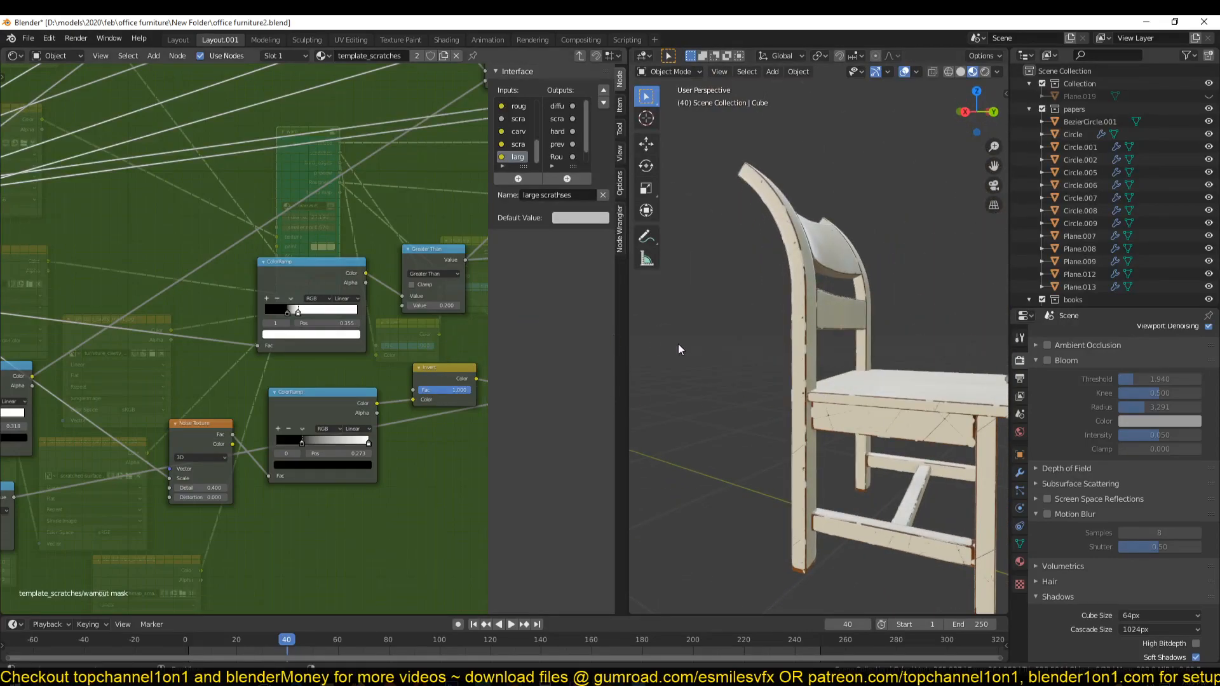
Set the lower Greater Than node's threshold to 0.160 and expose it as a new group input
scroll(647, 395, up, 6)
drag(437, 306, 427, 306)
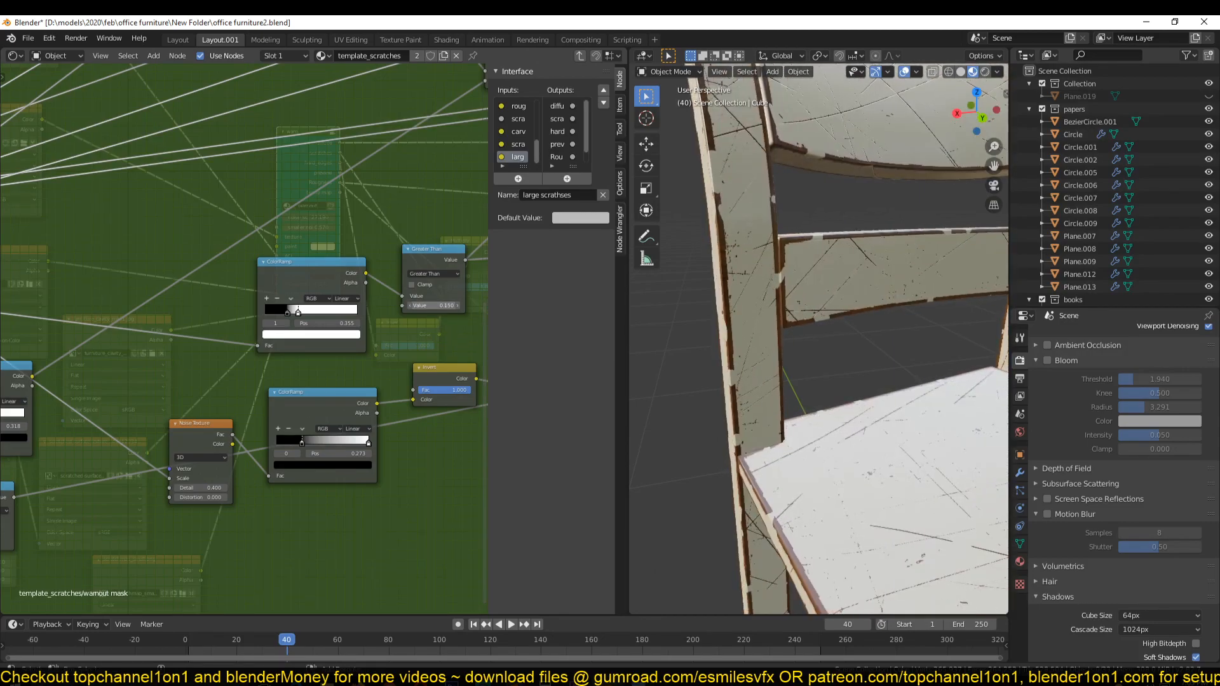
scroll(274, 368, down, 5)
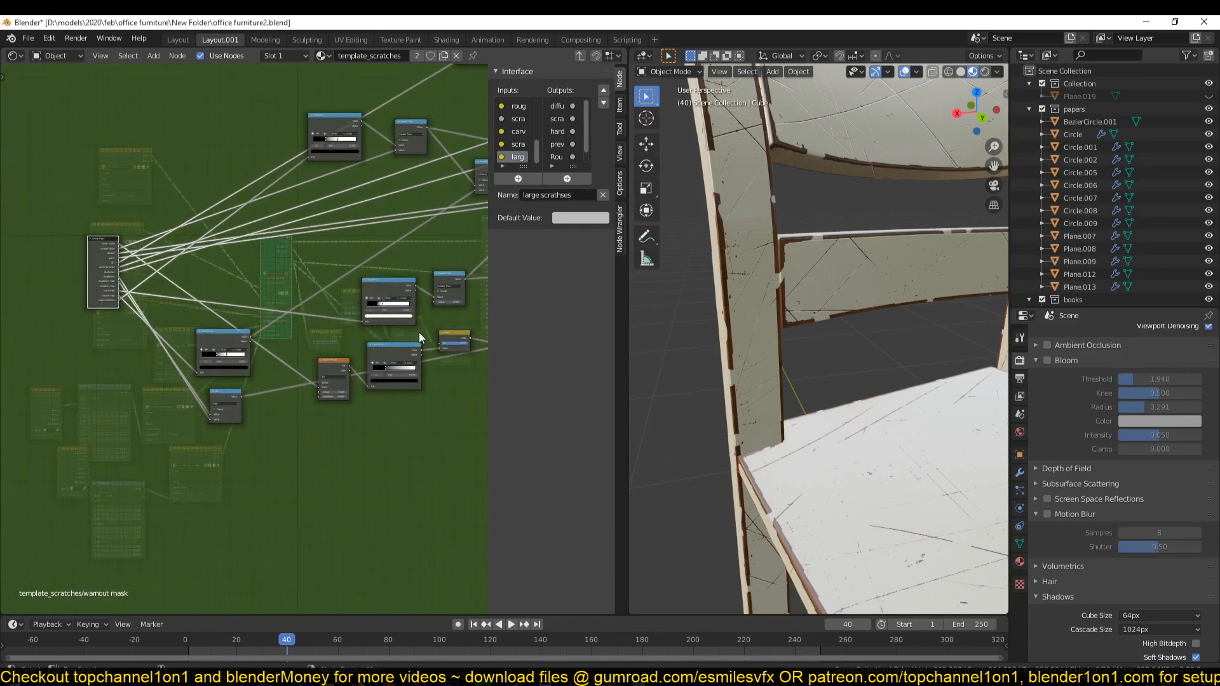
scroll(418, 332, up, 2)
drag(463, 296, 85, 304)
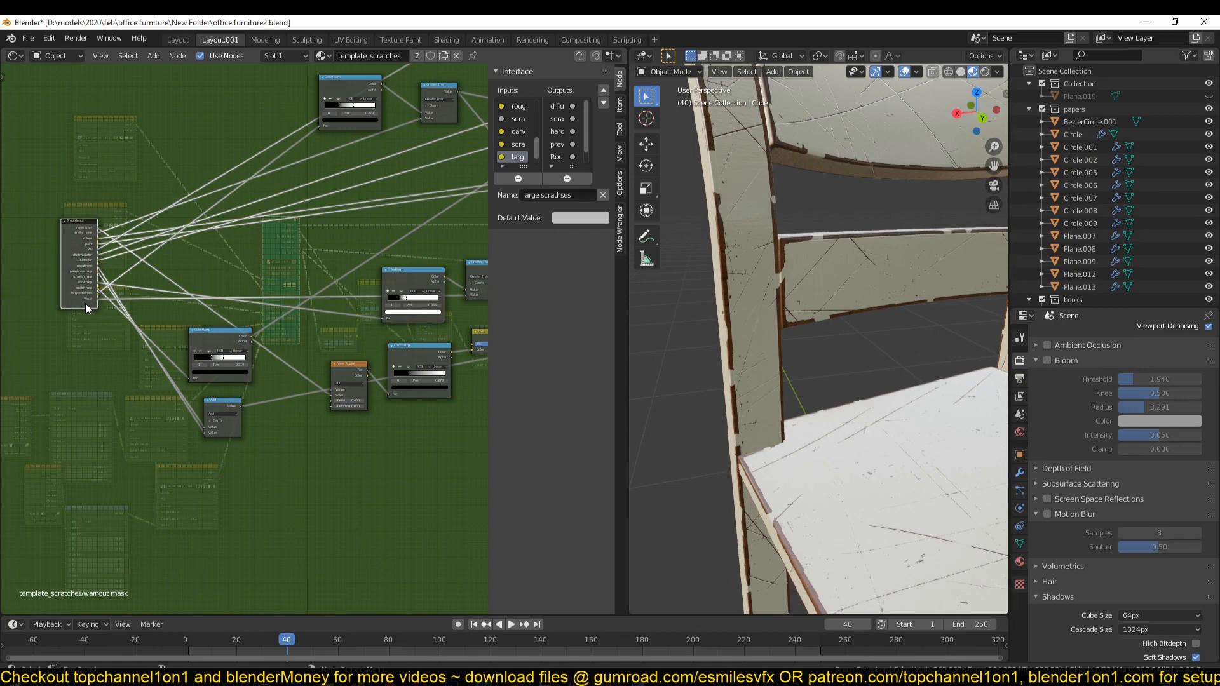
Rename the new threshold group input as wone amount, leave the group and save the file
ctrl+scroll(539, 142, down, 1)
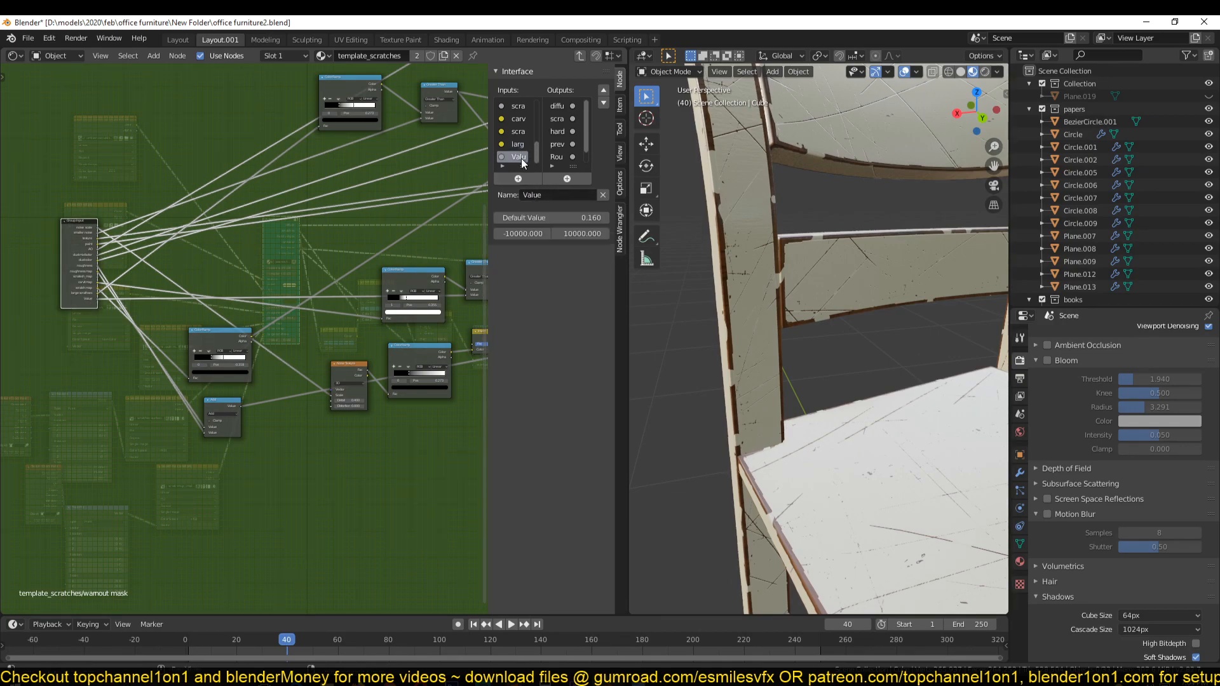
click(553, 195)
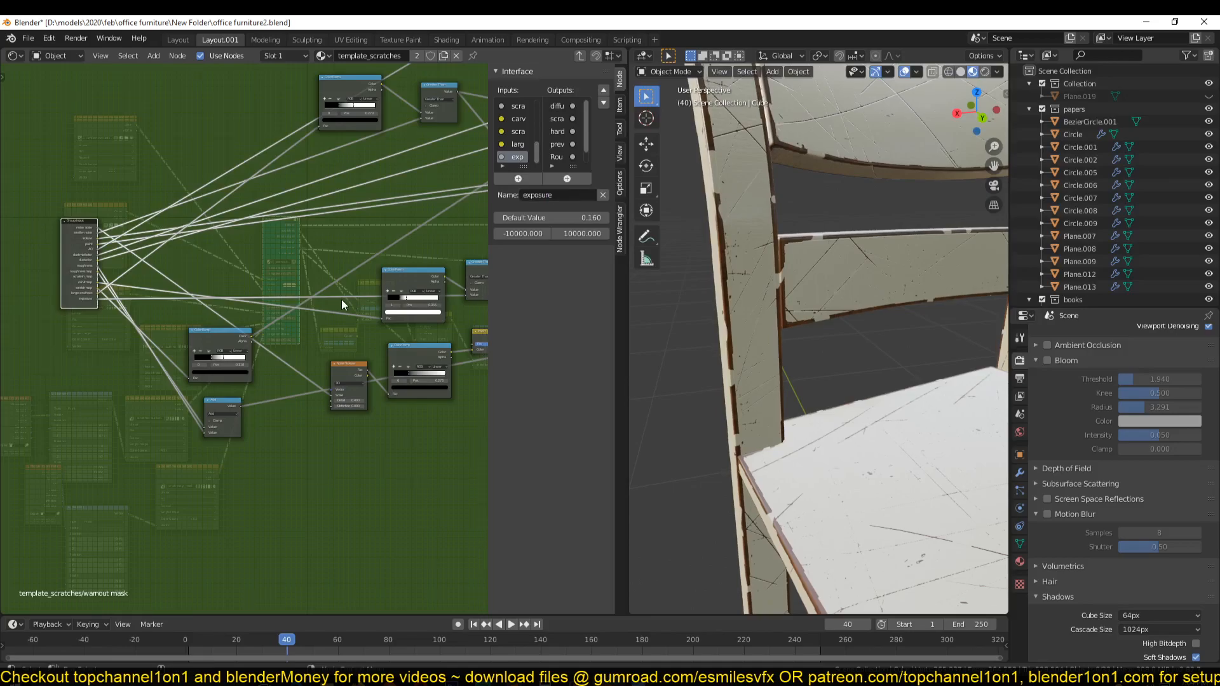
click(562, 195)
key(Return)
scroll(757, 338, down, 2)
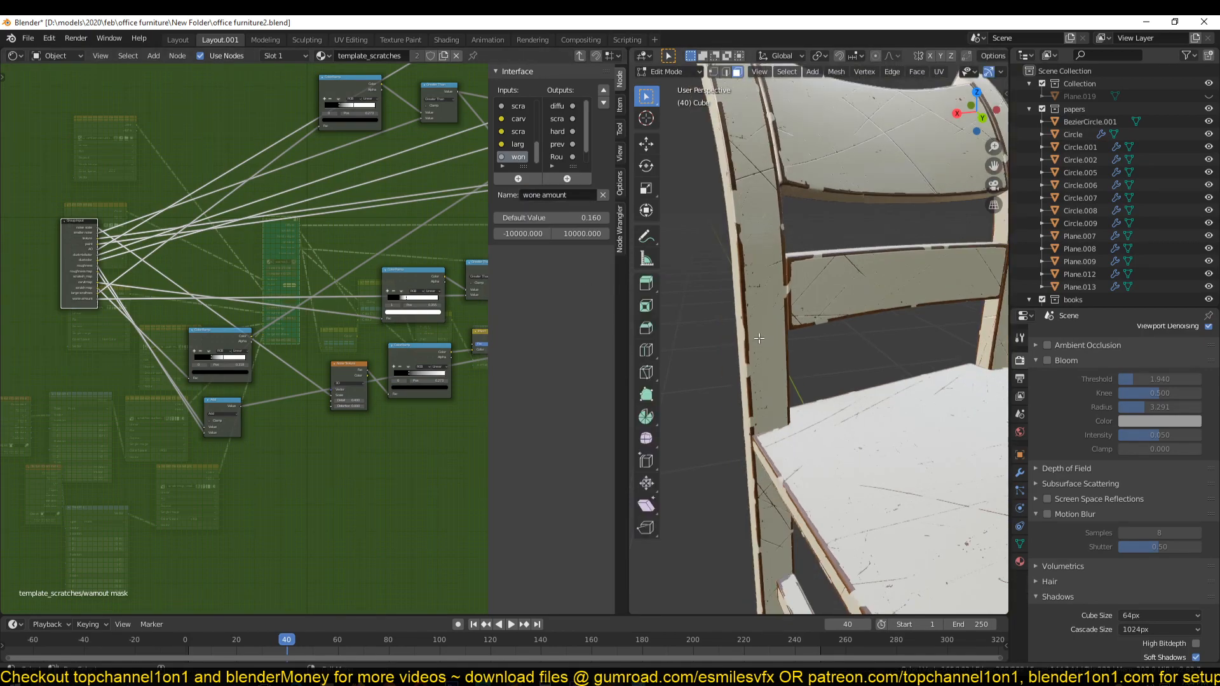
click(757, 338)
key(ctrl+s)
Set the warn group node's wone amount to 0.170 while checking the wear on the chair
scroll(276, 388, up, 4)
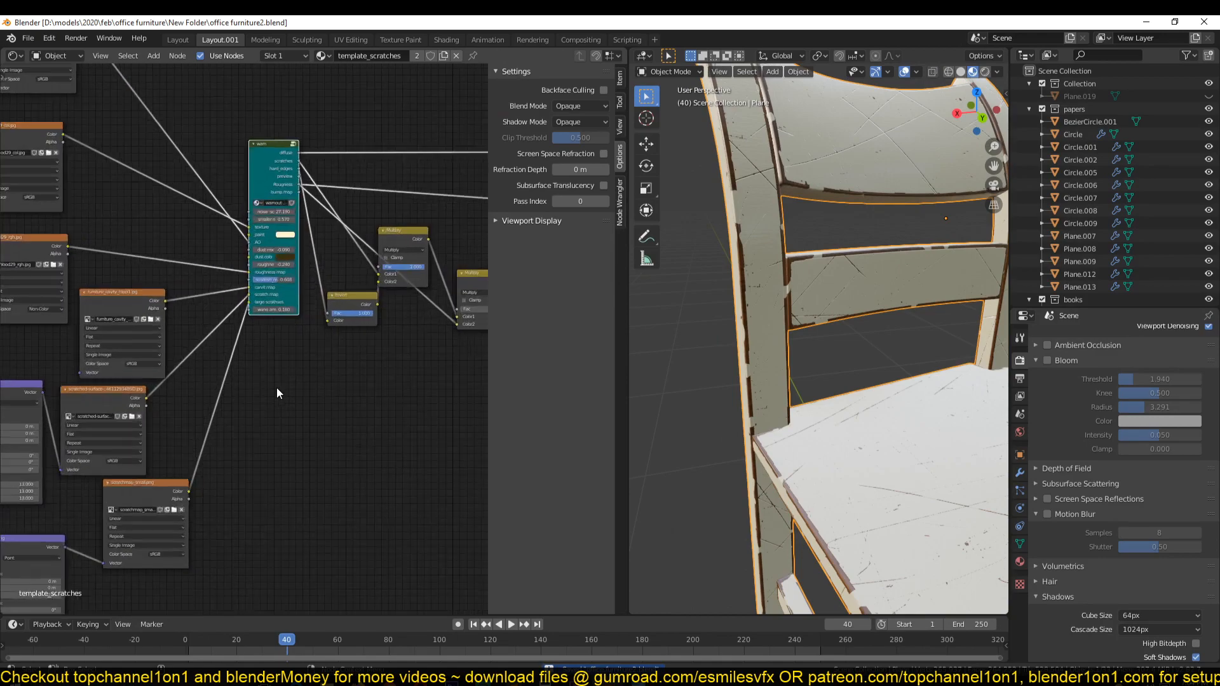
scroll(269, 384, up, 2)
mouse_move(262, 378)
mouse_down()
mouse_move(210, 378)
mouse_move(261, 378)
mouse_up()
middle_drag(684, 370, 799, 346)
Set the warn group node's noise scale to 29.490 and its smaller noise to 0.770
scroll(266, 295, up, 1)
scroll(226, 410, up, 2)
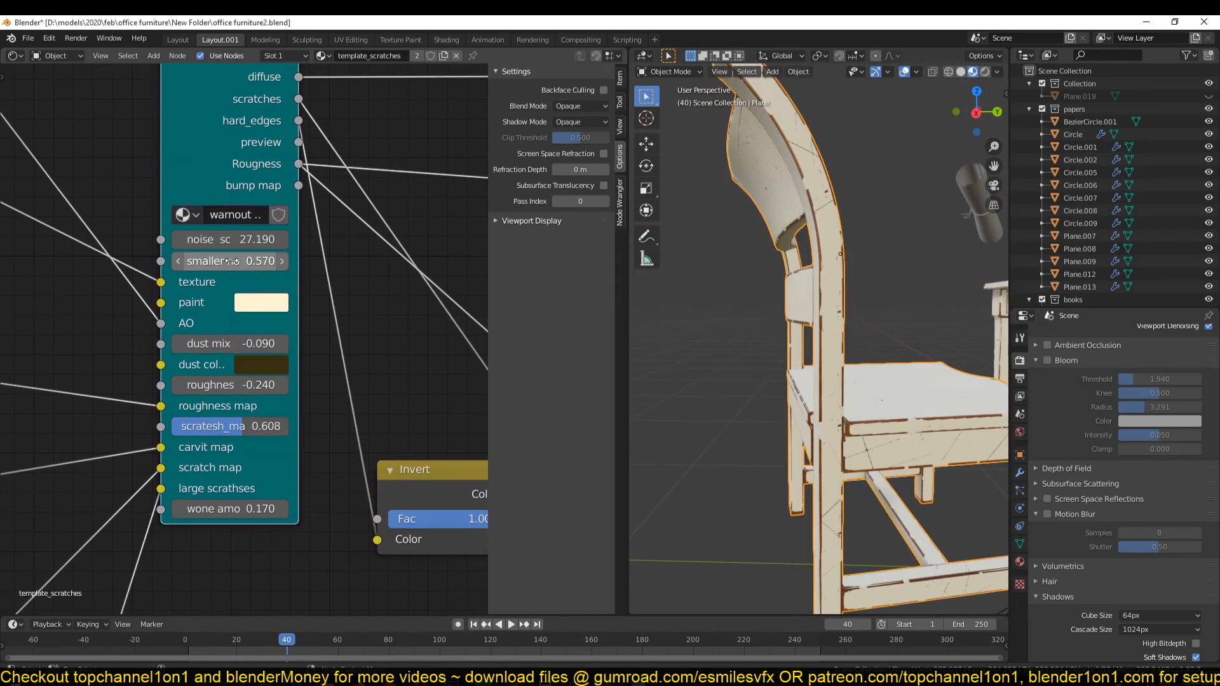
mouse_move(230, 240)
mouse_down()
mouse_move(246, 240)
mouse_move(235, 240)
mouse_move(245, 261)
mouse_move(229, 261)
mouse_up()
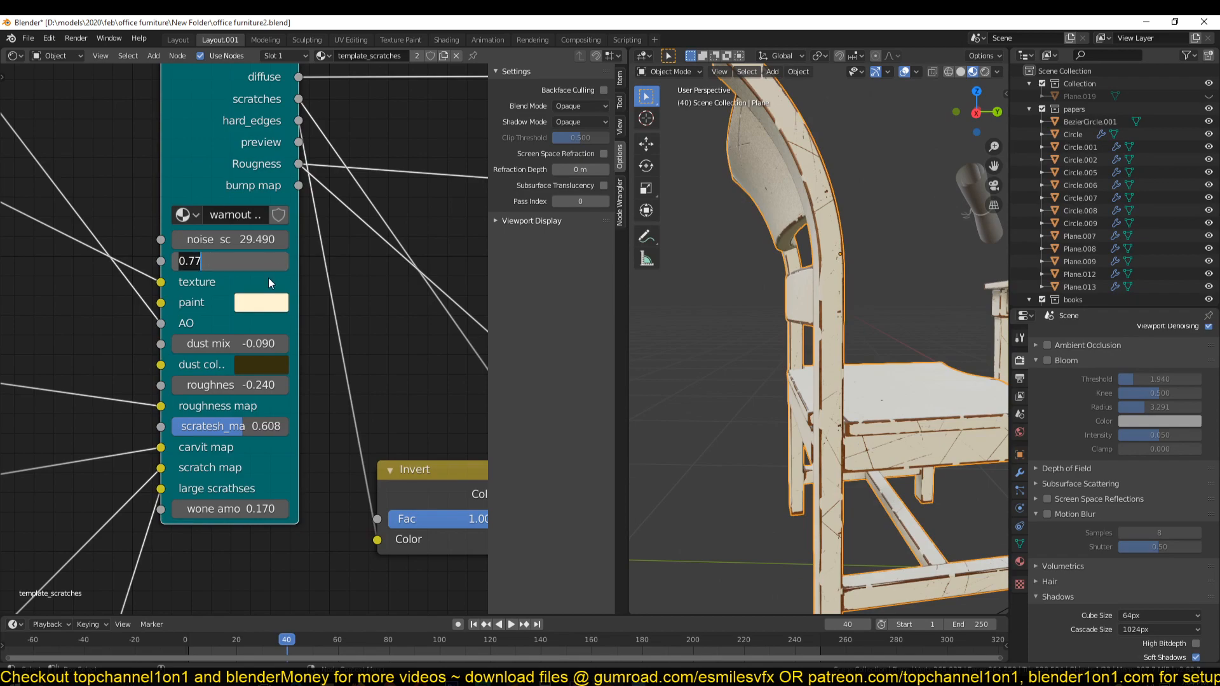
key(Return)
Review the socket names on the warnout mask's Group Input node, leave the group and save the file
key(Tab)
scroll(205, 314, down, 5)
middle_drag(310, 372, 363, 480)
scroll(182, 370, up, 12)
drag(62, 330, 216, 348)
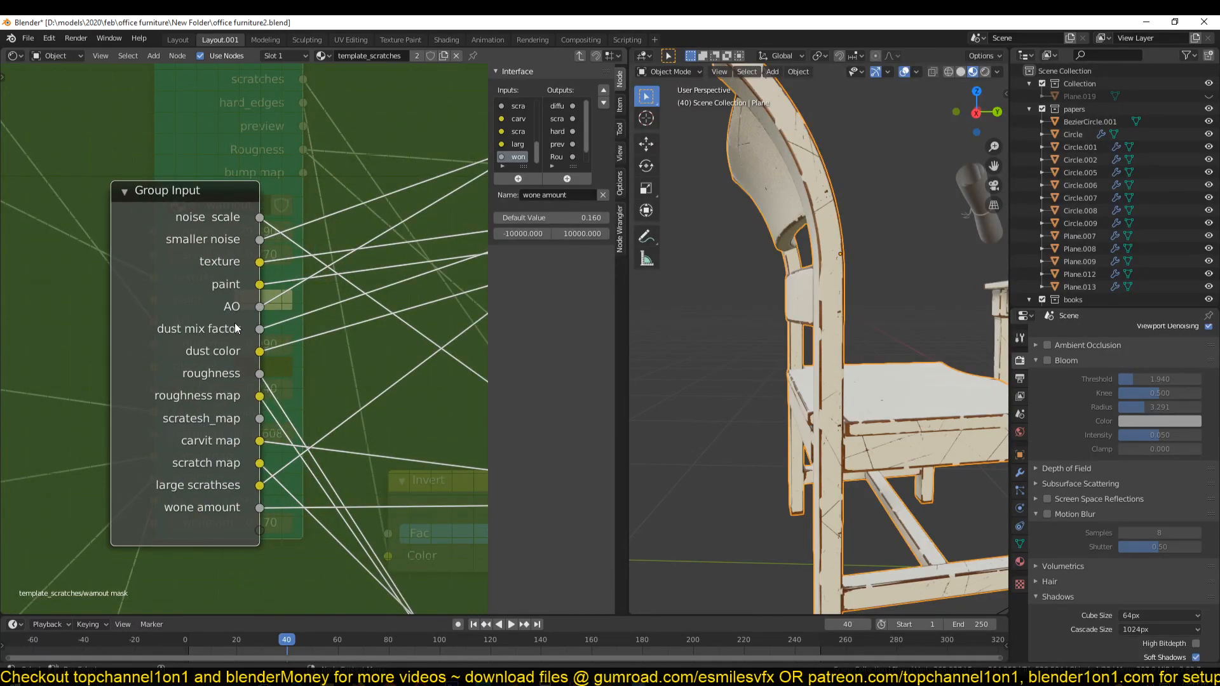
key(Tab)
key(ctrl+s)
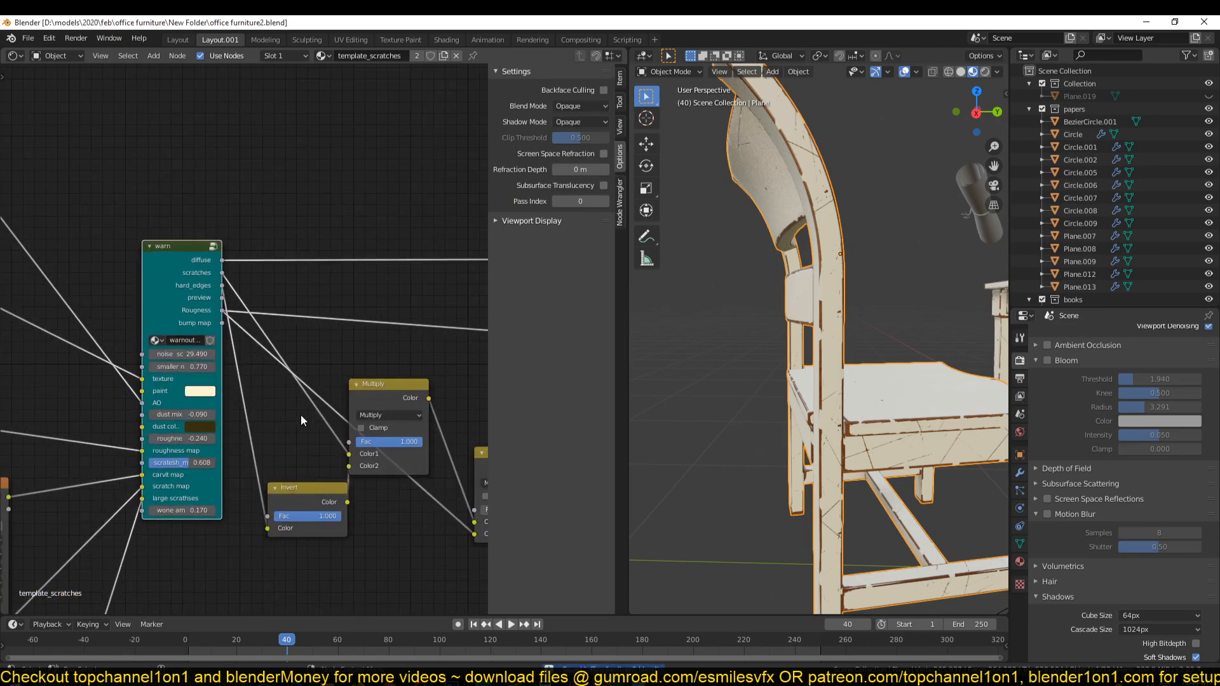
Inspect the worn paint on the chair and table from several angles and save the file again
scroll(829, 312, down, 4)
middle_drag(846, 315, 788, 369)
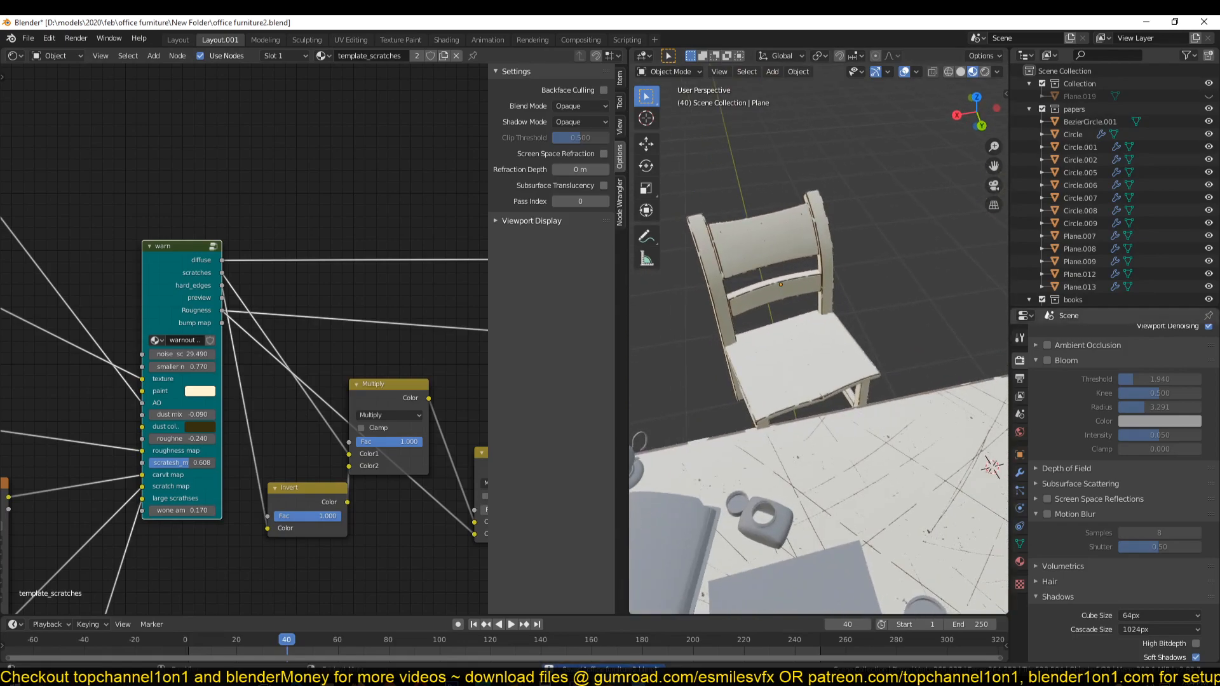
middle_drag(680, 399, 720, 377)
scroll(706, 385, down, 4)
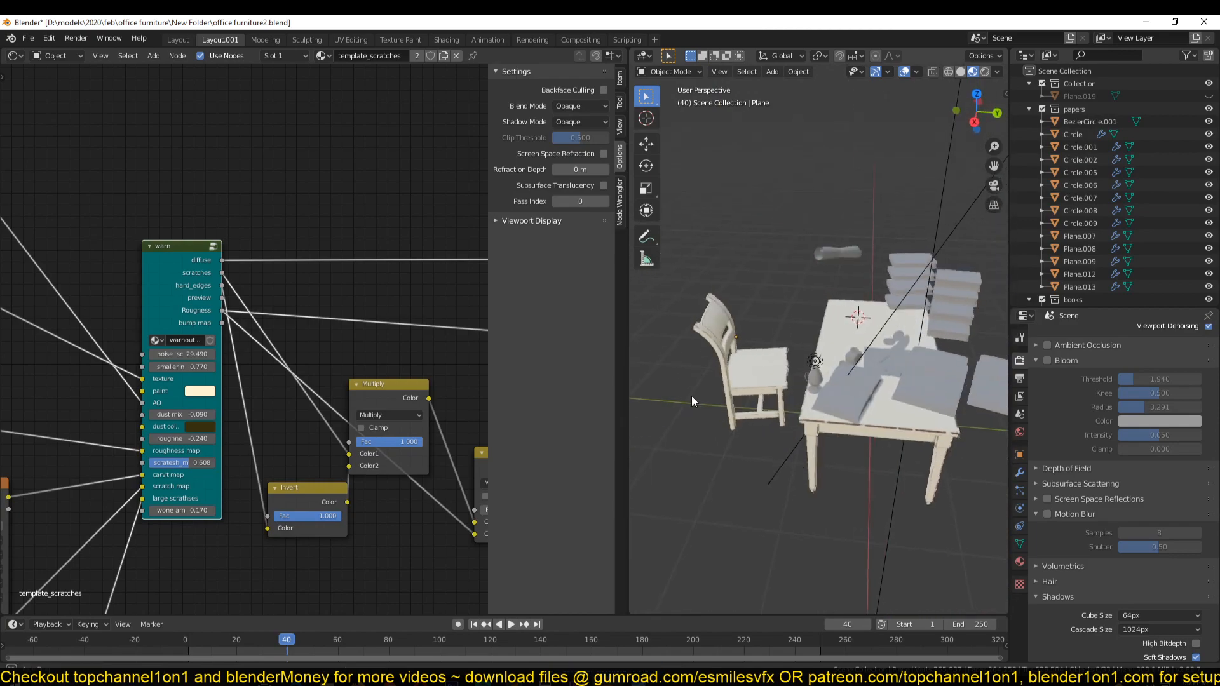
key(ctrl+s)
scroll(315, 399, up, 3)
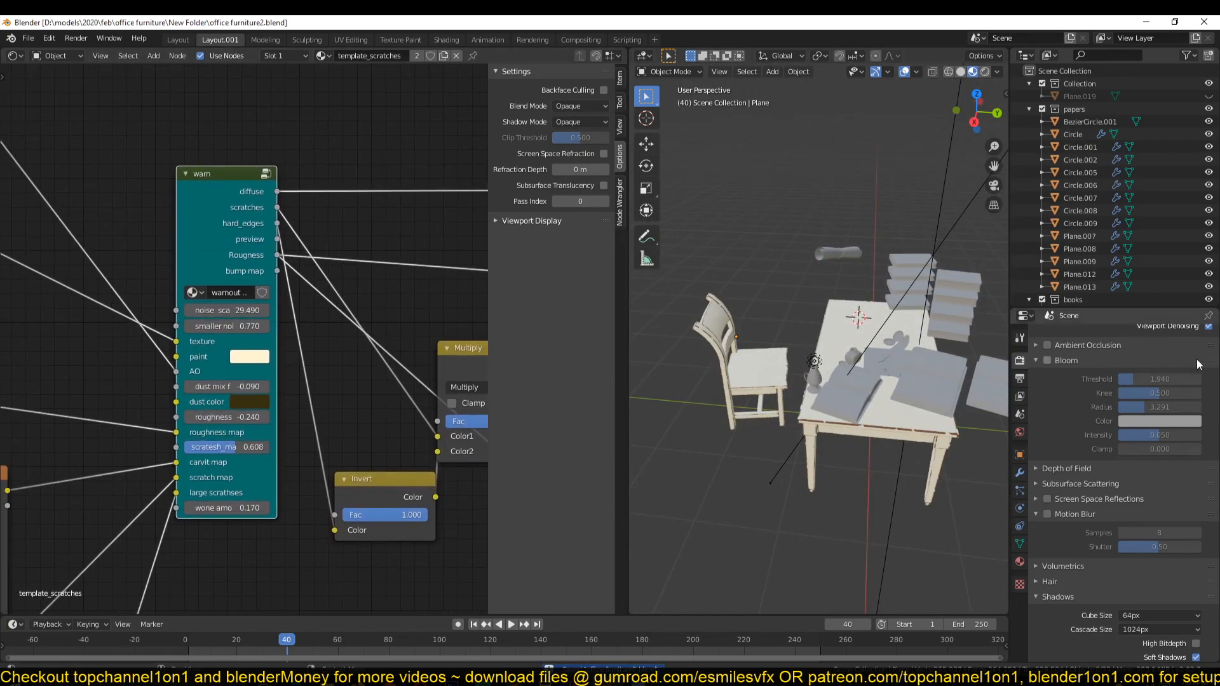